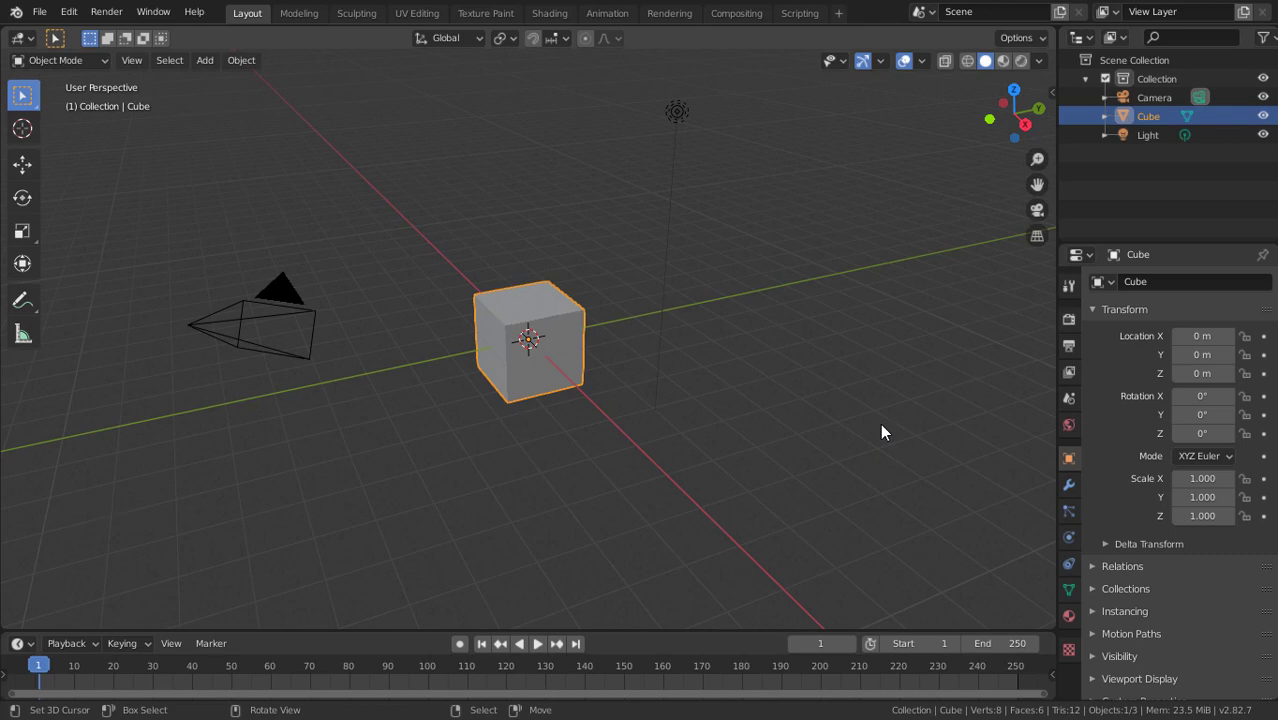
# - Delete all default objects from the scene and add a text object at the origin
pyautogui.press('a')
pyautogui.press('Delete')
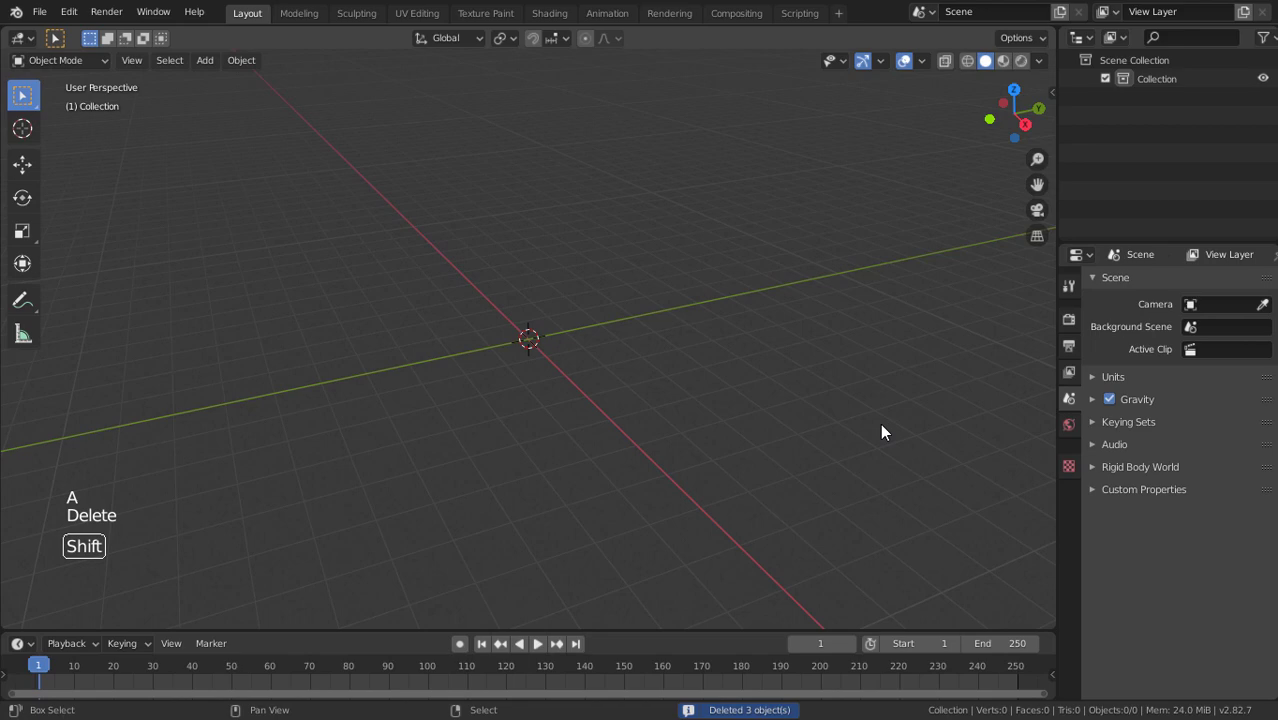
pyautogui.hotkey('shift', 'a')
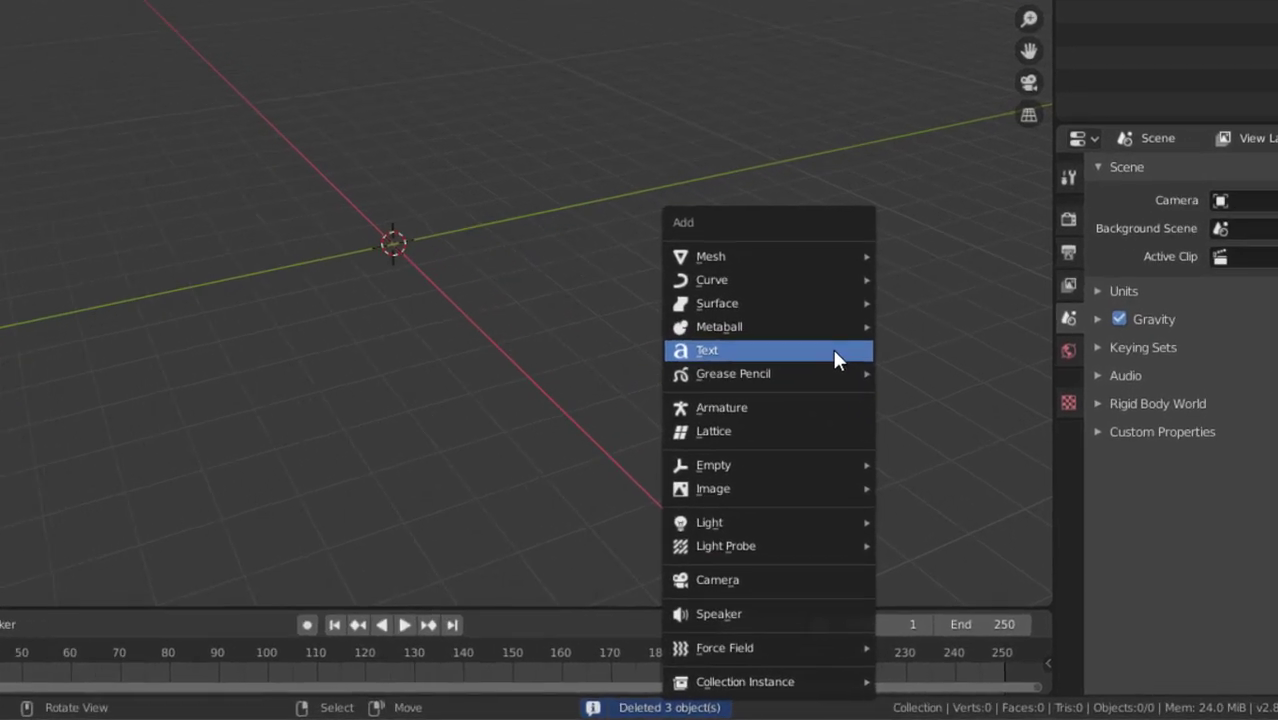
pyautogui.click(832, 348)
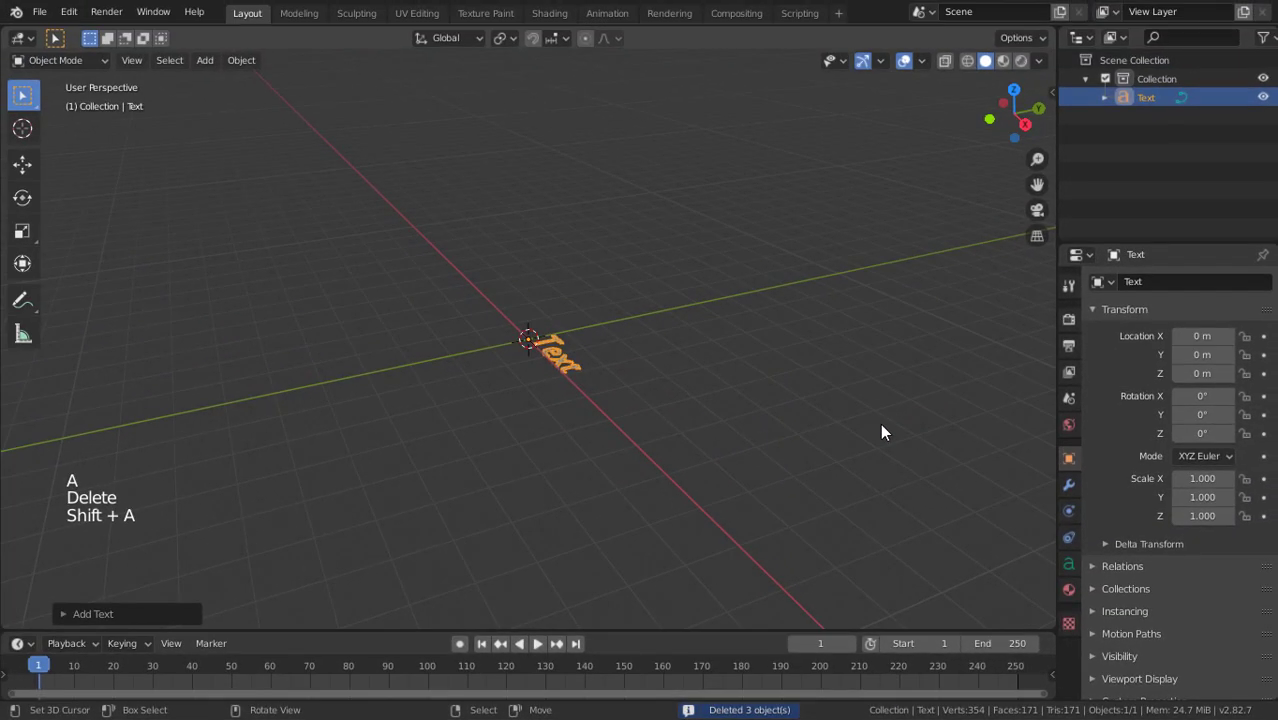
# - In top view, set the text object's horizontal paragraph alignment to Center
pyautogui.press('KP_7')
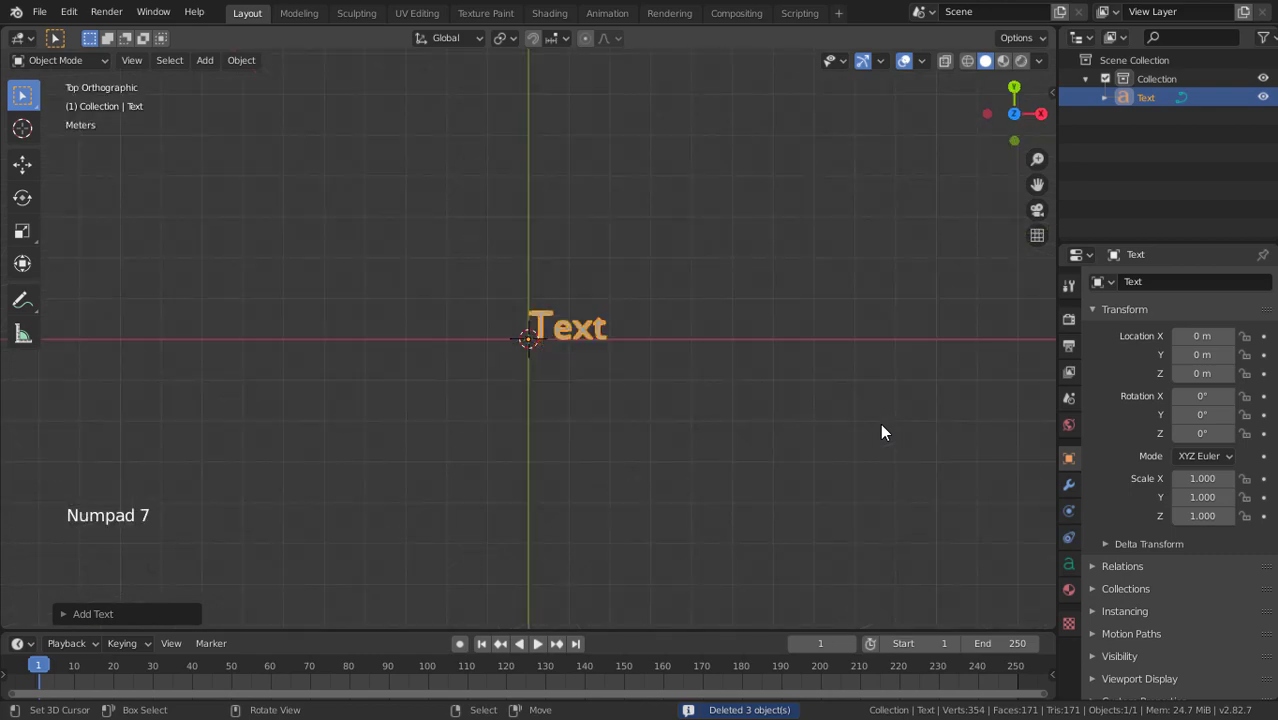
pyautogui.scroll(6, 881, 425)
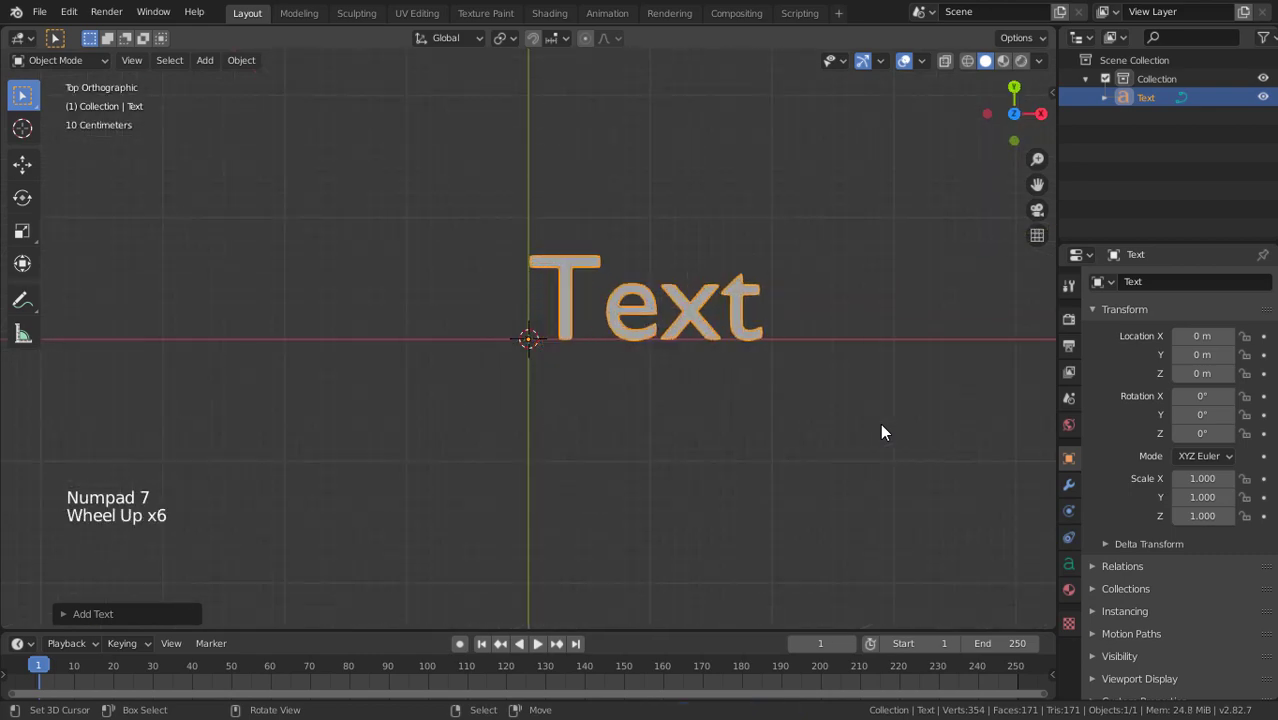
pyautogui.keyDown('shift'); pyautogui.moveTo(881, 425); pyautogui.dragTo(854, 453, button='middle'); pyautogui.keyUp('shift')
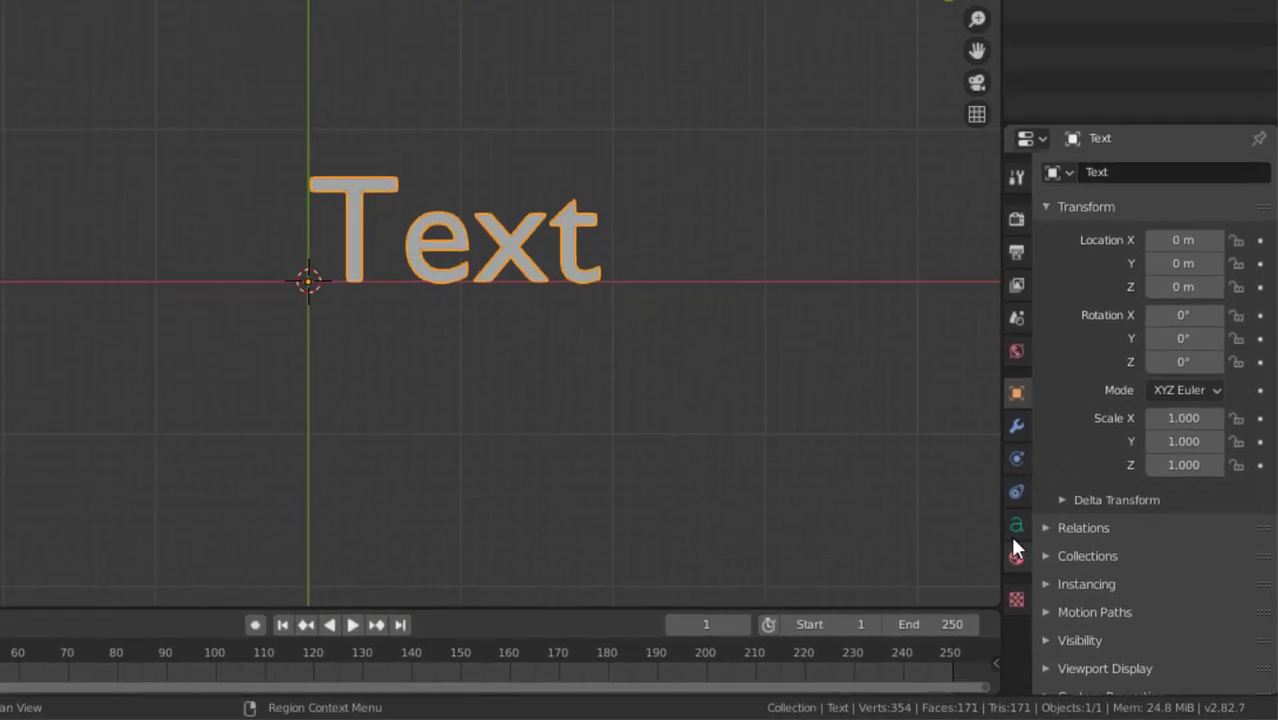
pyautogui.click(1016, 527)
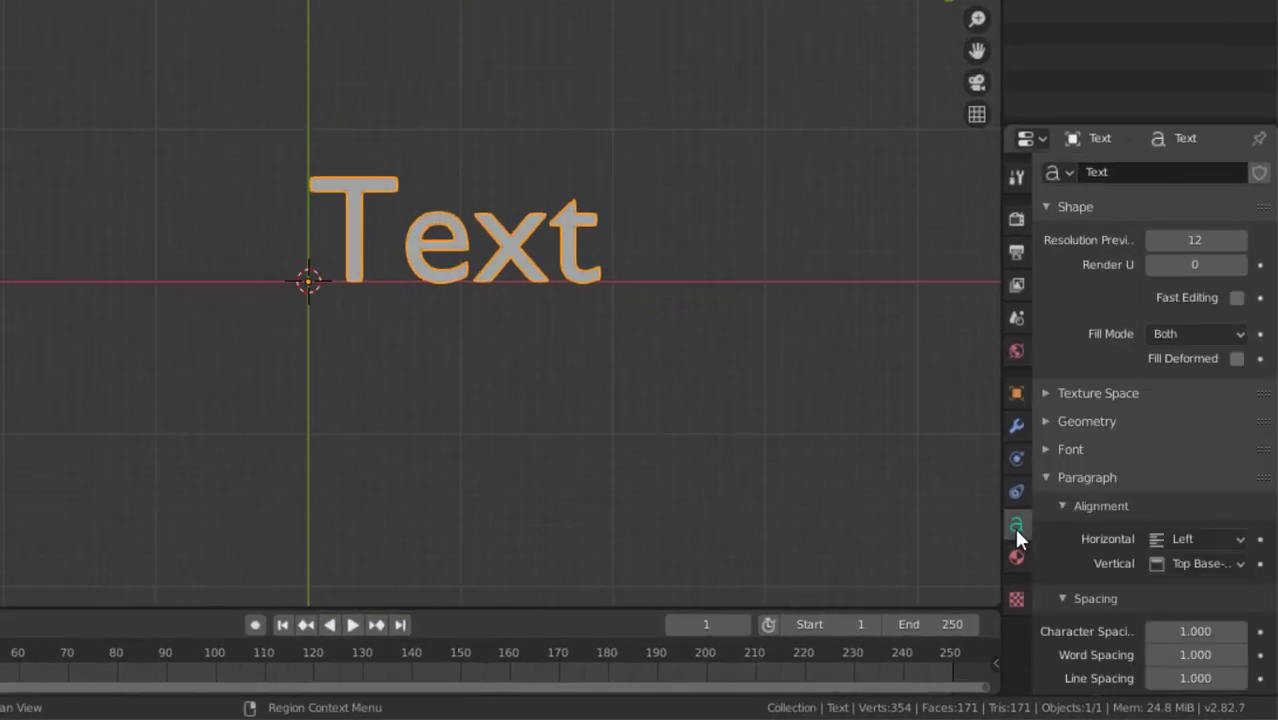
pyautogui.click(1174, 531)
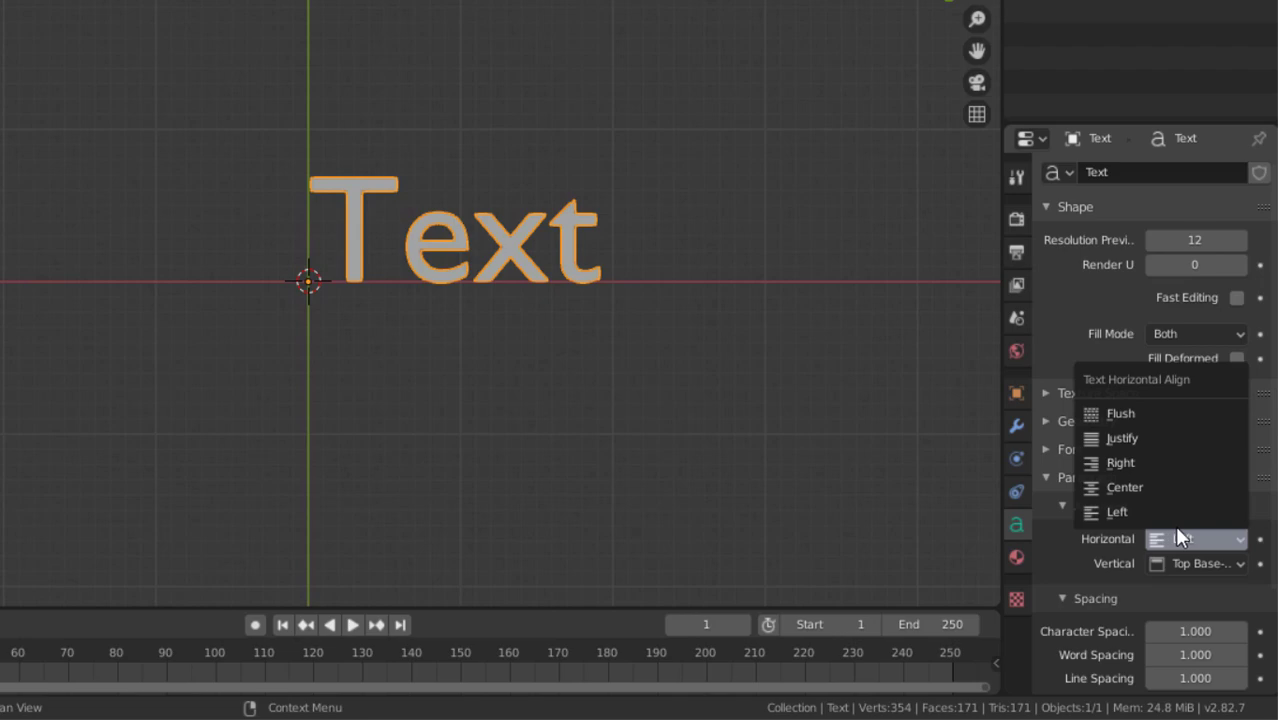
pyautogui.click(1136, 490)
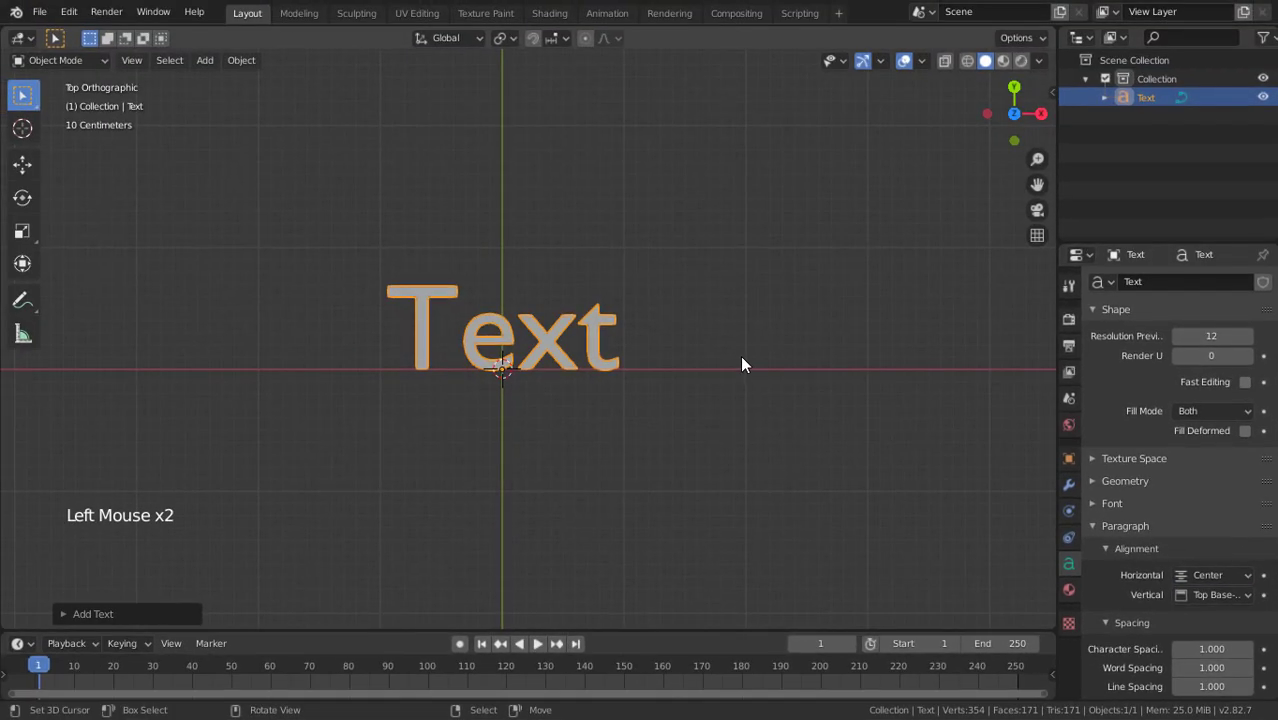
# - Replace the text object's default wording with "EEVEE" and return to Object Mode
pyautogui.press('KP_Decimal')
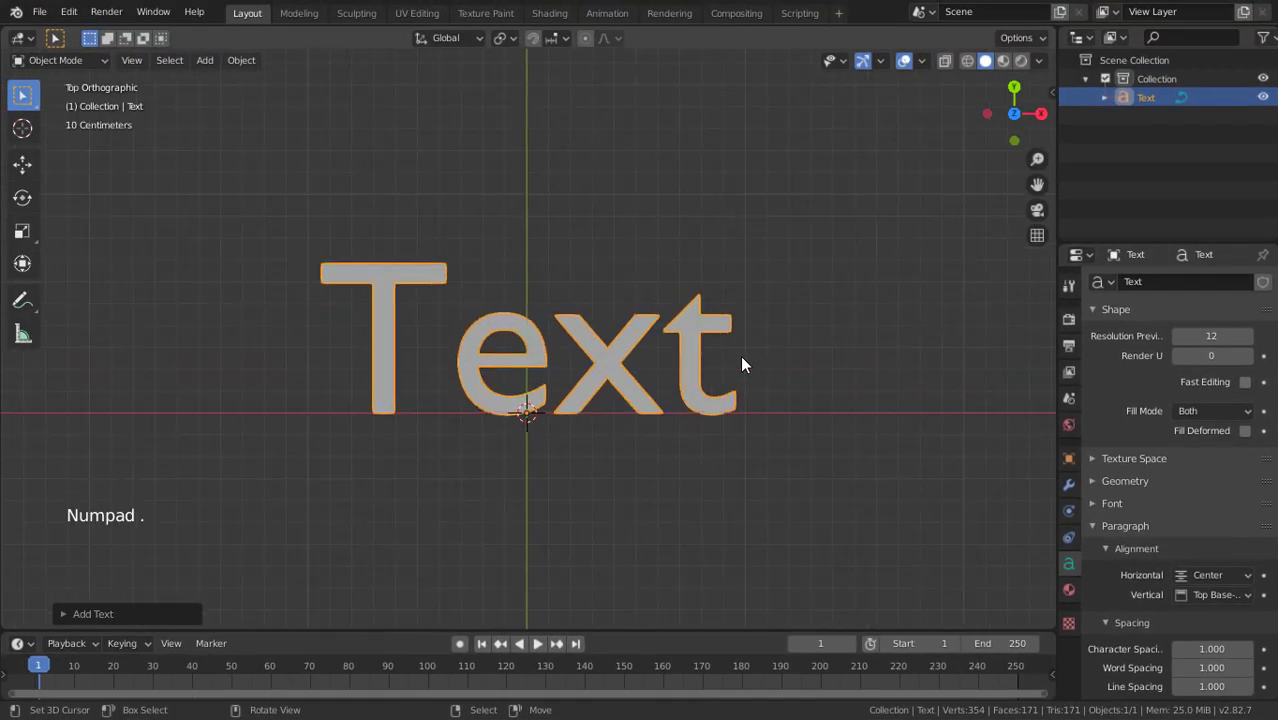
pyautogui.press('Tab')
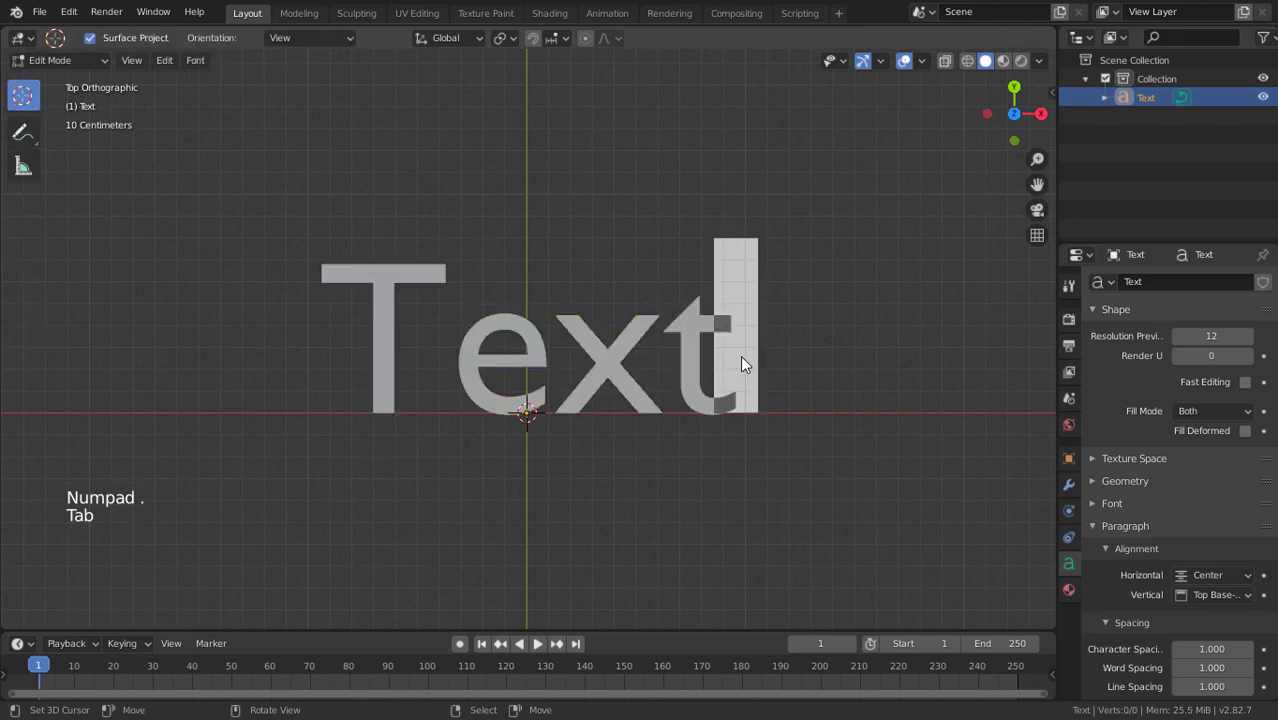
pyautogui.press('BackSpace')
pyautogui.press('BackSpace')
pyautogui.press('BackSpace')
pyautogui.press('BackSpace')
pyautogui.press('BackSpace')
pyautogui.press('BackSpace')
pyautogui.write('EEVEE')
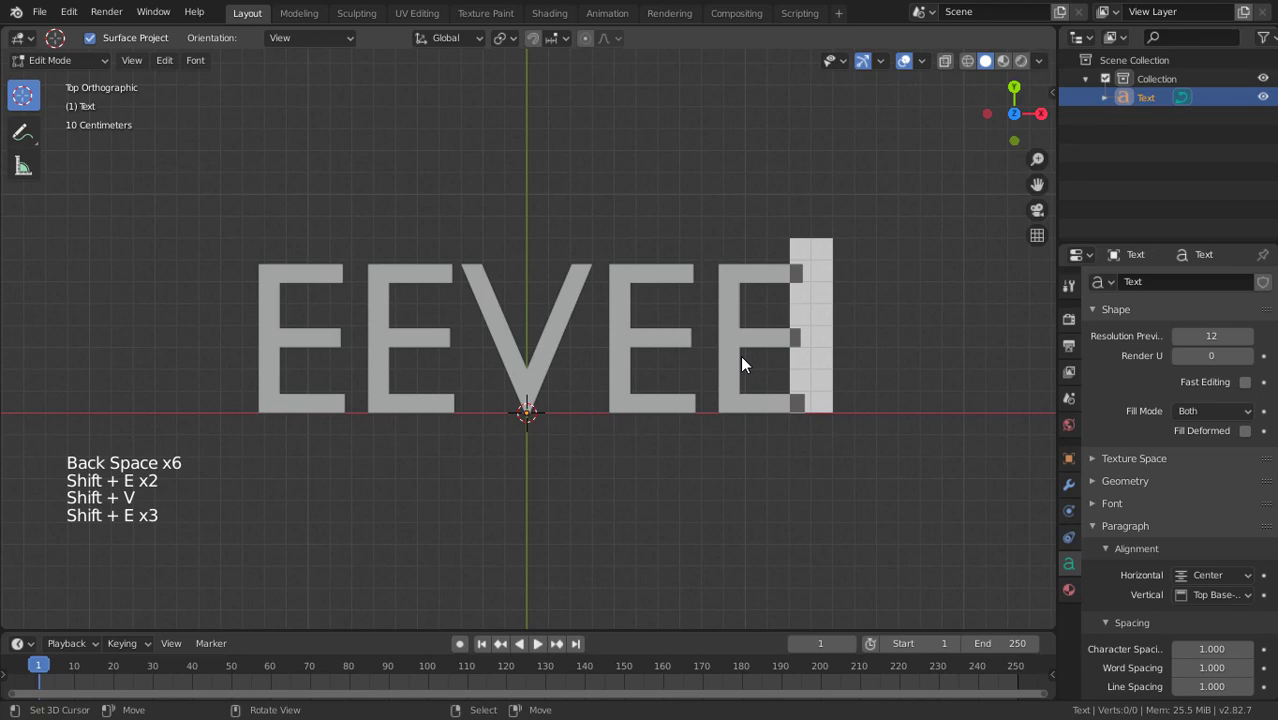
pyautogui.press('Tab')
pyautogui.scroll(-2, 741, 364)
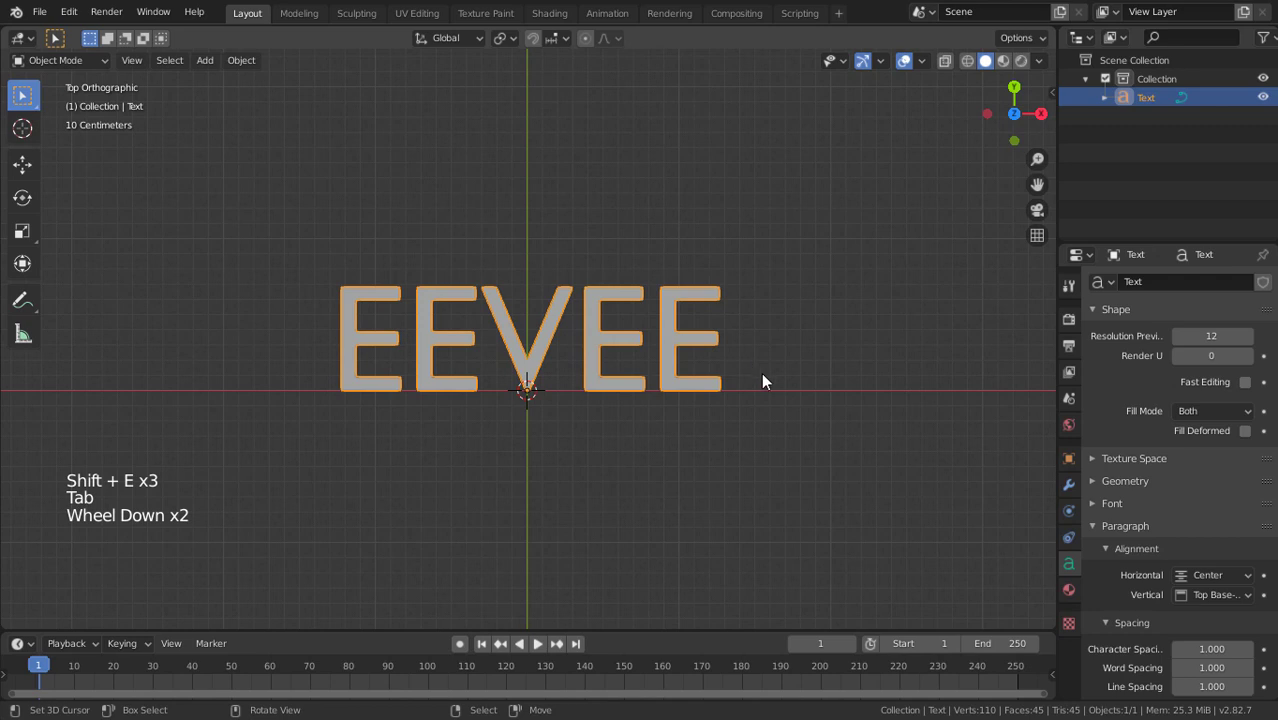
# - Open the file browser for the text's Regular font and widen its window to show the font file names
pyautogui.click(1089, 527)
pyautogui.click(1101, 507)
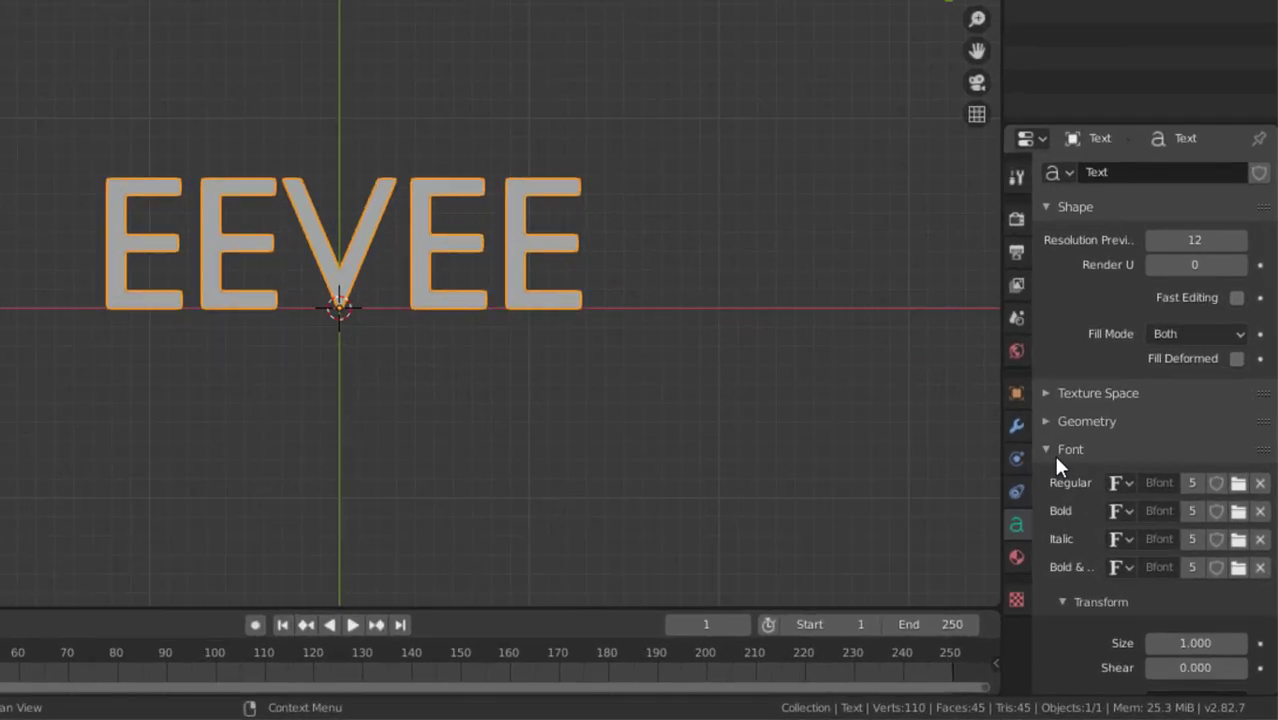
pyautogui.scroll(-1, 1053, 452)
pyautogui.moveTo(1000, 432); pyautogui.dragTo(941, 433)
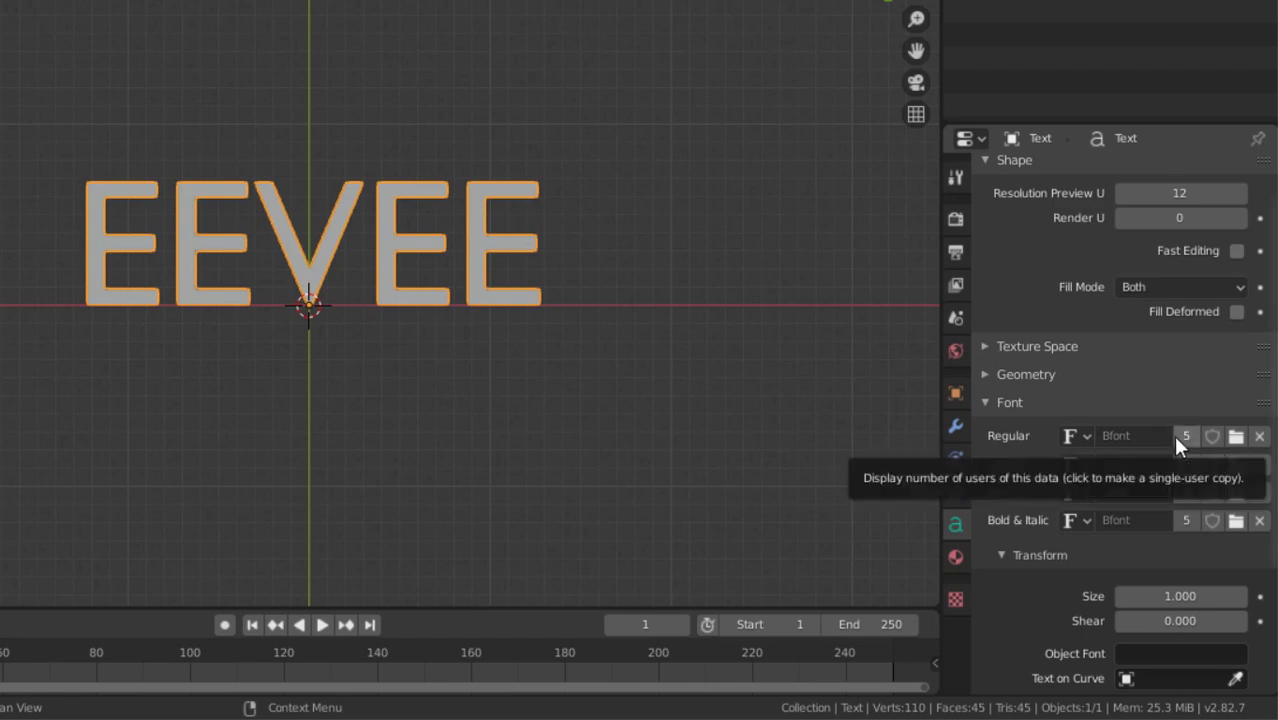
pyautogui.click(1235, 437)
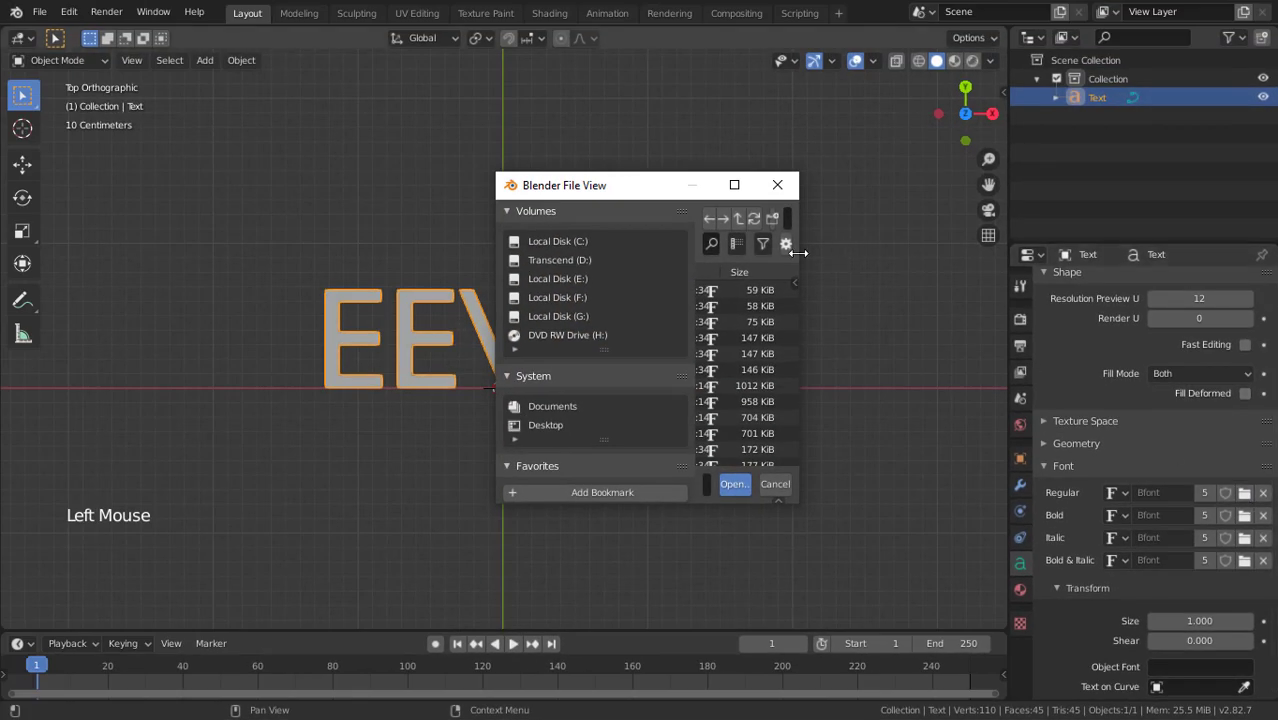
pyautogui.moveTo(798, 253); pyautogui.dragTo(1175, 253)
pyautogui.moveTo(907, 188); pyautogui.dragTo(691, 219)
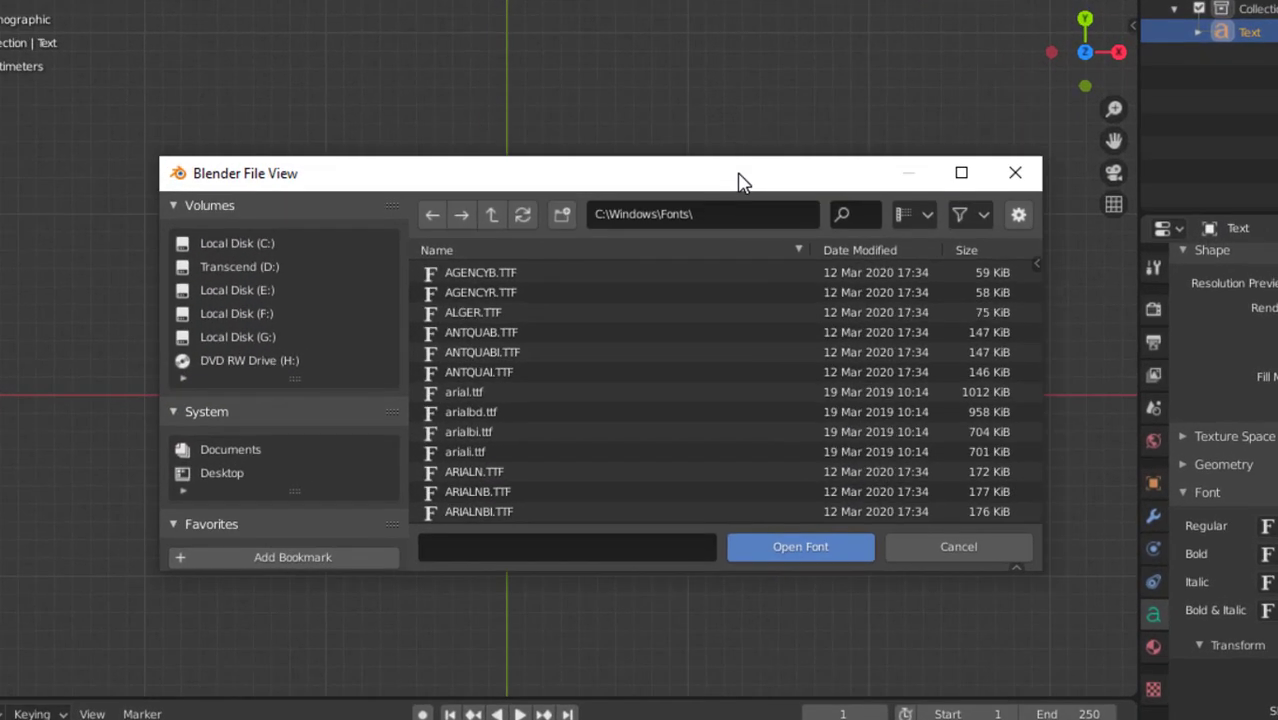
pyautogui.scroll(-3, 817, 410)
pyautogui.scroll(3, 817, 410)
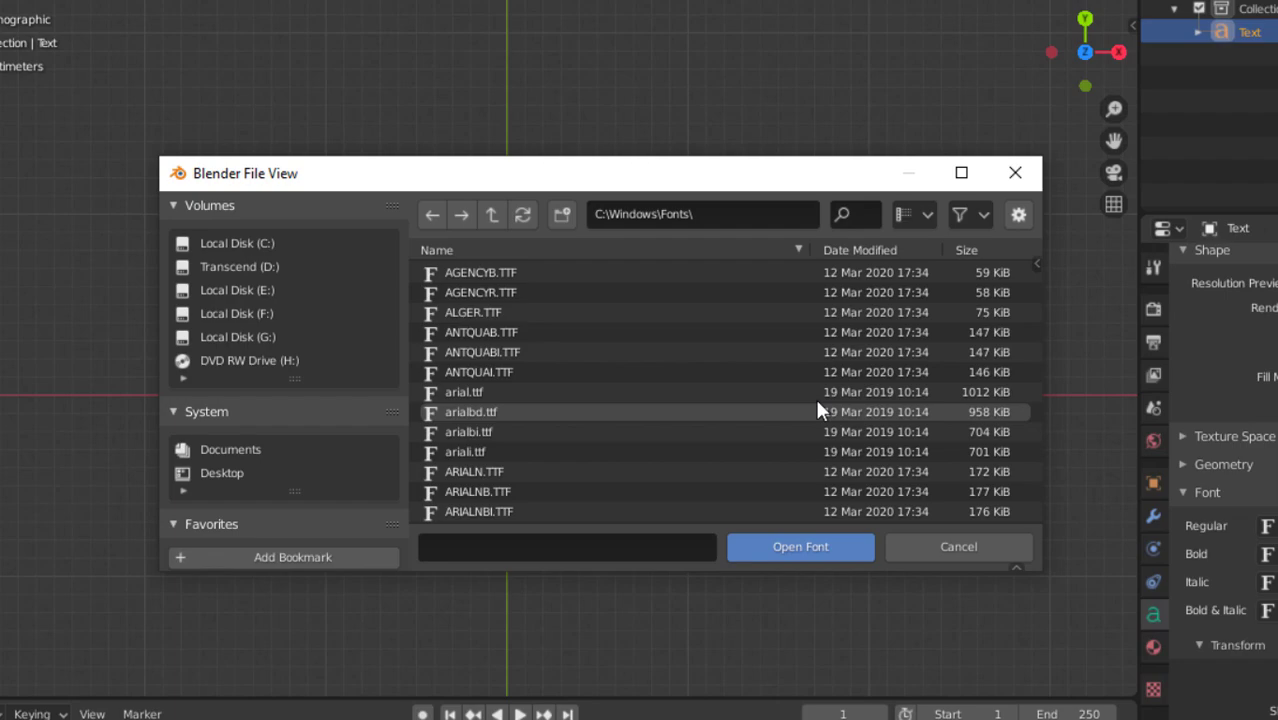
# - Switch to the Windows Fonts folder at C:\Windows\Fonts and look through the previews of the installed fonts
pyautogui.hotkey('alt', 'Tab')
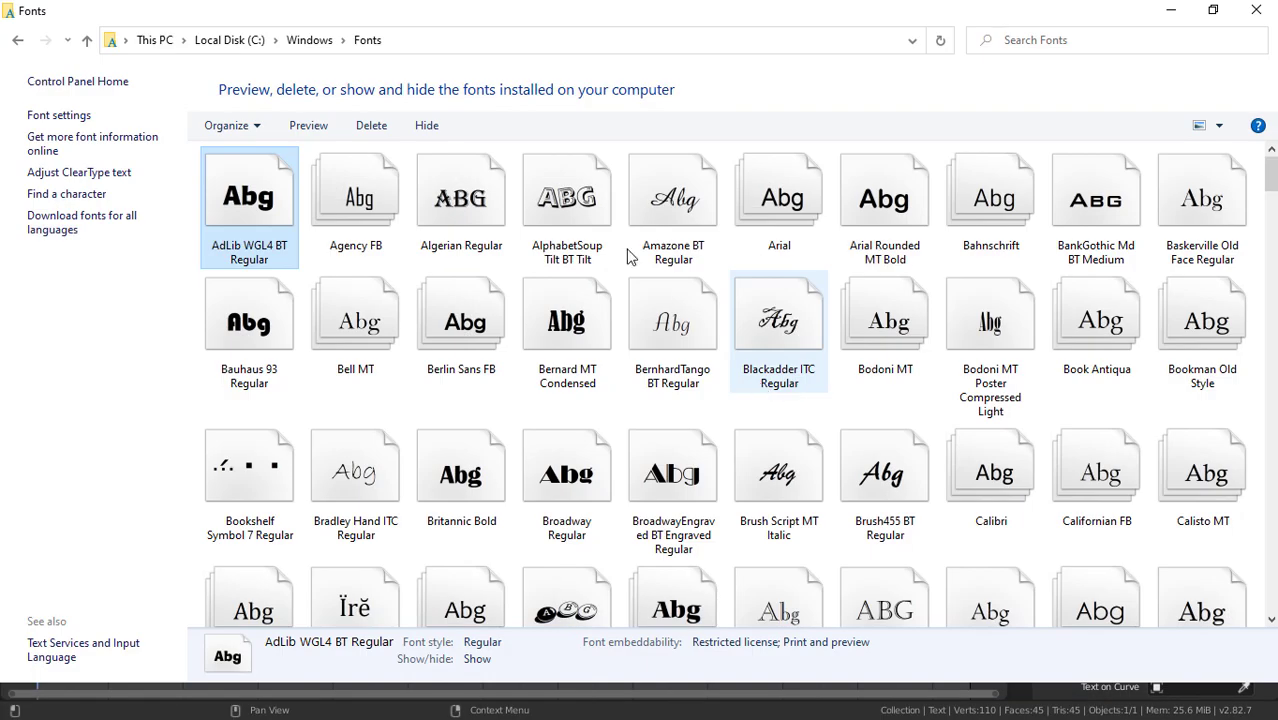
pyautogui.click(460, 42)
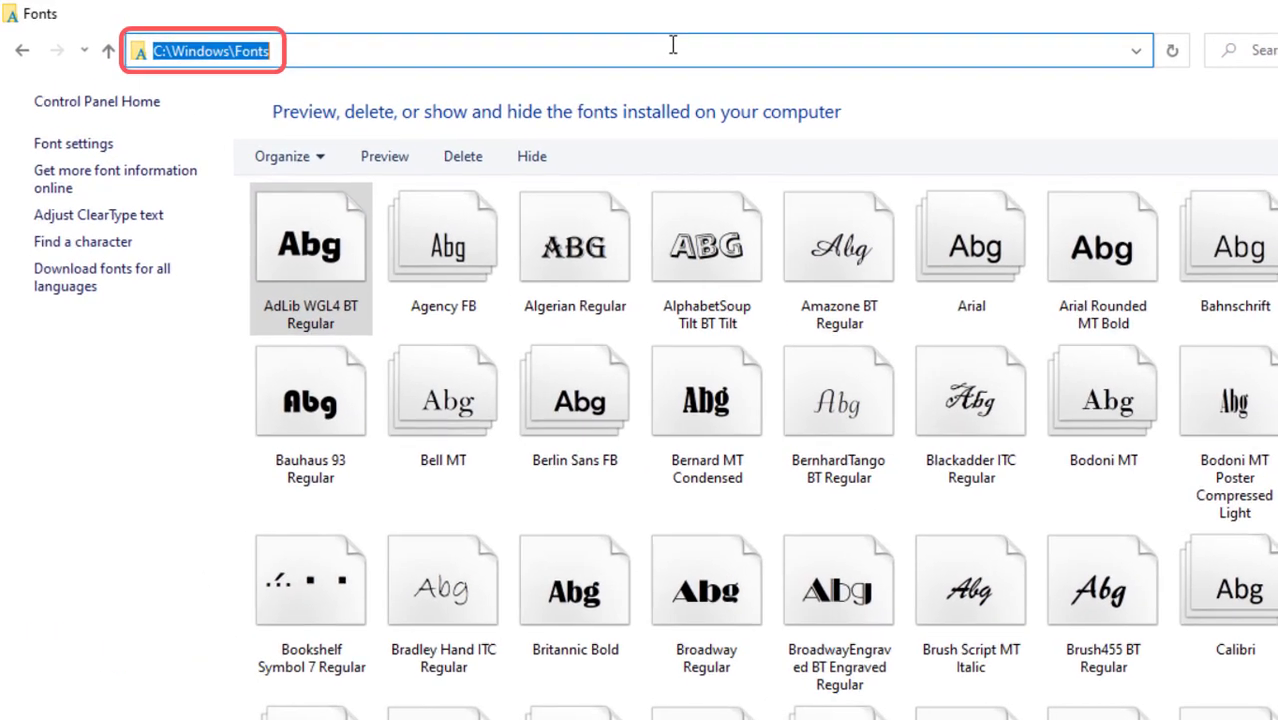
pyautogui.click(538, 188)
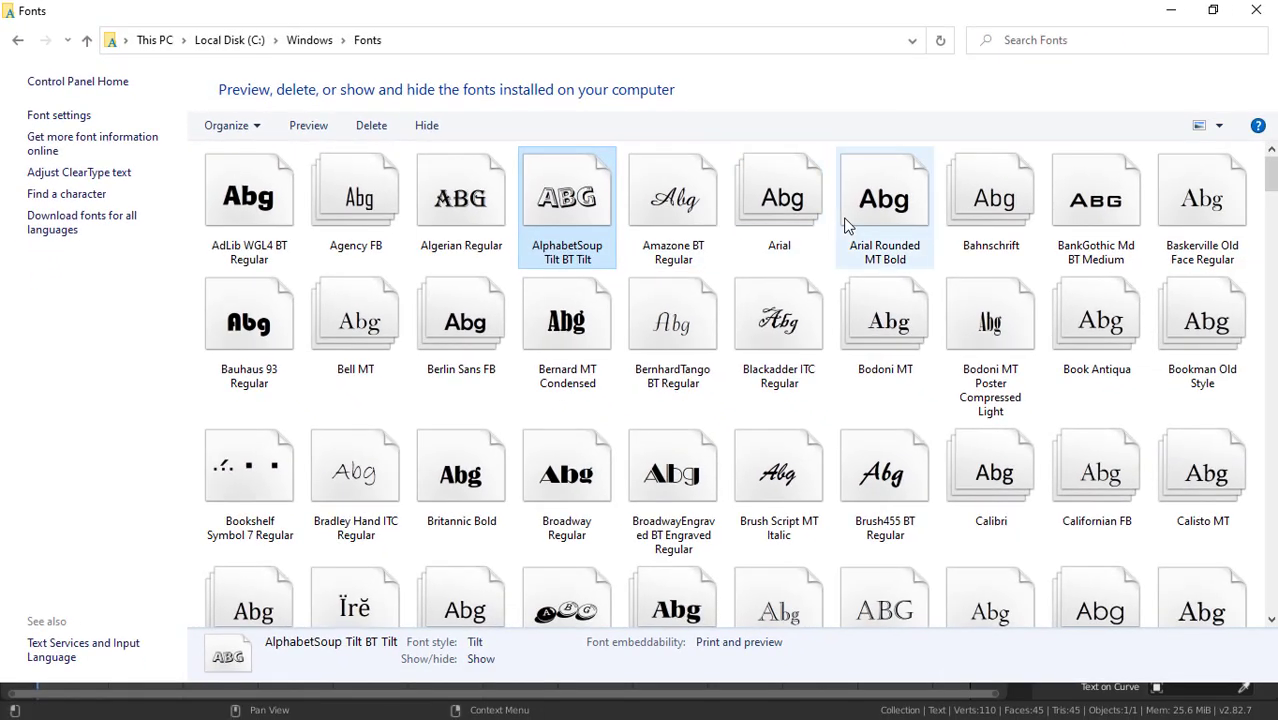
pyautogui.click(1027, 276)
pyautogui.click(1081, 369)
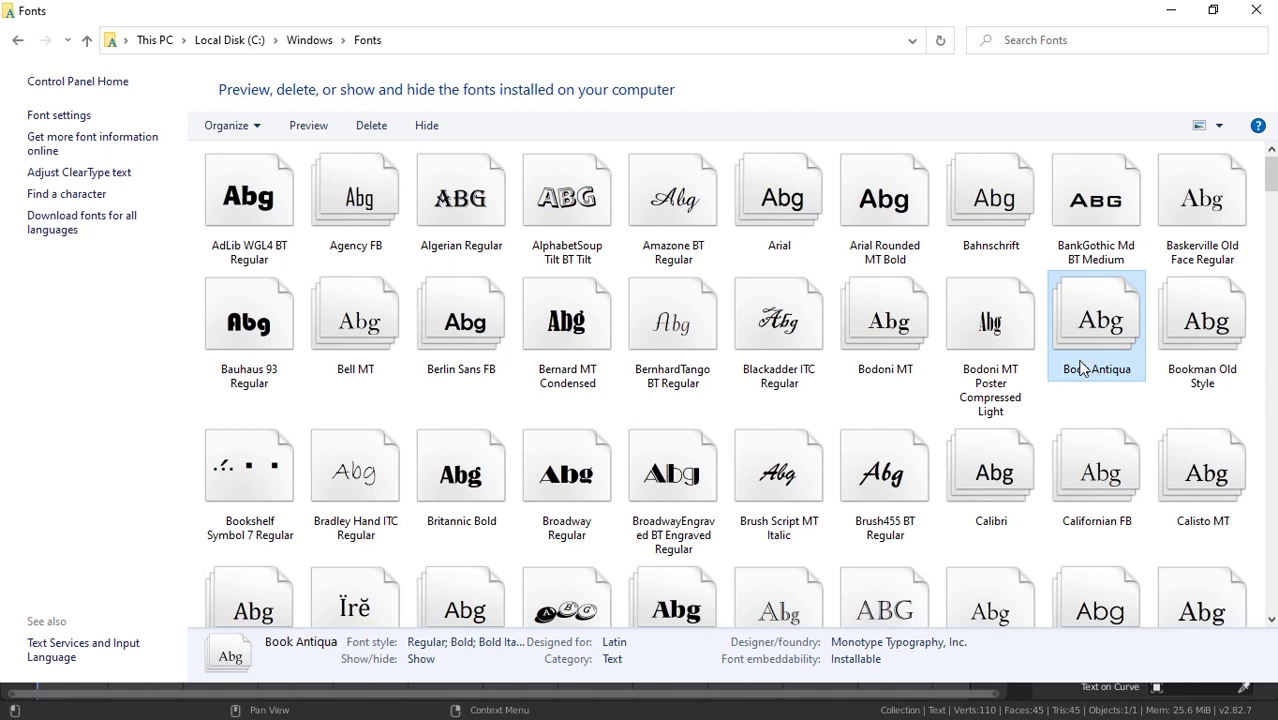
# - Look up the file name of the AdLib WGL4 BT Regular font in its properties, then return to Blender's font browser
pyautogui.click(242, 214)
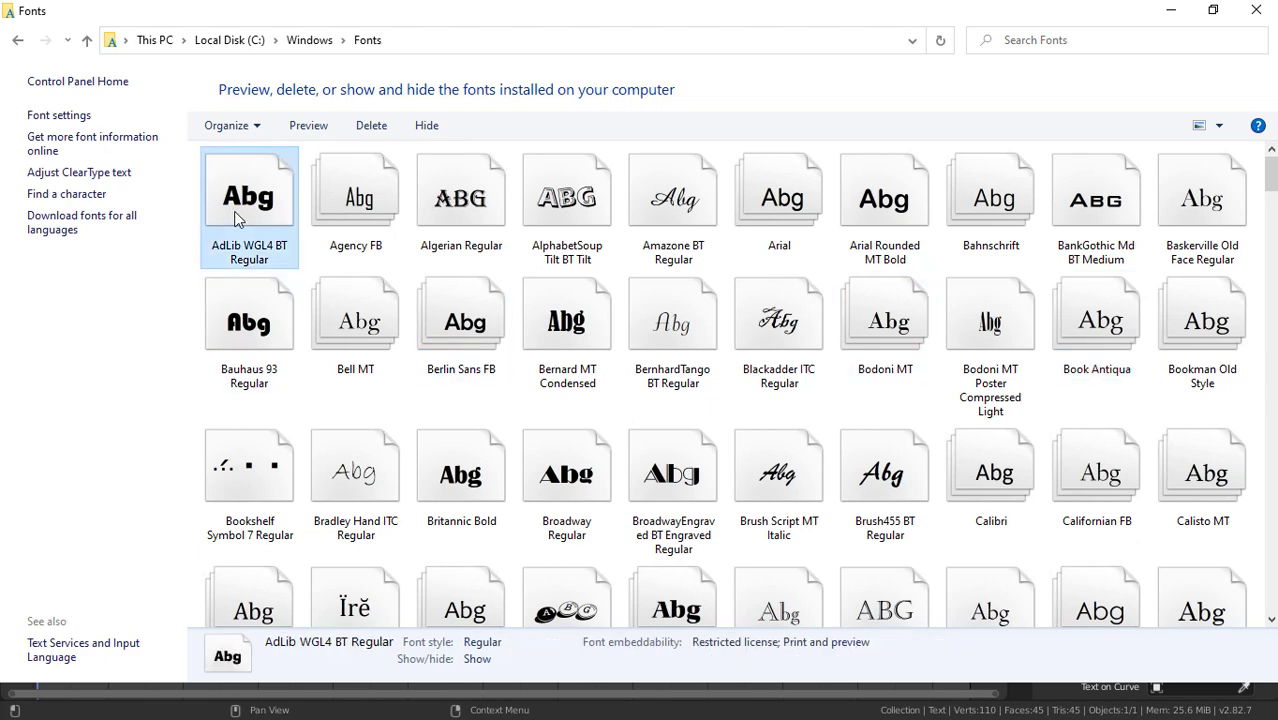
pyautogui.rightClick(242, 214)
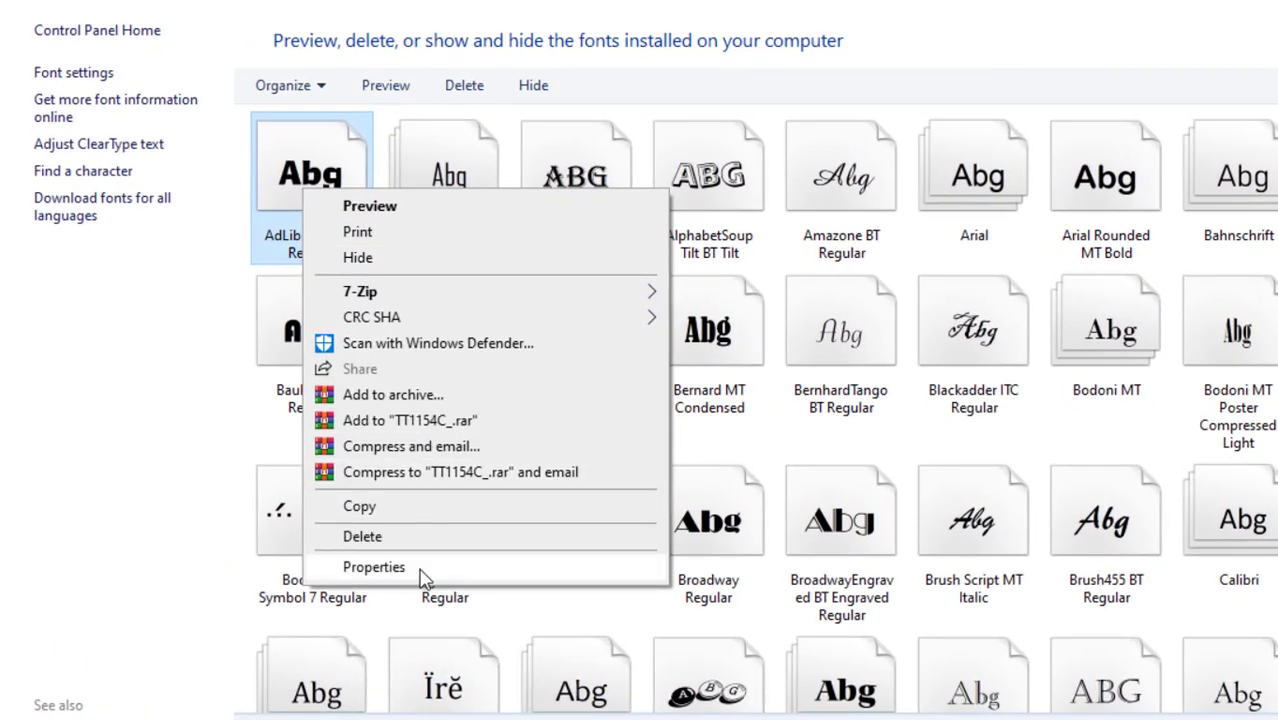
pyautogui.click(420, 572)
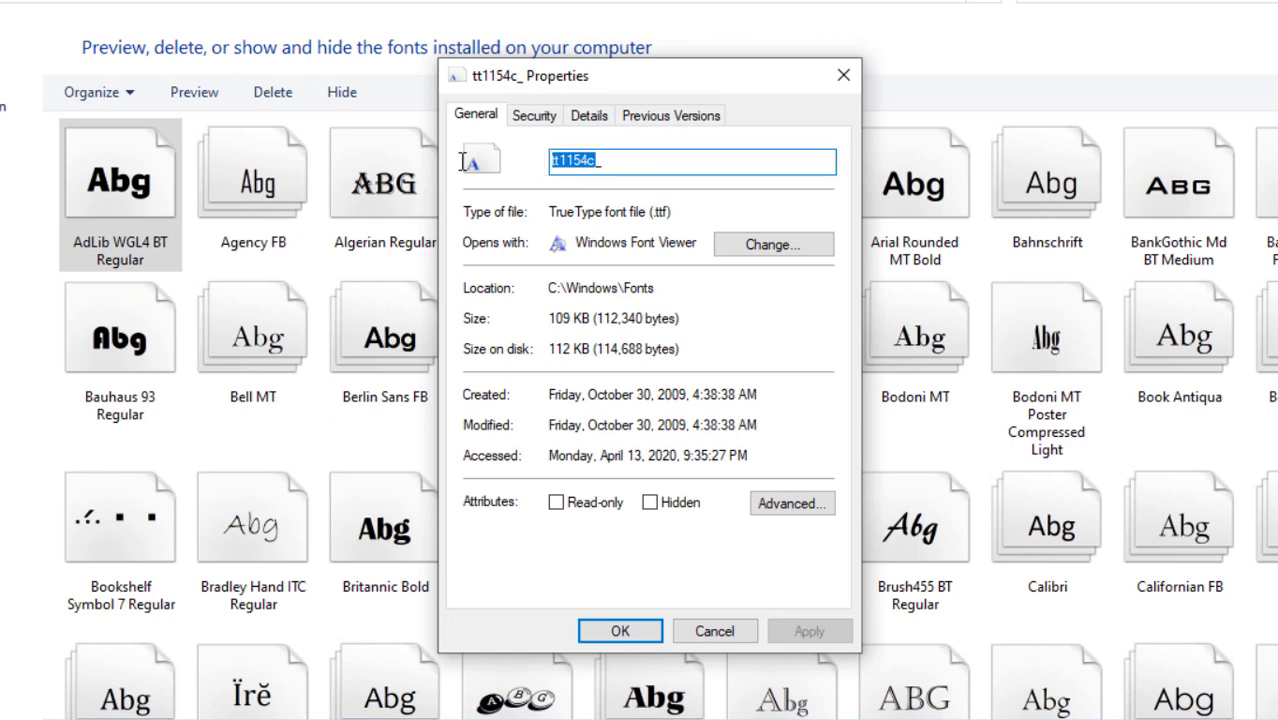
pyautogui.click(667, 158)
pyautogui.doubleClick(667, 158)
pyautogui.click(686, 630)
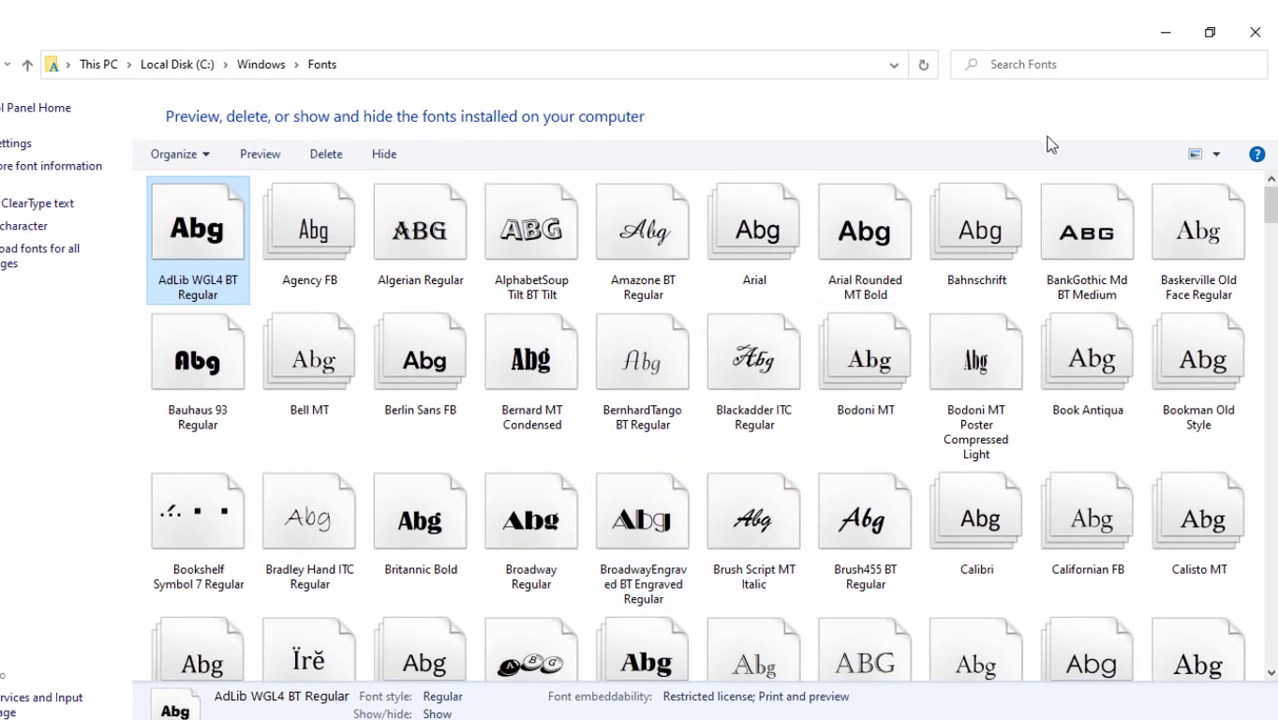
pyautogui.click(1165, 33)
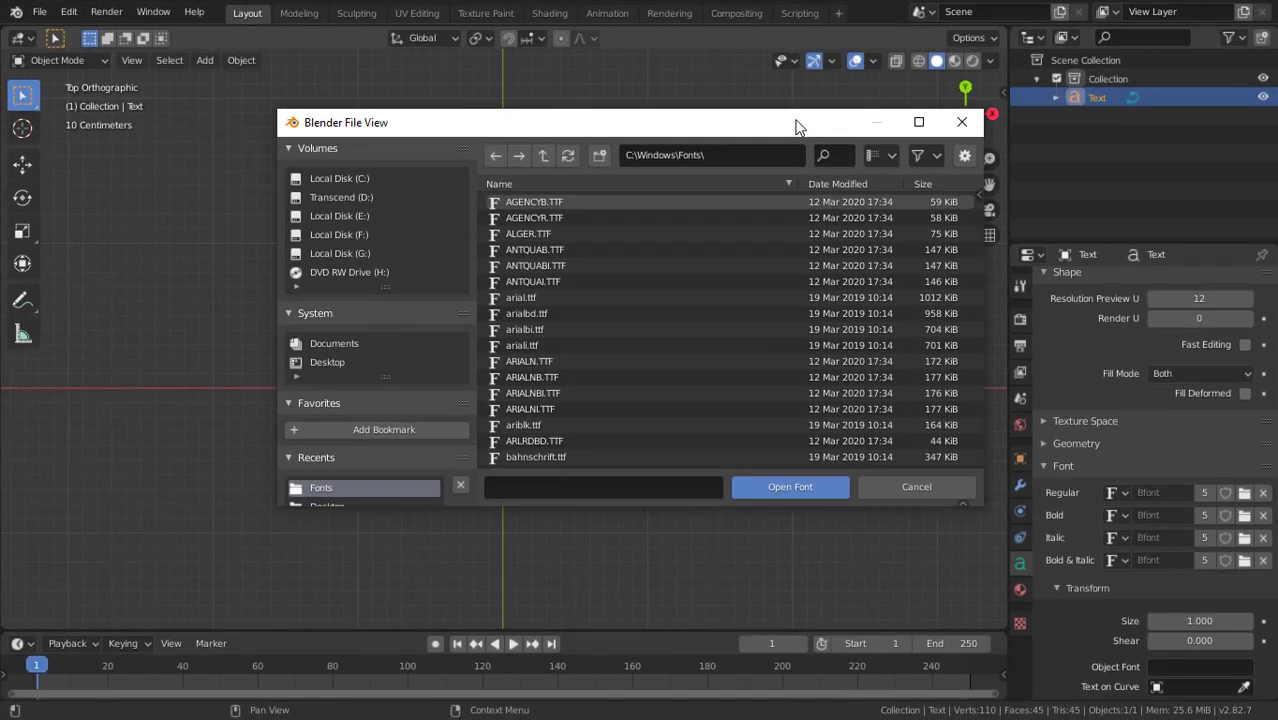
# - Maximize the font browser, search for "tt1154c_" and load tt1154c_.ttf as the text's Regular font
pyautogui.click(919, 122)
pyautogui.click(965, 42)
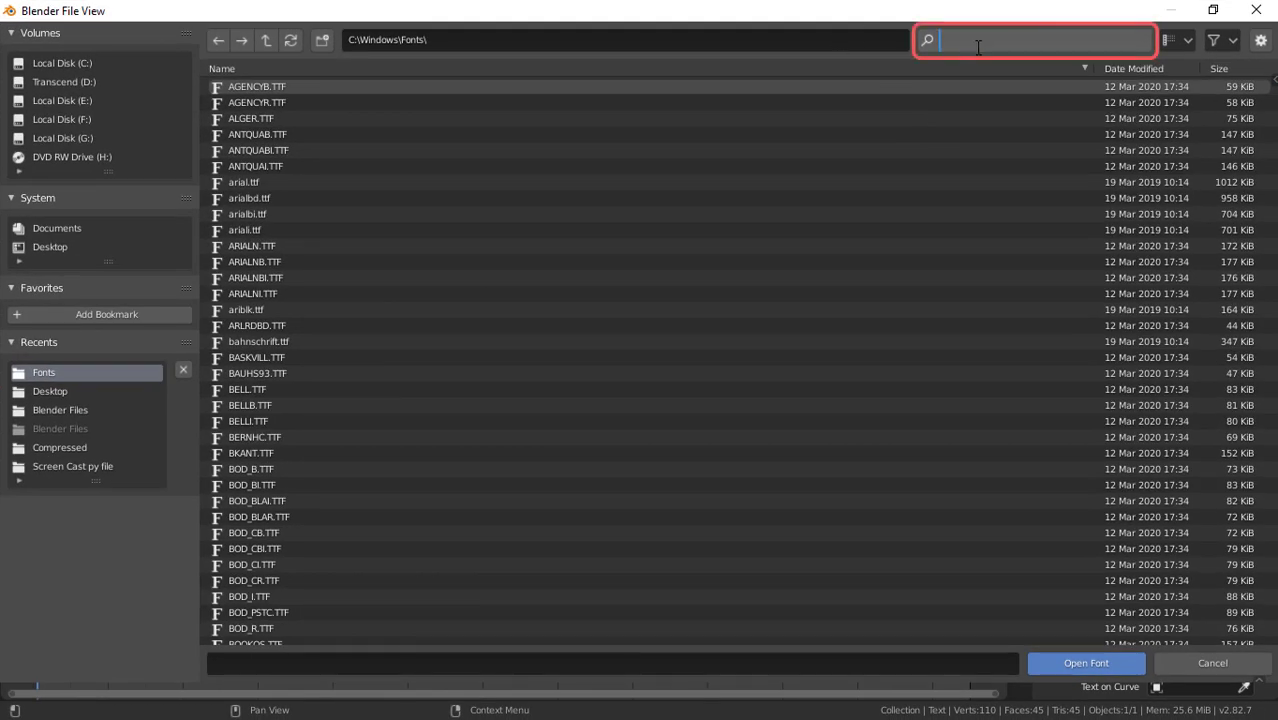
pyautogui.write('tt1154c')
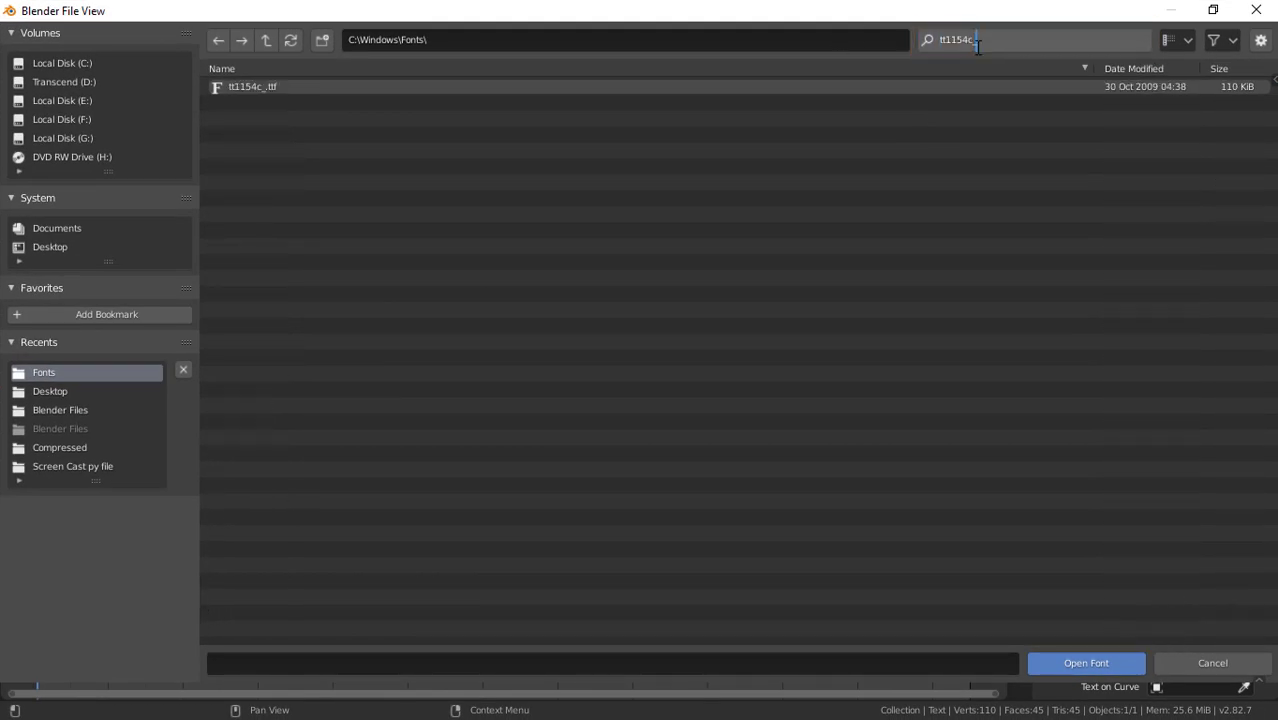
pyautogui.write('_')
pyautogui.press('Return')
pyautogui.click(232, 86)
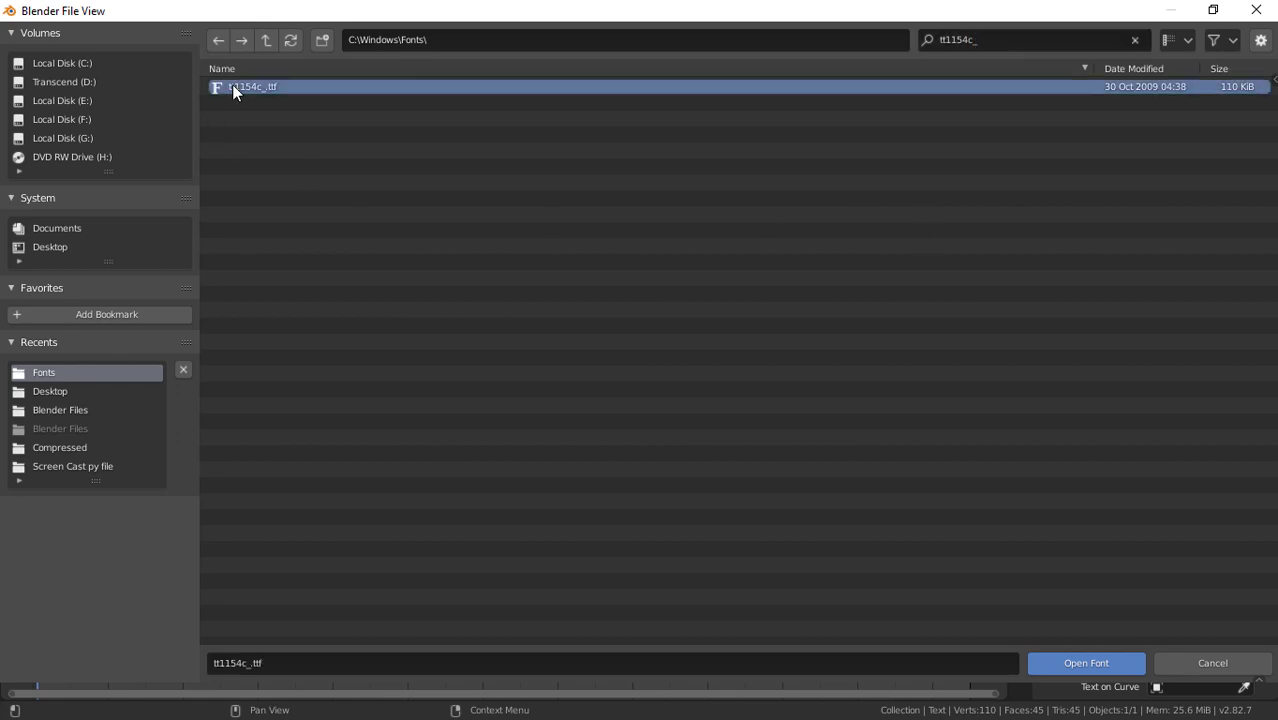
pyautogui.click(1060, 665)
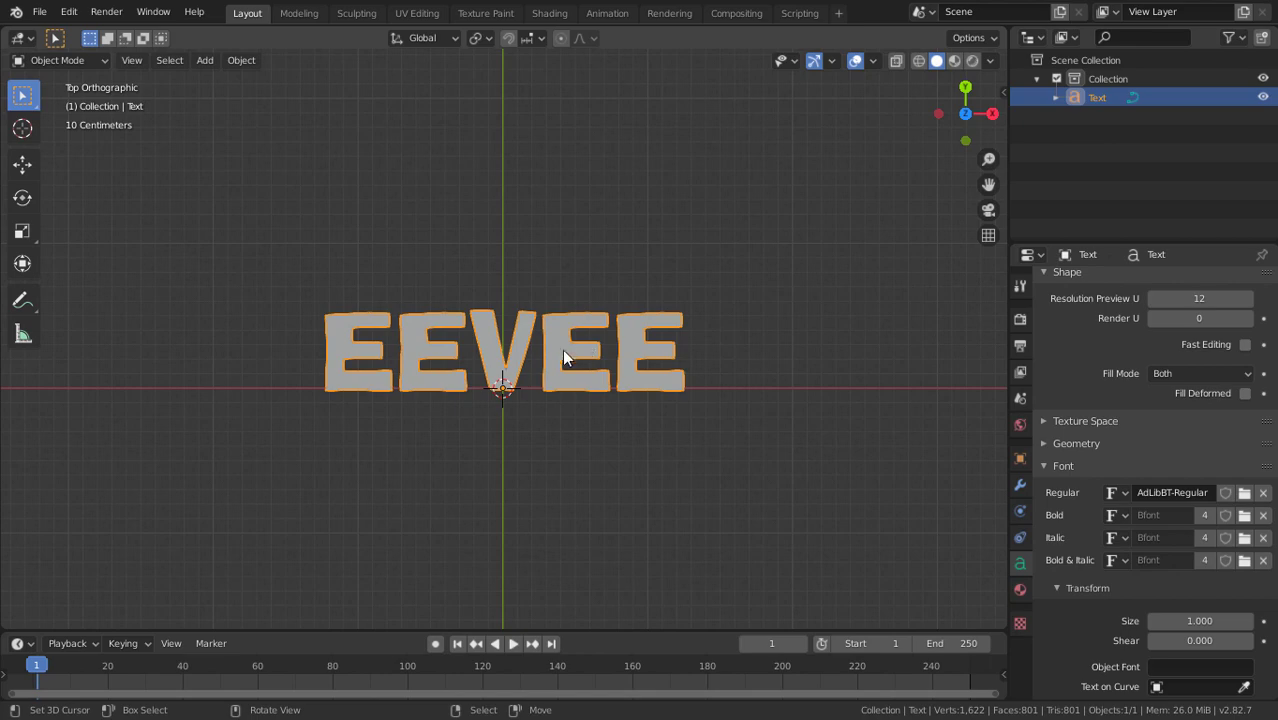
# - Give the text depth by setting its Geometry Extrude value to 0.2 m
pyautogui.scroll(2, 507, 366)
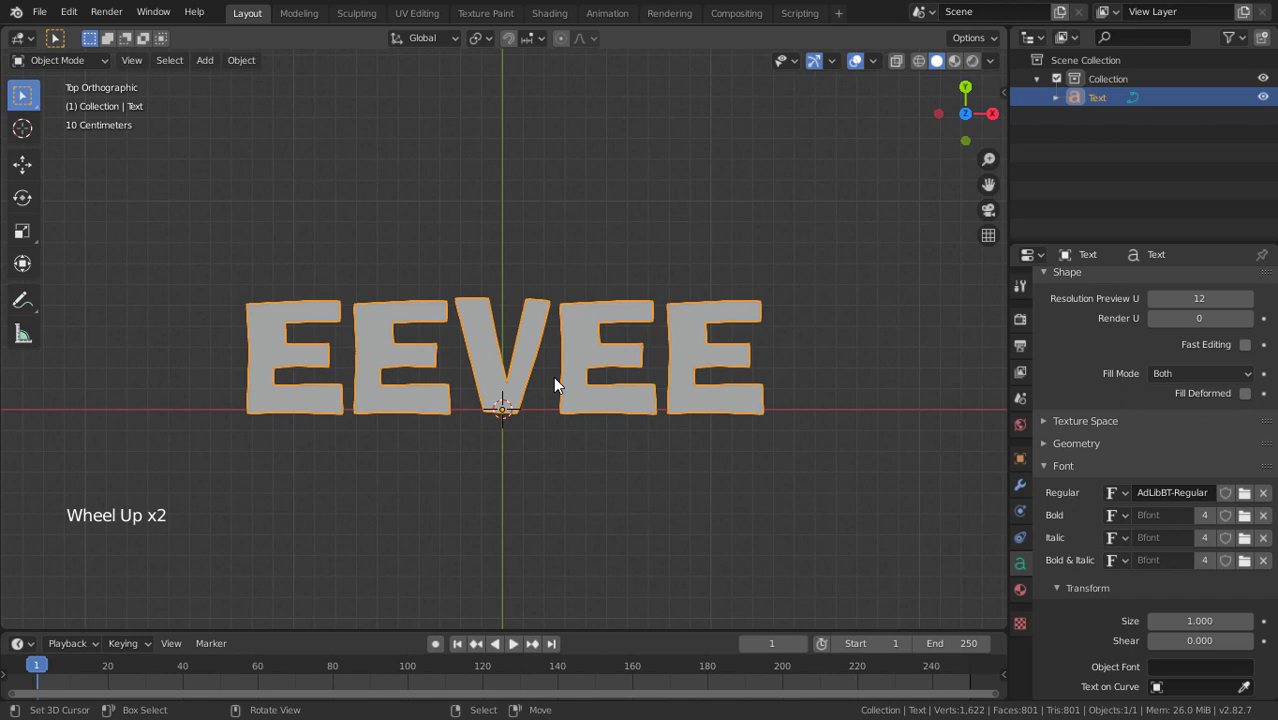
pyautogui.moveTo(552, 367); pyautogui.dragTo(598, 238, button='middle')
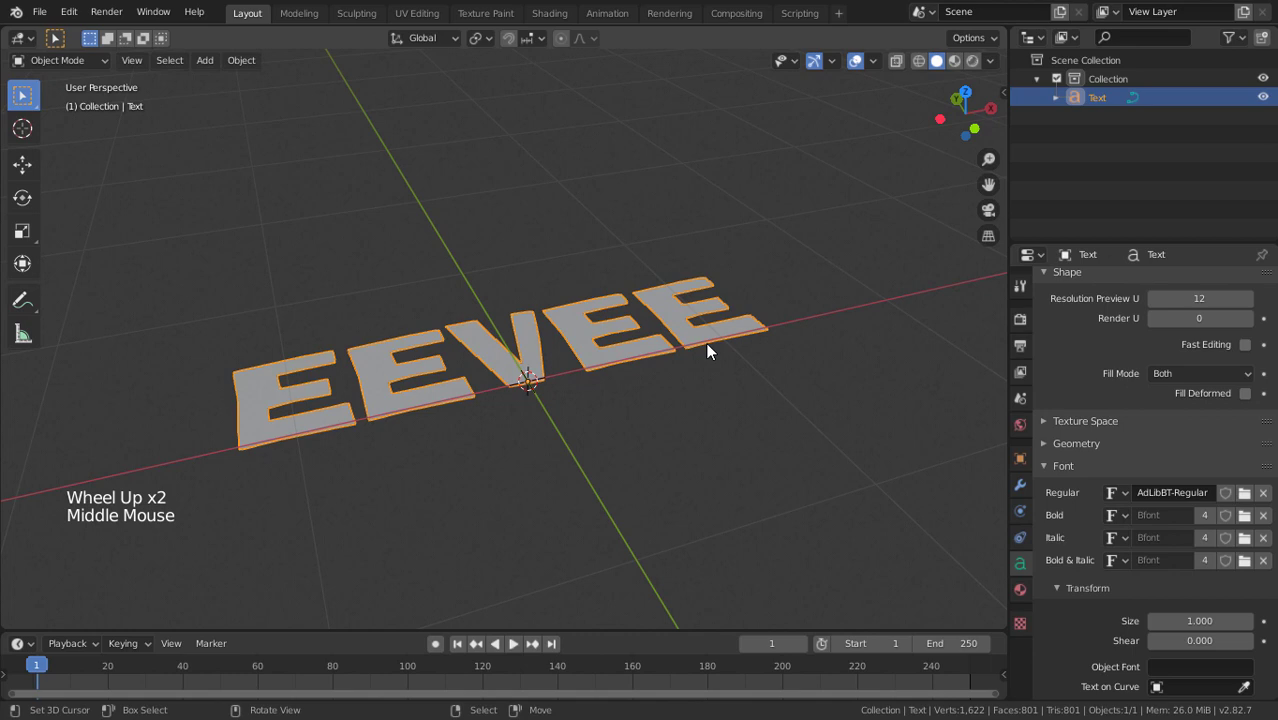
pyautogui.click(1039, 465)
pyautogui.click(1041, 484)
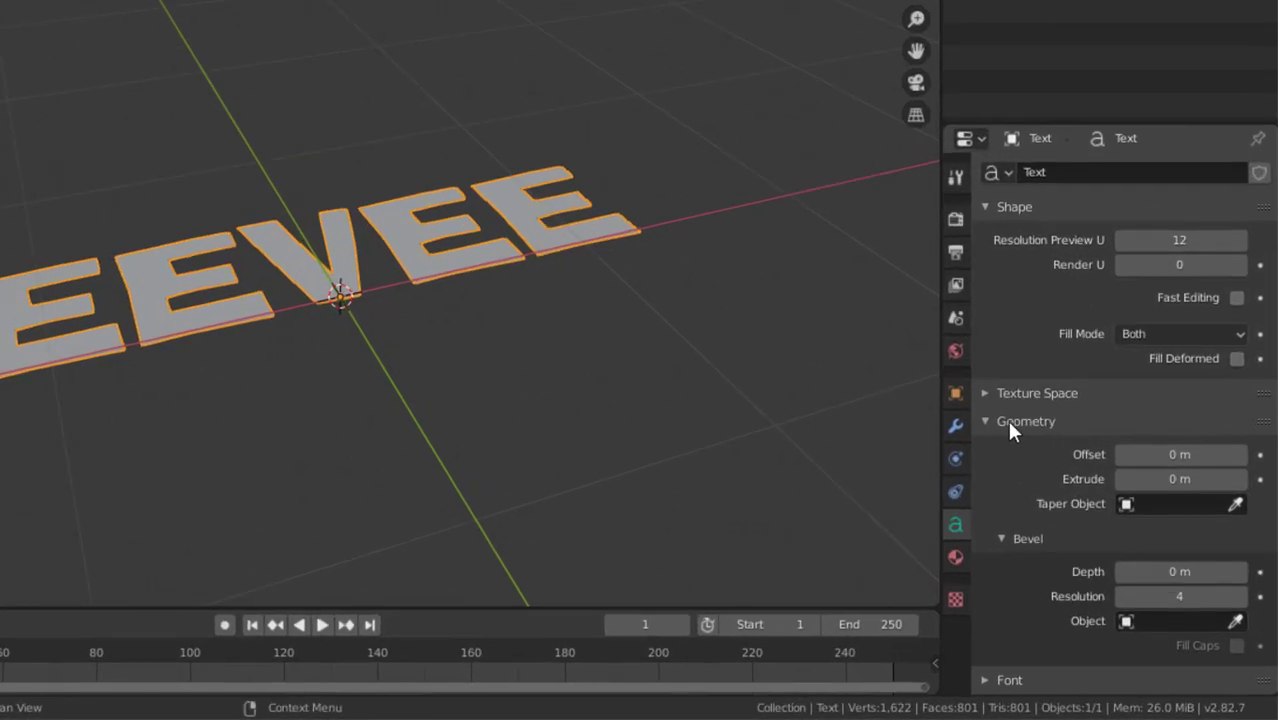
pyautogui.click(1012, 538)
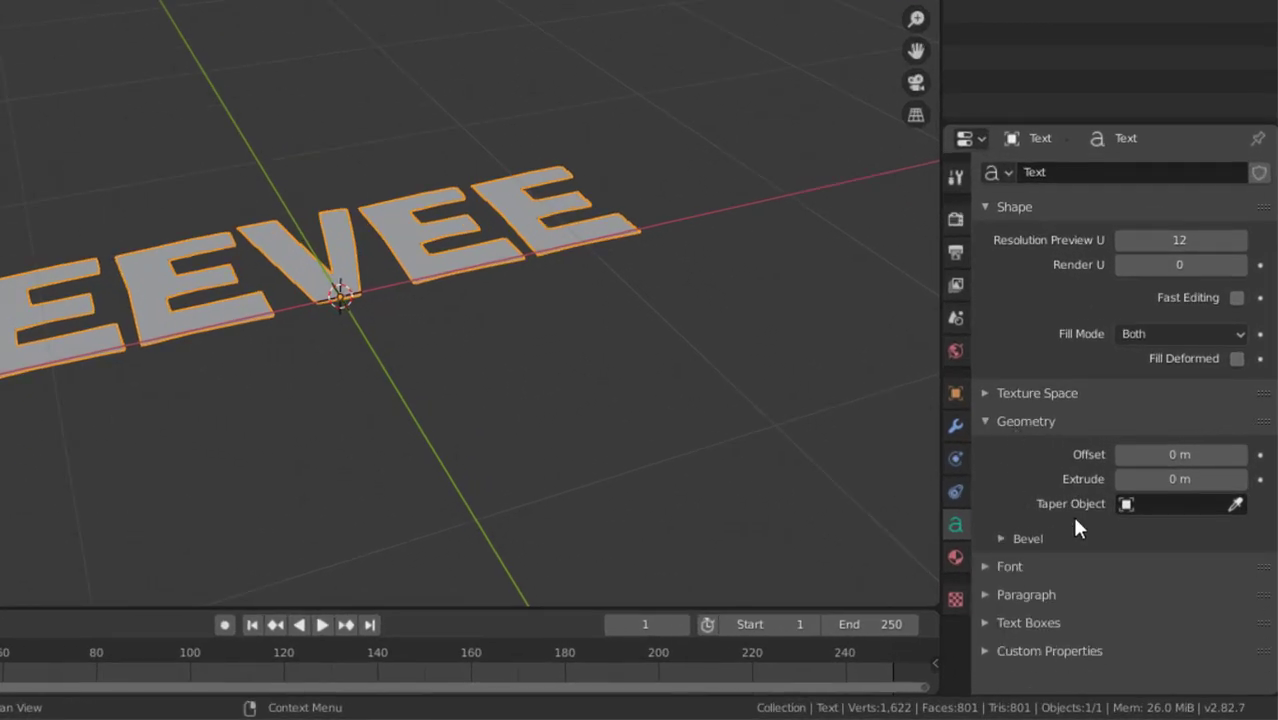
pyautogui.click(1150, 479)
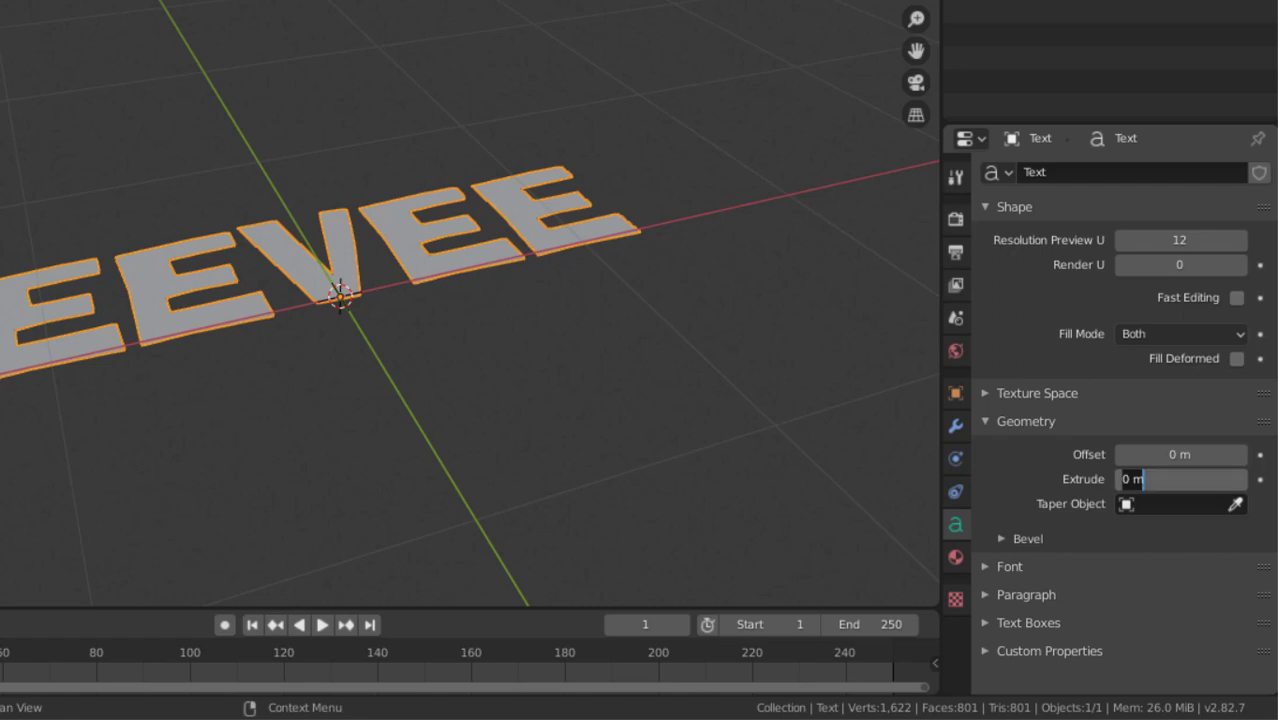
pyautogui.write('.2')
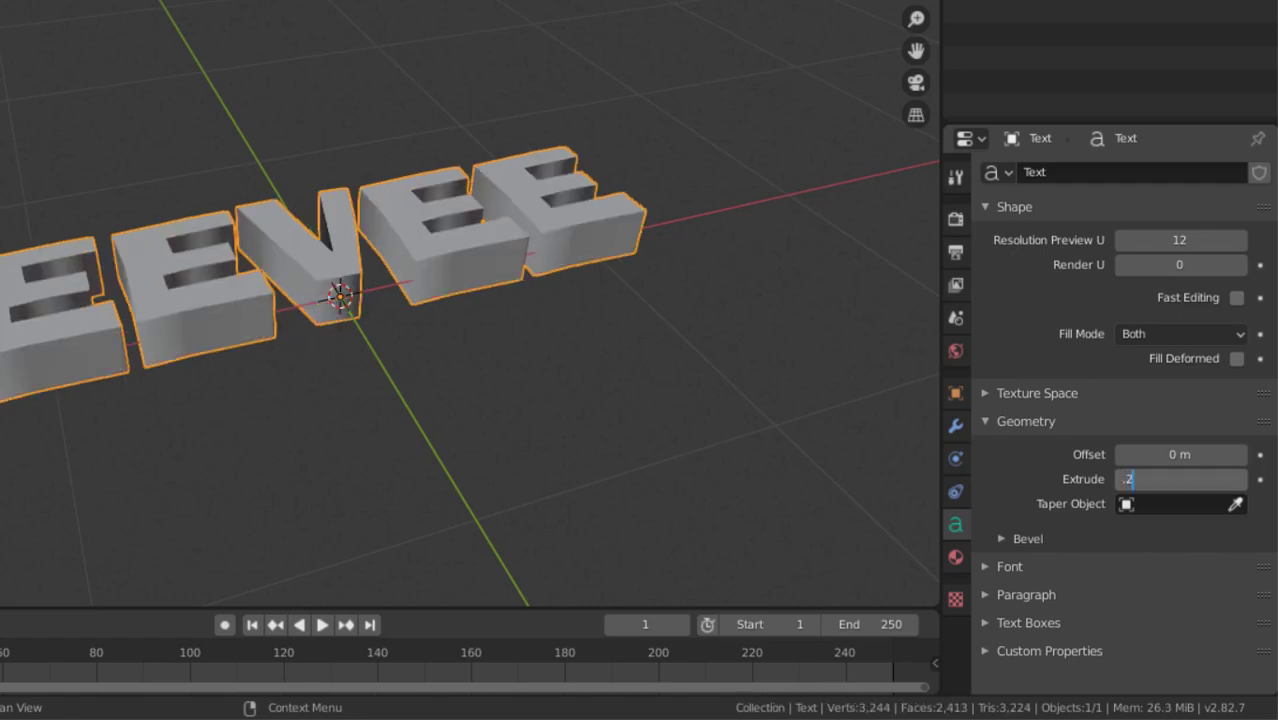
pyautogui.press('Return')
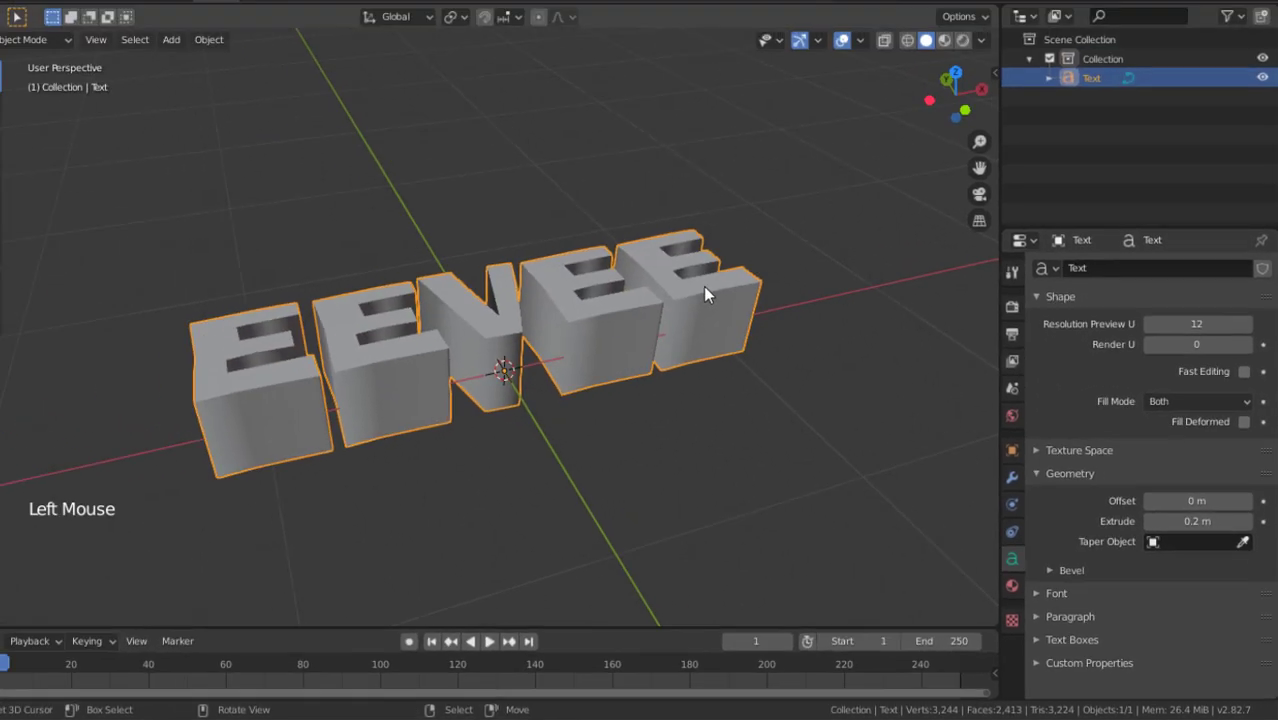
# - Return to the top view and convert the extruded text object to a mesh
pyautogui.moveTo(703, 286); pyautogui.dragTo(740, 302, button='middle')
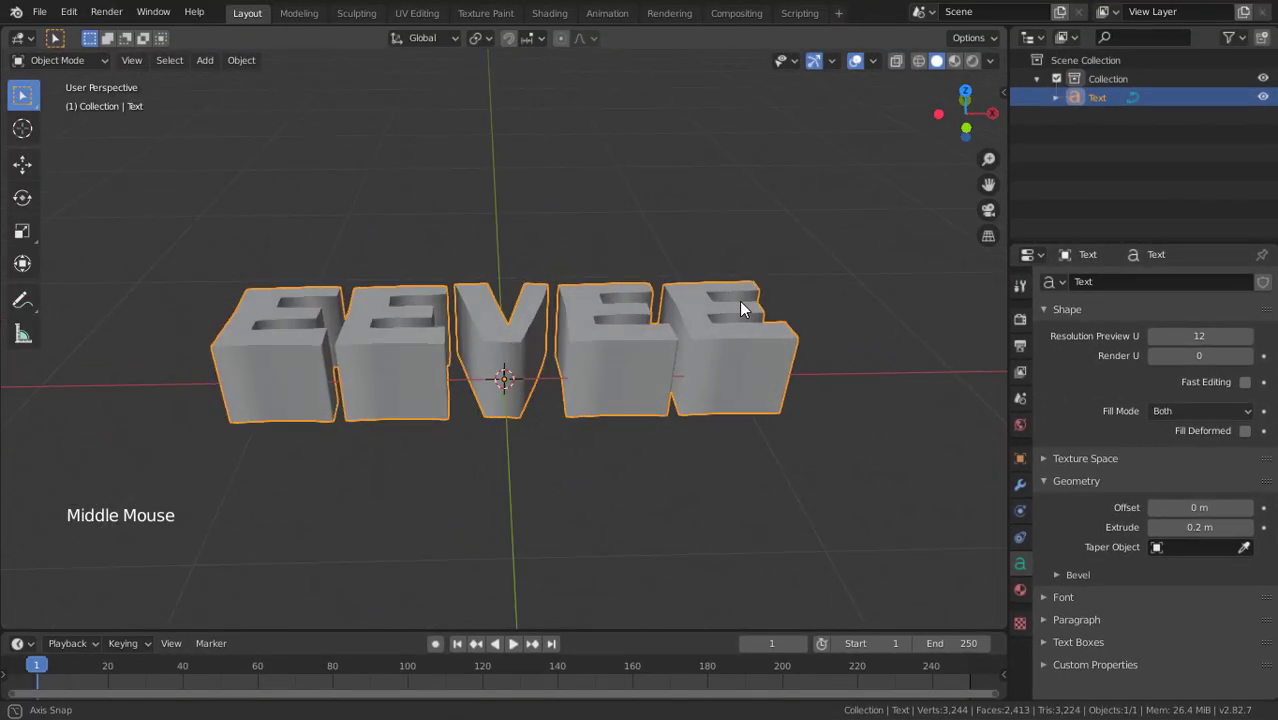
pyautogui.press('KP_7')
pyautogui.scroll(-1, 741, 308)
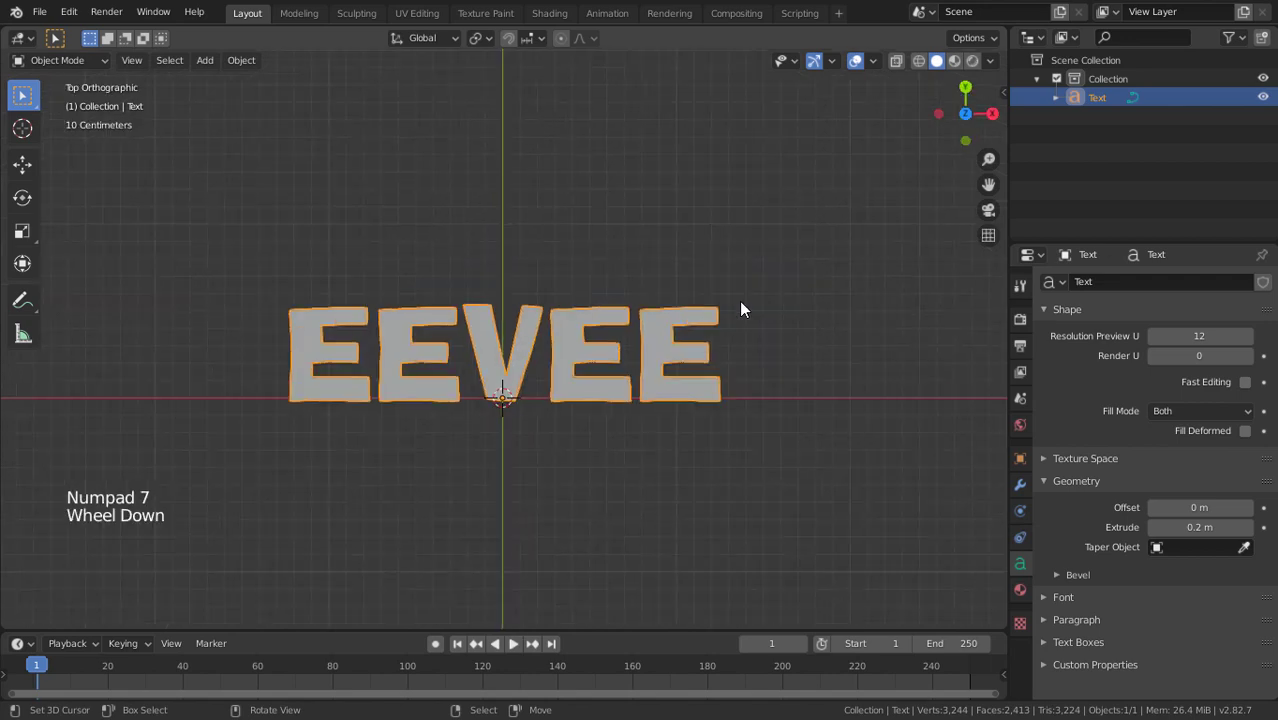
pyautogui.moveTo(739, 301)
pyautogui.keyDown('shift'); pyautogui.mouseDown(button='middle')
pyautogui.moveTo(798, 333)
pyautogui.moveTo(787, 307)
pyautogui.moveTo(739, 305)
pyautogui.mouseUp(button='middle'); pyautogui.keyUp('shift')
pyautogui.scroll(1, 783, 307)
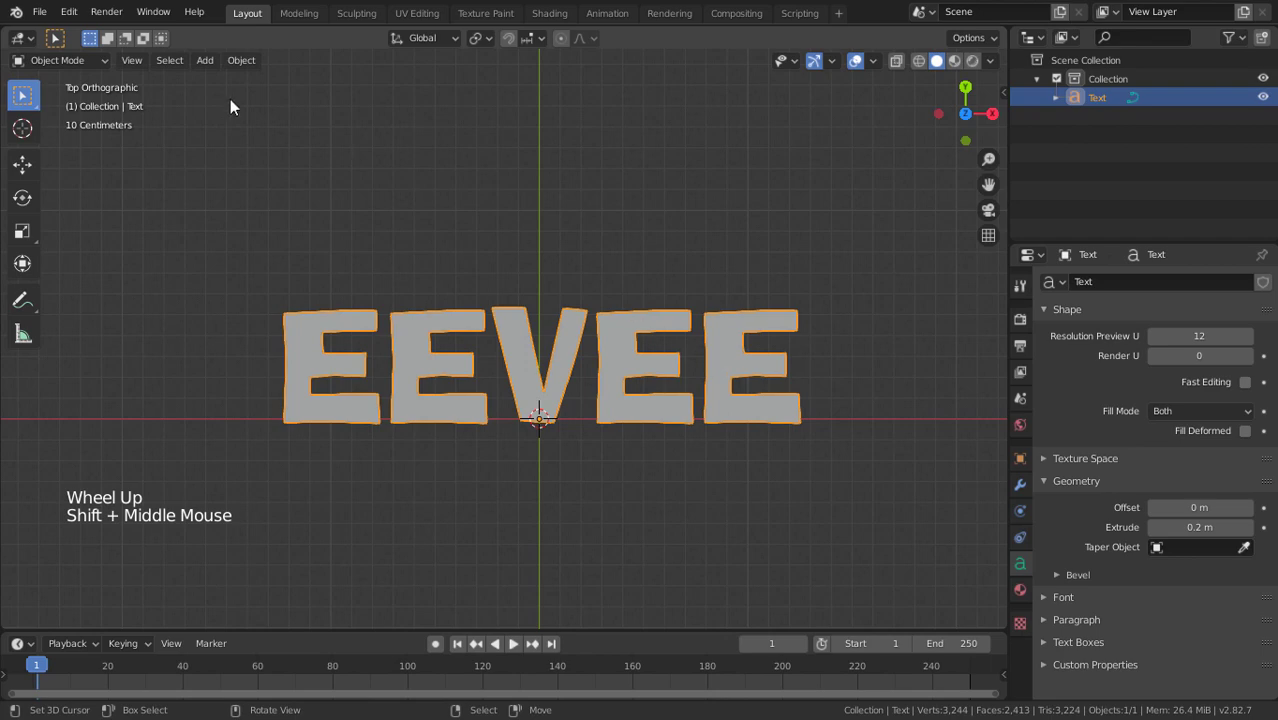
pyautogui.click(243, 61)
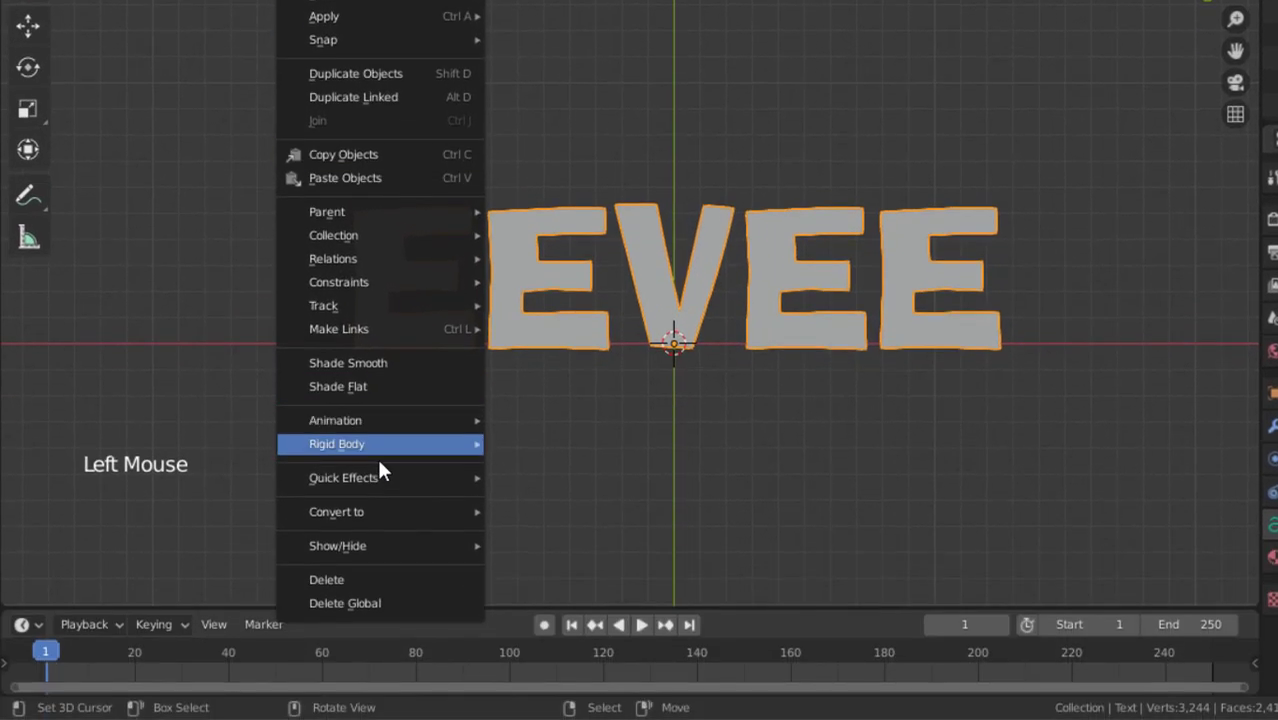
pyautogui.moveTo(402, 692)
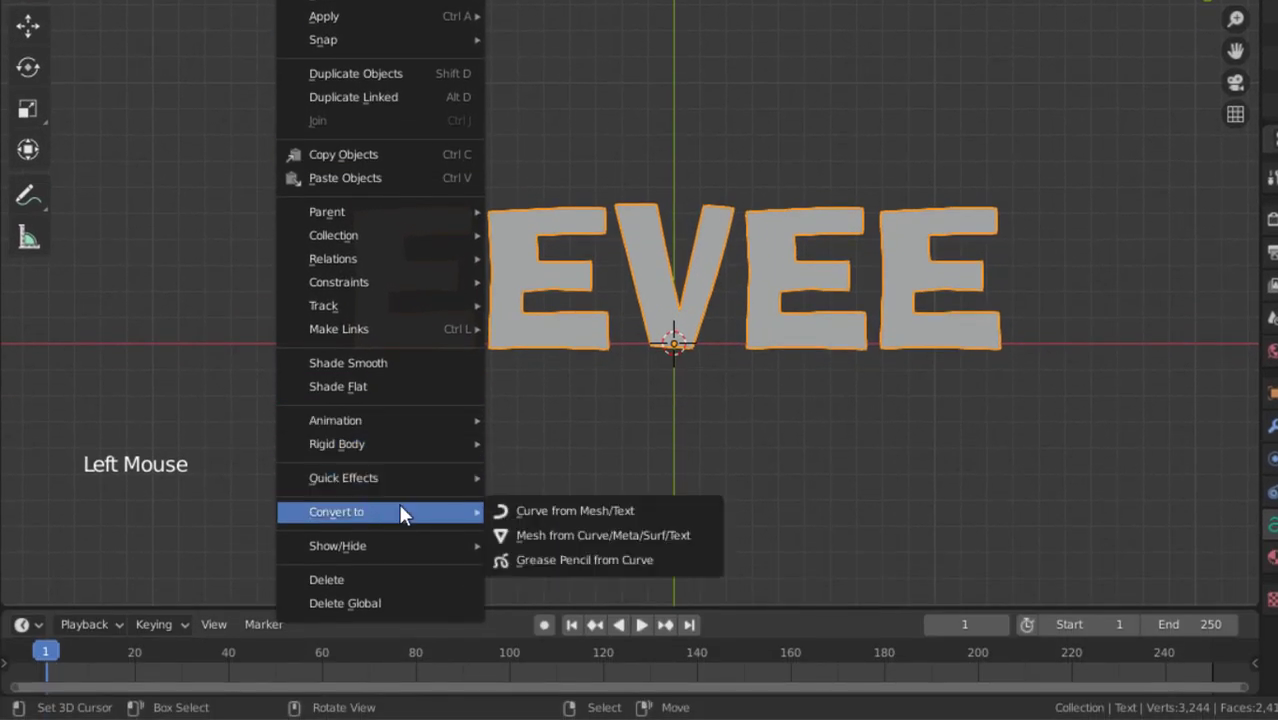
pyautogui.click(562, 535)
# - Triangulate all faces of the text mesh in Edit Mode, then return to Object Mode
pyautogui.scroll(3, 531, 490)
pyautogui.scroll(-1, 534, 486)
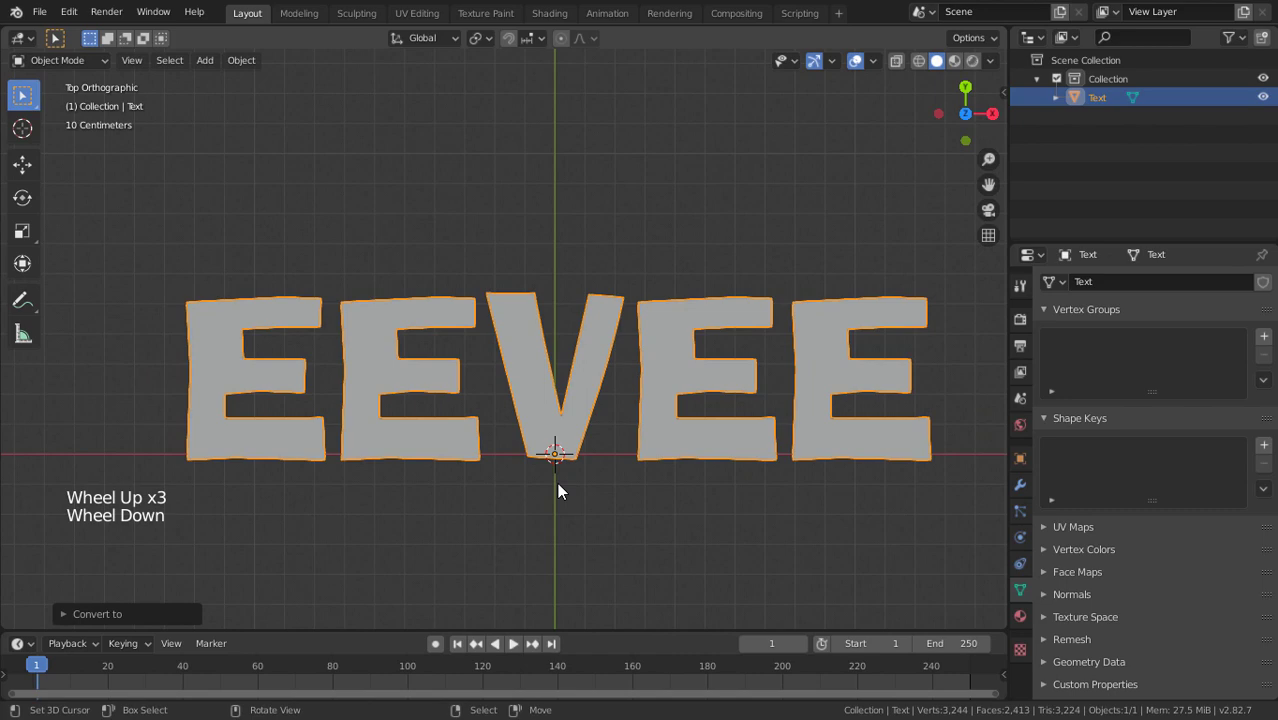
pyautogui.moveTo(557, 482); pyautogui.dragTo(597, 367, button='middle')
pyautogui.press('Tab')
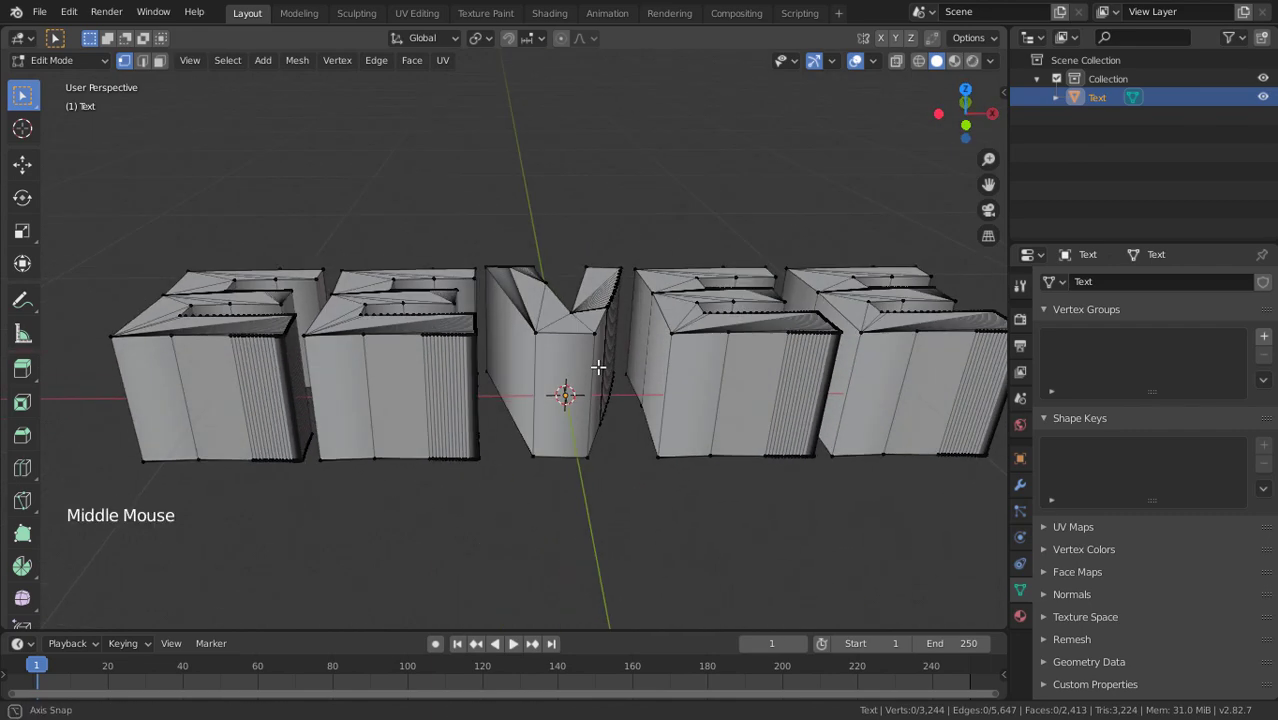
pyautogui.press('a')
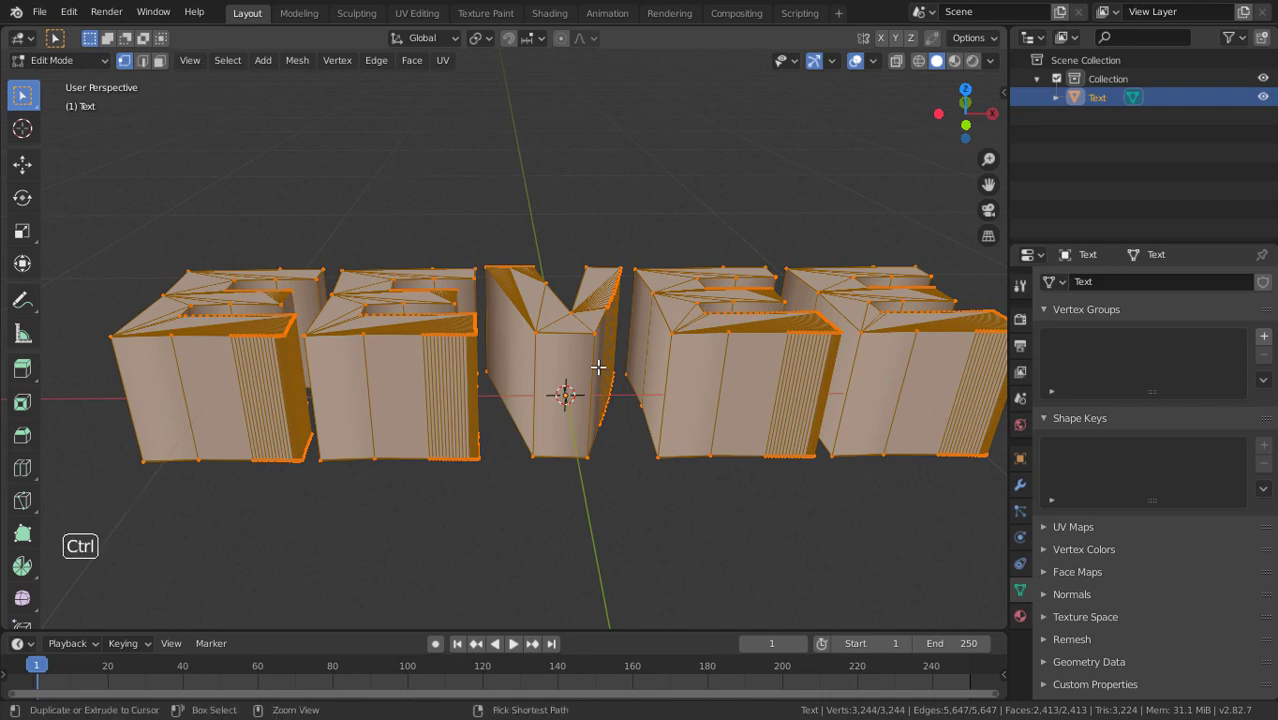
pyautogui.hotkey('ctrl', 't')
pyautogui.moveTo(462, 428); pyautogui.dragTo(485, 465, button='middle')
pyautogui.scroll(-3, 394, 440)
pyautogui.press('Tab')
# - Add a UV sphere in the top view and move it above the text
pyautogui.press('KP_7')
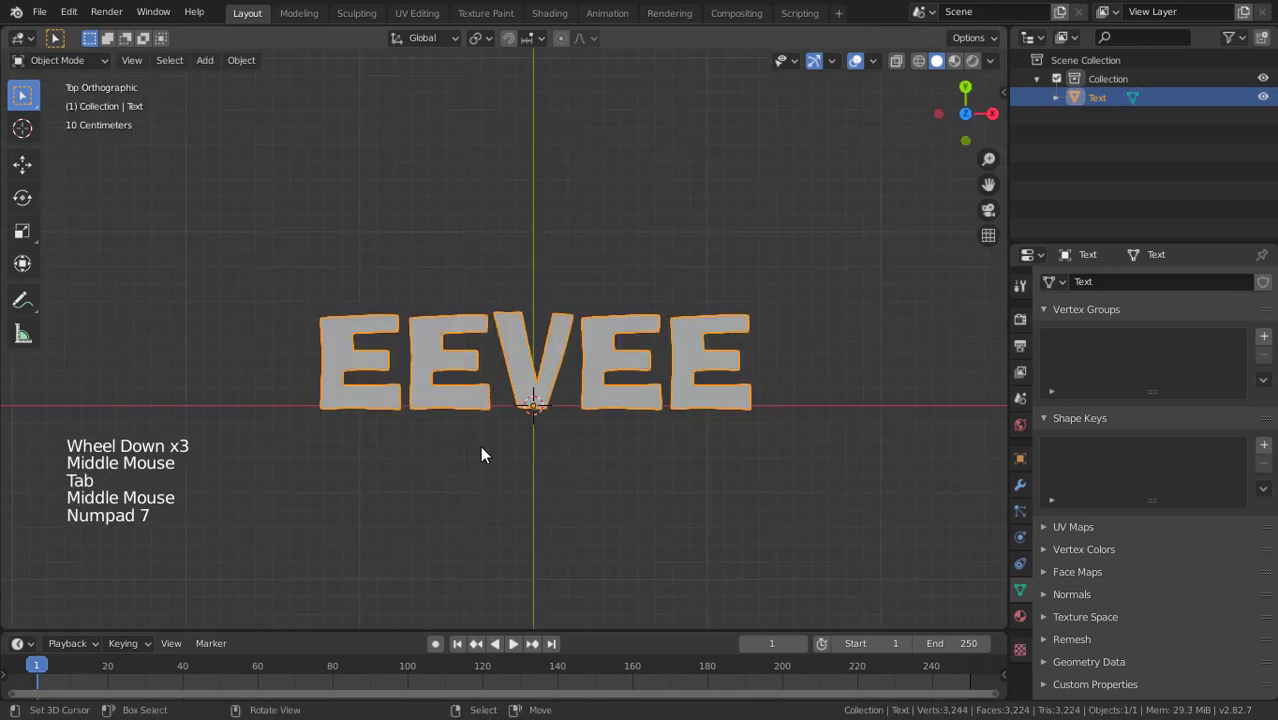
pyautogui.scroll(-1, 556, 425)
pyautogui.keyDown('shift'); pyautogui.moveTo(598, 432); pyautogui.dragTo(623, 432, button='middle'); pyautogui.keyUp('shift')
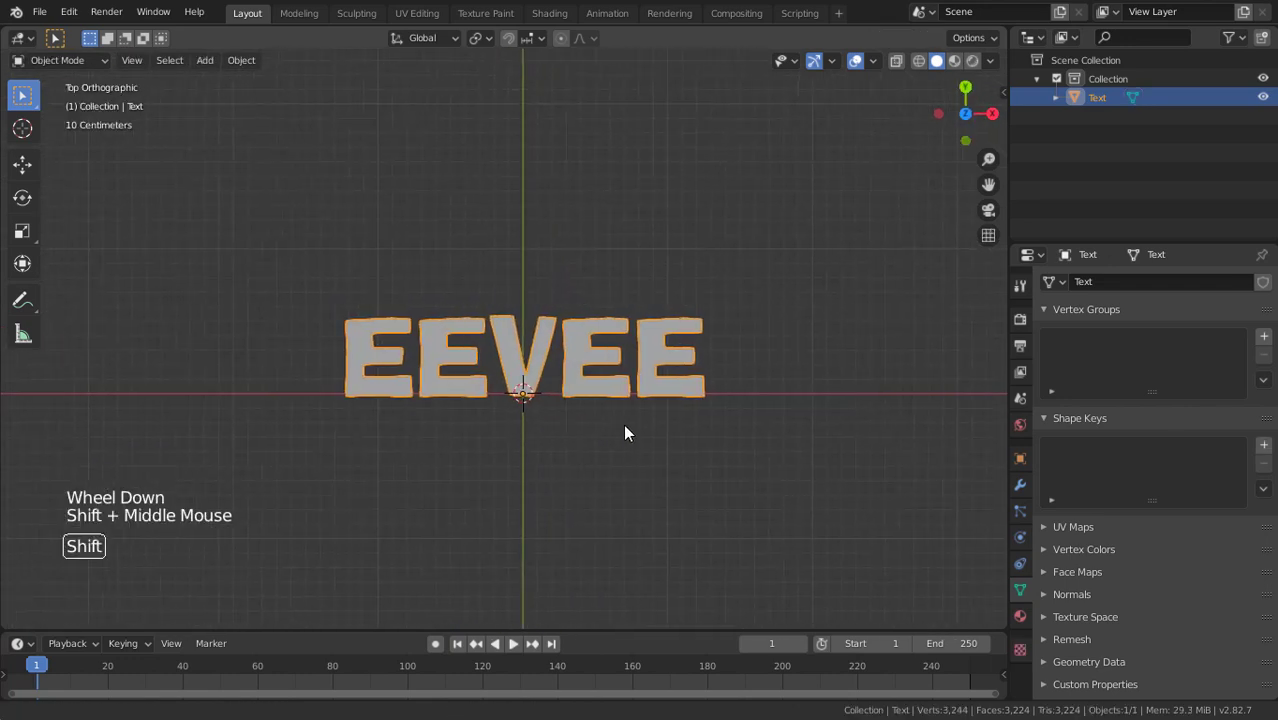
pyautogui.keyDown('shift'); pyautogui.moveTo(568, 394); pyautogui.dragTo(580, 463, button='middle'); pyautogui.keyUp('shift')
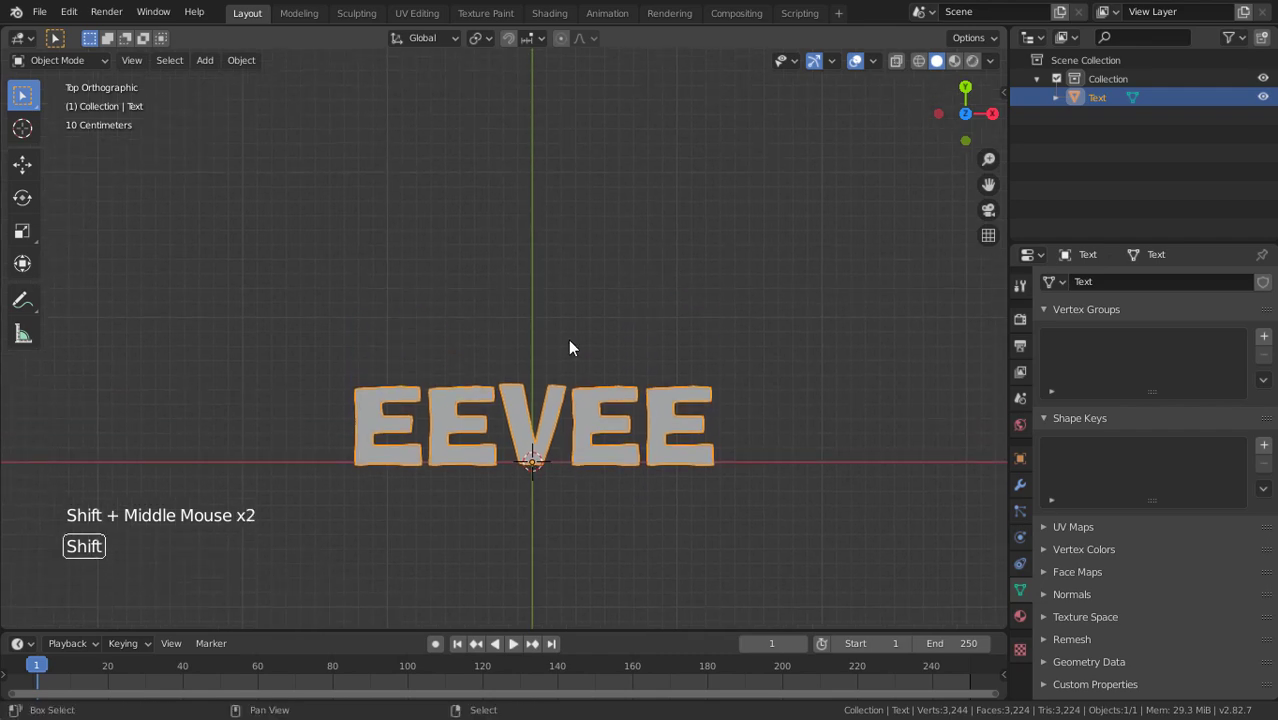
pyautogui.hotkey('shift', 'a')
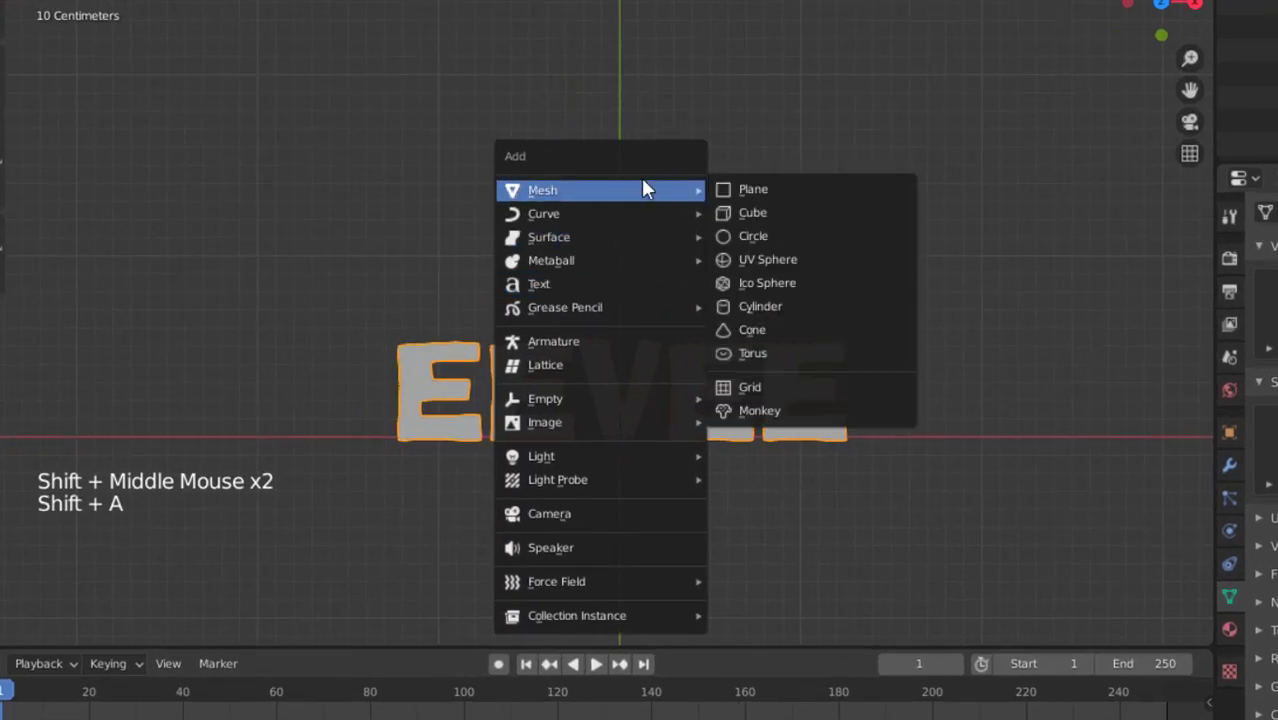
pyautogui.click(813, 262)
pyautogui.press('g')
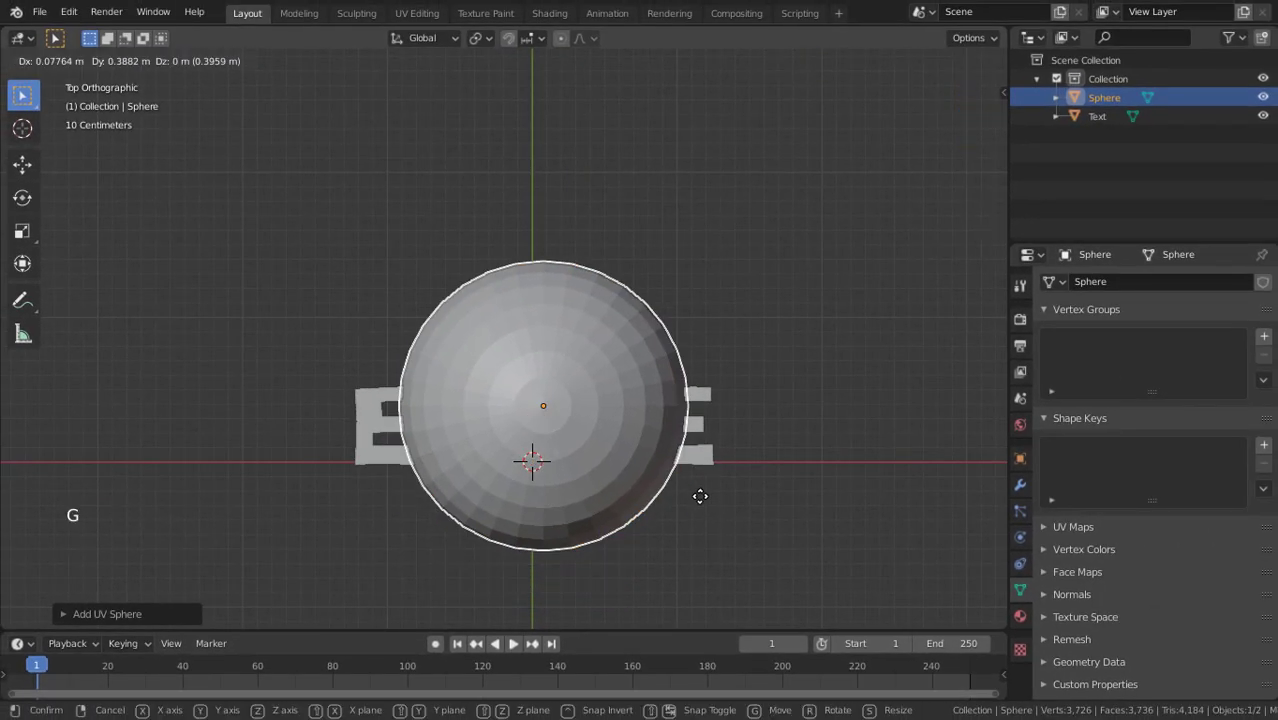
pyautogui.click(703, 293)
# - Scale the sphere by 0.2 on all axes and shade it smooth
pyautogui.keyDown('shift'); pyautogui.moveTo(701, 292); pyautogui.dragTo(685, 361, button='middle'); pyautogui.keyUp('shift')
pyautogui.scroll(2, 736, 408)
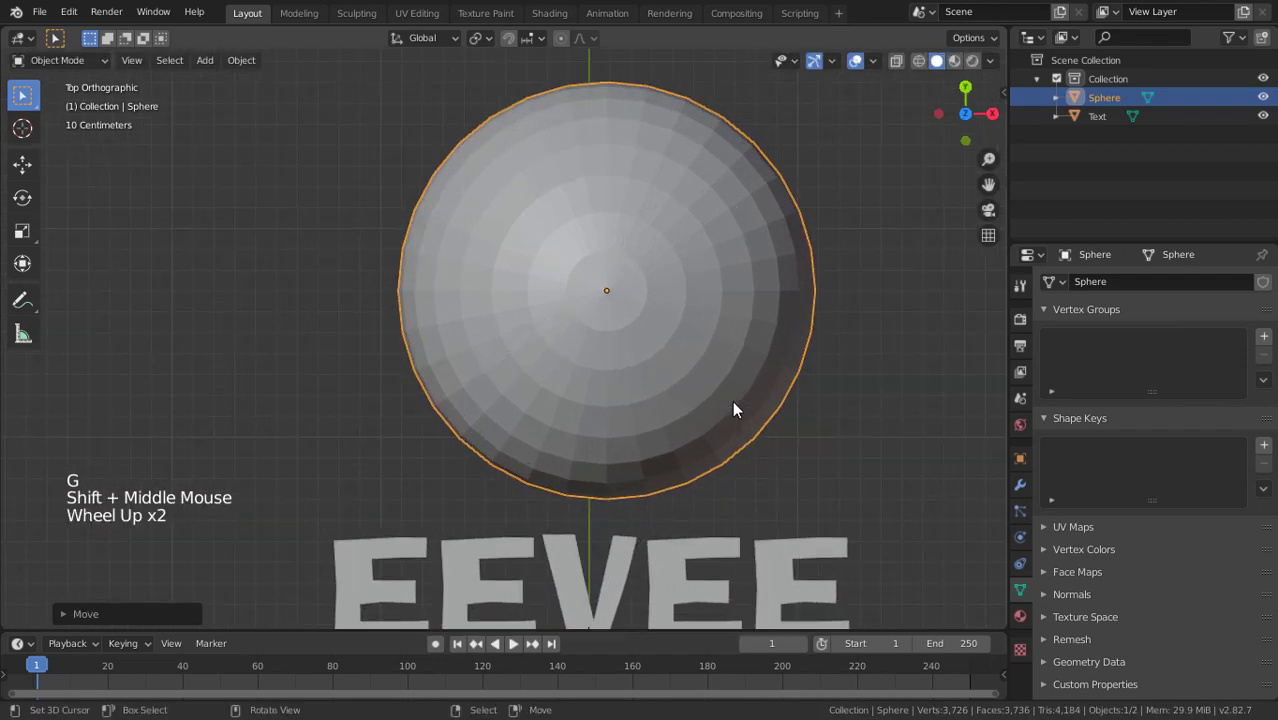
pyautogui.keyDown('shift'); pyautogui.moveTo(736, 408); pyautogui.dragTo(702, 399, button='middle'); pyautogui.keyUp('shift')
pyautogui.scroll(-2, 702, 399)
pyautogui.press('s')
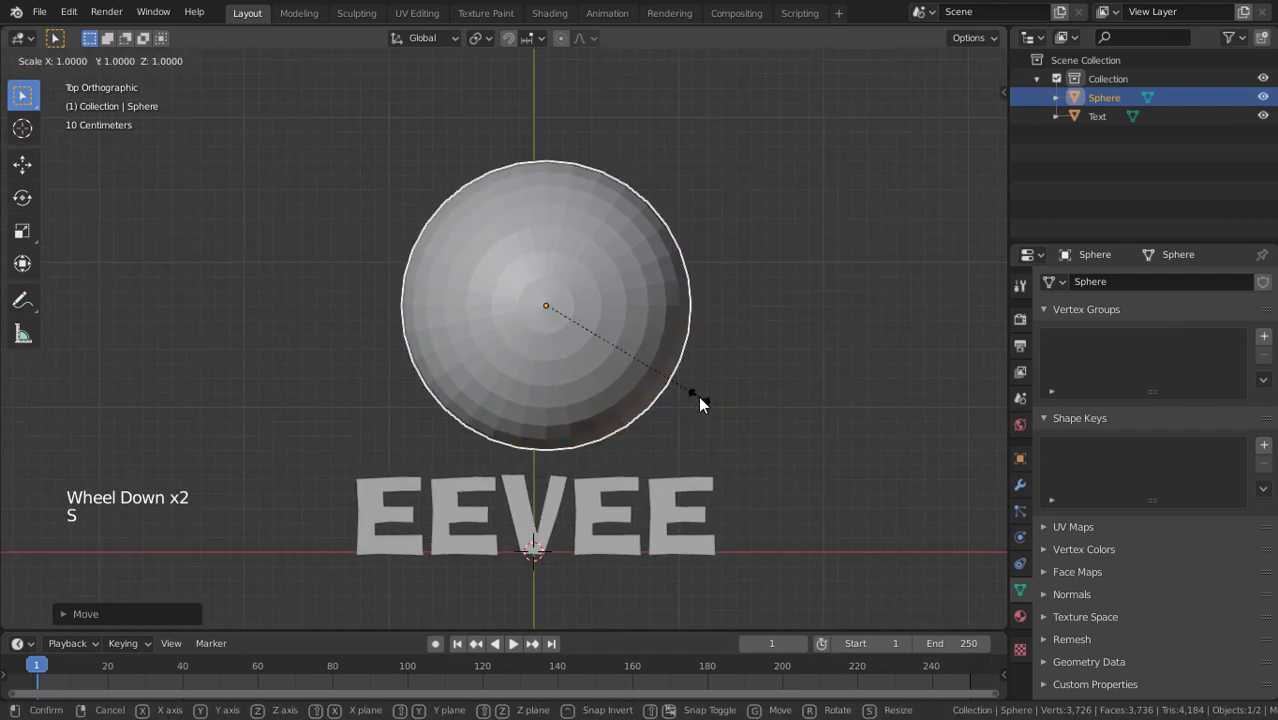
pyautogui.write('0.2')
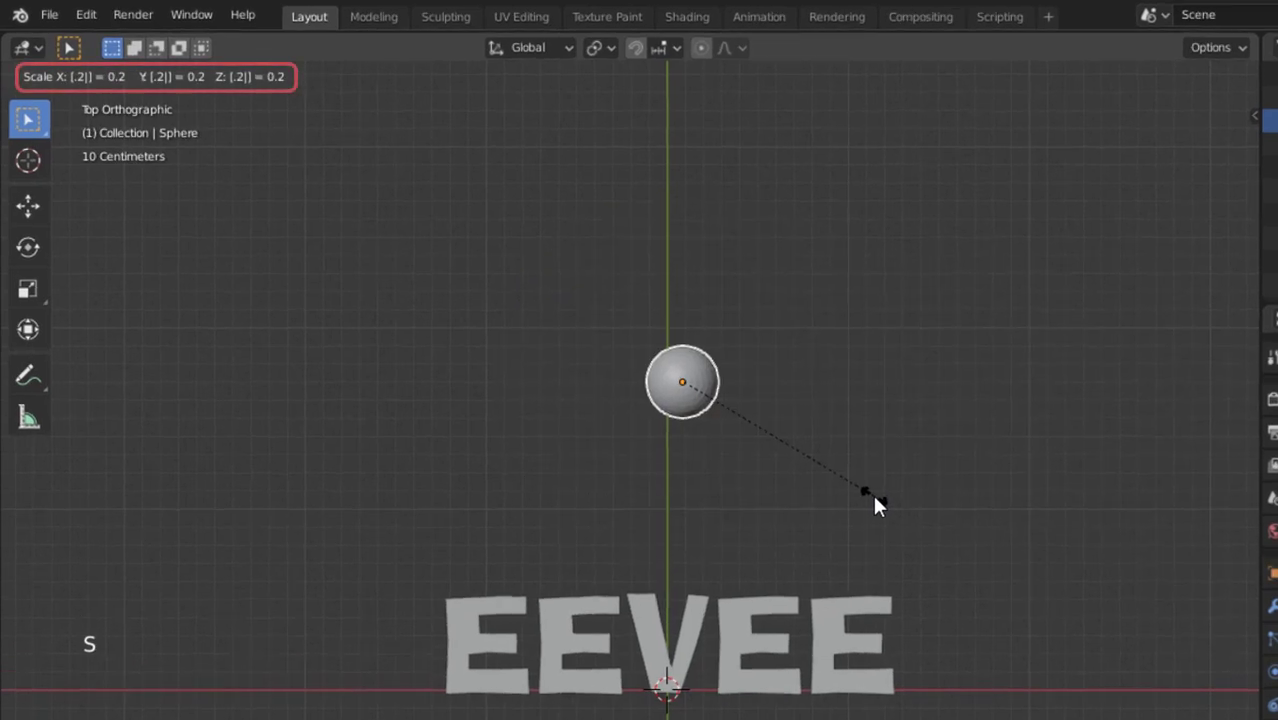
pyautogui.press('Return')
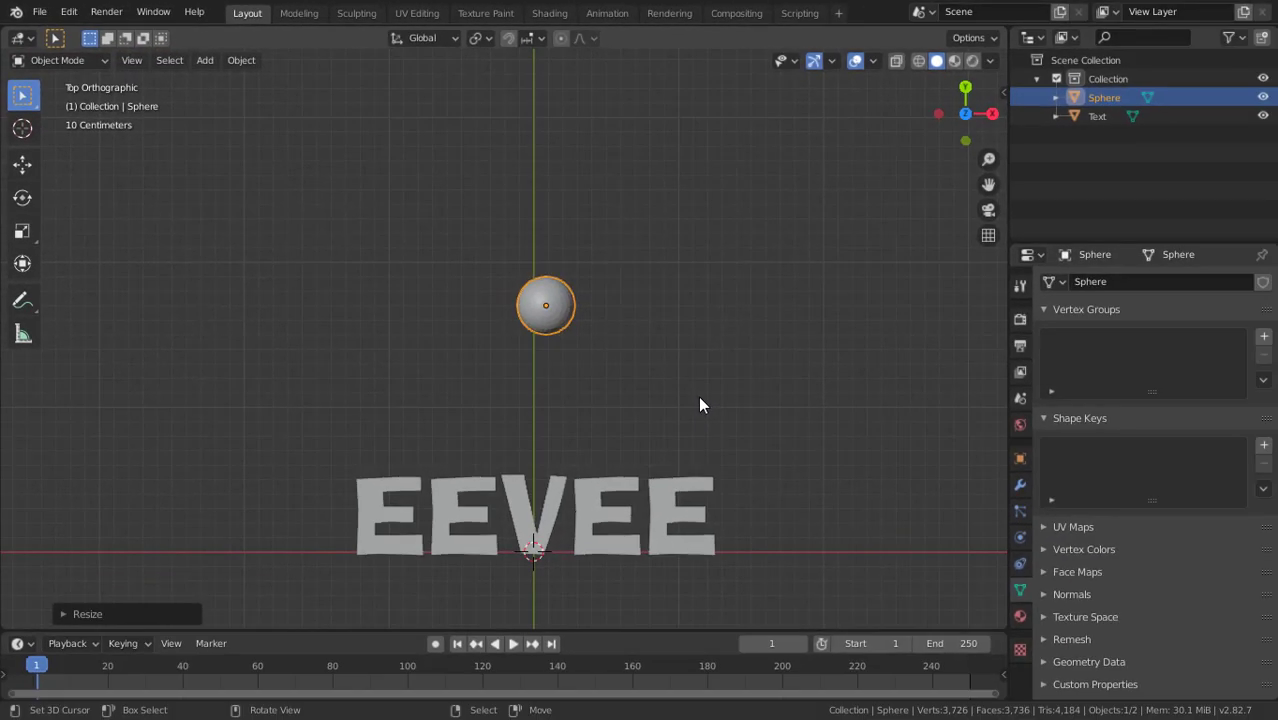
pyautogui.rightClick(699, 404)
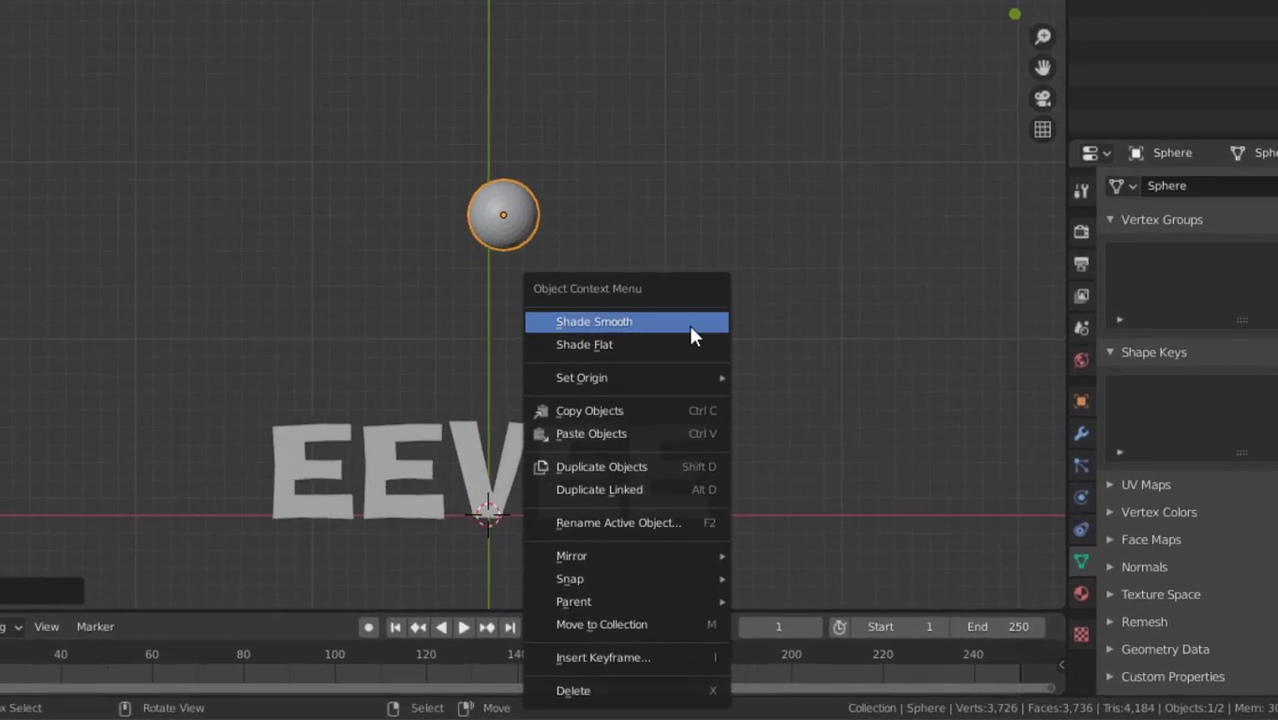
pyautogui.click(688, 315)
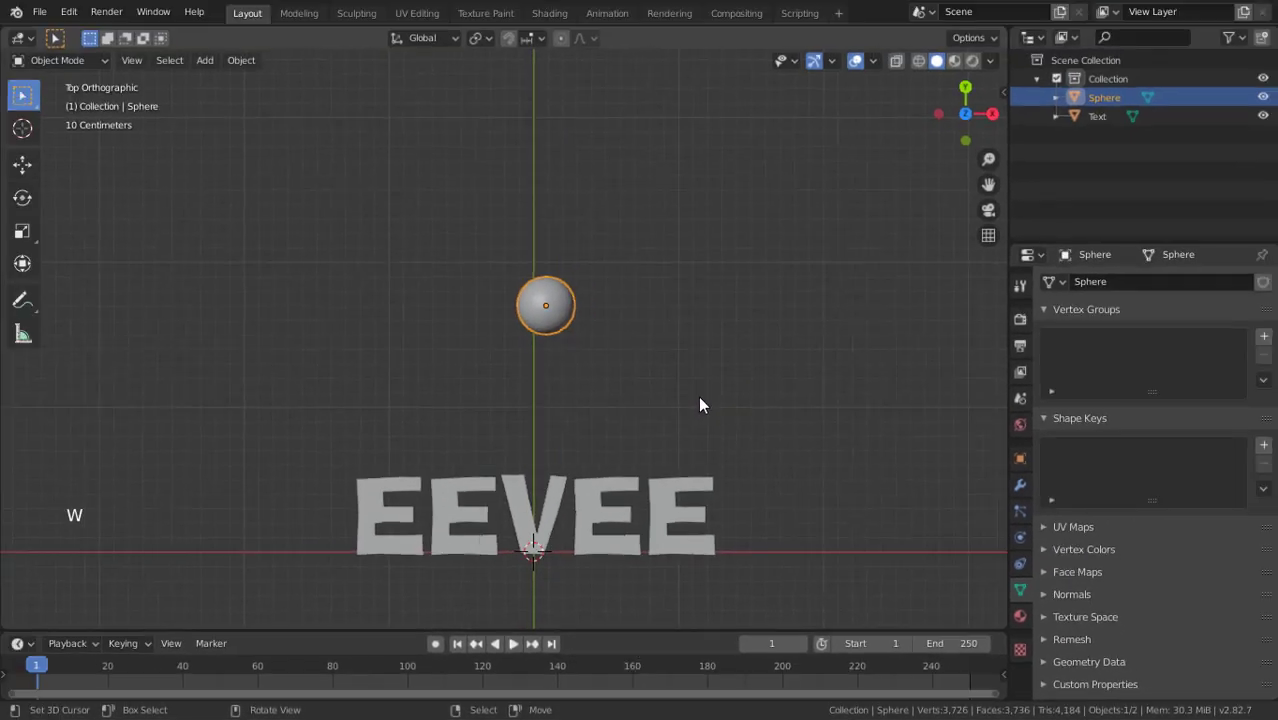
# - Move the sphere into a new collection, keeping the suggested collection name
pyautogui.press('m')
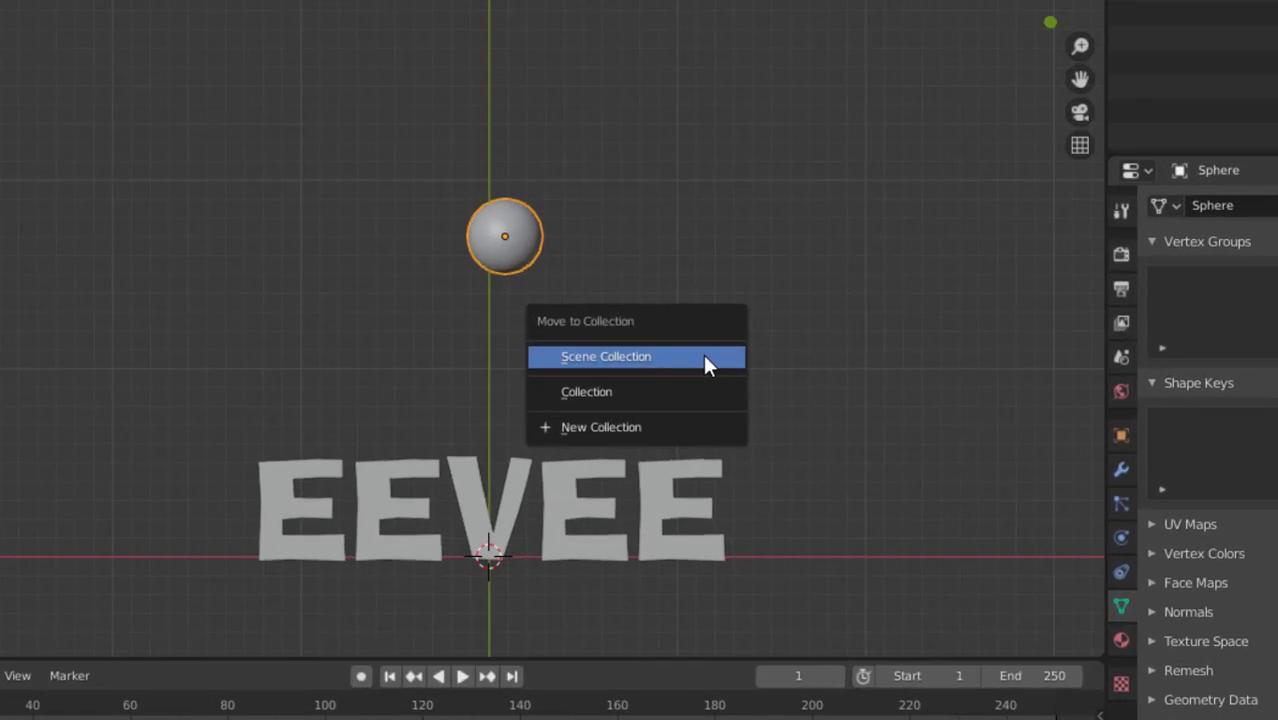
pyautogui.click(657, 430)
pyautogui.press('Return')
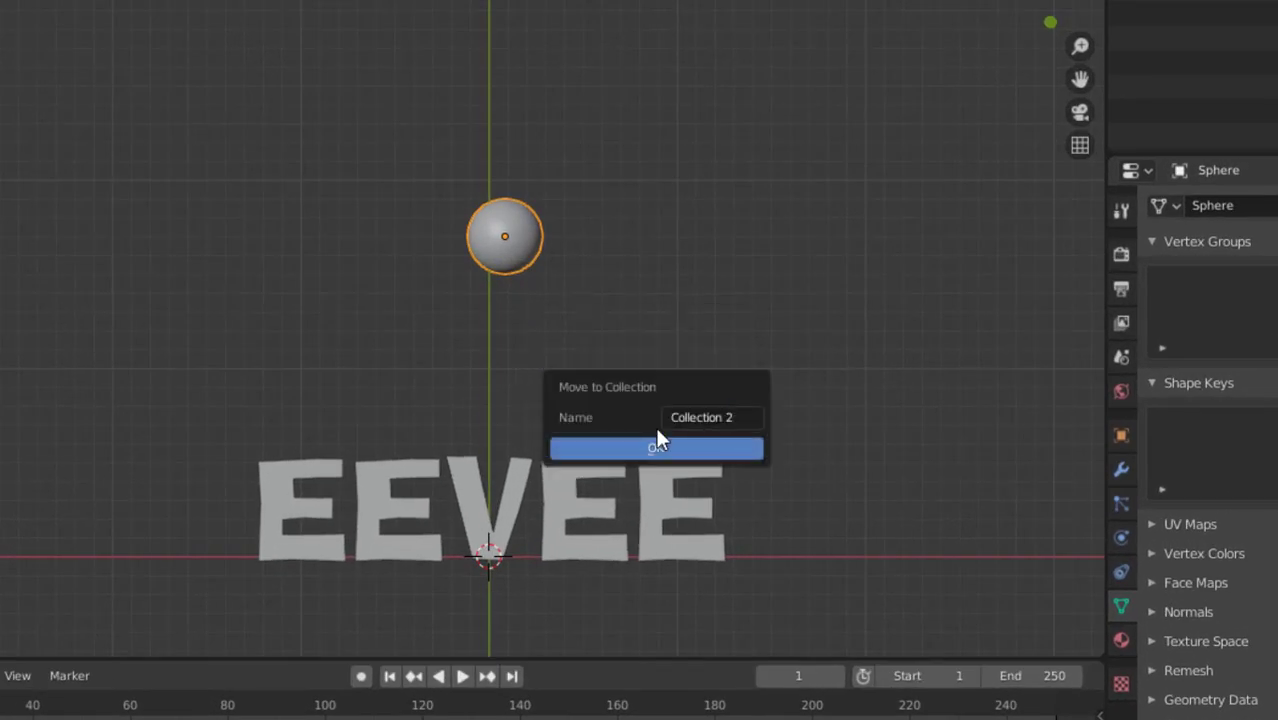
pyautogui.click(661, 449)
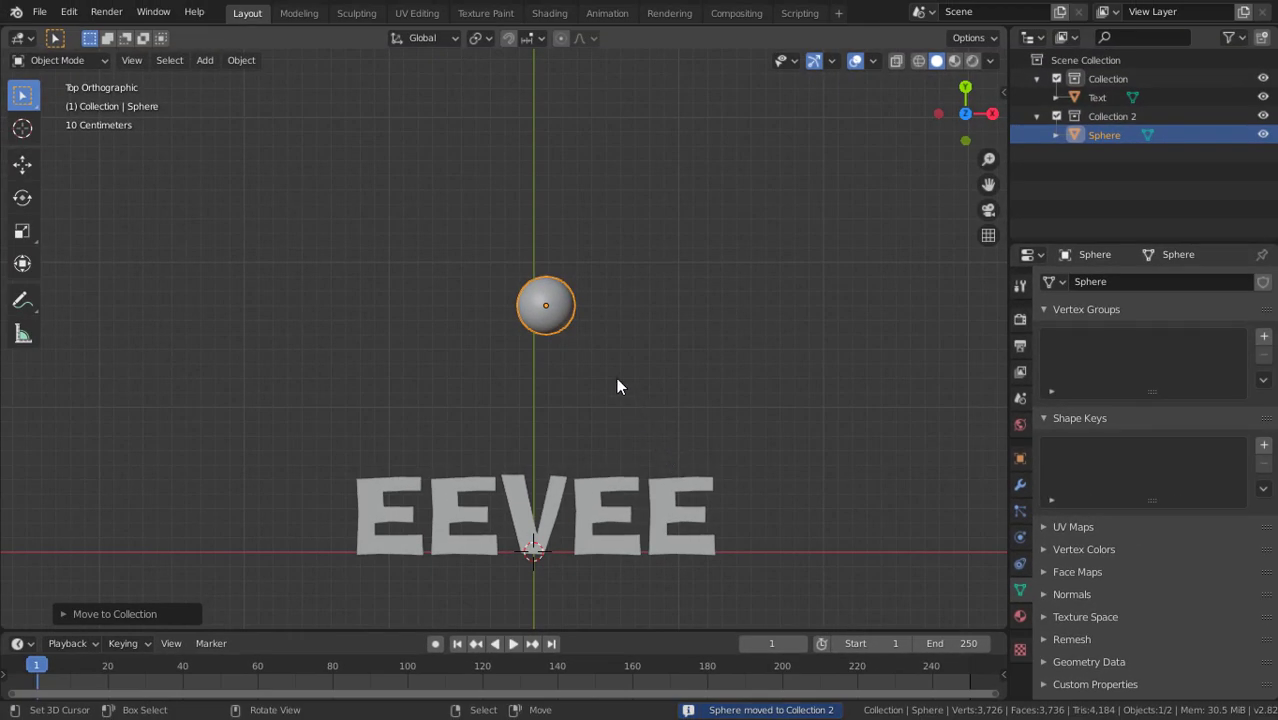
# - Move the sphere up and to the left of the text's first letter as the start of a row
pyautogui.moveTo(617, 387)
pyautogui.keyDown('shift'); pyautogui.mouseDown(button='middle')
pyautogui.moveTo(693, 348)
pyautogui.moveTo(618, 310)
pyautogui.moveTo(645, 374)
pyautogui.moveTo(622, 367)
pyautogui.mouseUp(button='middle'); pyautogui.keyUp('shift')
pyautogui.press('g')
pyautogui.click(425, 432)
# - Create a linked duplicate of the sphere offset 0.4 m along the global X axis
pyautogui.scroll(-2, 618, 310)
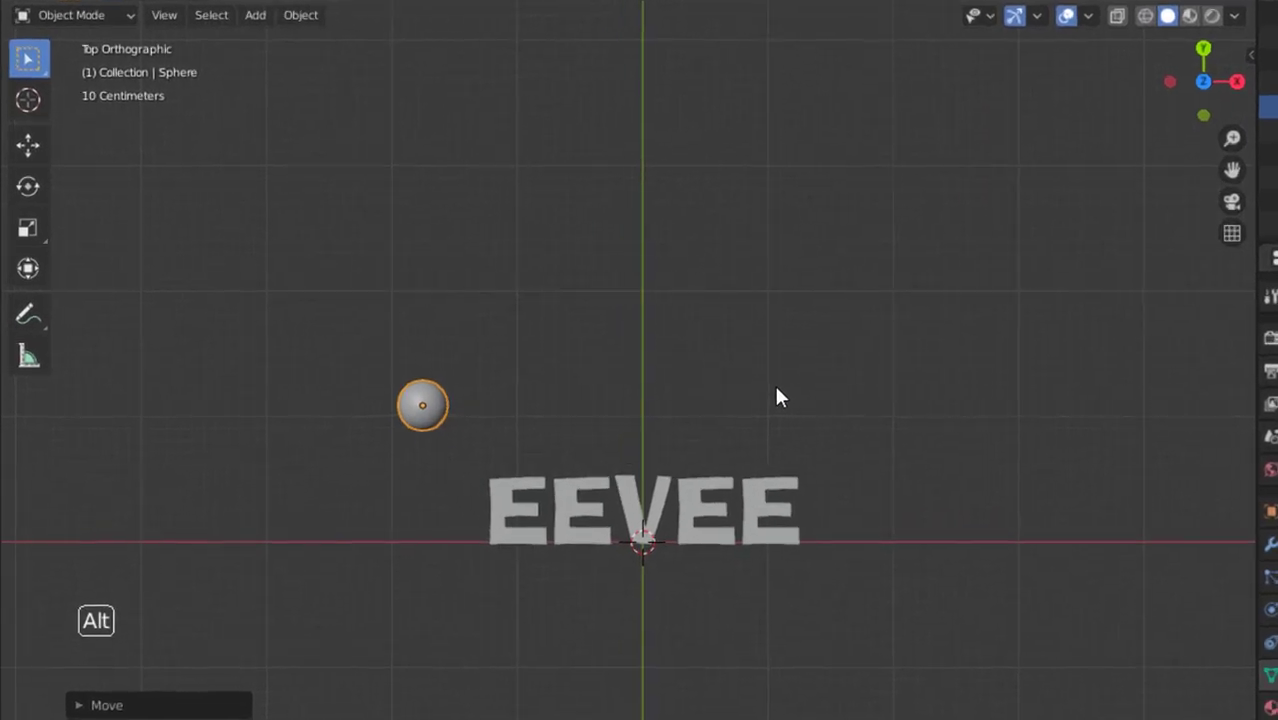
pyautogui.hotkey('alt', 'd')
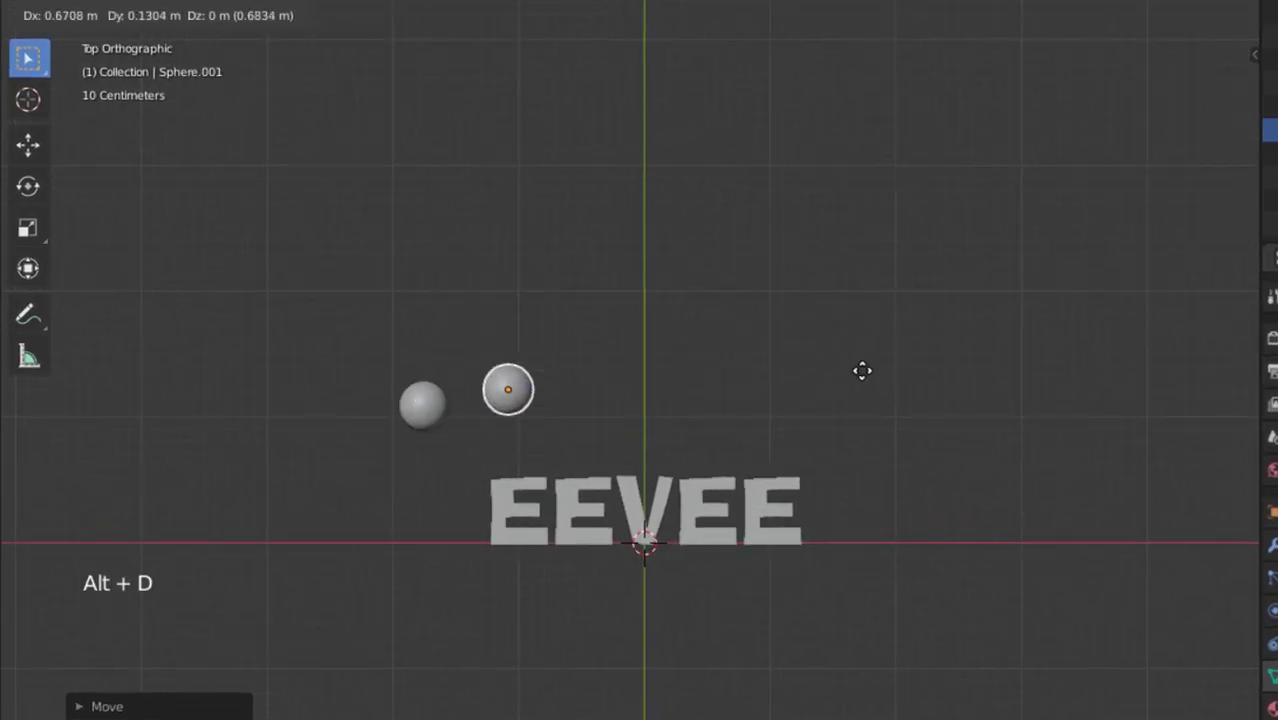
pyautogui.press('x')
pyautogui.press('.')
pyautogui.write('4')
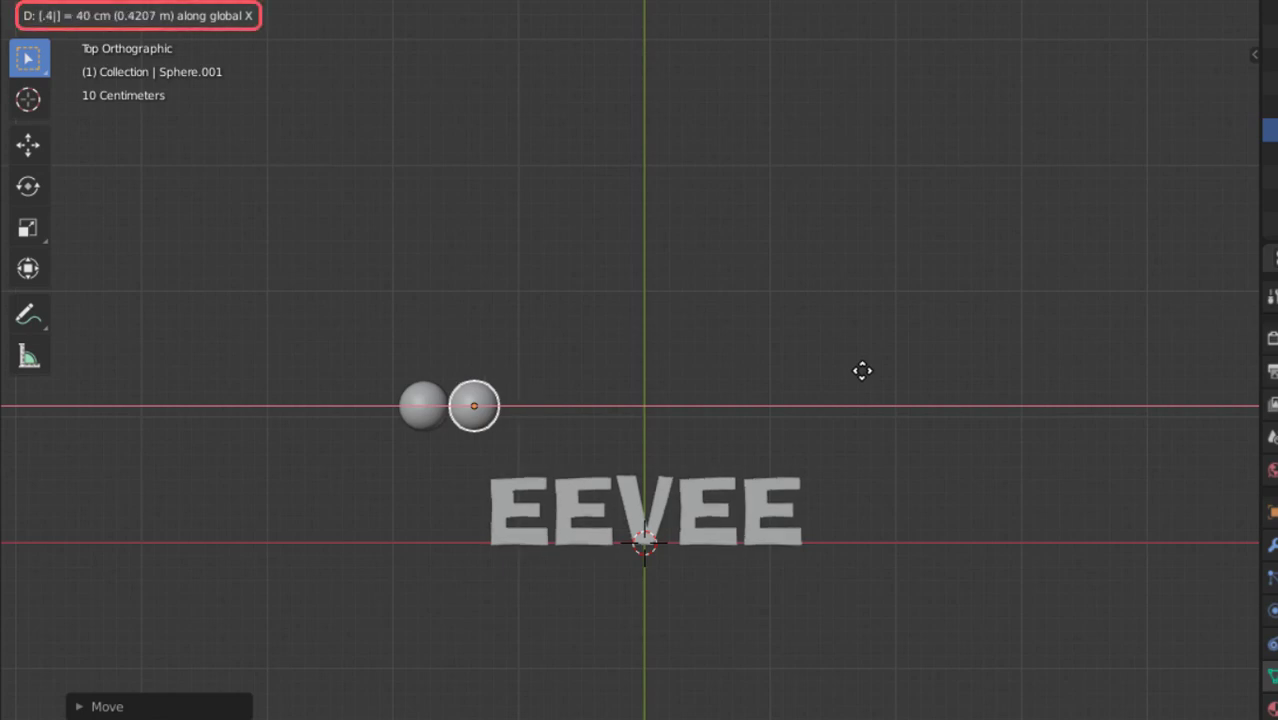
pyautogui.press('Return')
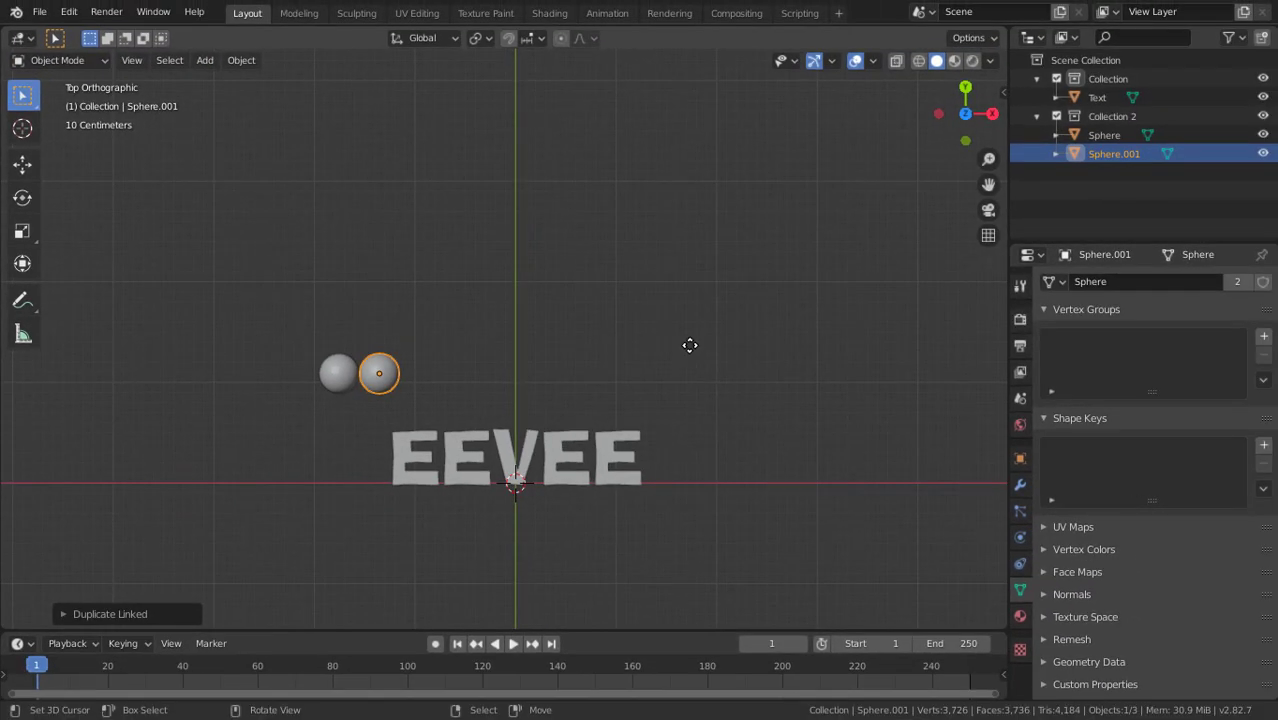
# - Repeat the linked duplication eight times to extend the row to ten spheres along X
pyautogui.hotkey('shift', 'r')
pyautogui.hotkey('shift', 'r')
pyautogui.hotkey('shift', 'r')
pyautogui.hotkey('shift', 'r')
pyautogui.hotkey('shift', 'r')
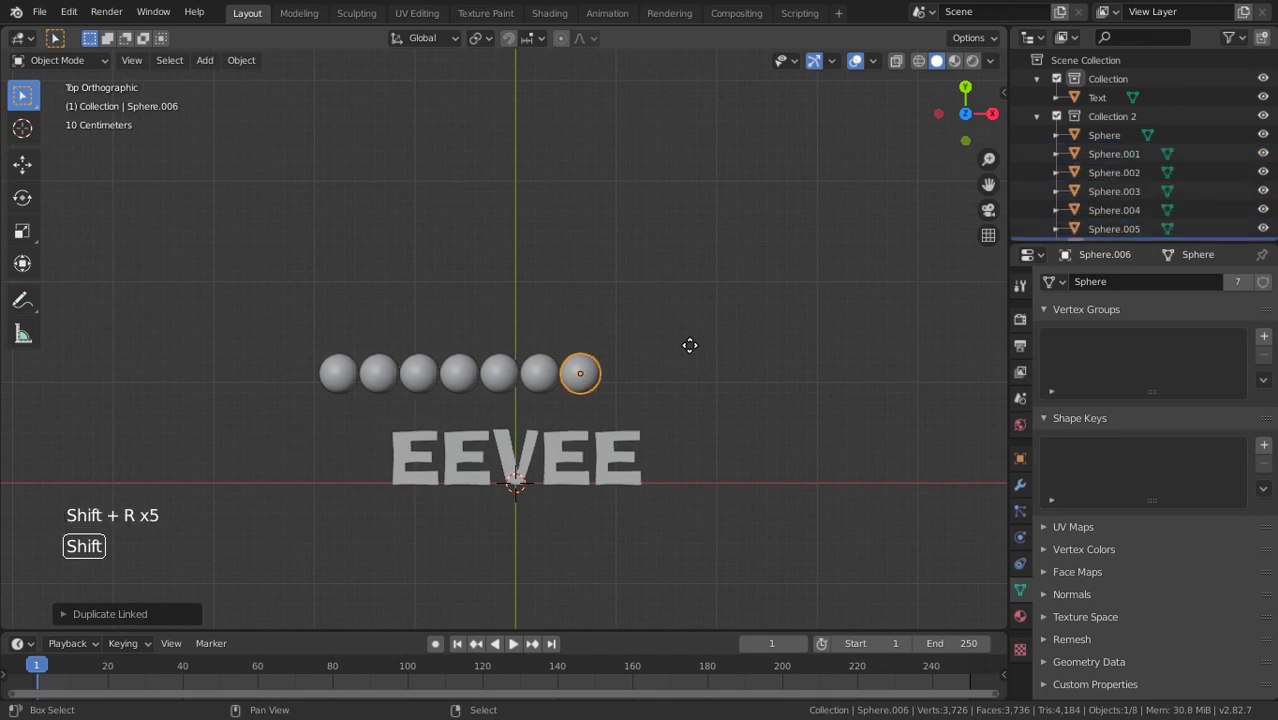
pyautogui.hotkey('shift', 'r')
pyautogui.hotkey('shift', 'r')
pyautogui.hotkey('shift', 'r')
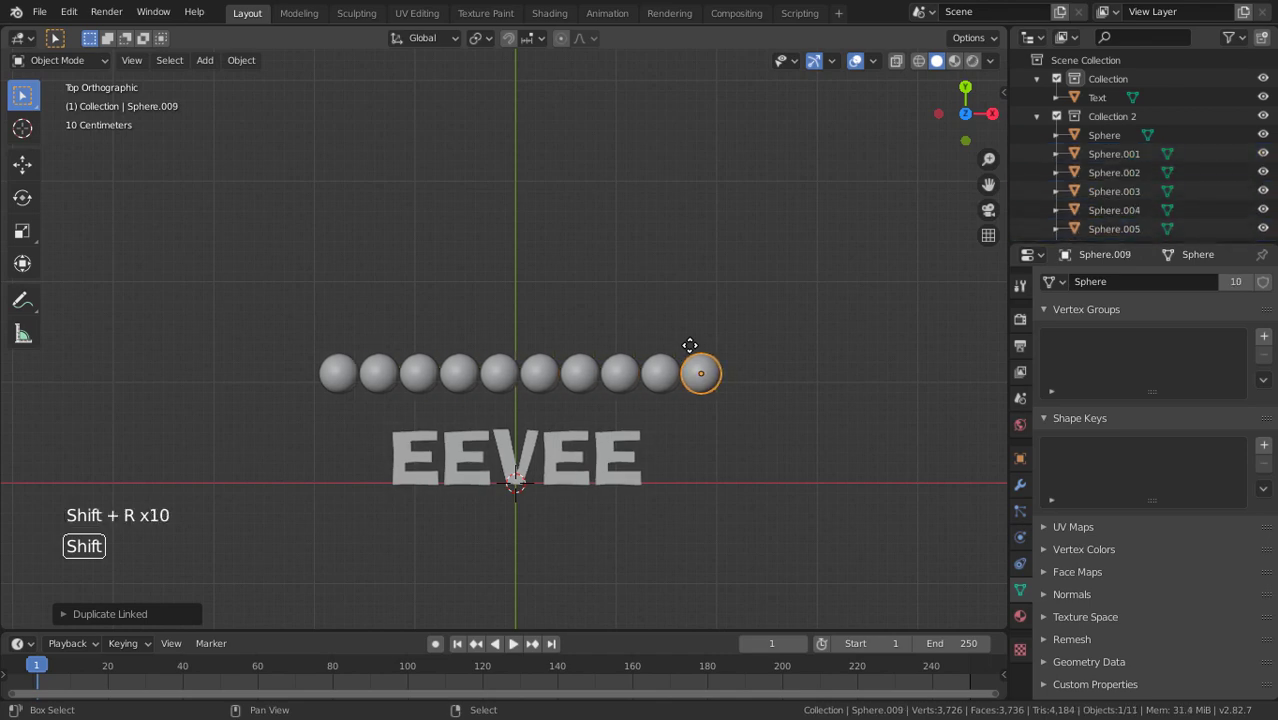
# - Select the whole row of ten spheres and make a linked duplicate offset 0.4 m along the global Y axis
pyautogui.rightClick(338, 373)
pyautogui.press('b')
pyautogui.moveTo(240, 312); pyautogui.dragTo(754, 402)
pyautogui.keyDown('shift'); pyautogui.moveTo(739, 289); pyautogui.dragTo(740, 349, button='middle'); pyautogui.keyUp('shift')
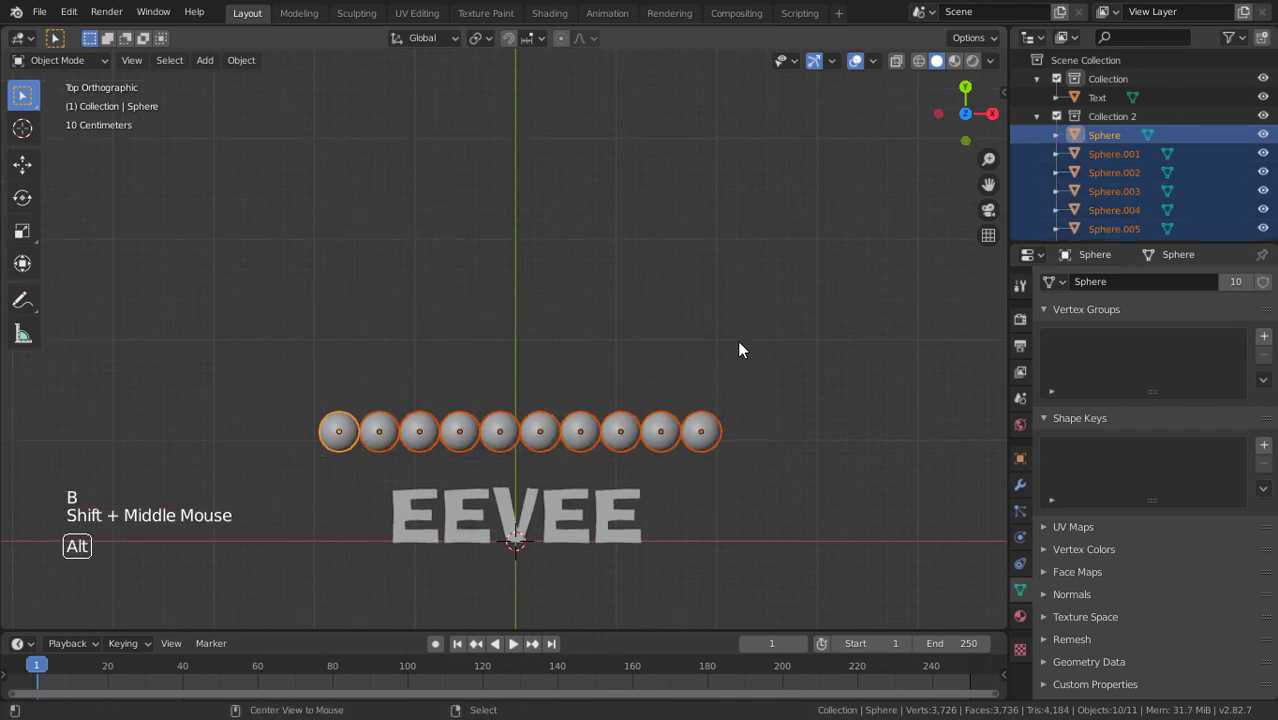
pyautogui.hotkey('alt', 'd')
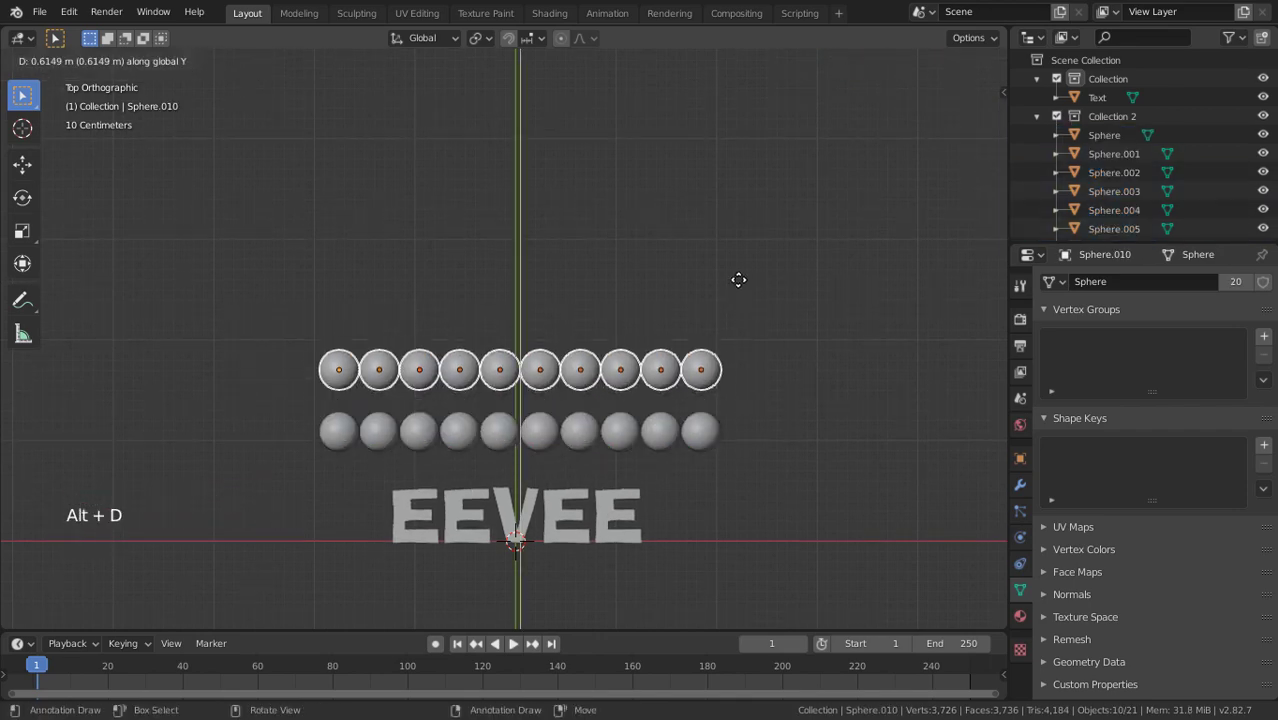
pyautogui.write('.4')
pyautogui.press('Return')
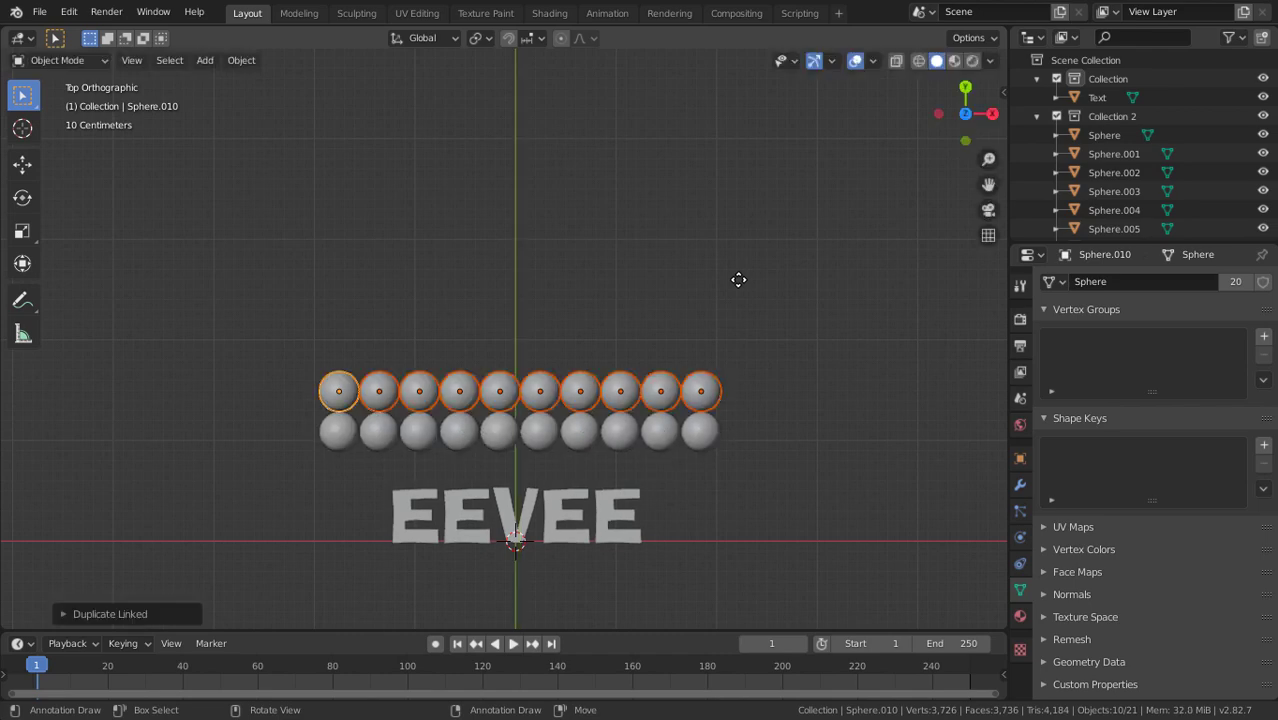
# - Repeat the linked duplication of the row three times to build a grid of five rows along Y
pyautogui.keyDown('shift'); pyautogui.moveTo(738, 279); pyautogui.dragTo(737, 335, button='middle'); pyautogui.keyUp('shift')
pyautogui.hotkey('shift', 'r')
pyautogui.hotkey('shift', 'r')
pyautogui.hotkey('shift', 'r')
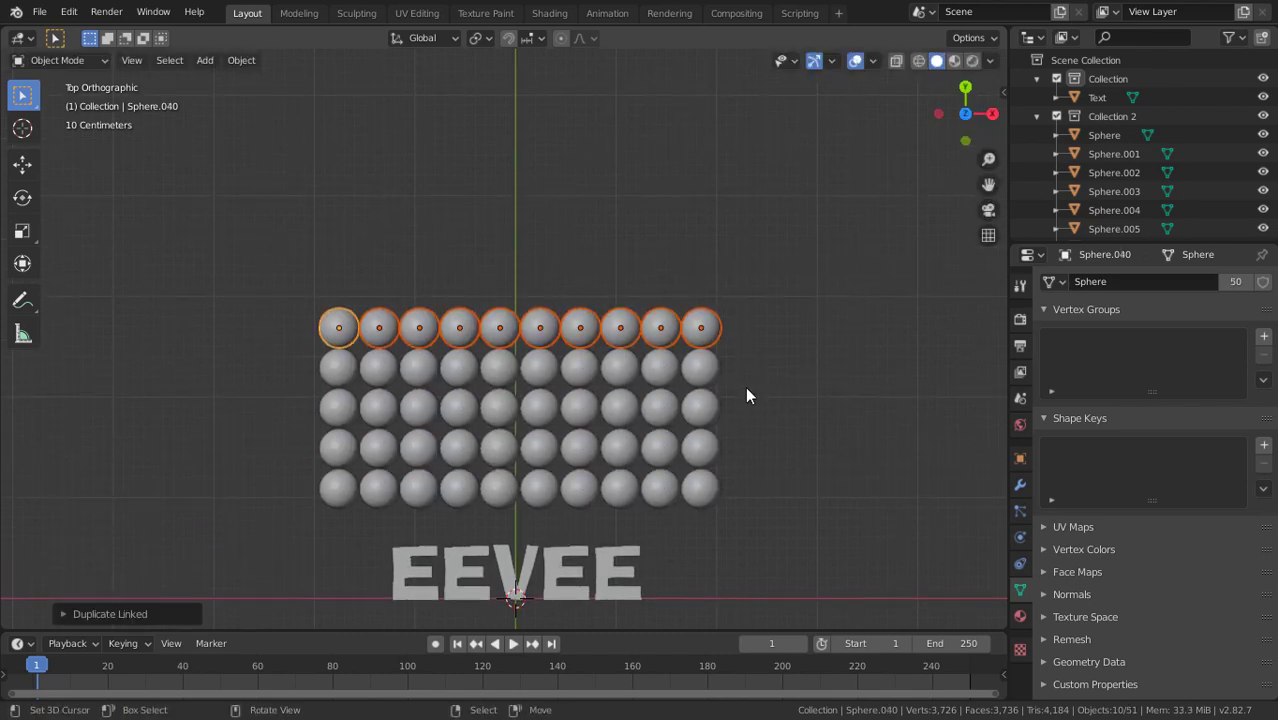
# - Select all five rows of spheres and hide the collection that holds the text
pyautogui.press('b')
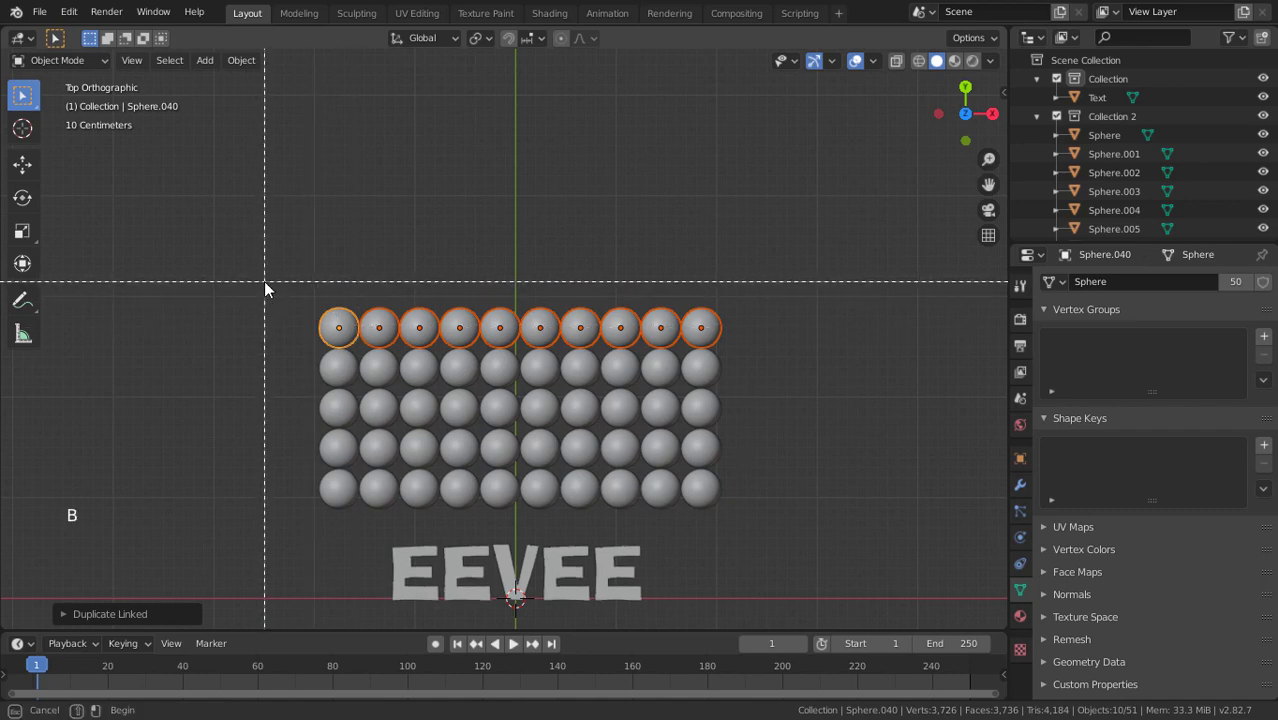
pyautogui.moveTo(264, 281); pyautogui.dragTo(766, 522)
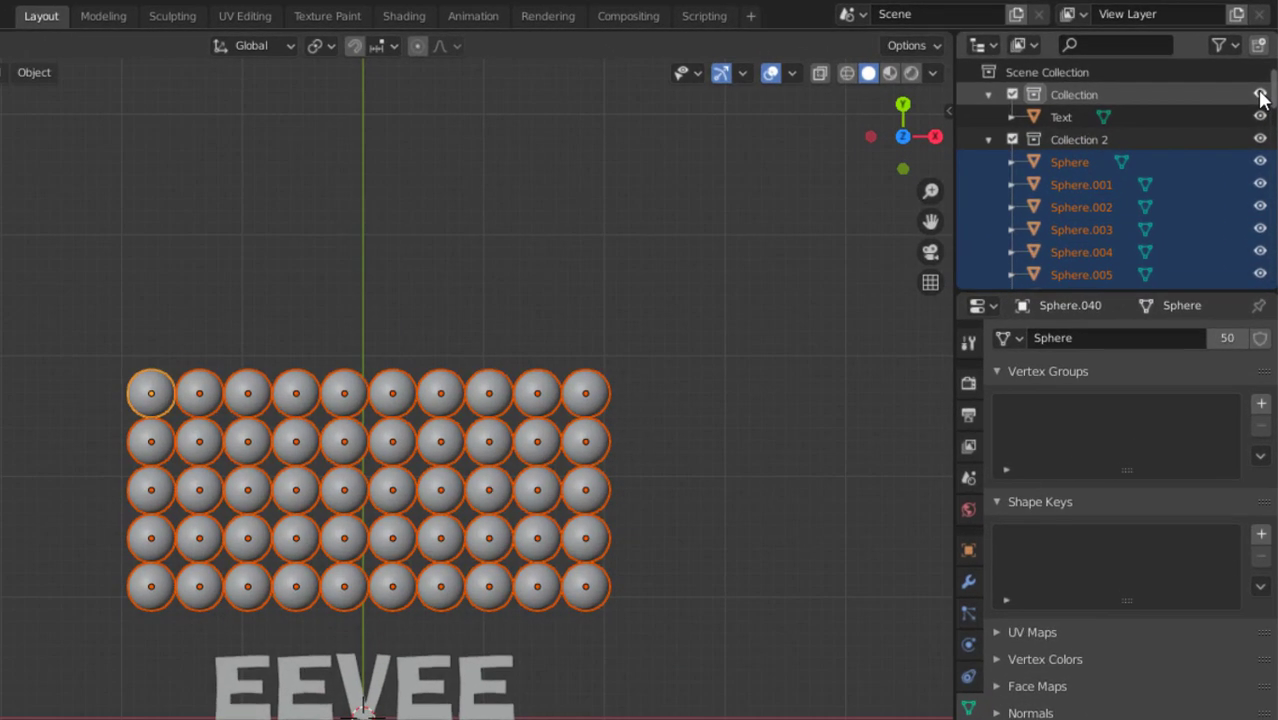
pyautogui.click(1260, 94)
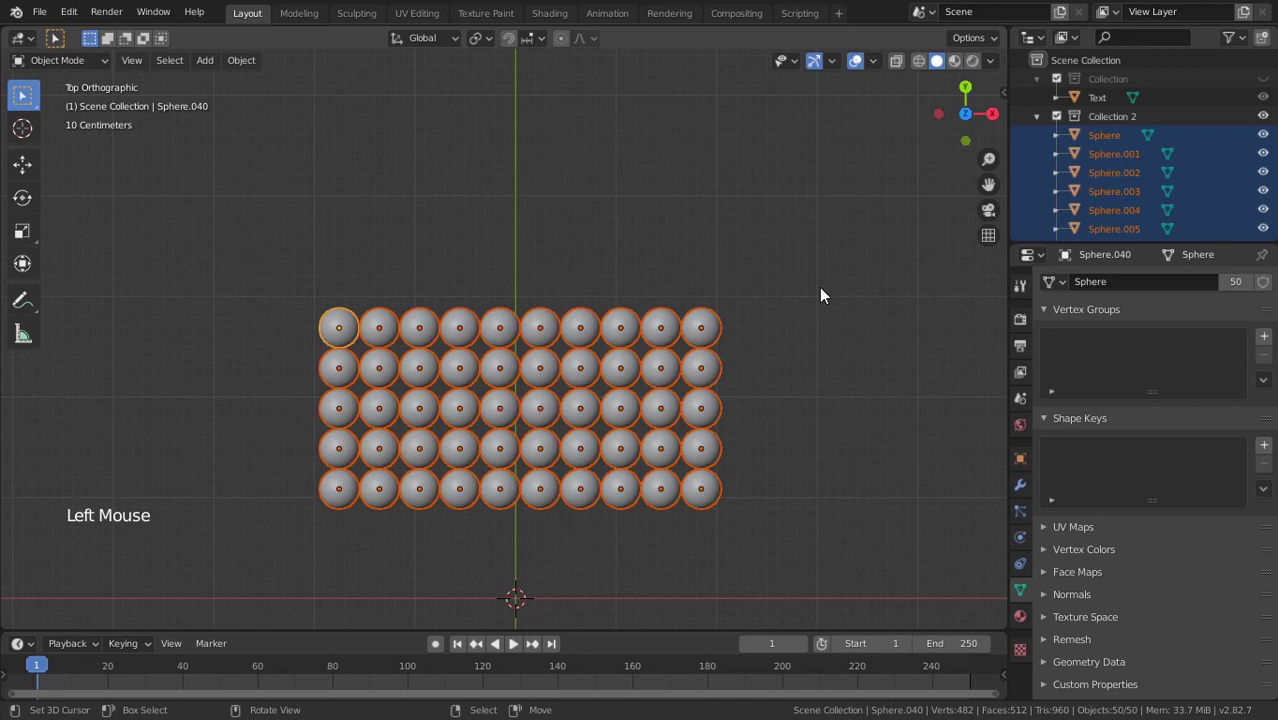
# - From the front view, make a linked duplicate of the selected sphere layer offset 0.4 m along the global Z axis
pyautogui.press('KP_1')
pyautogui.keyDown('shift'); pyautogui.moveTo(819, 287); pyautogui.dragTo(770, 371, button='middle'); pyautogui.keyUp('shift')
pyautogui.hotkey('alt', 'd')
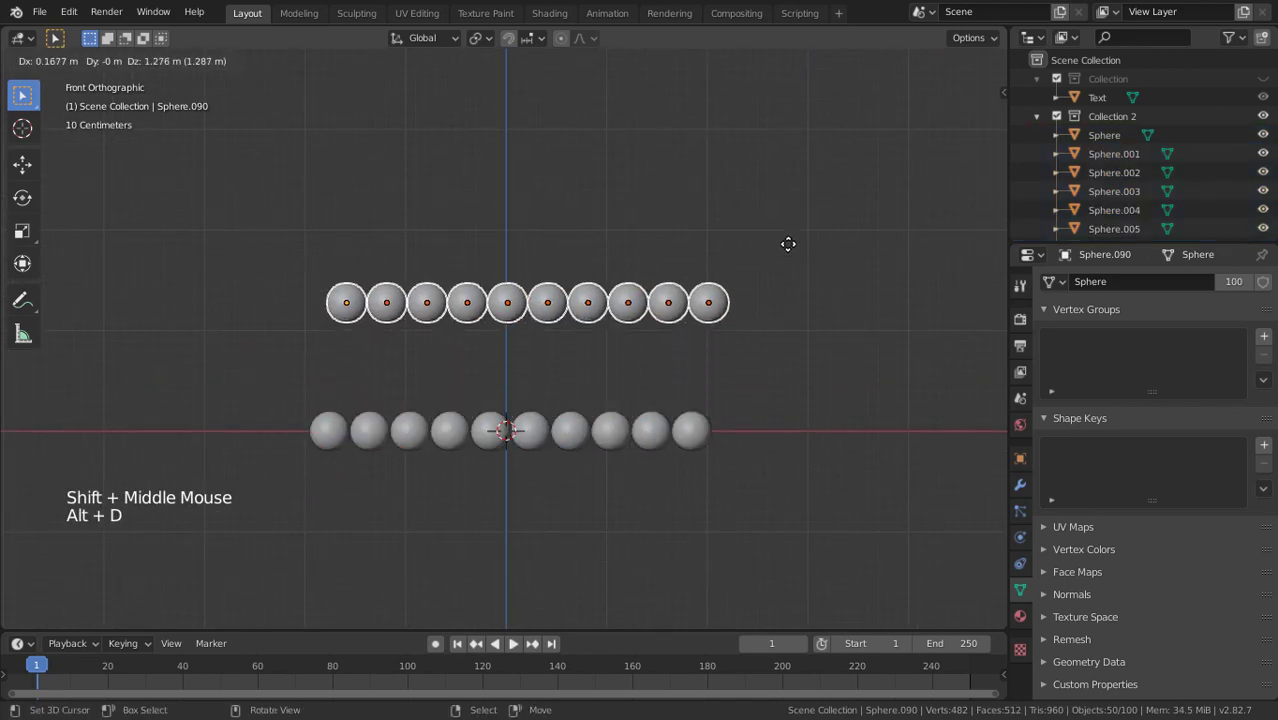
pyautogui.write('z.4')
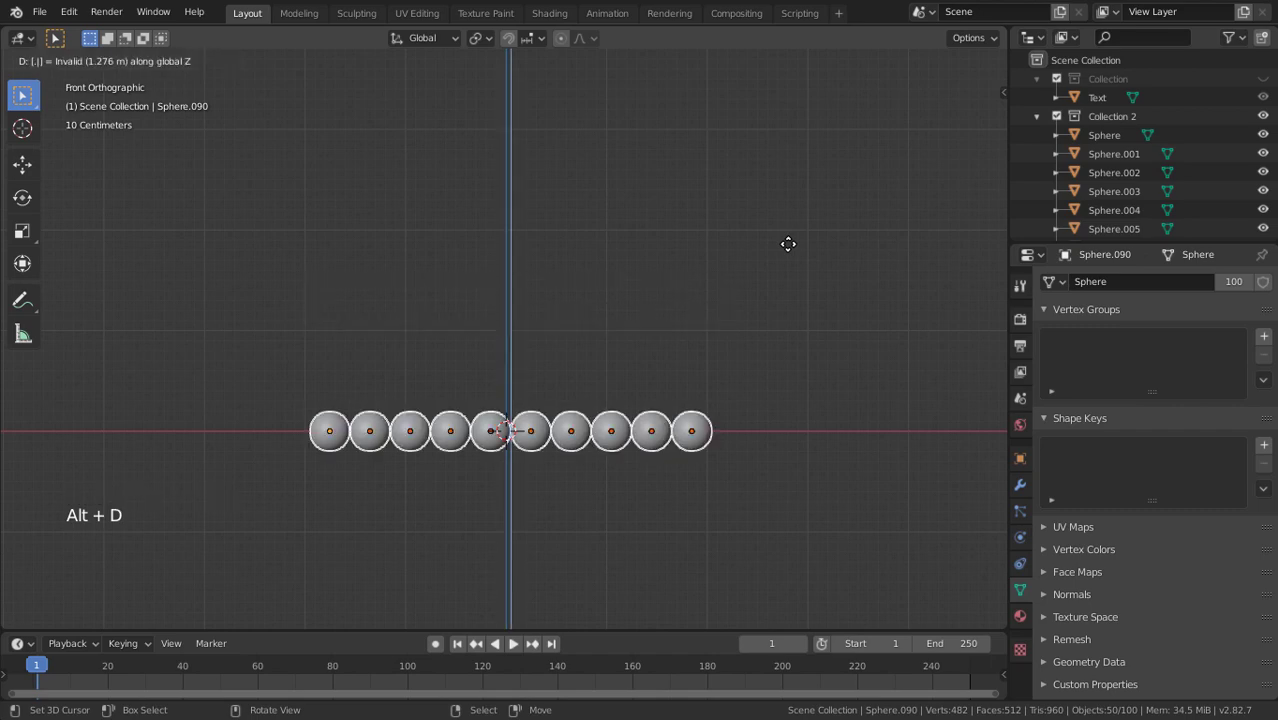
pyautogui.press('Return')
pyautogui.keyDown('shift'); pyautogui.moveTo(773, 271); pyautogui.dragTo(763, 335, button='middle'); pyautogui.keyUp('shift')
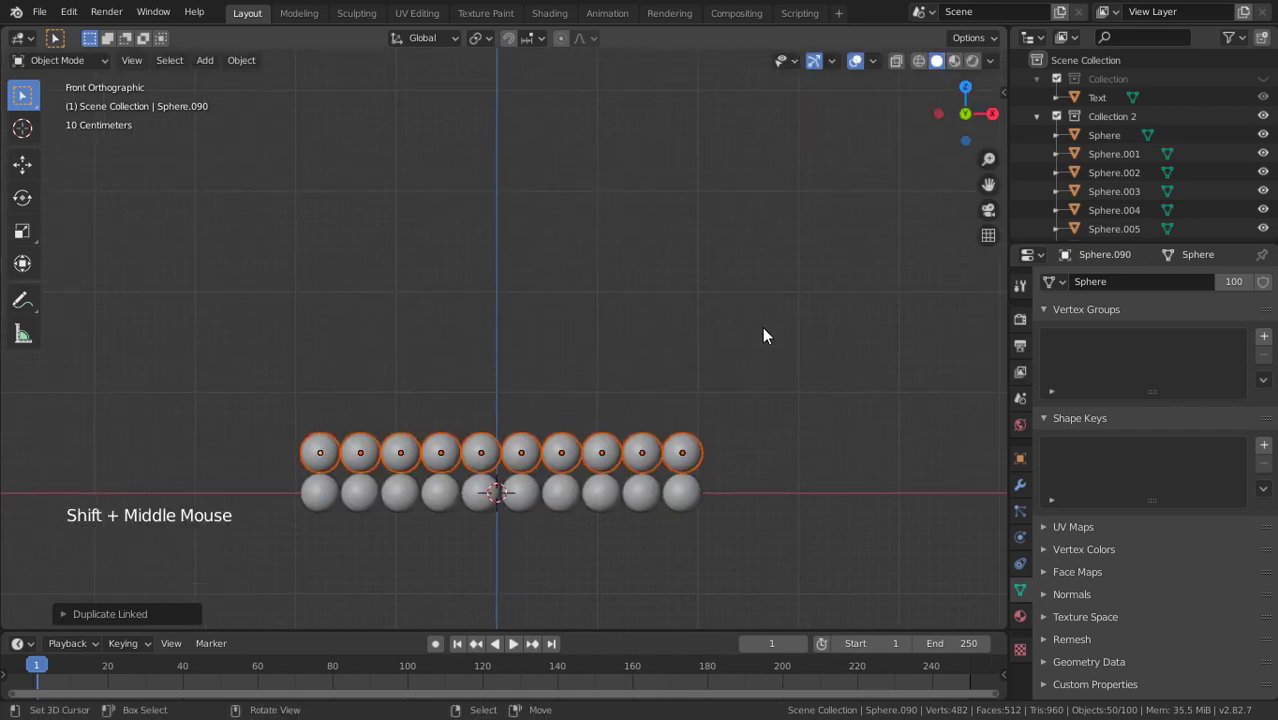
# - Repeat the layer's linked duplication eight times to stack ten layers of spheres along Z
pyautogui.hotkey('shift', 'r')
pyautogui.hotkey('shift', 'r')
pyautogui.hotkey('shift', 'r')
pyautogui.hotkey('shift', 'r')
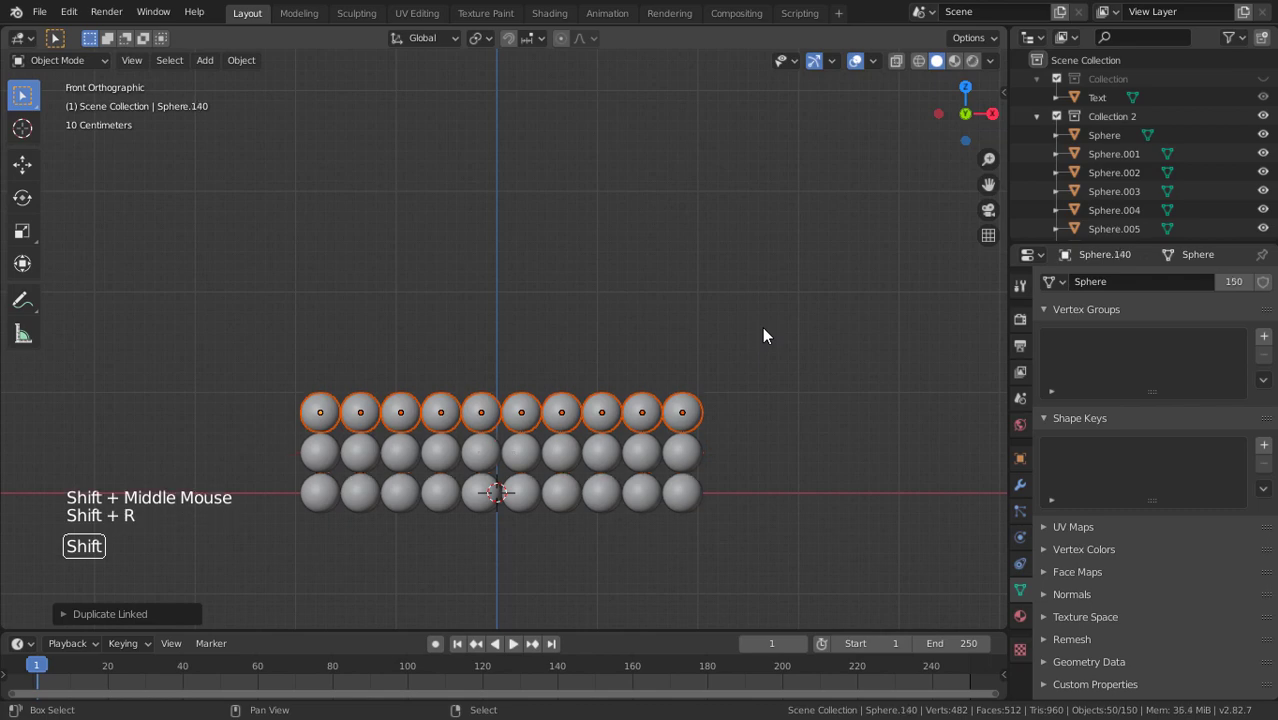
pyautogui.hotkey('shift', 'r')
pyautogui.hotkey('shift', 'r')
pyautogui.hotkey('shift', 'r')
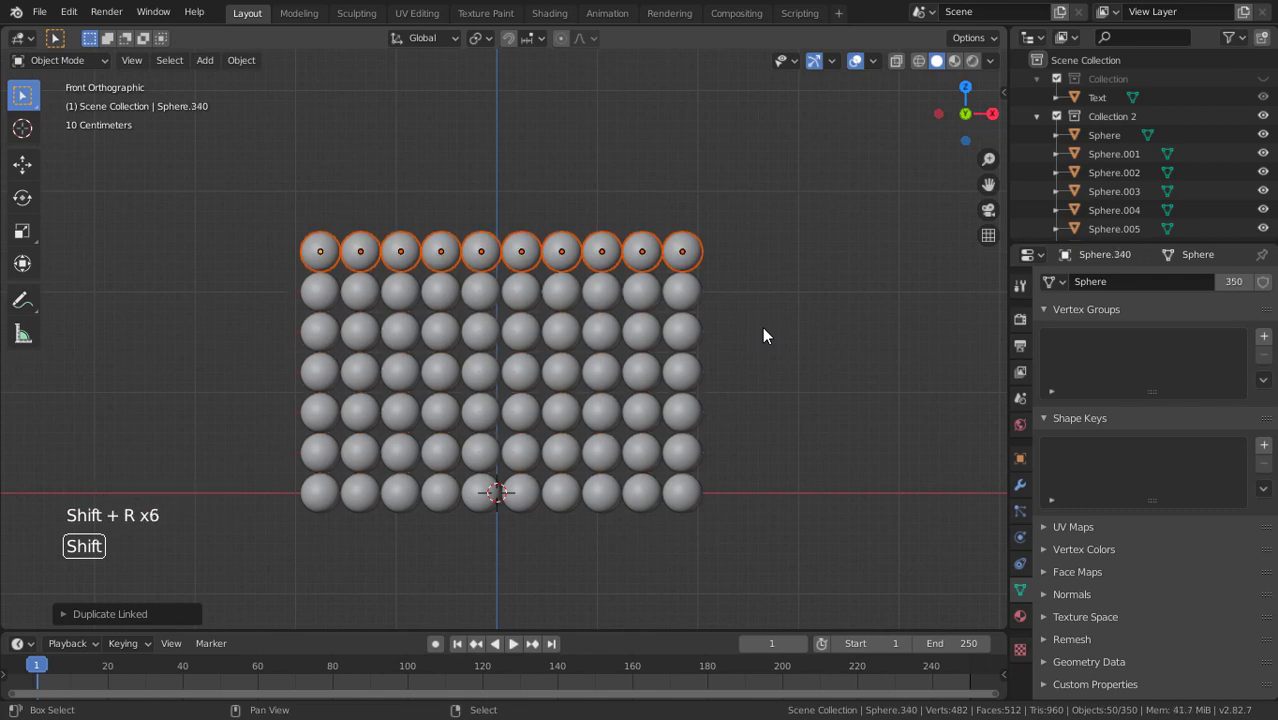
pyautogui.keyDown('shift'); pyautogui.moveTo(762, 335); pyautogui.dragTo(771, 365, button='middle'); pyautogui.keyUp('shift')
pyautogui.scroll(-1, 769, 364)
pyautogui.hotkey('shift', 'r')
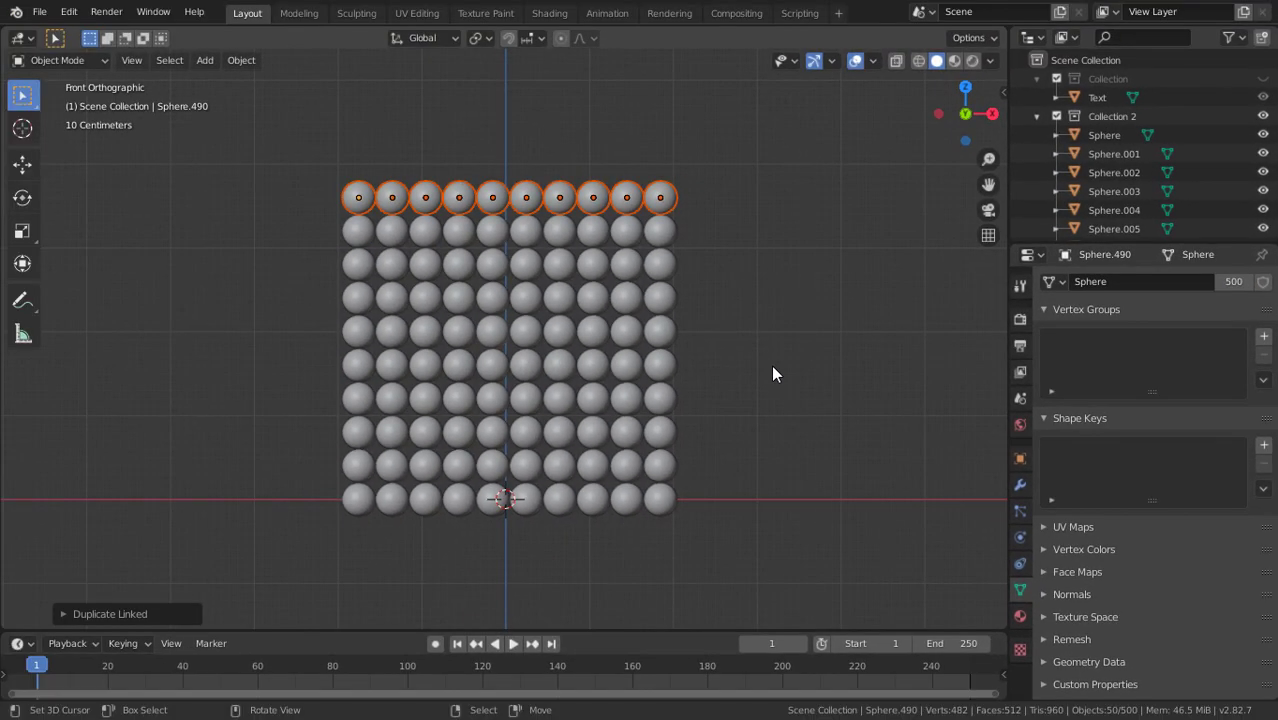
# - Select all the spheres and make a linked duplicate of the block offset 2 m along the global Y axis
pyautogui.moveTo(772, 367); pyautogui.dragTo(631, 461, button='middle')
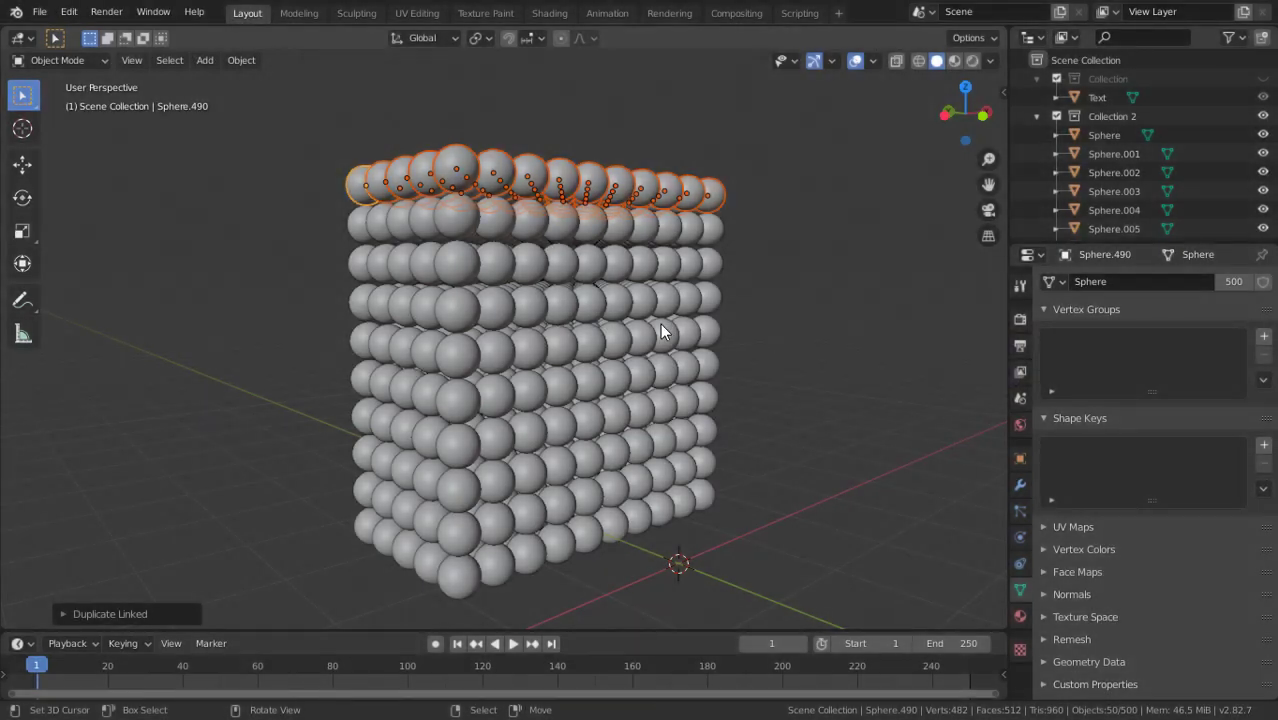
pyautogui.rightClick(662, 327)
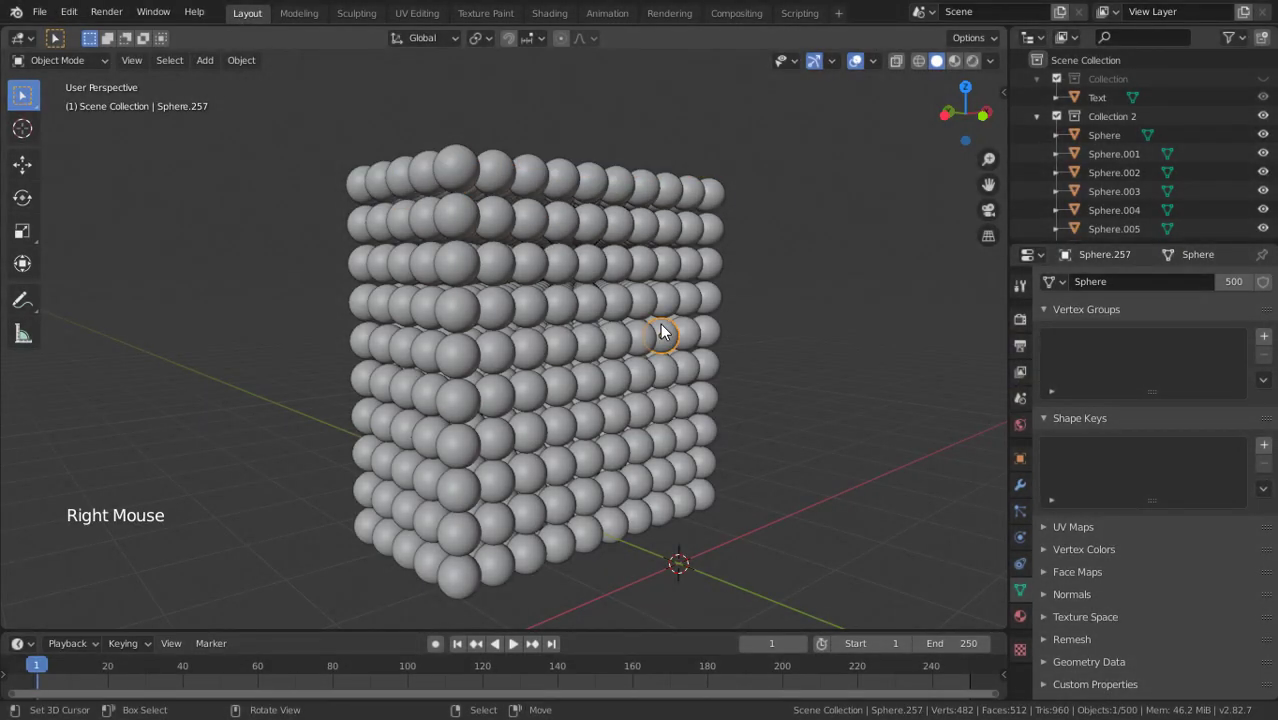
pyautogui.press('a')
pyautogui.moveTo(642, 371); pyautogui.dragTo(776, 385, button='middle')
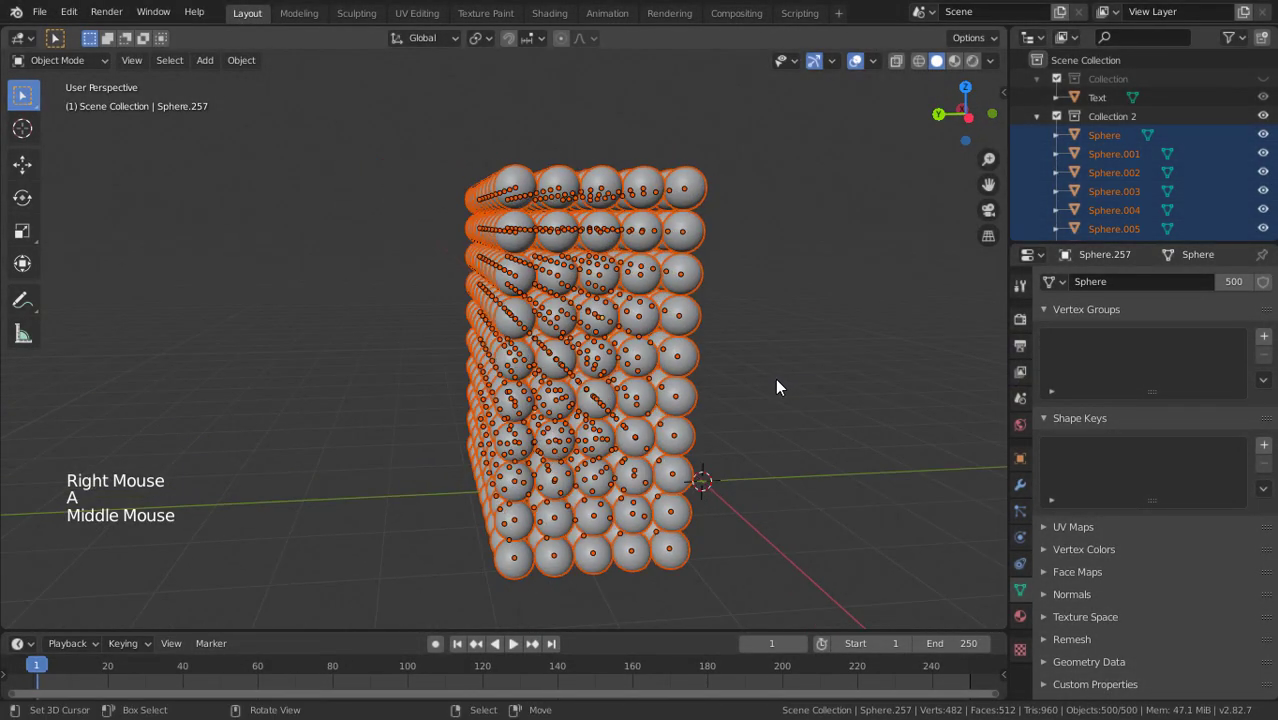
pyautogui.hotkey('alt', 'd')
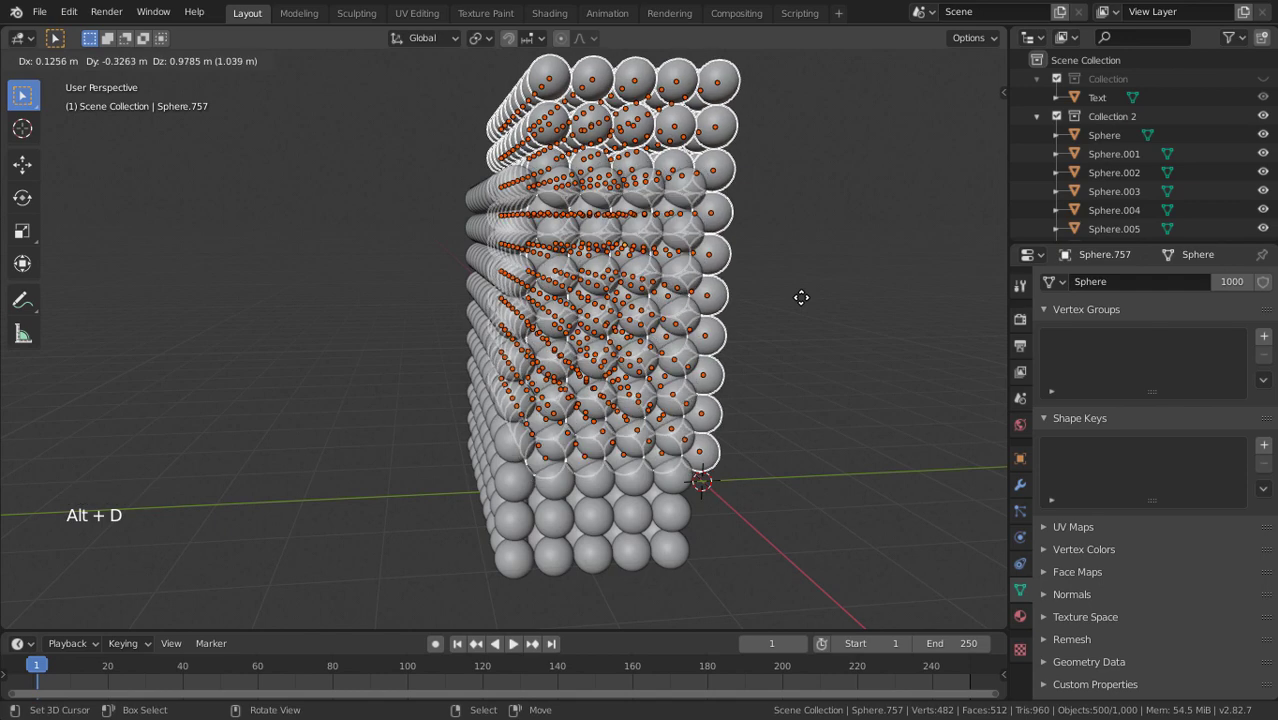
pyautogui.press('y')
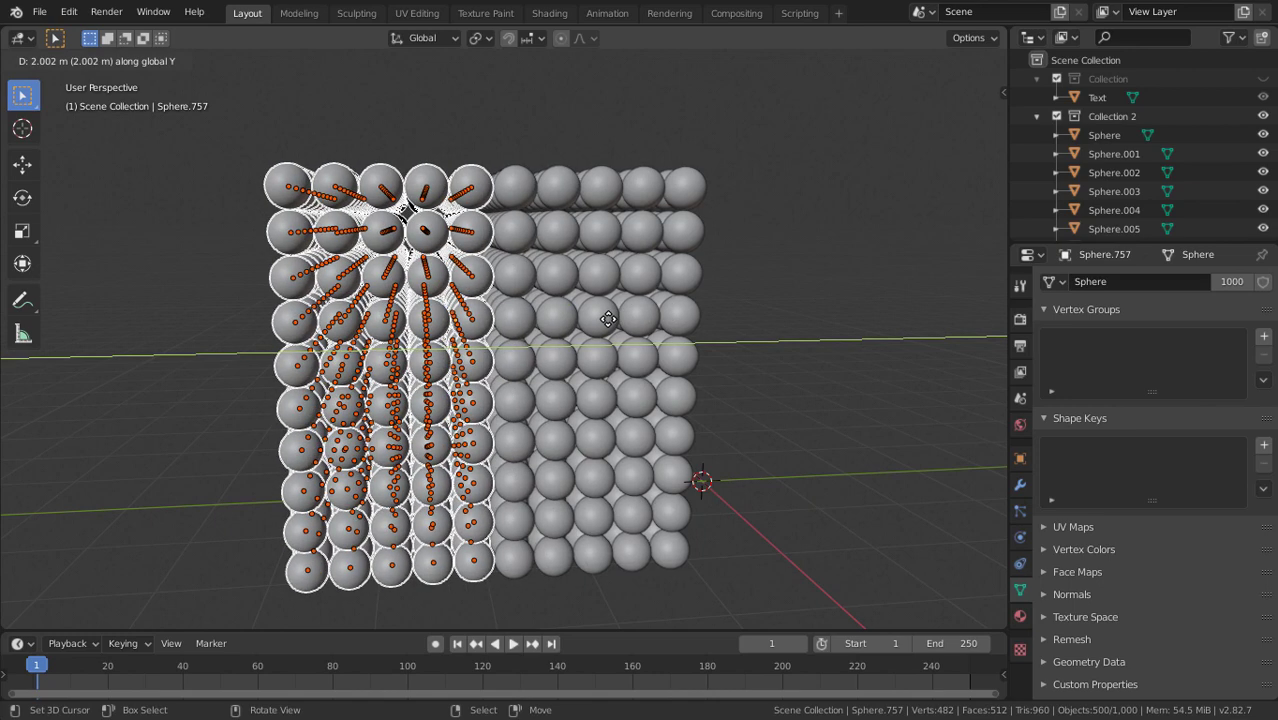
pyautogui.write('2')
pyautogui.press('Return')
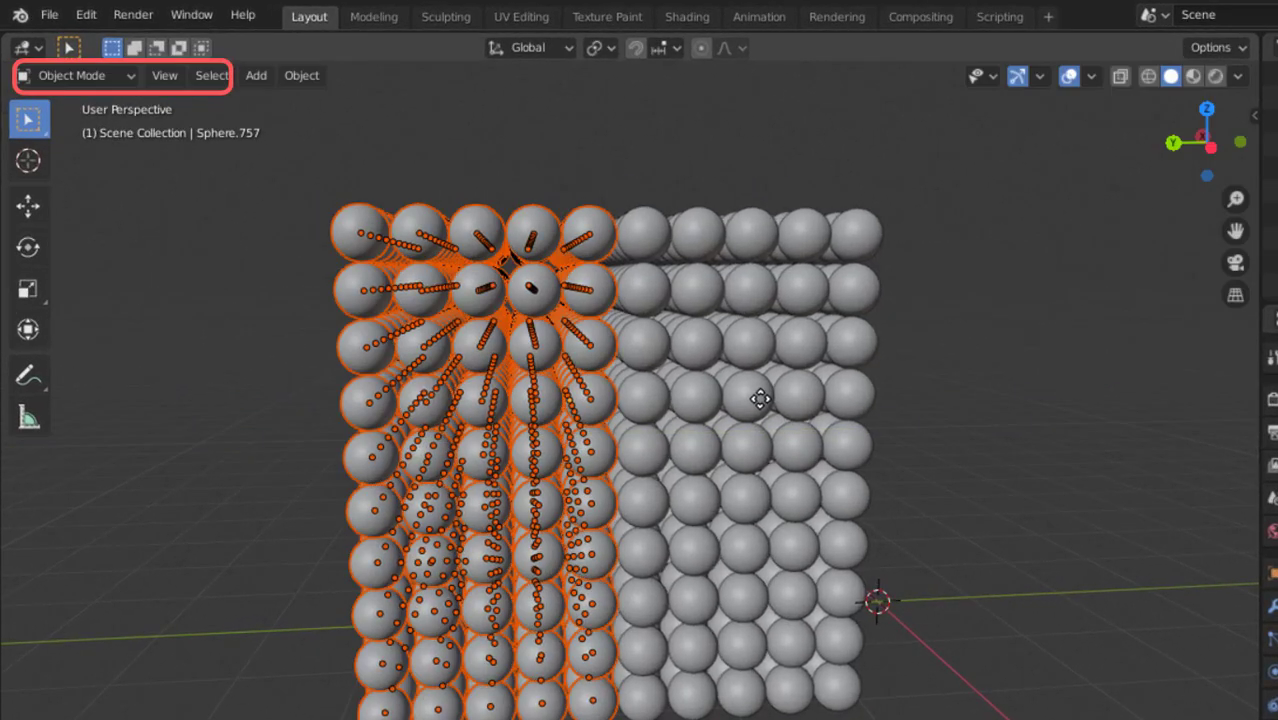
# - View the sphere cube from the front, select the first sphere of the second layer and switch to wireframe shading
pyautogui.moveTo(760, 399); pyautogui.dragTo(580, 400, button='middle')
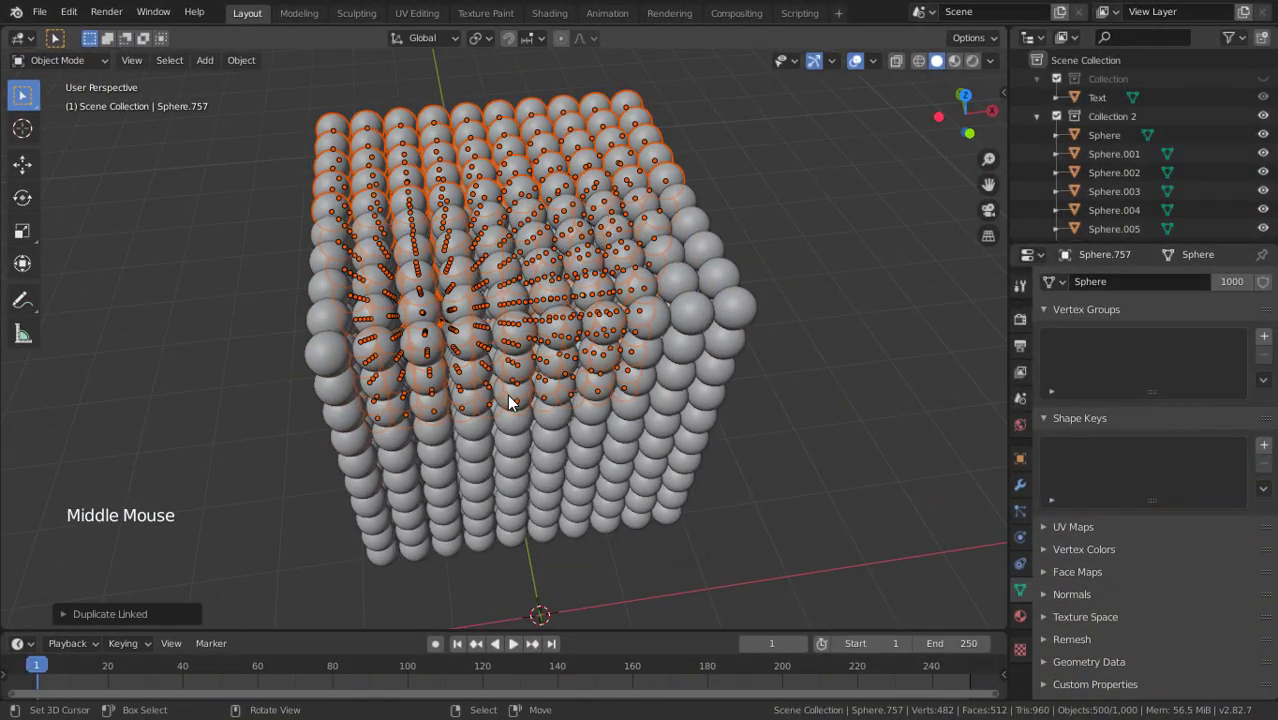
pyautogui.moveTo(580, 400); pyautogui.dragTo(645, 334, button='middle')
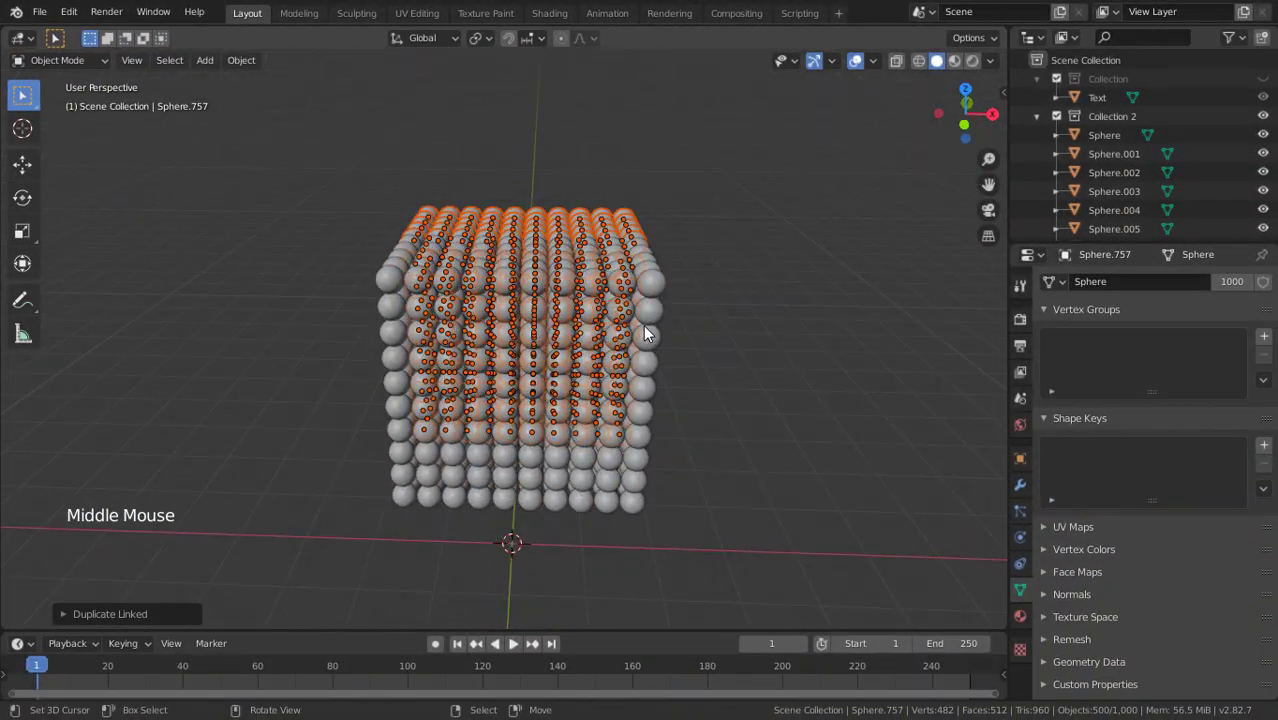
pyautogui.press('KP_1')
pyautogui.scroll(2, 643, 324)
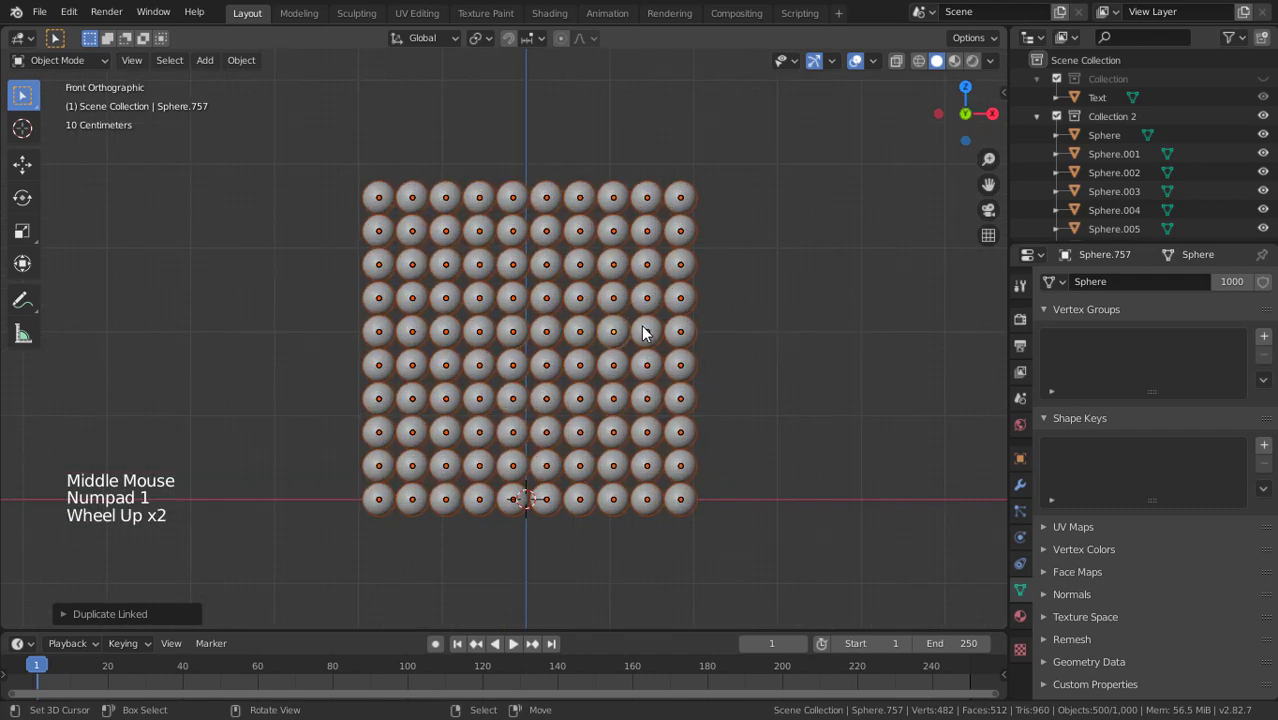
pyautogui.rightClick(384, 467)
pyautogui.scroll(2, 505, 482)
pyautogui.keyDown('shift'); pyautogui.moveTo(505, 482); pyautogui.dragTo(460, 420, button='middle'); pyautogui.keyUp('shift')
pyautogui.press('b')
pyautogui.press('z')
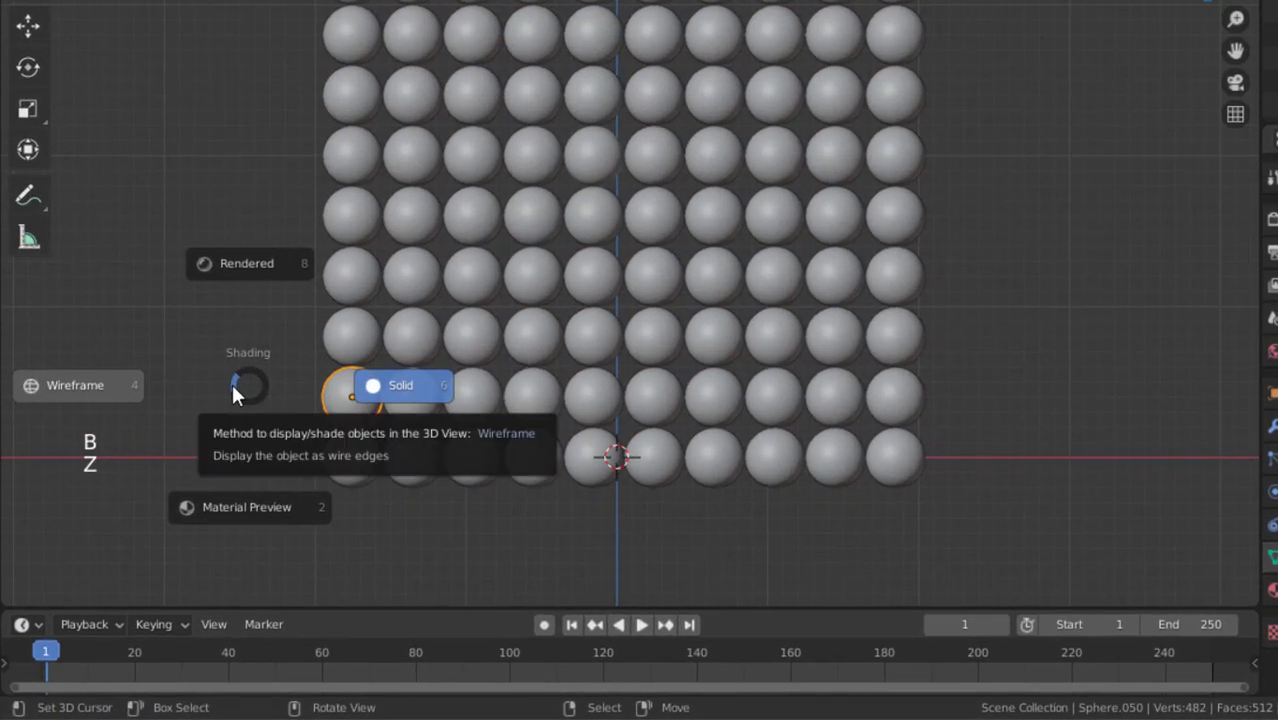
pyautogui.click(105, 385)
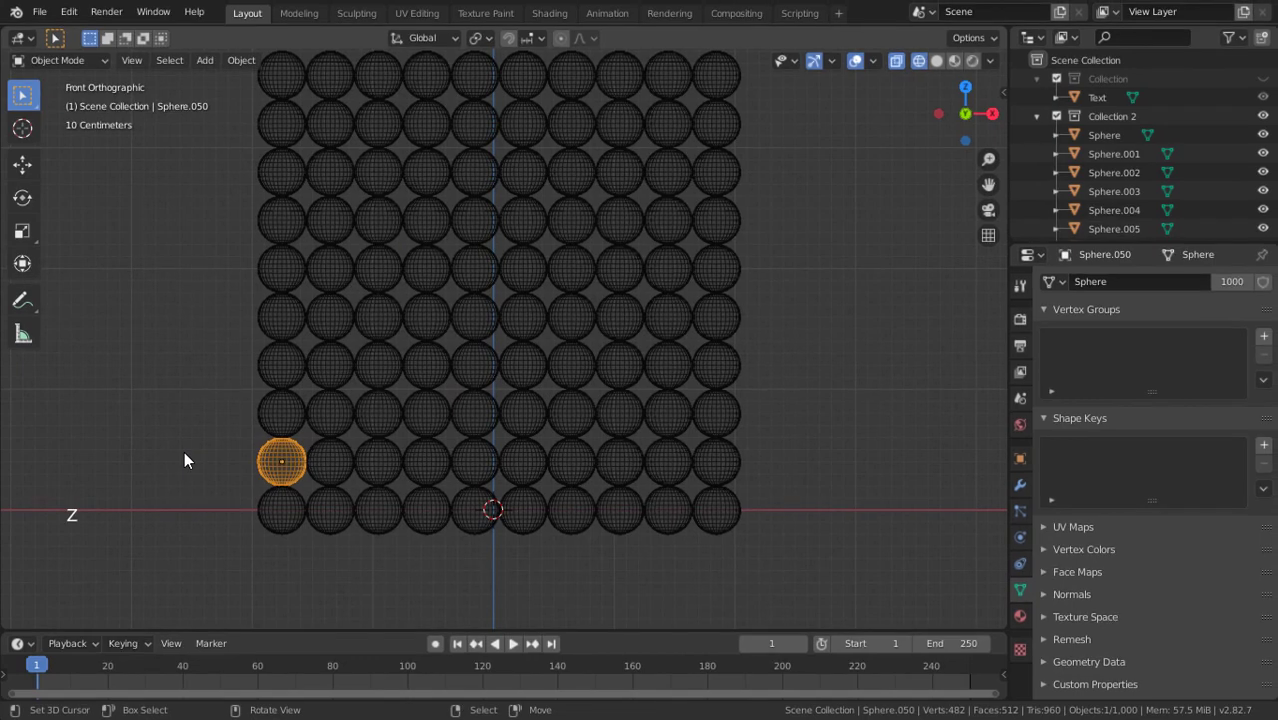
# - Box-select every second layer of spheres, from the second layer up to the topmost one, through the whole cube
pyautogui.press('b')
pyautogui.moveTo(185, 449); pyautogui.dragTo(750, 464)
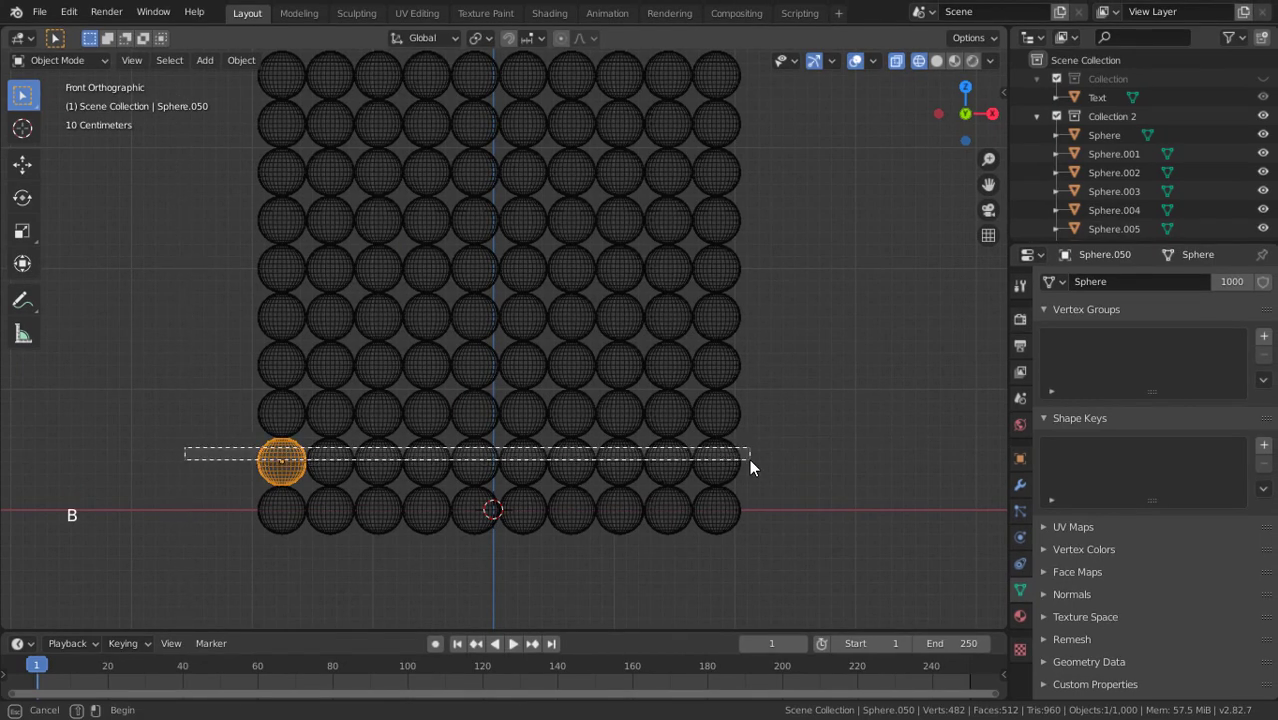
pyautogui.press('b')
pyautogui.moveTo(256, 373); pyautogui.dragTo(242, 373)
pyautogui.press('b')
pyautogui.moveTo(200, 260); pyautogui.dragTo(752, 276)
pyautogui.press('b')
pyautogui.moveTo(793, 177); pyautogui.dragTo(208, 192)
pyautogui.keyDown('shift'); pyautogui.moveTo(655, 216); pyautogui.dragTo(687, 359, button='middle'); pyautogui.keyUp('shift')
pyautogui.press('b')
pyautogui.moveTo(232, 200); pyautogui.dragTo(817, 212)
pyautogui.scroll(-3, 310, 534)
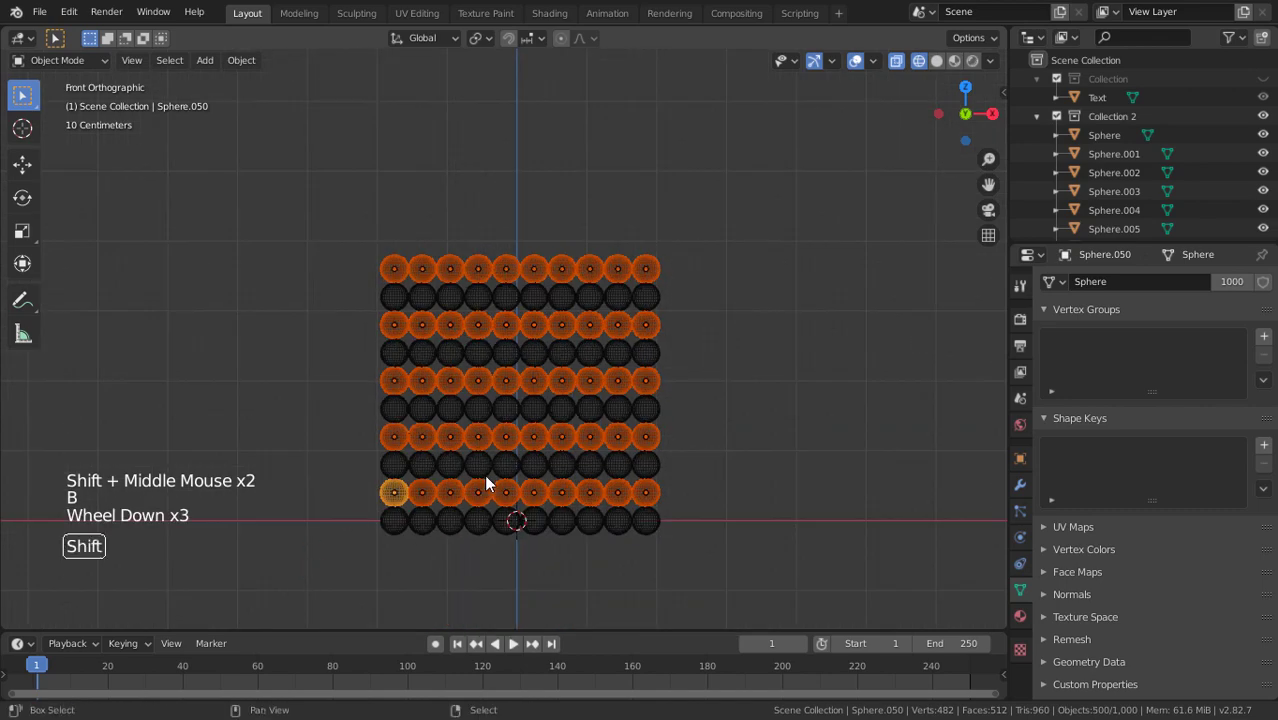
pyautogui.keyDown('shift'); pyautogui.moveTo(484, 474); pyautogui.dragTo(459, 415, button='middle'); pyautogui.keyUp('shift')
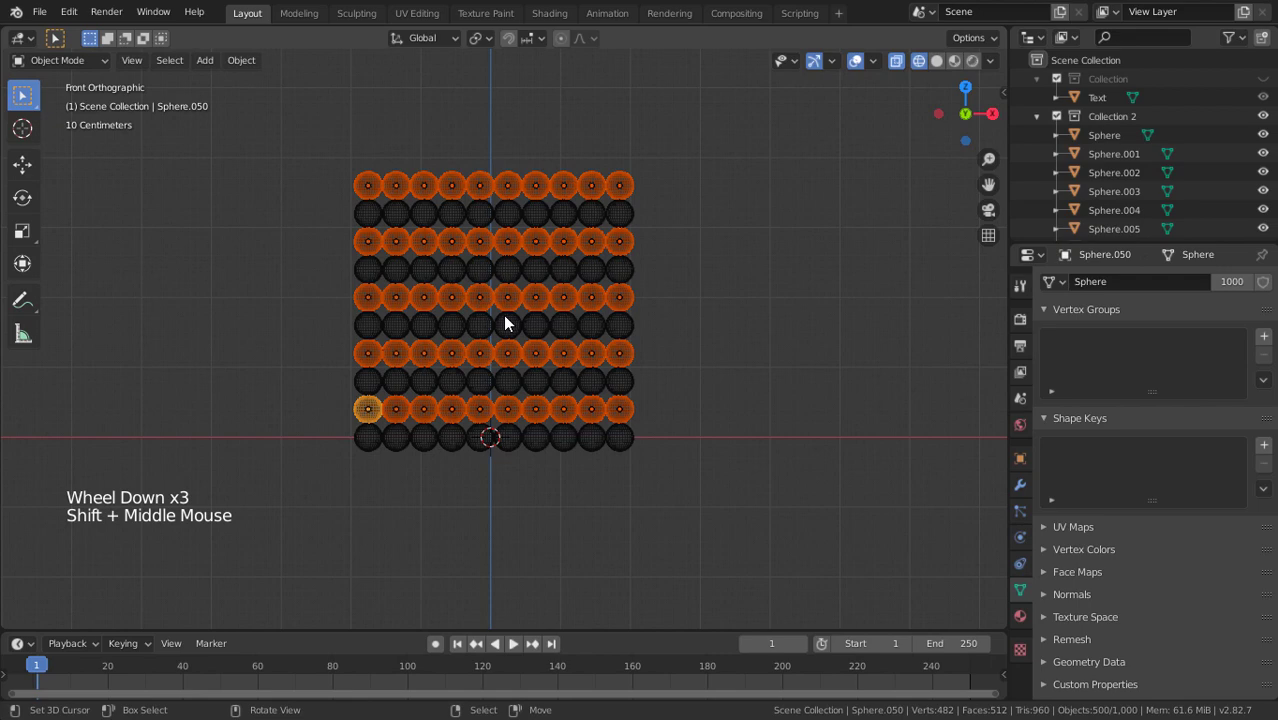
# - Set the transform pivot point to Individual Origins and scale the selected spheres by 0.5
pyautogui.click(476, 39)
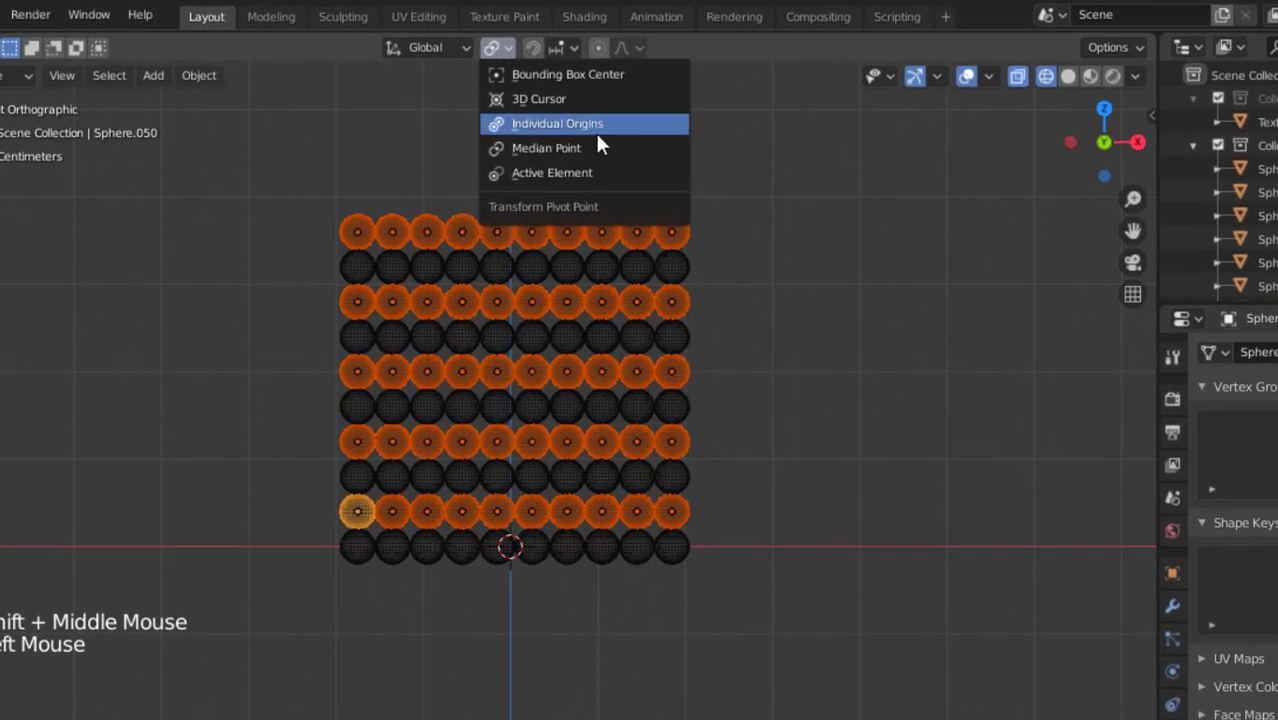
pyautogui.click(585, 124)
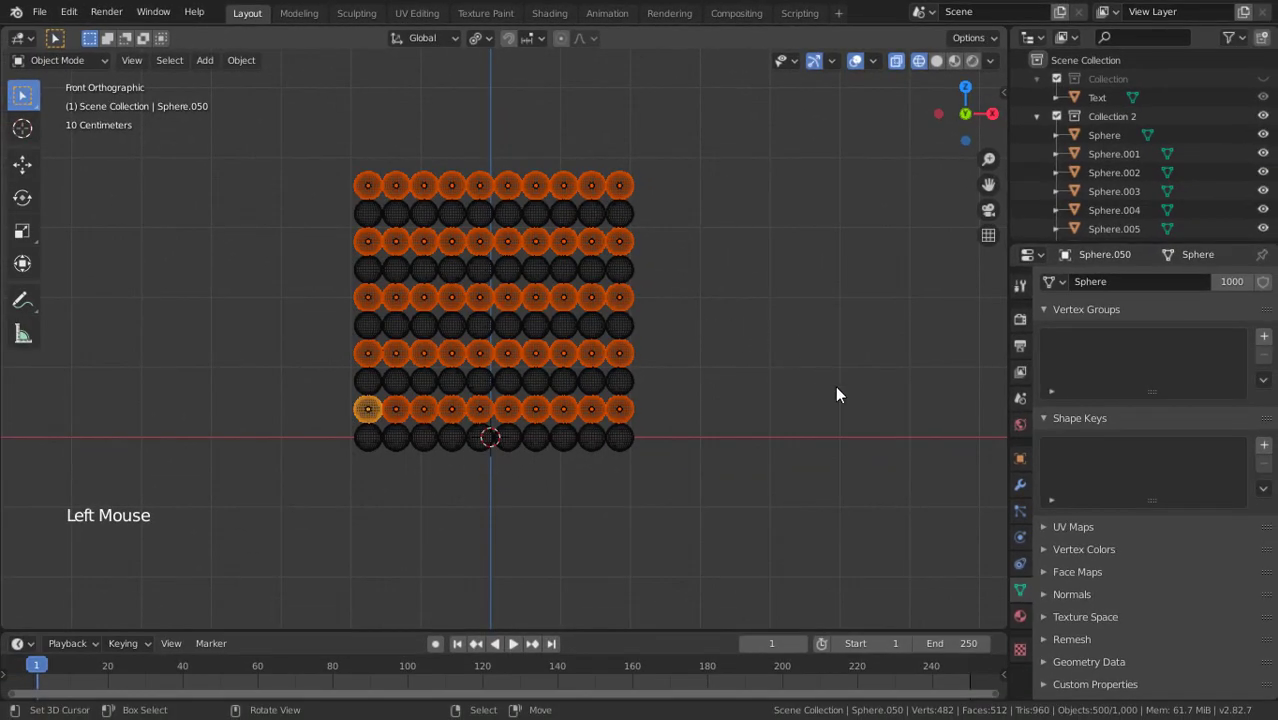
pyautogui.write('s')
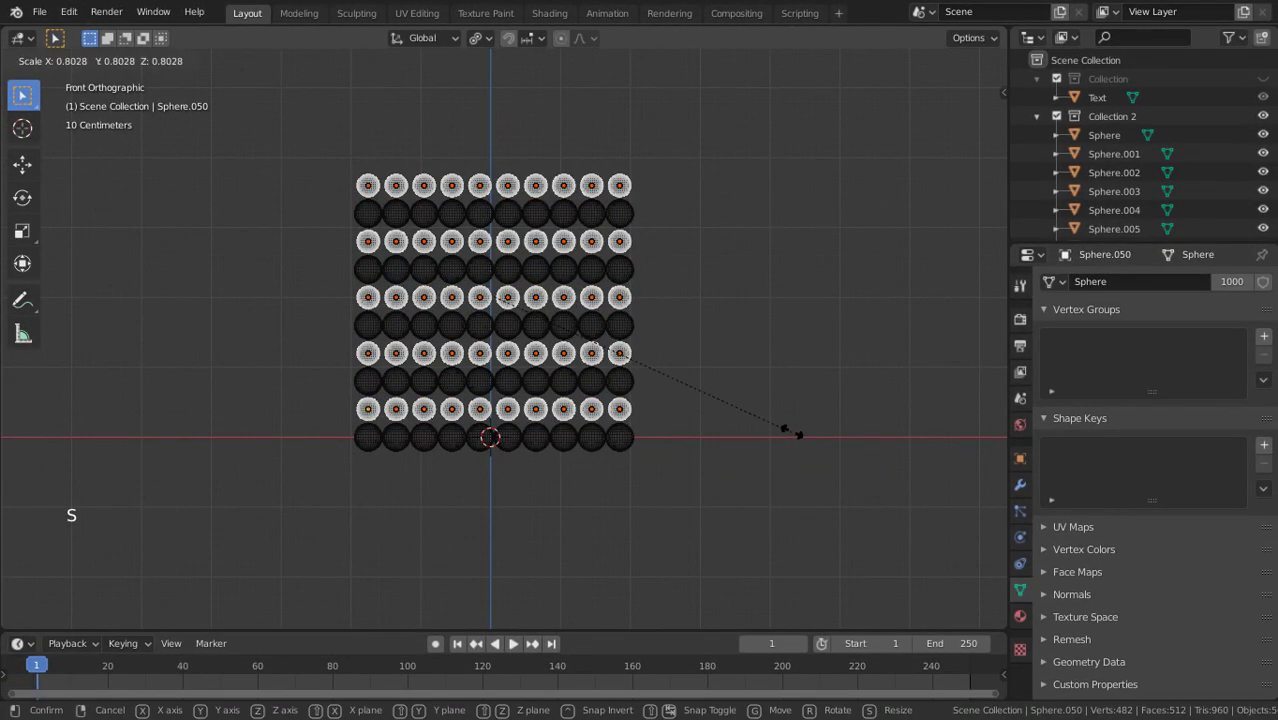
pyautogui.write('.5')
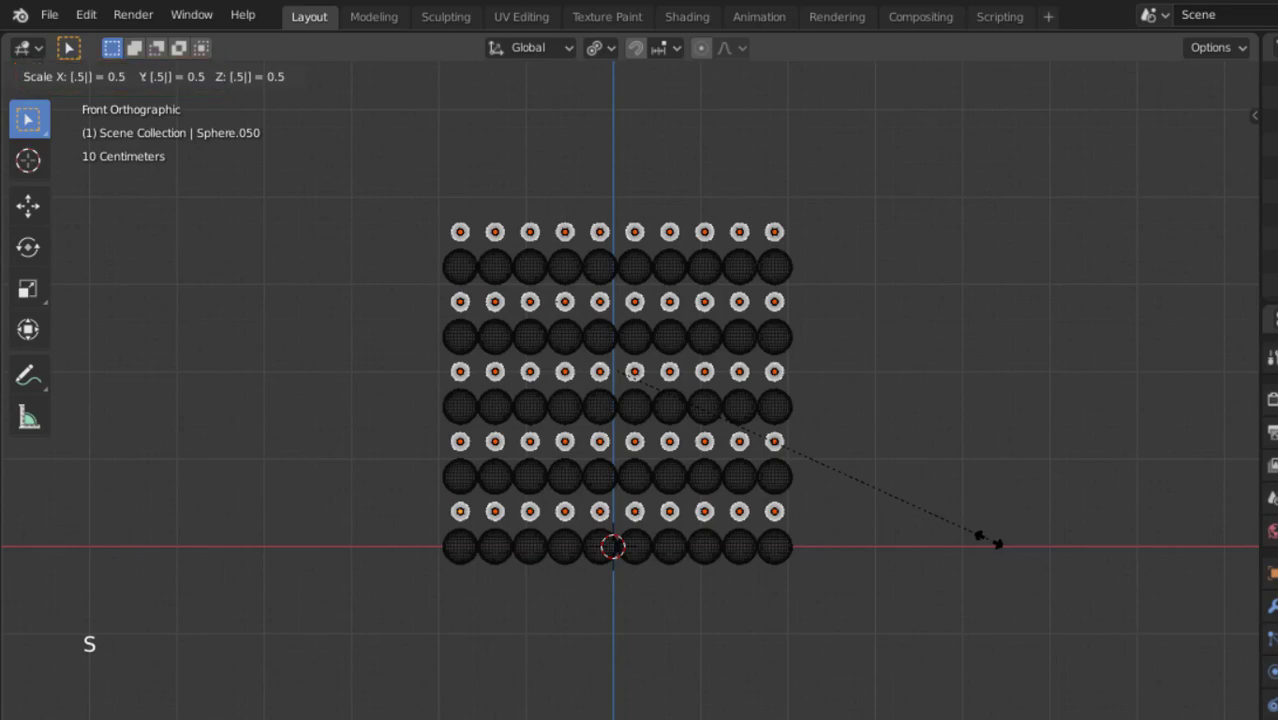
pyautogui.press('Return')
# - Switch back to solid shading and inspect the alternating large and small sphere layers from an angle
pyautogui.scroll(4, 790, 430)
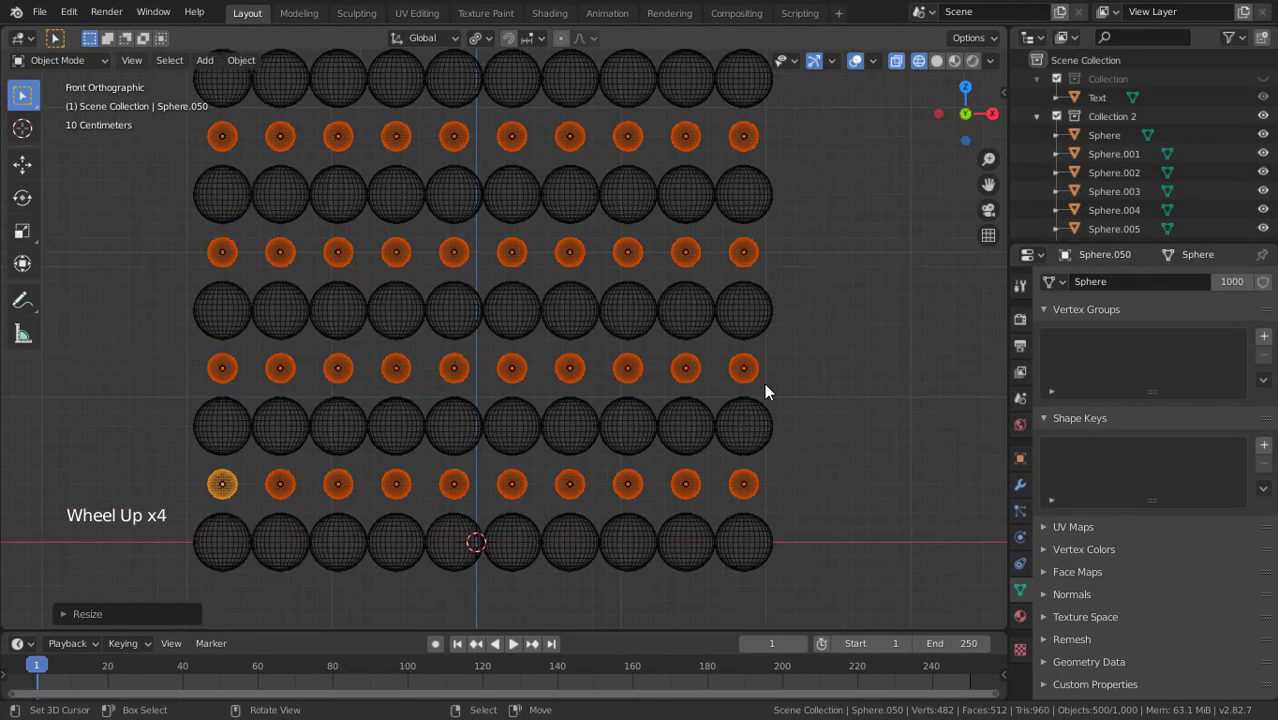
pyautogui.moveTo(764, 391)
pyautogui.mouseDown(button='middle')
pyautogui.moveTo(785, 404)
pyautogui.moveTo(760, 411)
pyautogui.mouseUp(button='middle')
pyautogui.scroll(-2, 785, 402)
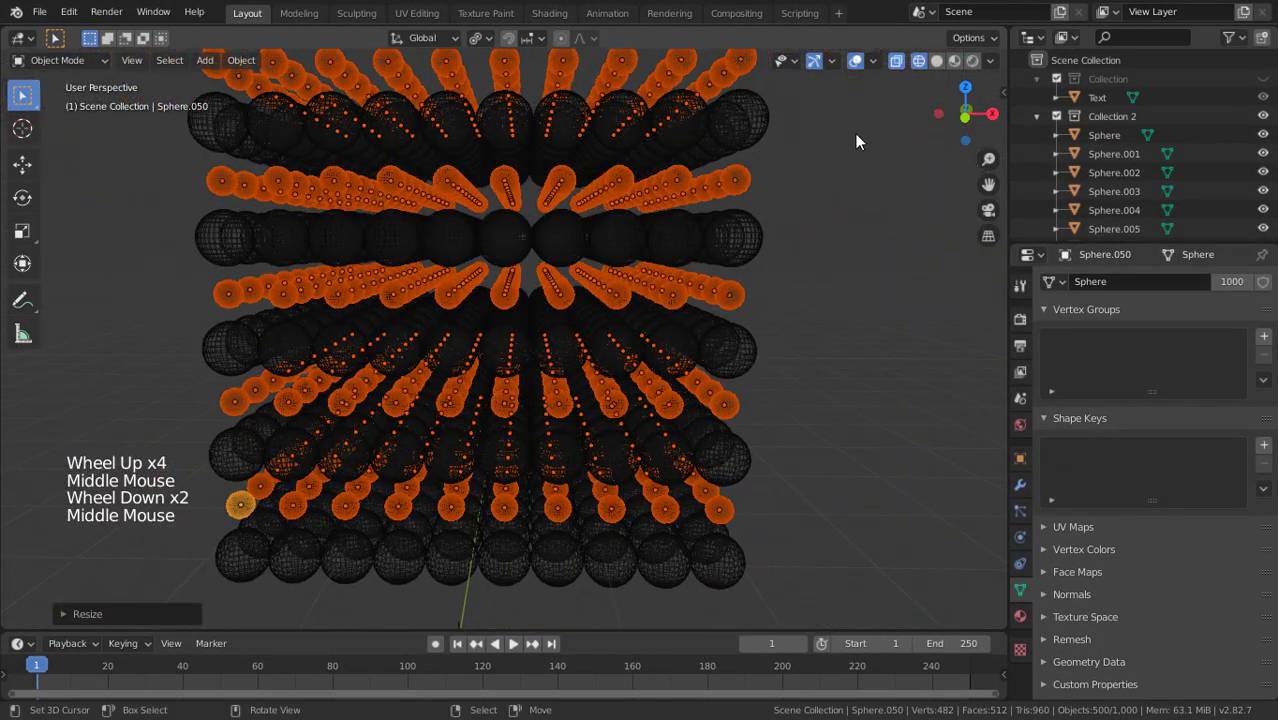
pyautogui.click(936, 61)
pyautogui.scroll(-2, 846, 228)
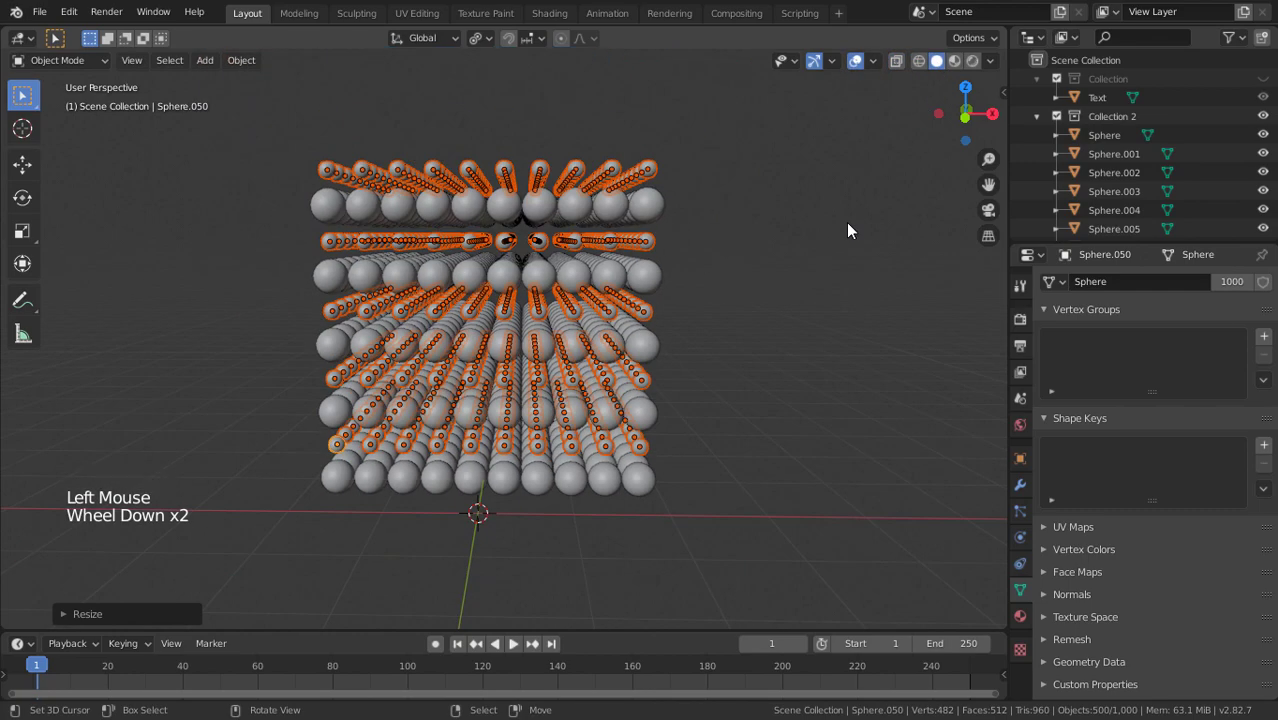
pyautogui.moveTo(846, 229); pyautogui.dragTo(745, 246, button='middle')
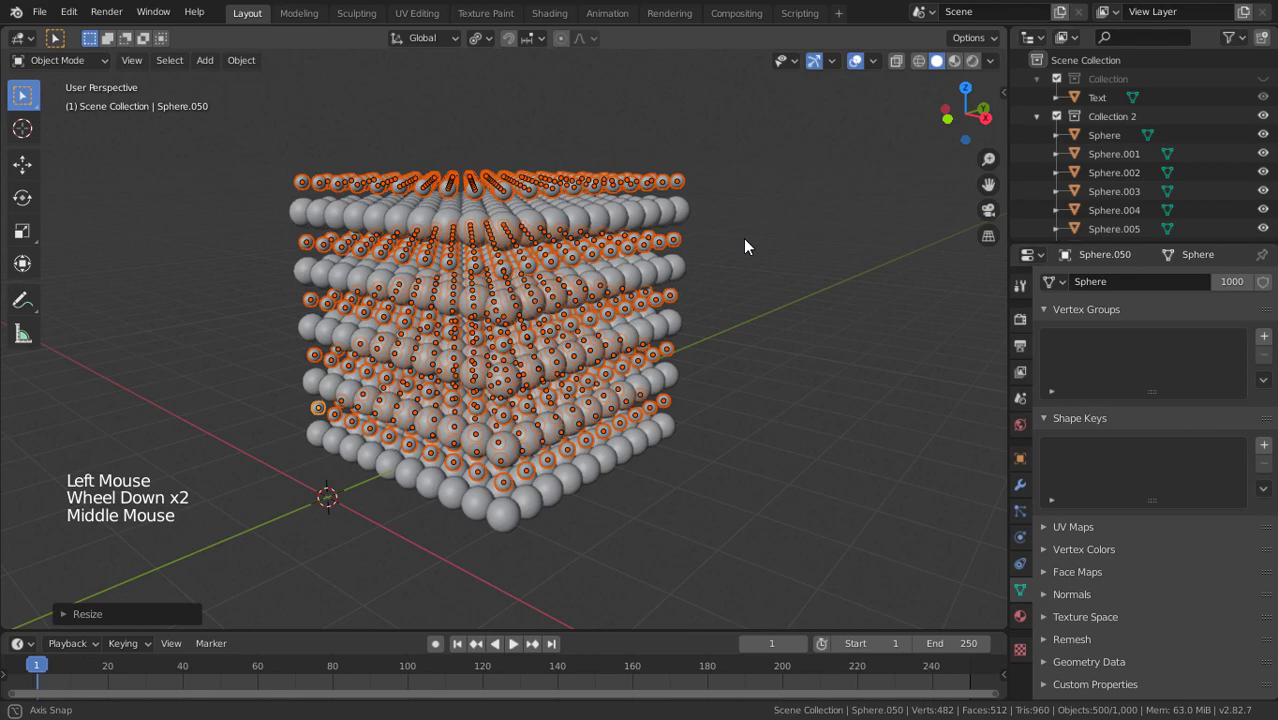
# - Select all the spheres in the cube and add them as active rigid bodies
pyautogui.moveTo(745, 246); pyautogui.dragTo(863, 258, button='middle')
pyautogui.press('a')
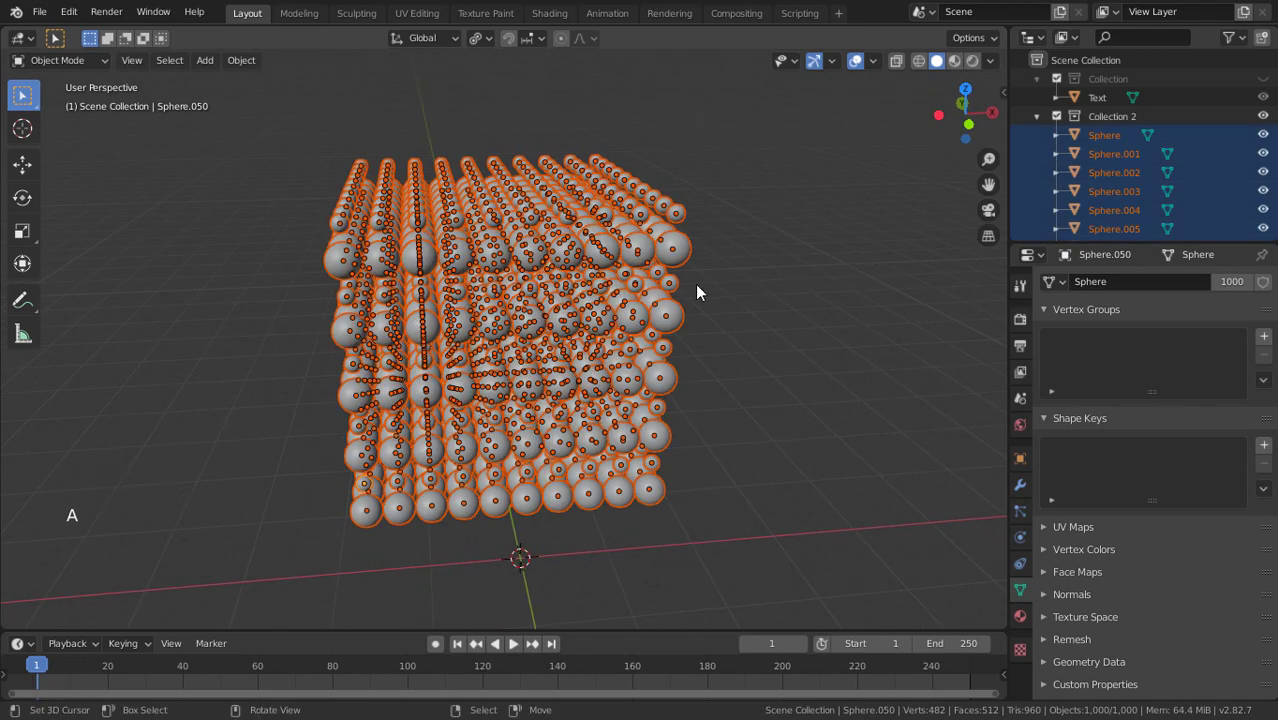
pyautogui.keyDown('shift'); pyautogui.moveTo(697, 291); pyautogui.dragTo(745, 297, button='middle'); pyautogui.keyUp('shift')
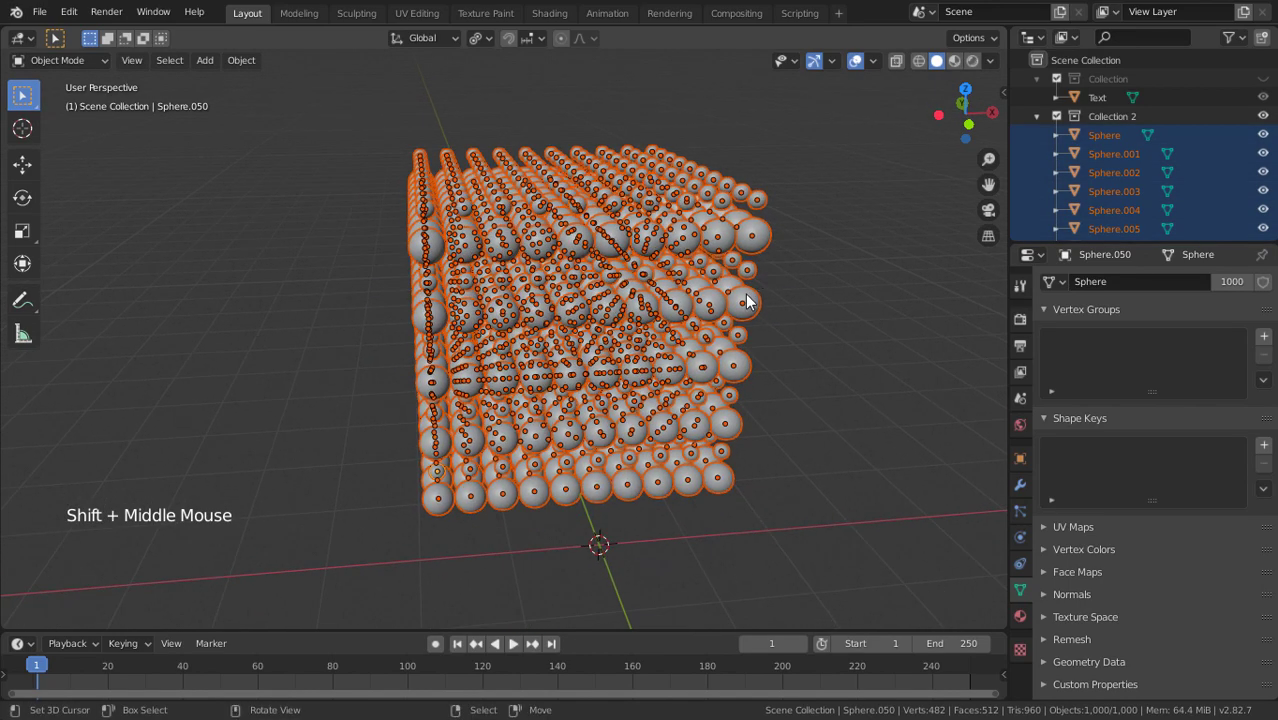
pyautogui.click(243, 61)
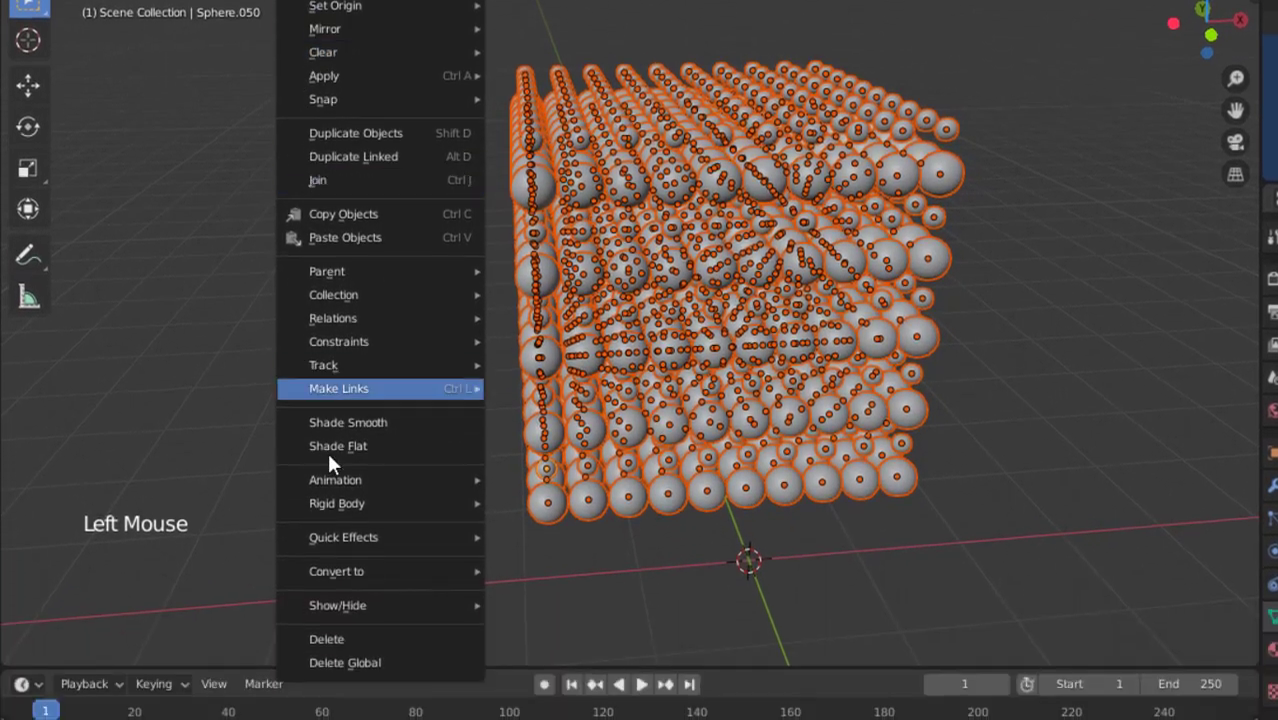
pyautogui.moveTo(318, 503)
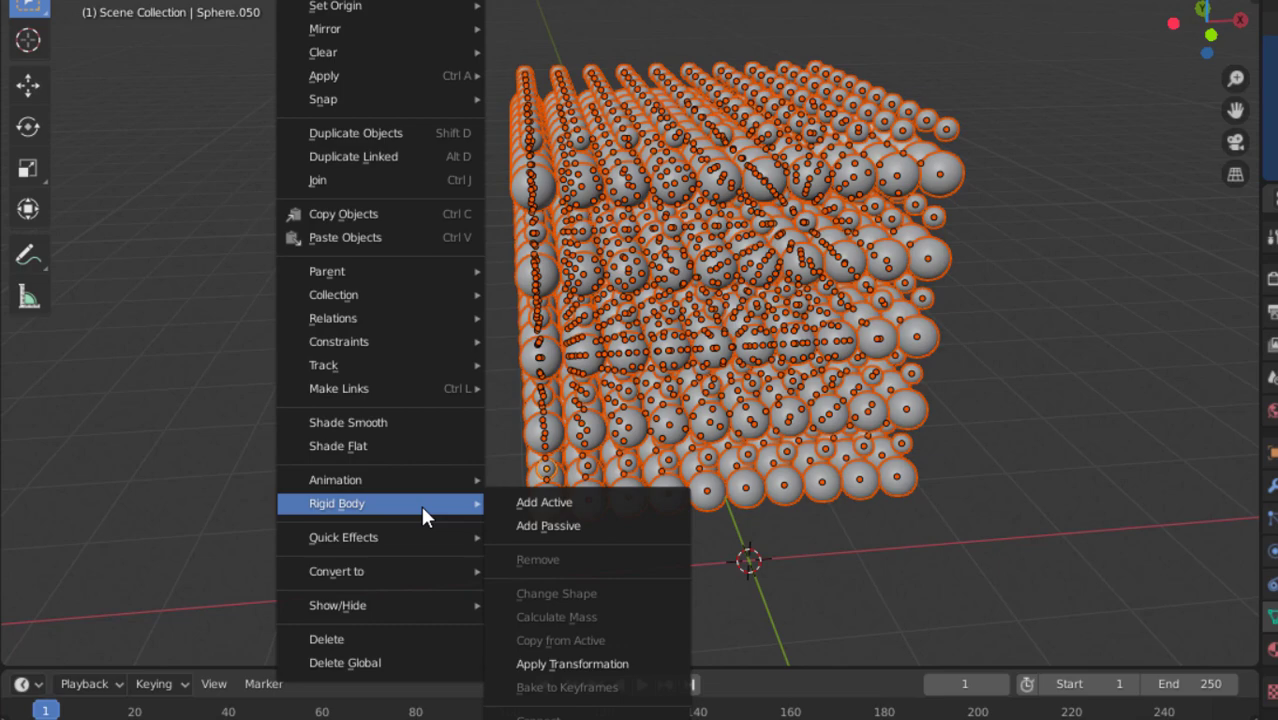
pyautogui.click(570, 503)
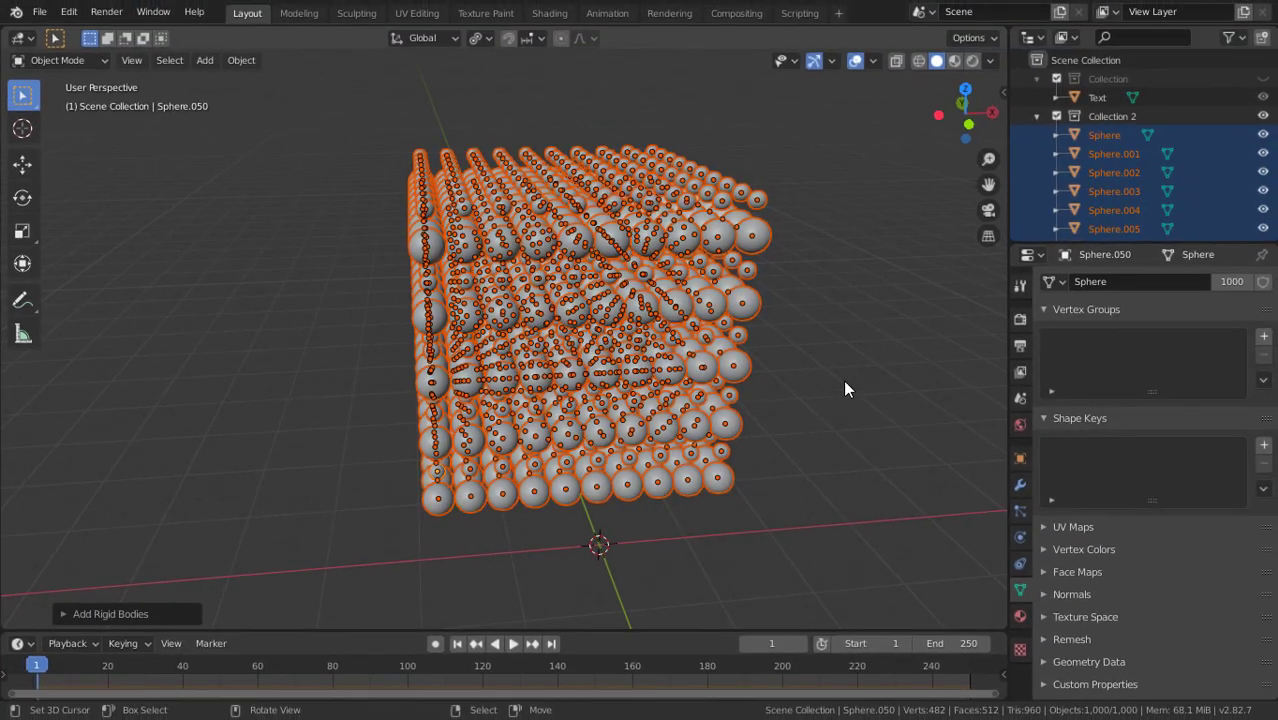
# - In the active sphere's rigid body physics, set the mass to 0.05 kg and the collision shape to Sphere
pyautogui.moveTo(845, 389); pyautogui.dragTo(724, 368, button='middle')
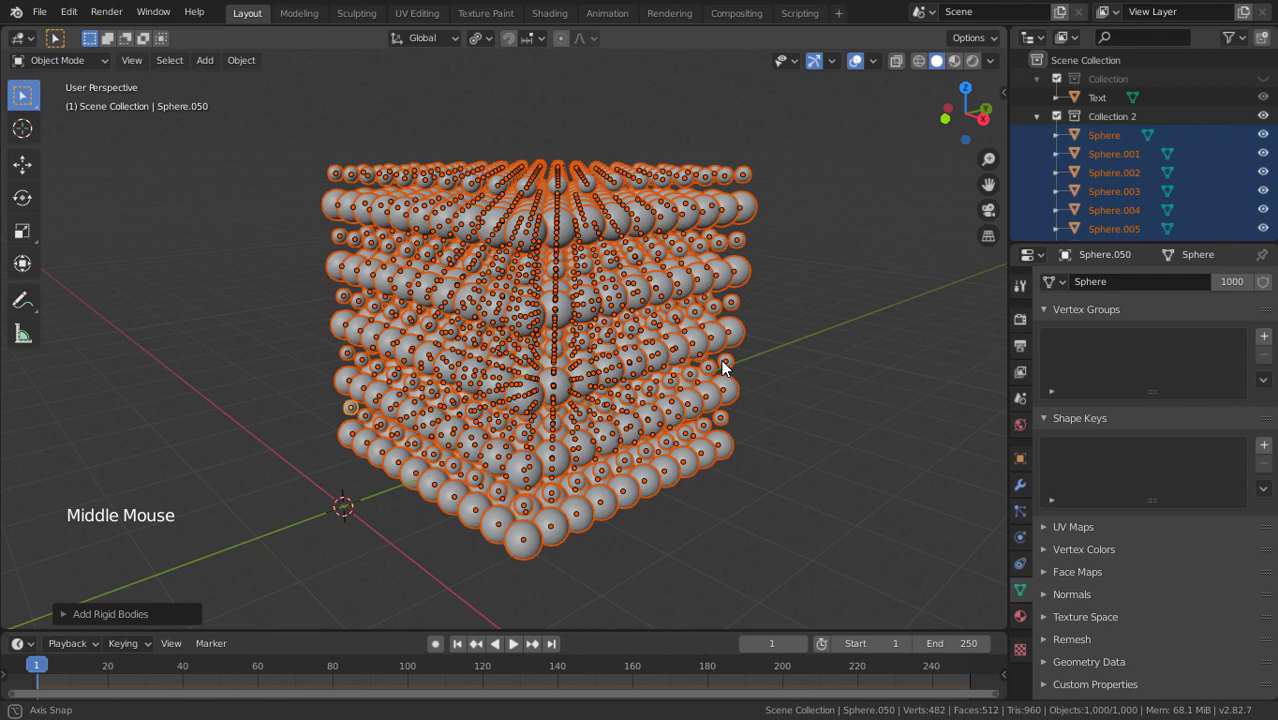
pyautogui.click(1020, 537)
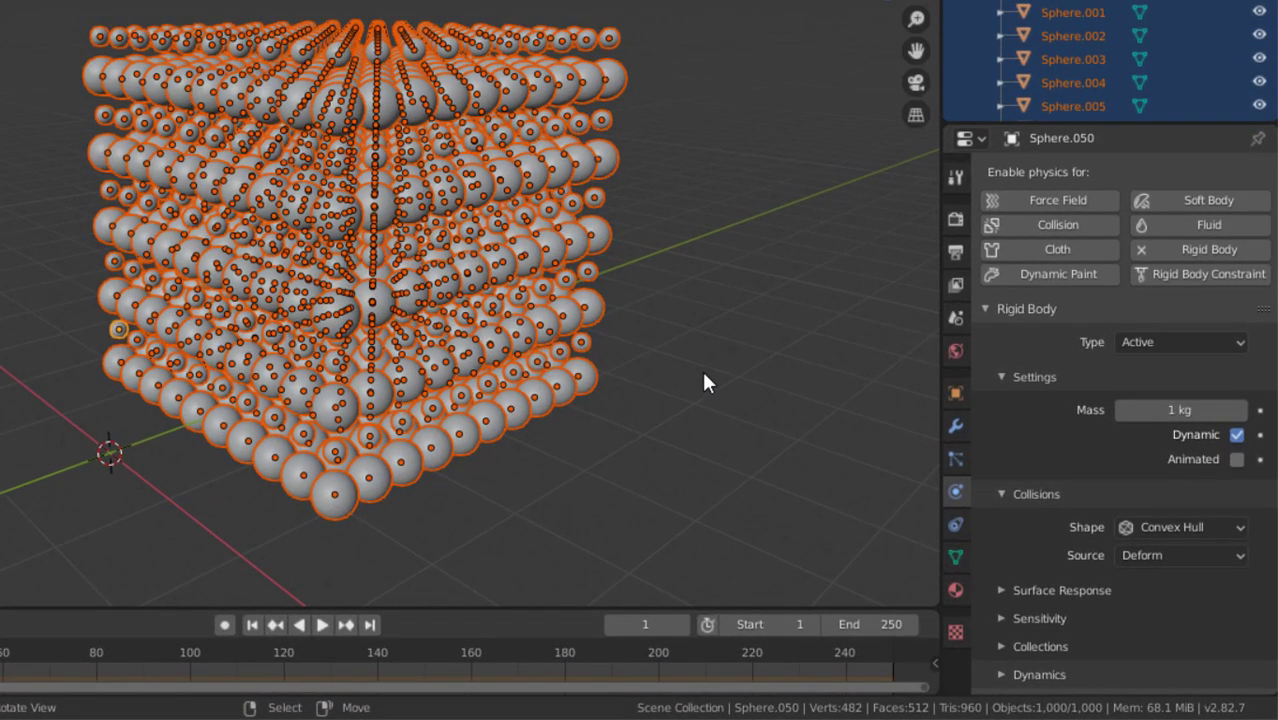
pyautogui.keyDown('shift'); pyautogui.moveTo(696, 371); pyautogui.dragTo(602, 314, button='middle'); pyautogui.keyUp('shift')
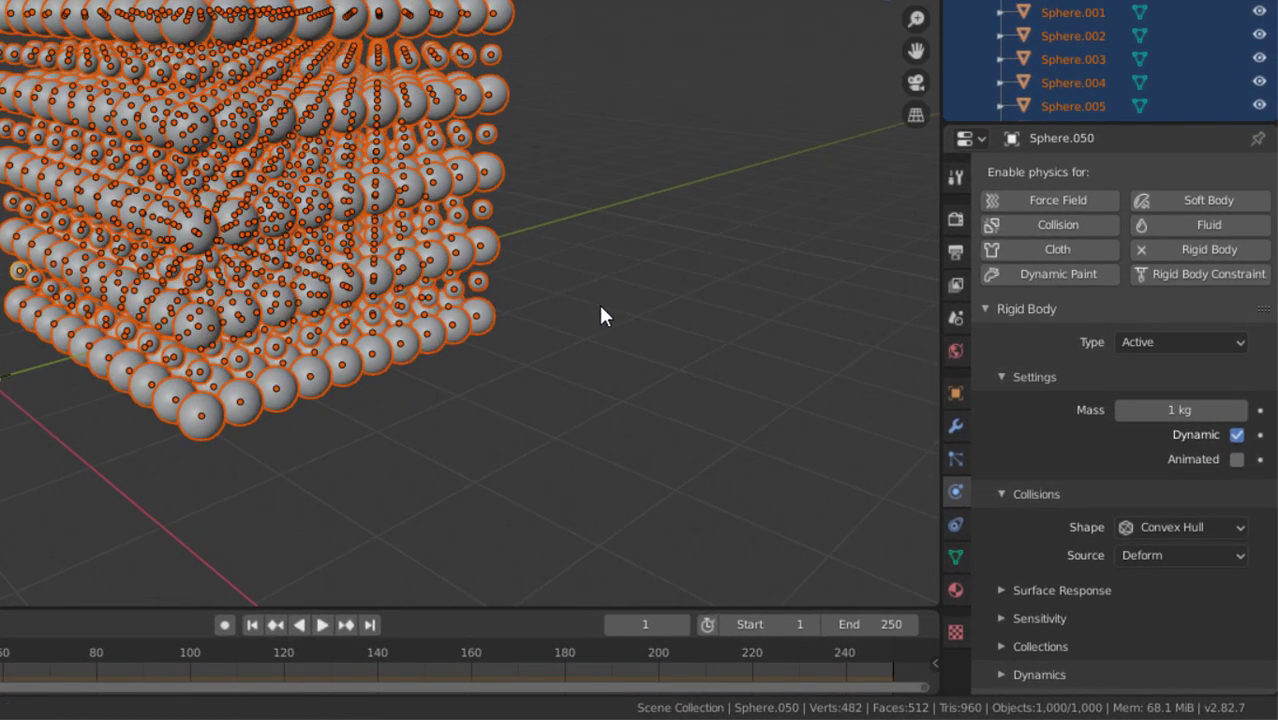
pyautogui.click(1139, 404)
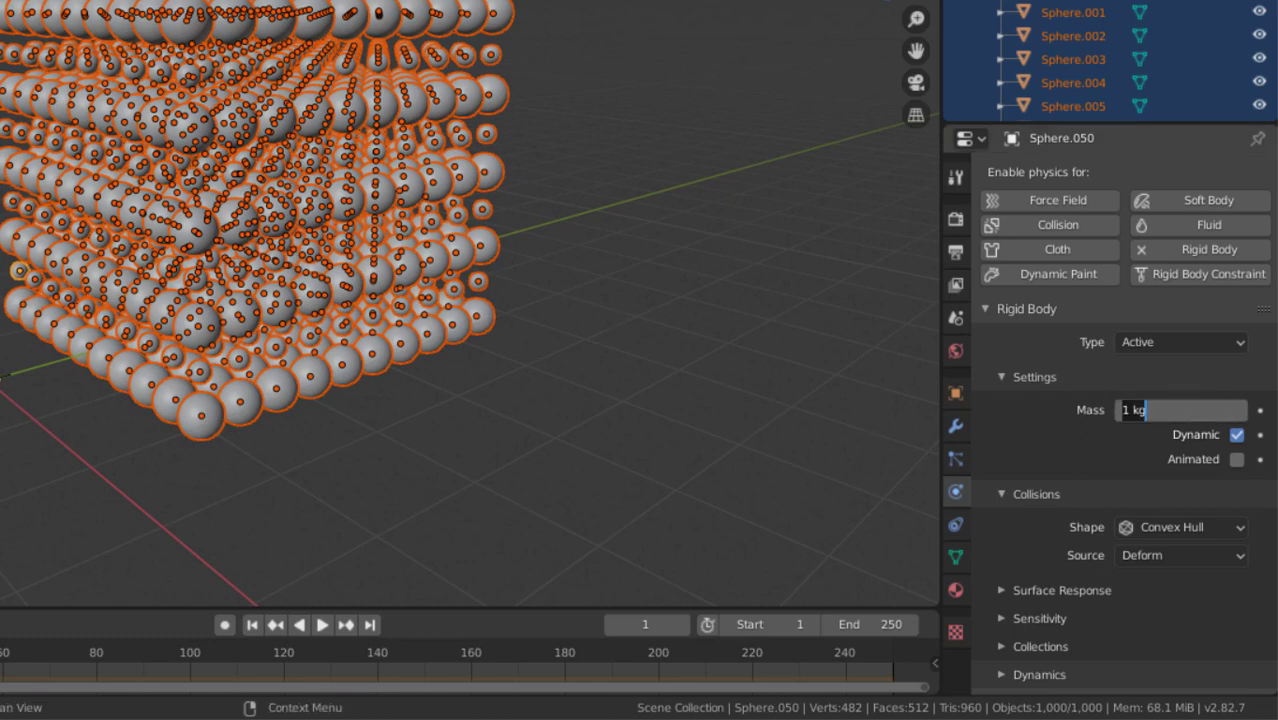
pyautogui.press('BackSpace')
pyautogui.write('.05')
pyautogui.press('Return')
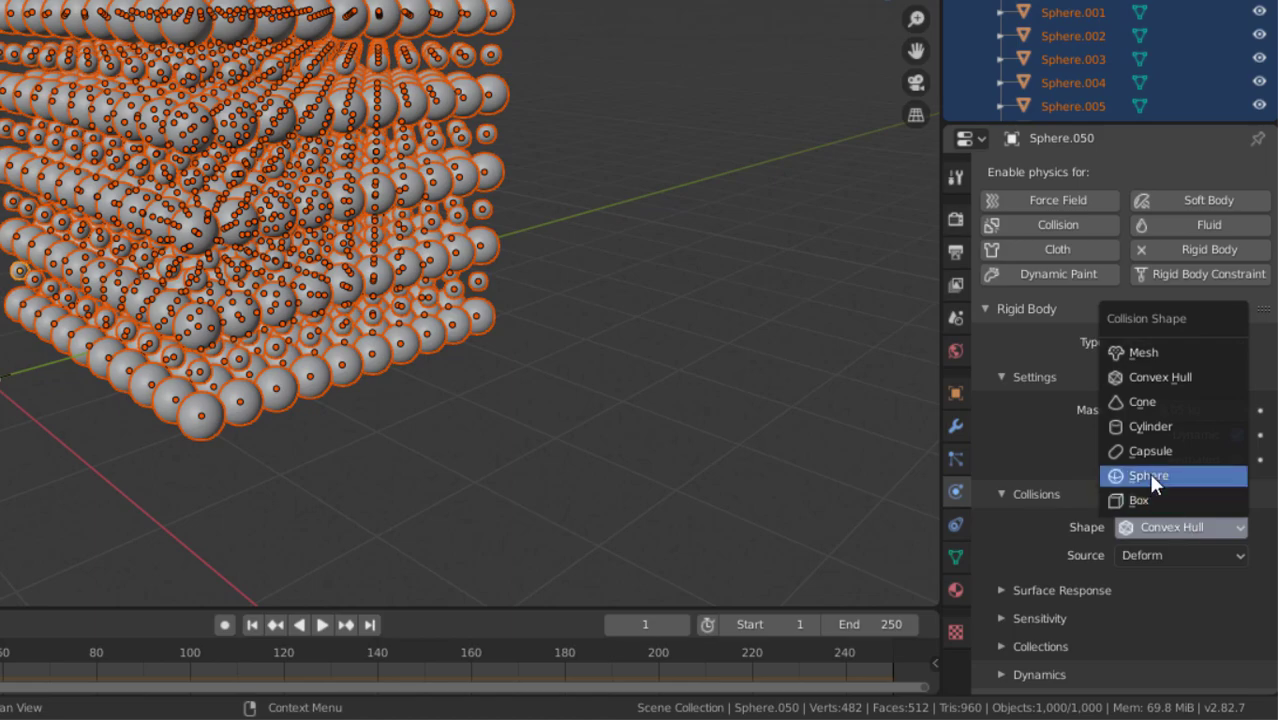
pyautogui.click(1150, 477)
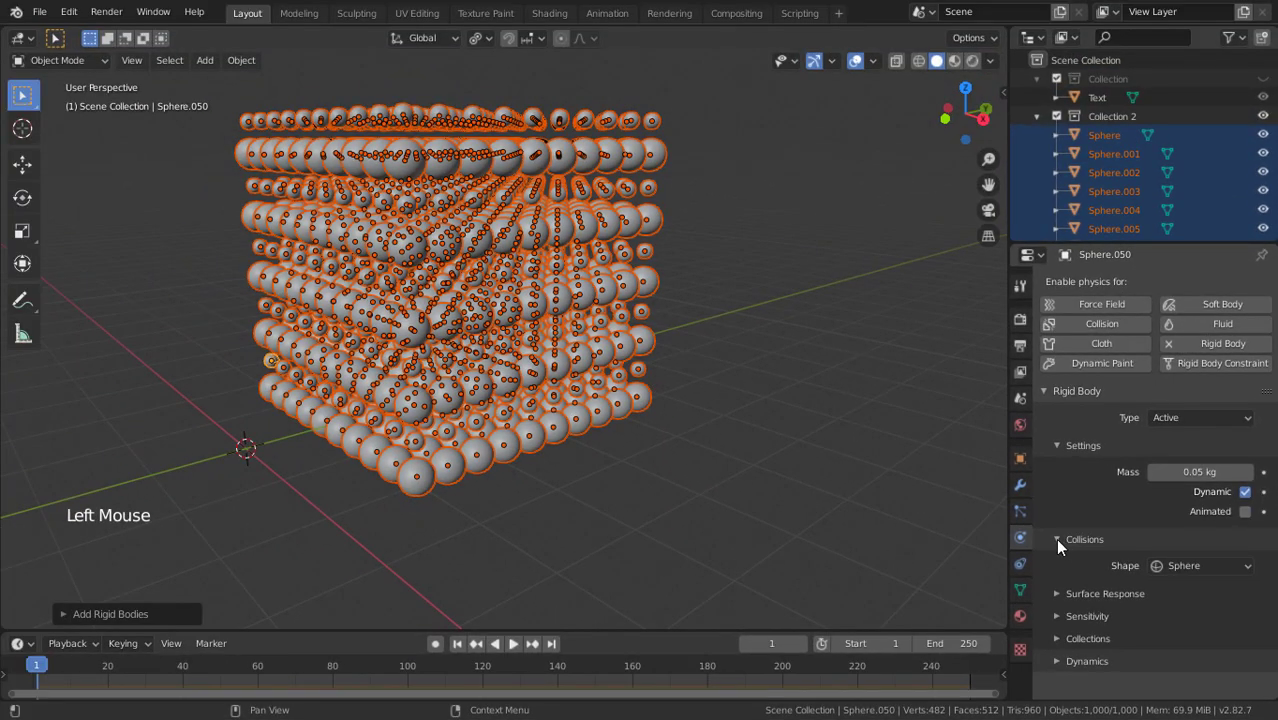
# - Copy the active sphere's rigid body settings to all the selected spheres
pyautogui.moveTo(633, 422); pyautogui.dragTo(745, 478, button='middle')
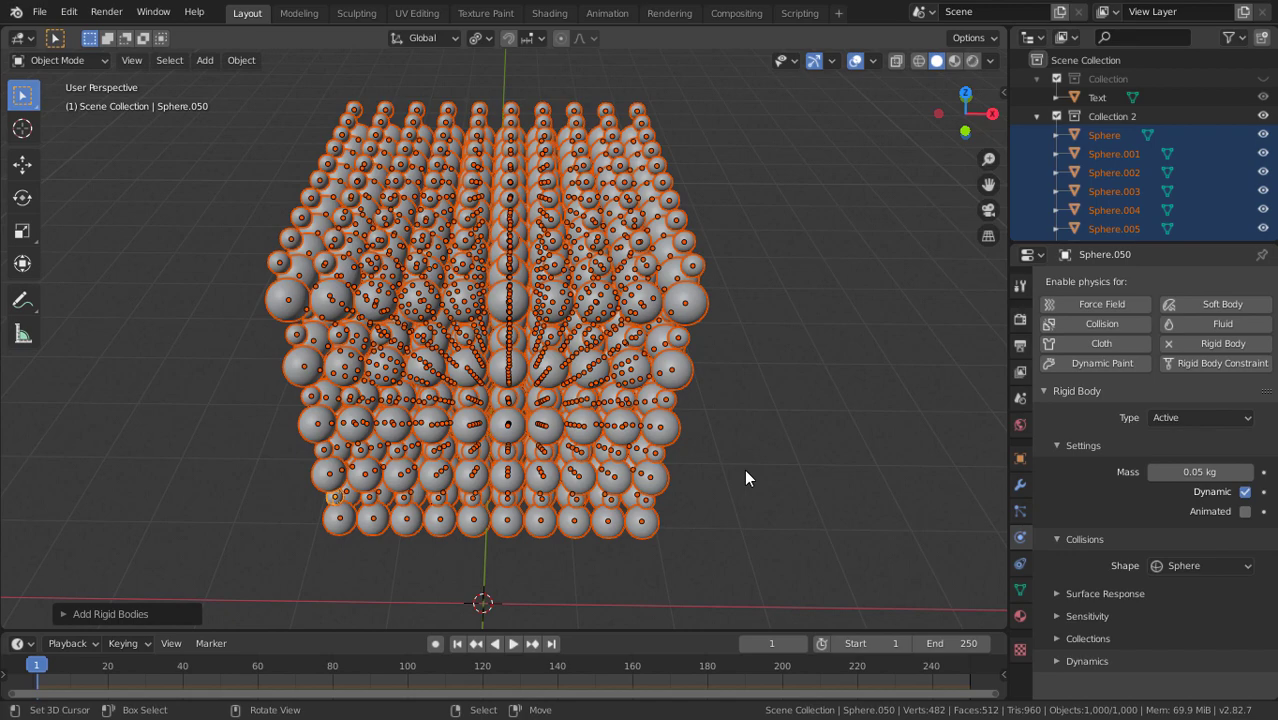
pyautogui.moveTo(745, 478); pyautogui.dragTo(673, 437, button='middle')
pyautogui.click(240, 61)
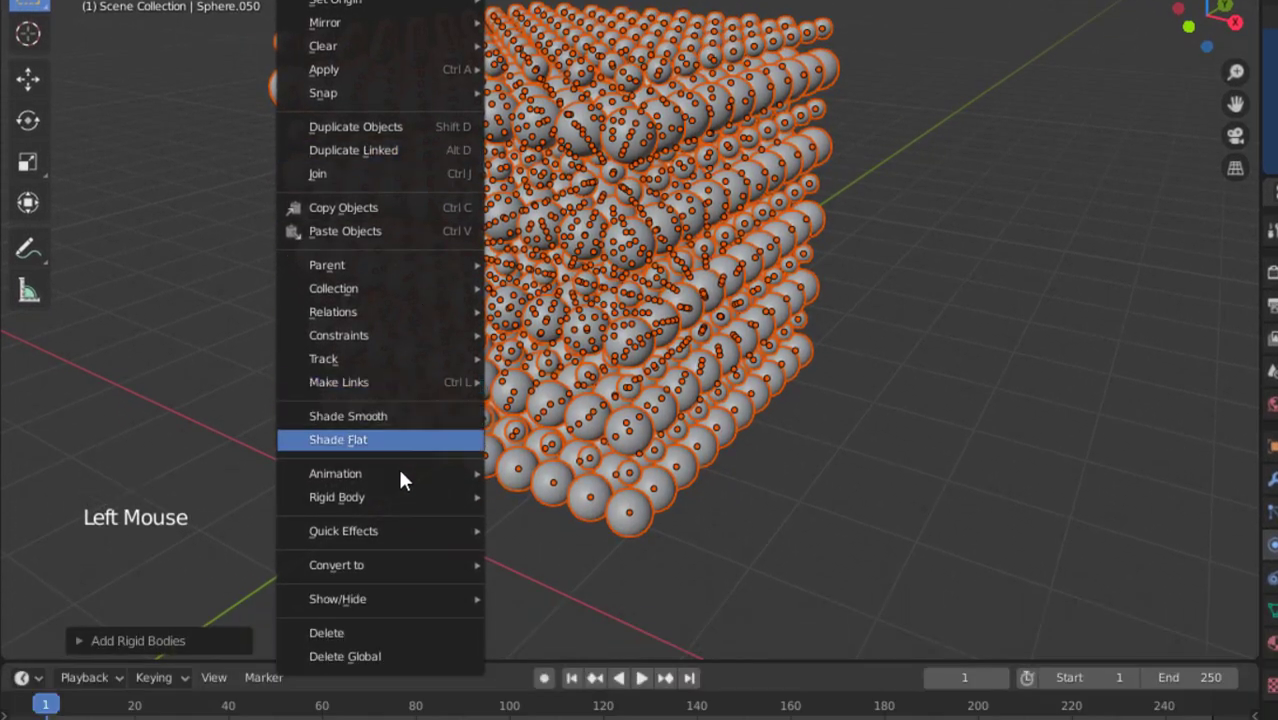
pyautogui.moveTo(313, 490)
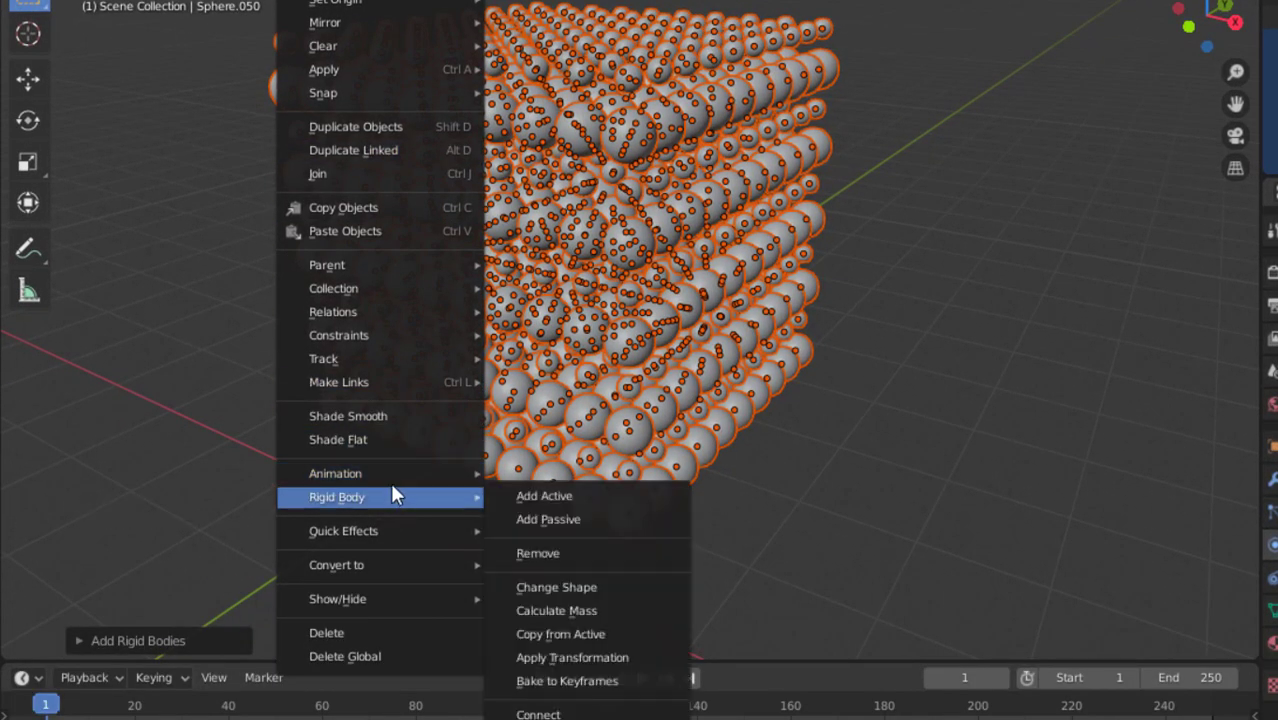
pyautogui.click(578, 636)
# - Unhide the collection that holds the EEVEE text in the viewport
pyautogui.moveTo(762, 476); pyautogui.dragTo(708, 350, button='middle')
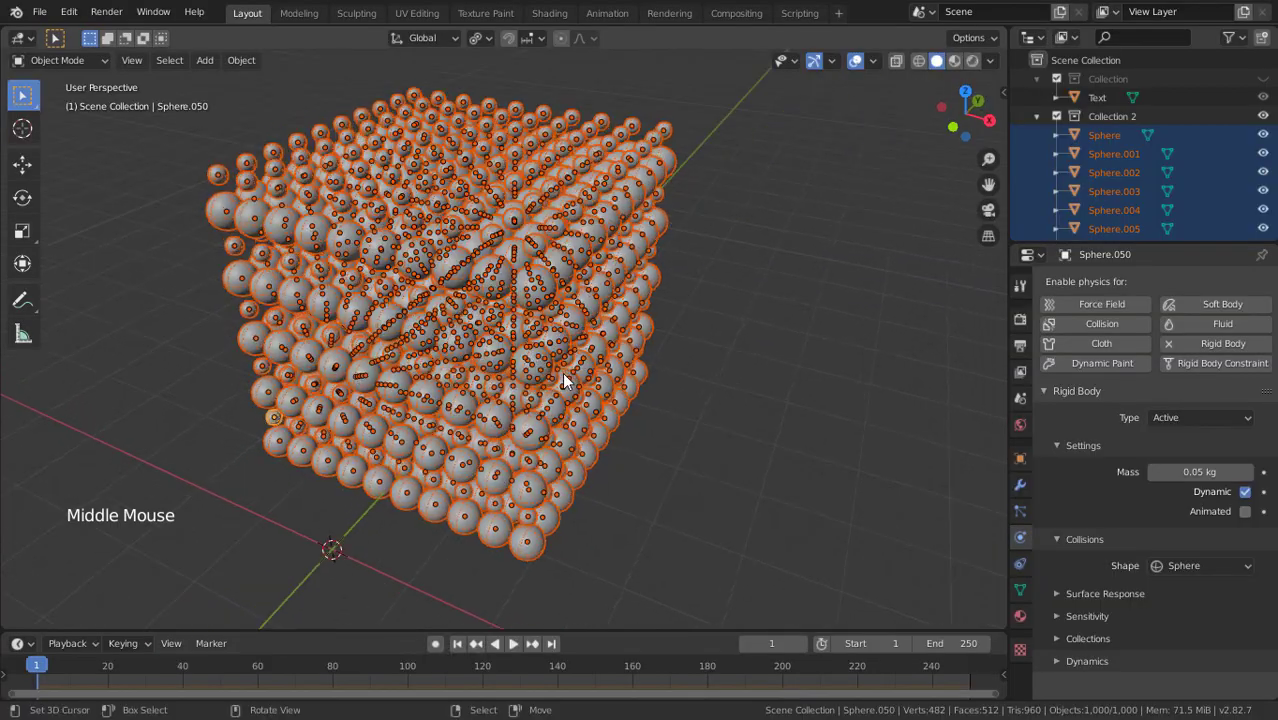
pyautogui.scroll(3, 563, 380)
pyautogui.moveTo(563, 380); pyautogui.dragTo(727, 393, button='middle')
pyautogui.scroll(-4, 727, 393)
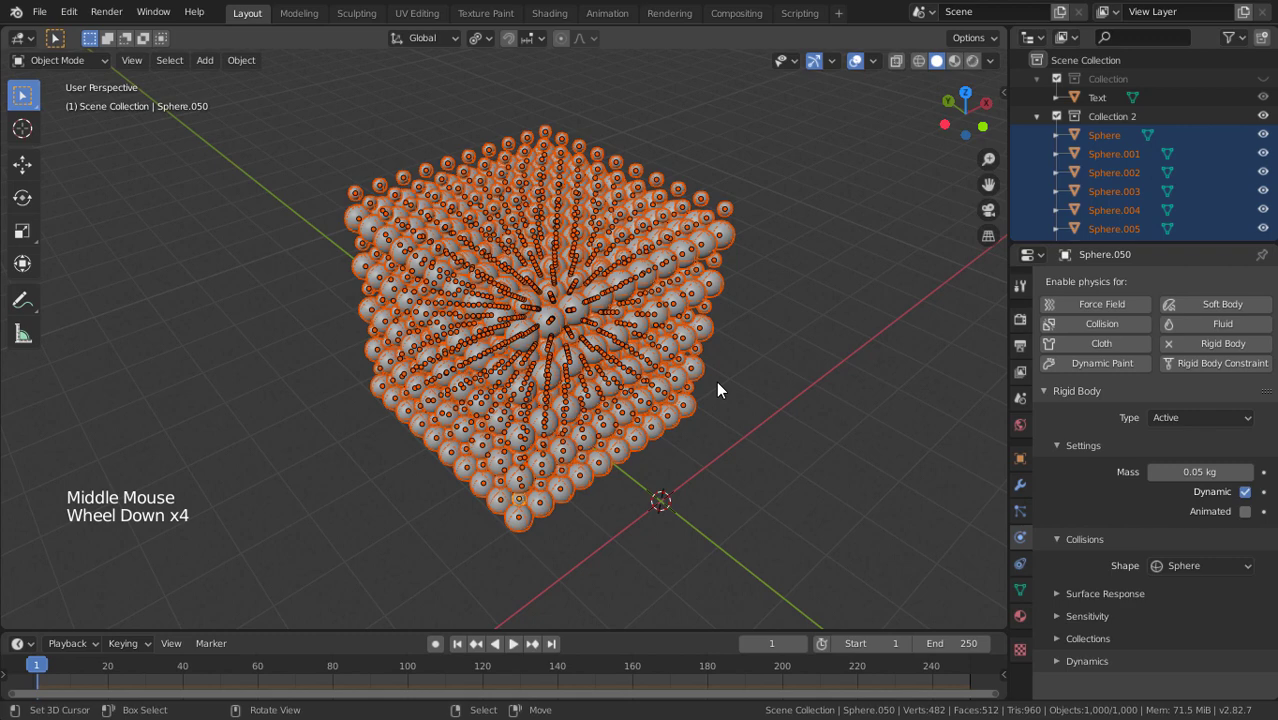
pyautogui.scroll(-1, 716, 389)
pyautogui.moveTo(716, 389); pyautogui.dragTo(628, 372, button='middle')
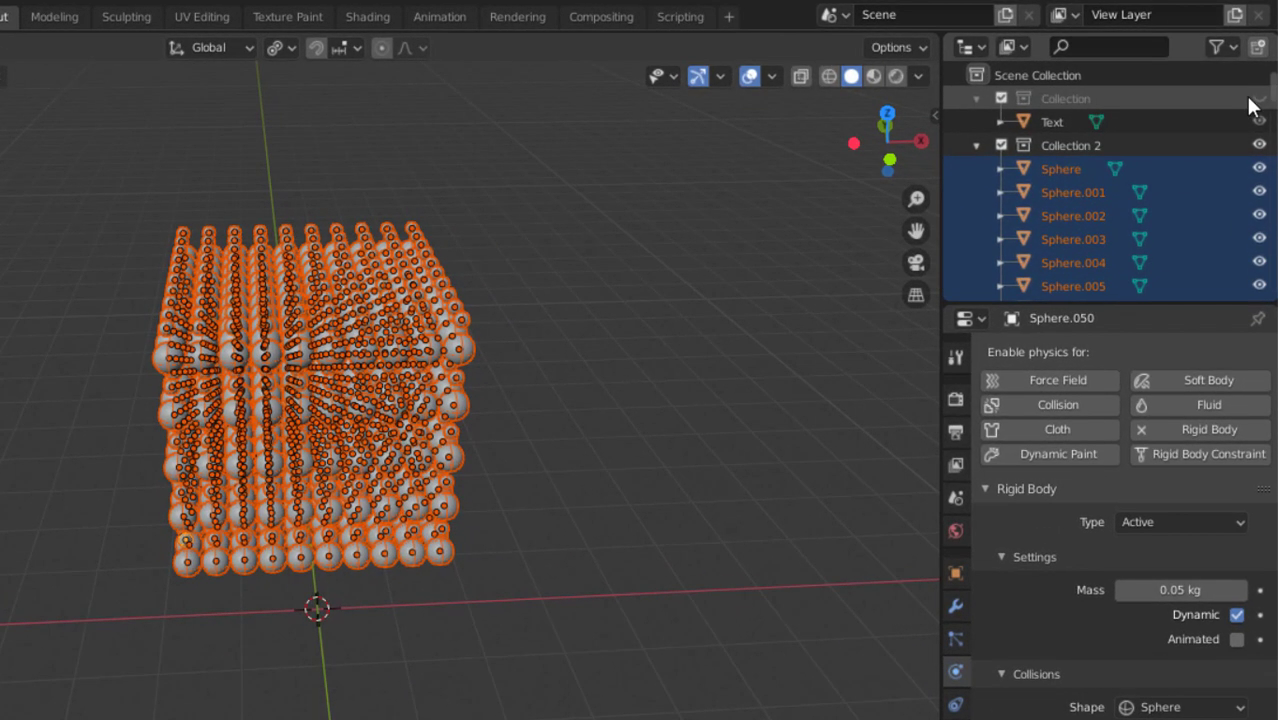
pyautogui.click(1259, 99)
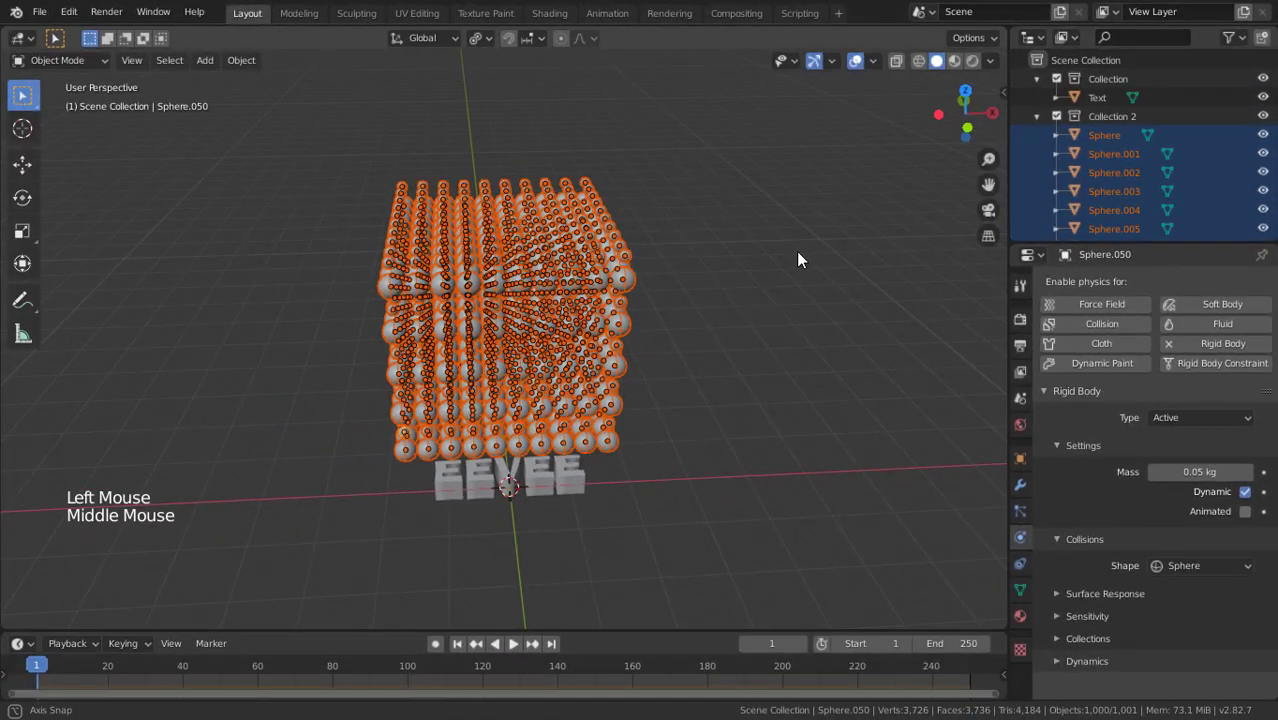
# - Select the EEVEE text and give it a rigid body of type Passive
pyautogui.moveTo(680, 321); pyautogui.dragTo(366, 638, button='middle')
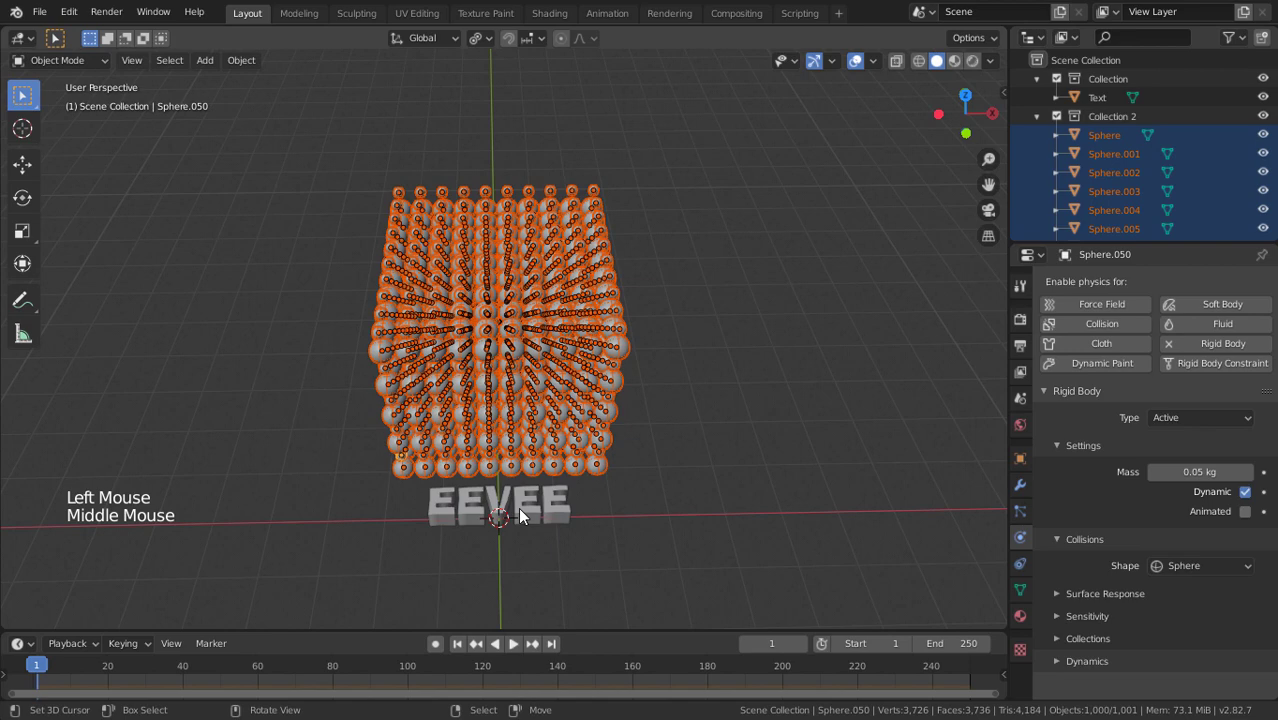
pyautogui.rightClick(519, 510)
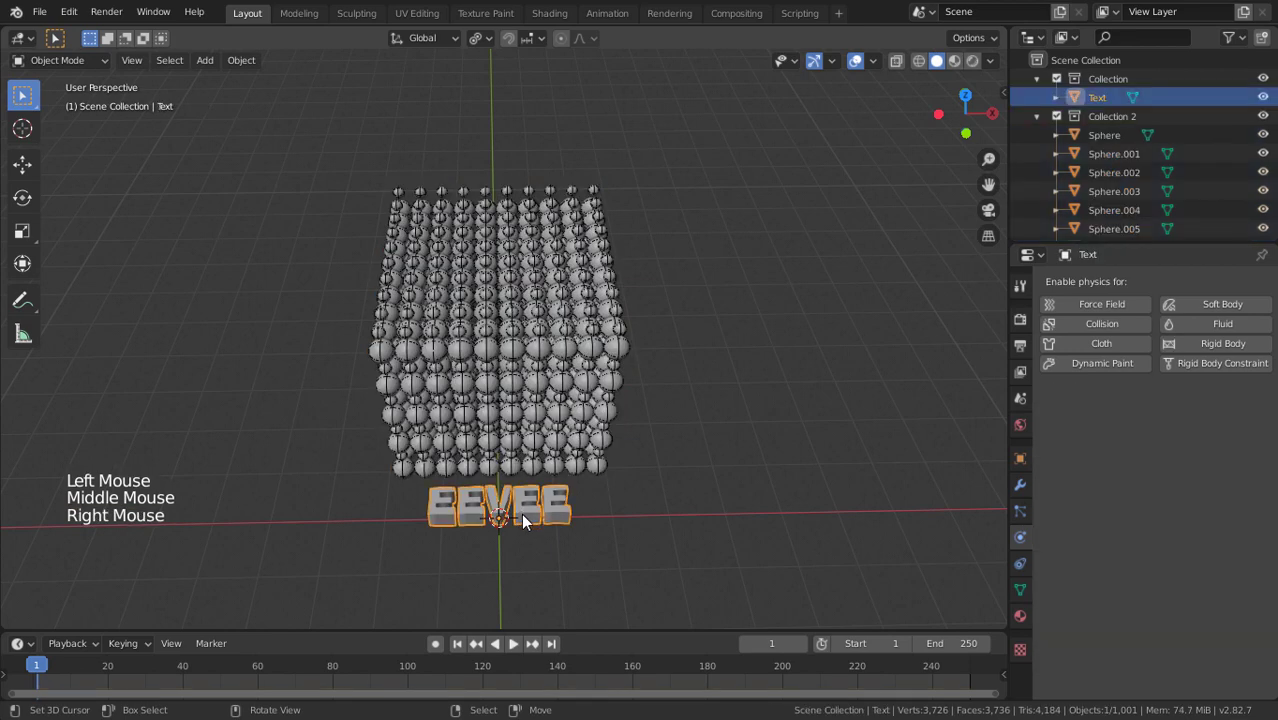
pyautogui.keyDown('shift'); pyautogui.moveTo(519, 510); pyautogui.dragTo(581, 388, button='middle'); pyautogui.keyUp('shift')
pyautogui.scroll(4, 640, 396)
pyautogui.keyDown('shift'); pyautogui.moveTo(682, 394); pyautogui.dragTo(660, 372, button='middle'); pyautogui.keyUp('shift')
pyautogui.click(1192, 343)
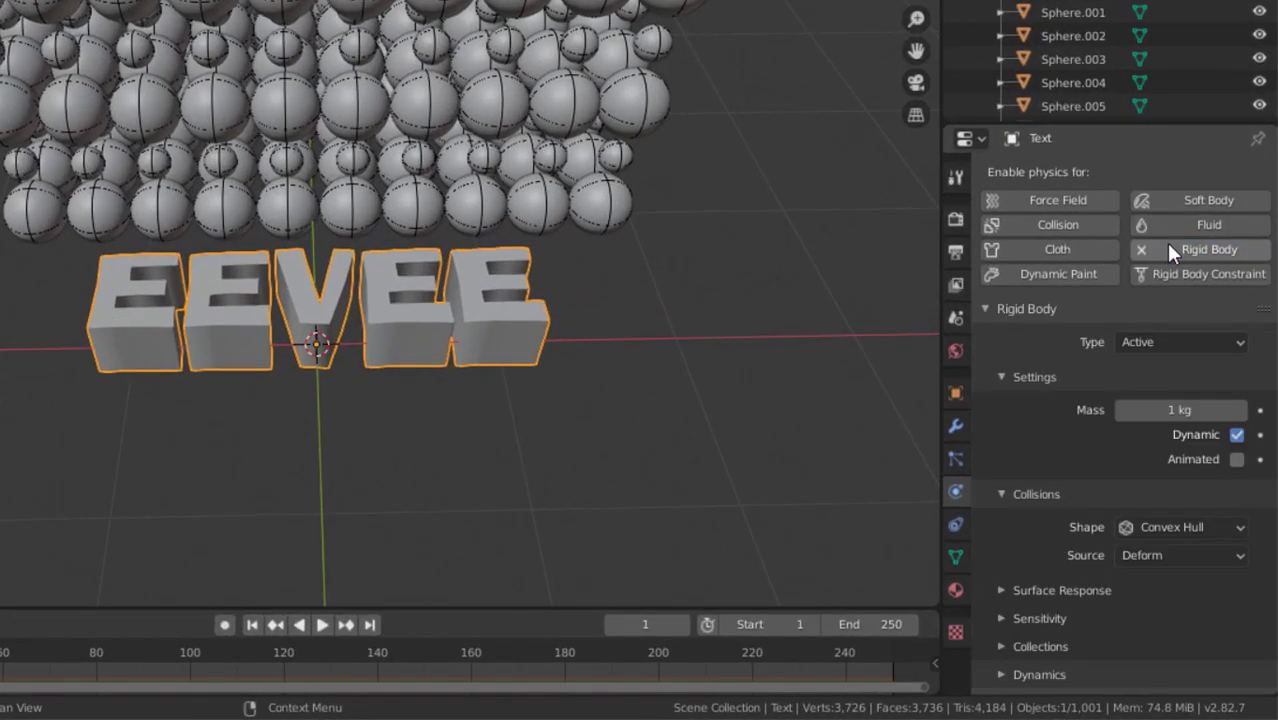
pyautogui.click(1150, 340)
pyautogui.click(1156, 392)
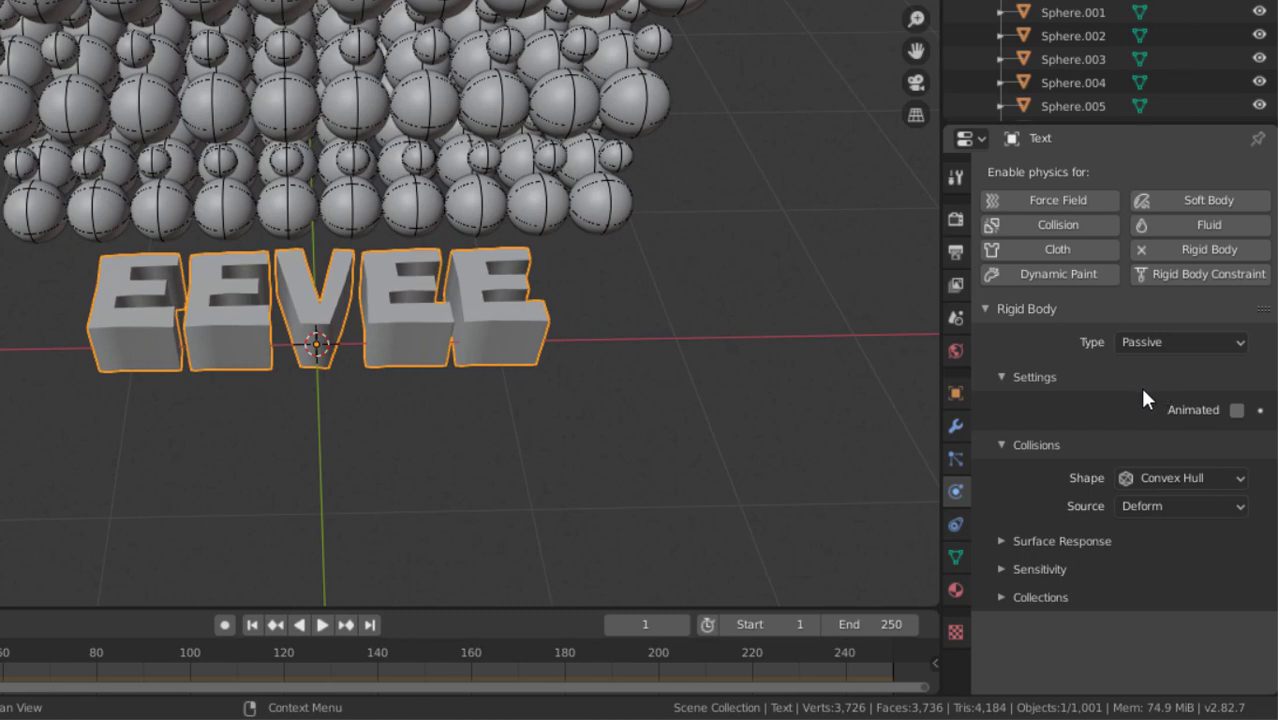
# - Set the text's rigid body collision shape to Mesh and its surface friction to 0
pyautogui.click(1154, 478)
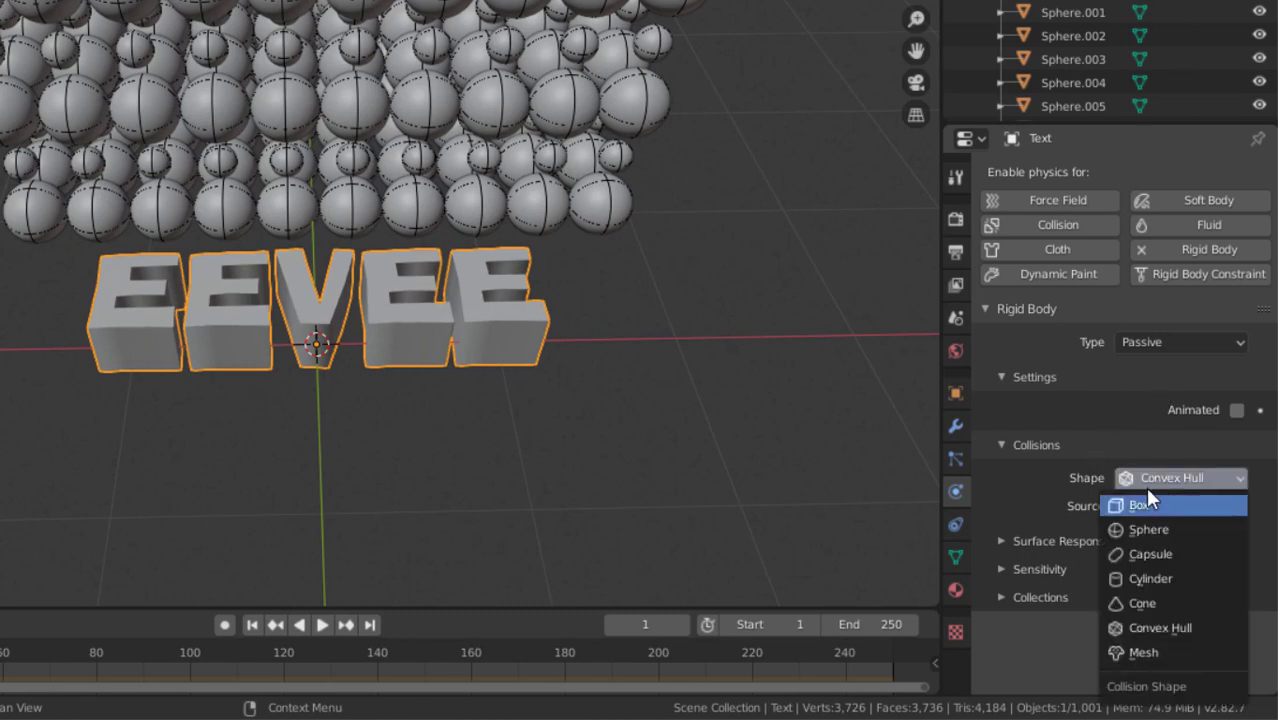
pyautogui.click(1138, 652)
pyautogui.click(1003, 568)
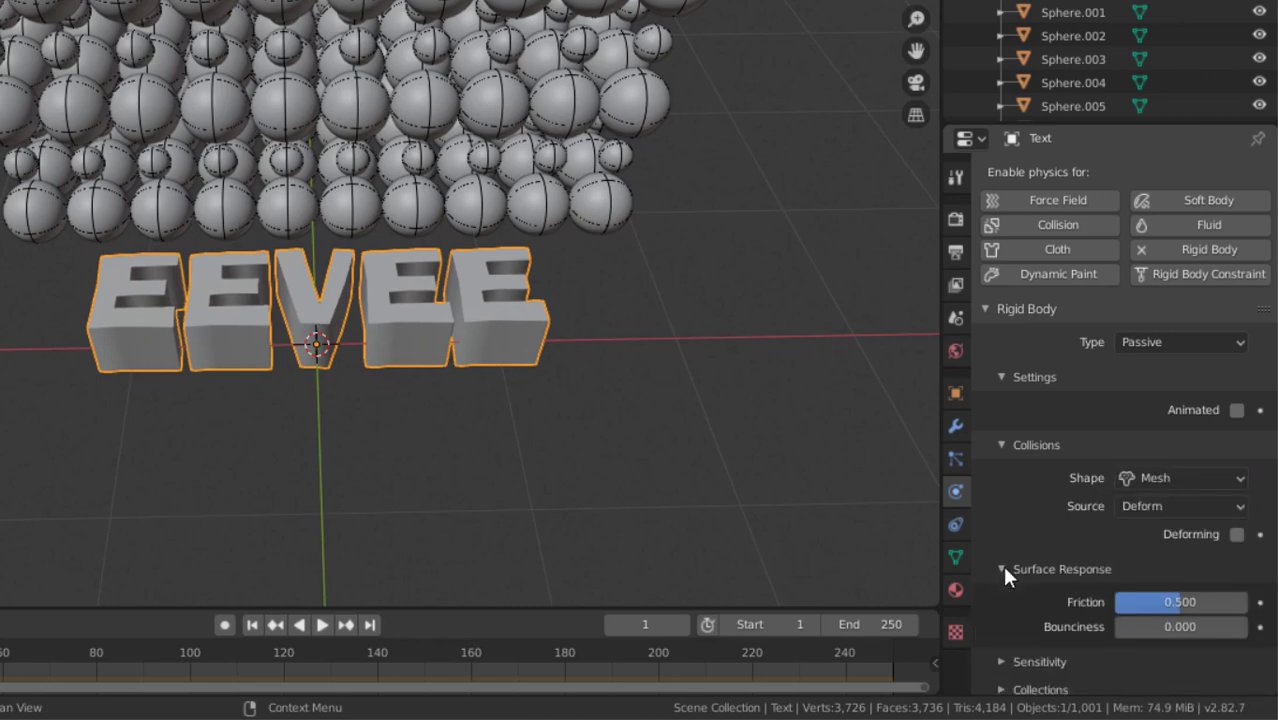
pyautogui.scroll(-1, 1001, 562)
pyautogui.click(1185, 593)
pyautogui.write('0')
pyautogui.press('Return')
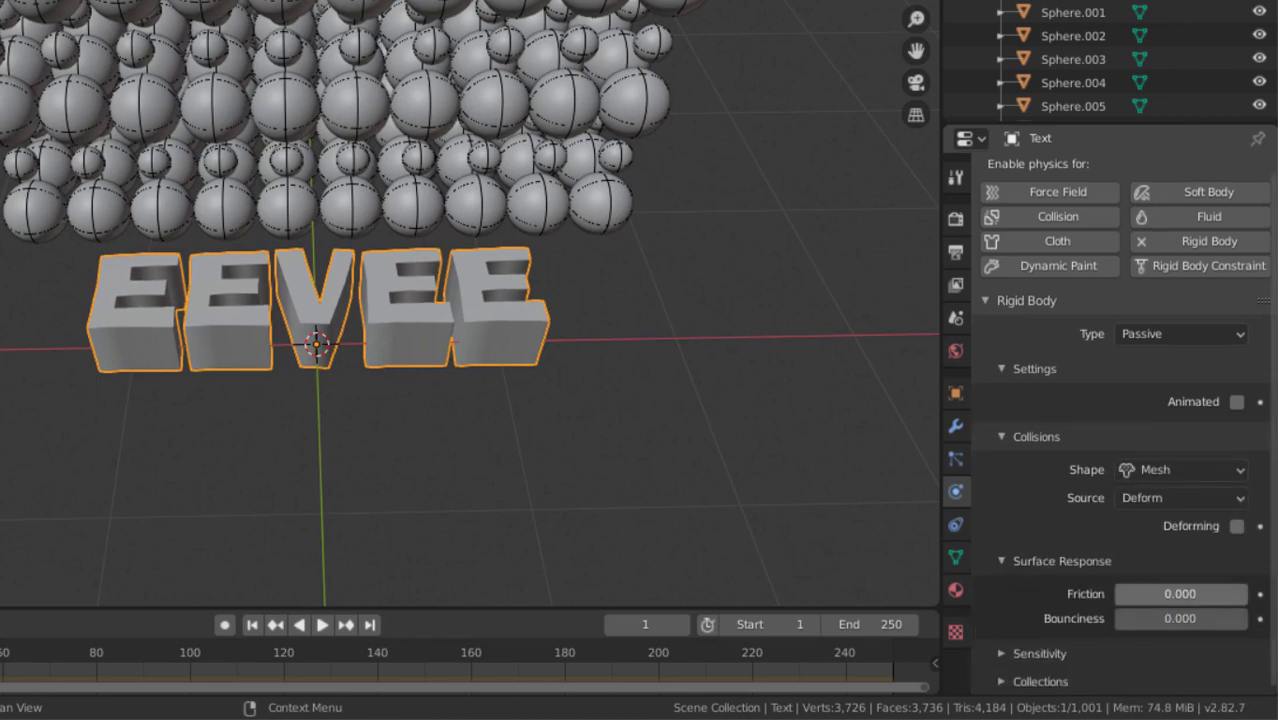
pyautogui.scroll(-1, 827, 335)
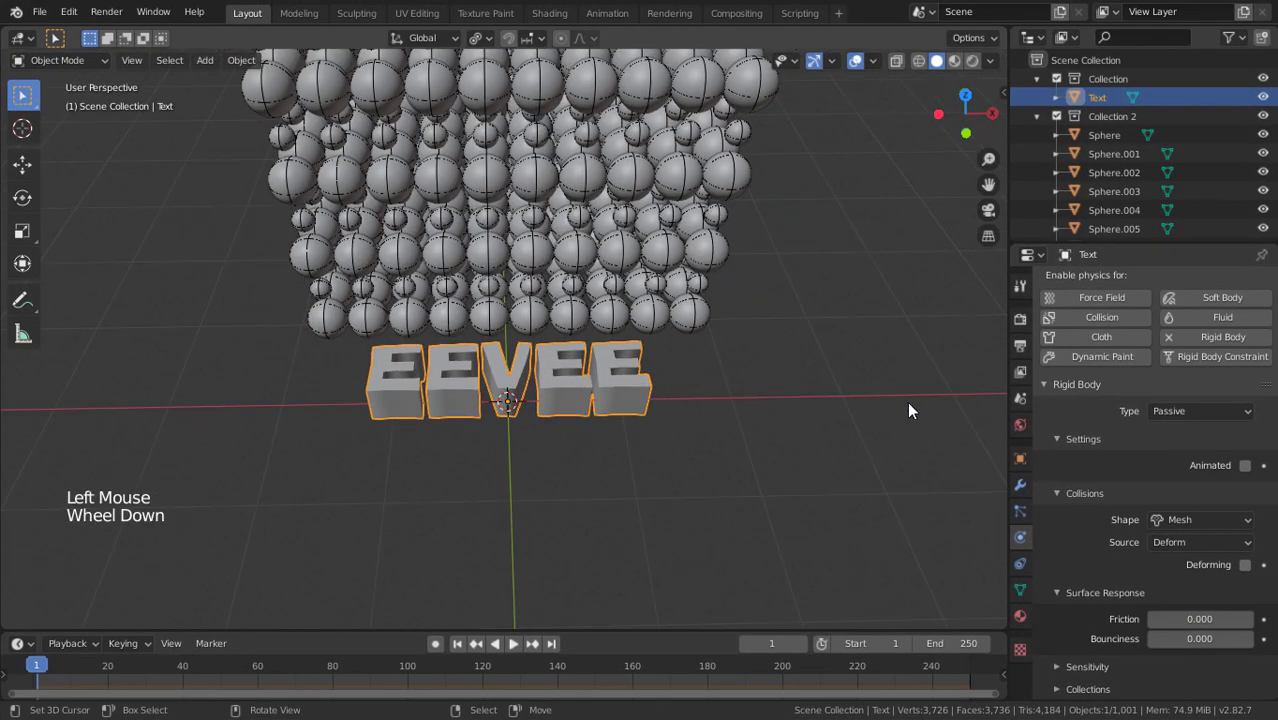
# - In front view, add a force field of type Force at the 3D cursor in the middle of the text
pyautogui.moveTo(909, 404); pyautogui.dragTo(845, 372, button='middle')
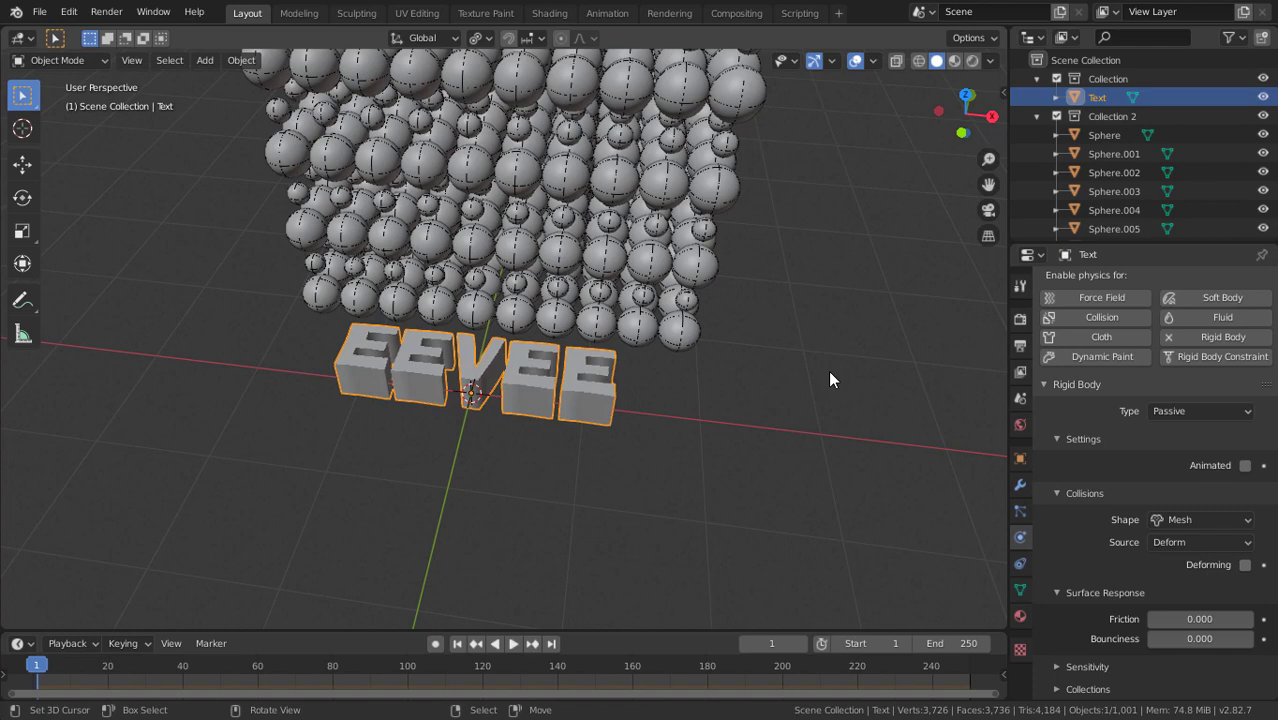
pyautogui.moveTo(828, 371); pyautogui.dragTo(610, 378, button='middle')
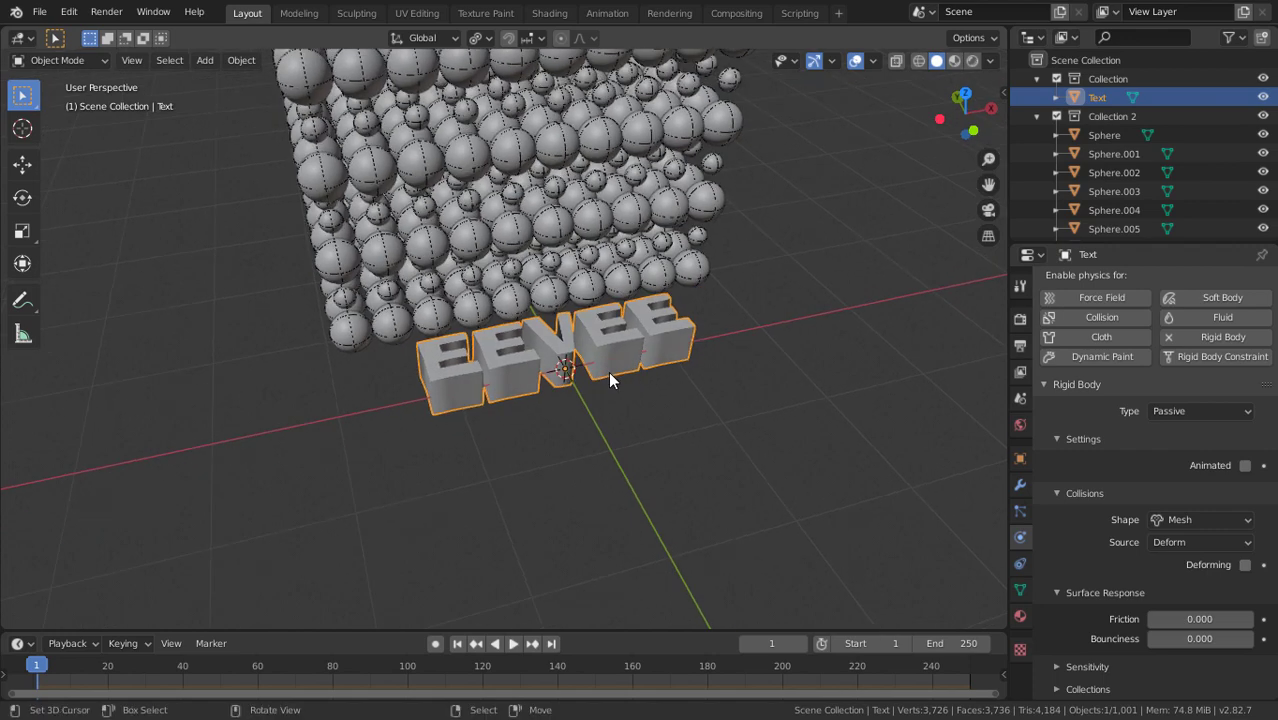
pyautogui.press('KP_1')
pyautogui.keyDown('shift'); pyautogui.scroll(2, 608, 371); pyautogui.keyUp('shift')
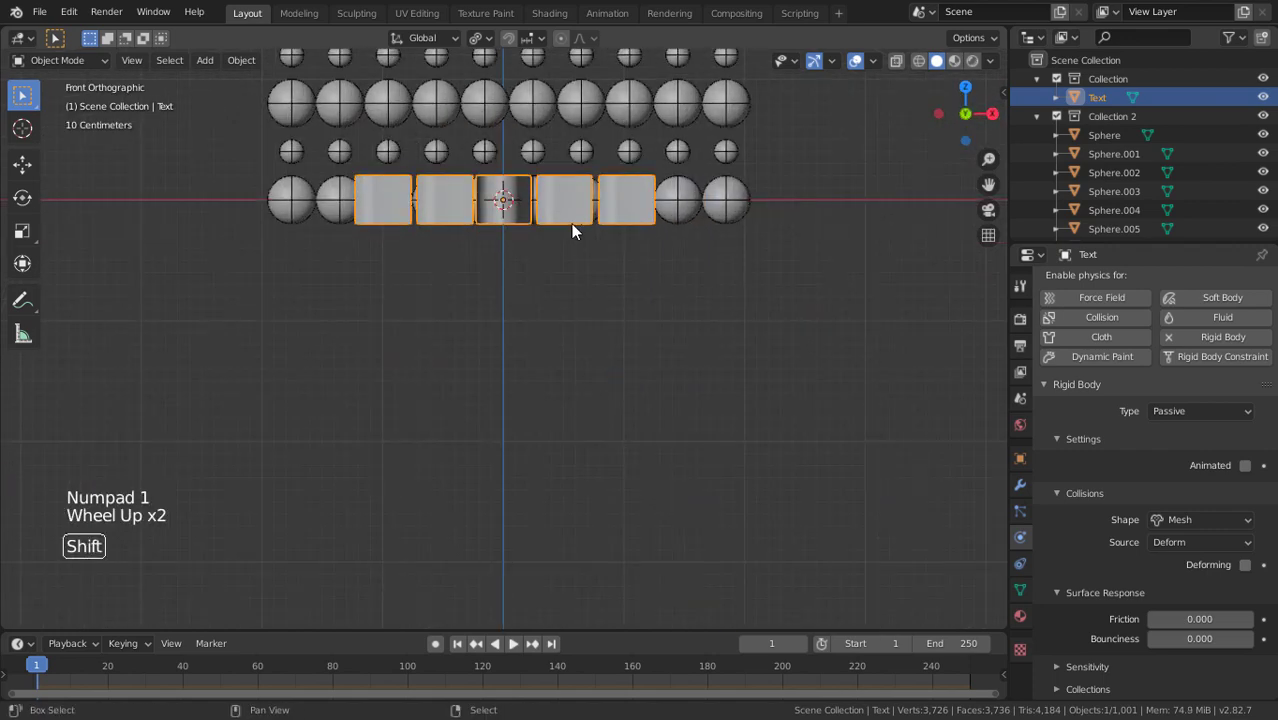
pyautogui.keyDown('shift'); pyautogui.moveTo(571, 223); pyautogui.dragTo(604, 364, button='middle'); pyautogui.keyUp('shift')
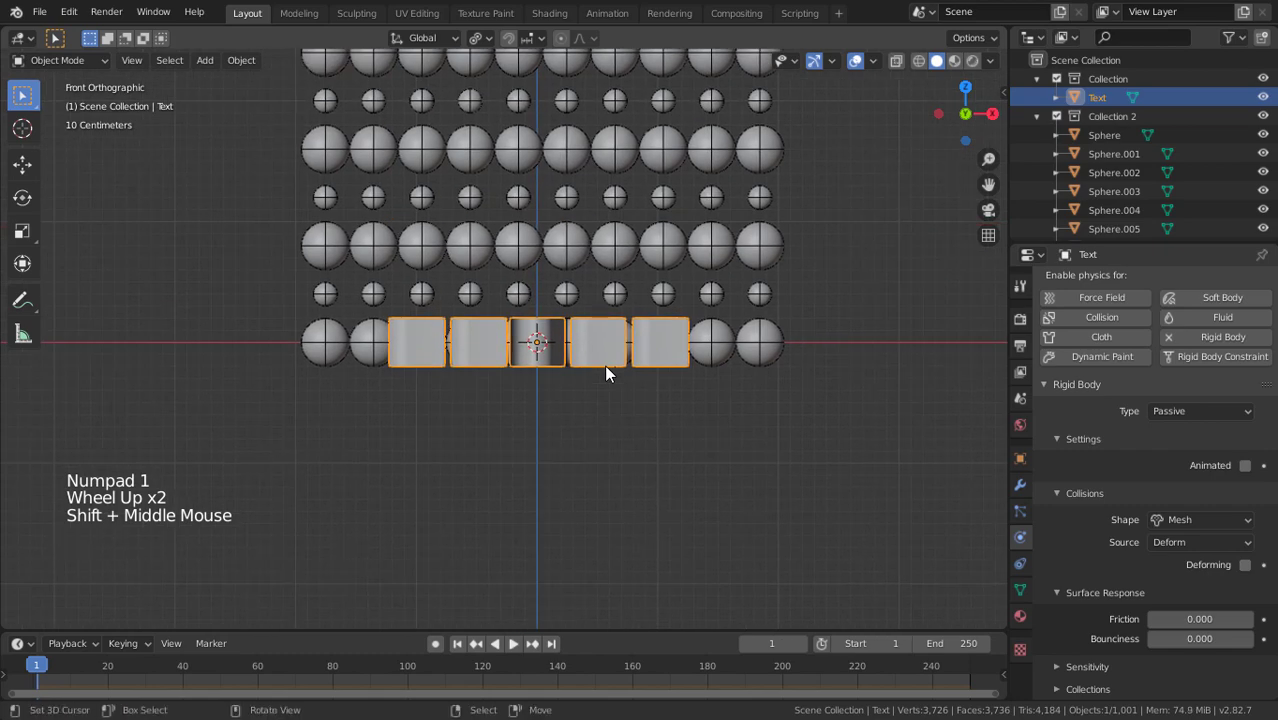
pyautogui.hotkey('shift', 'a')
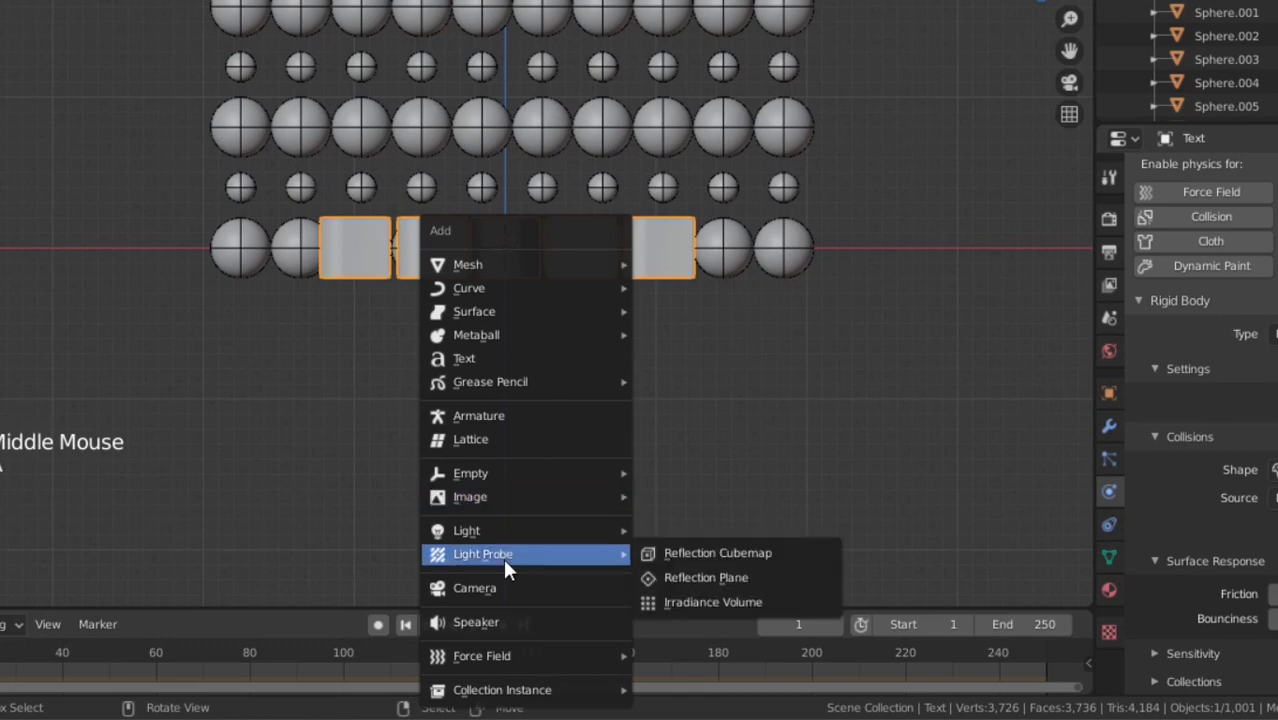
pyautogui.moveTo(520, 650)
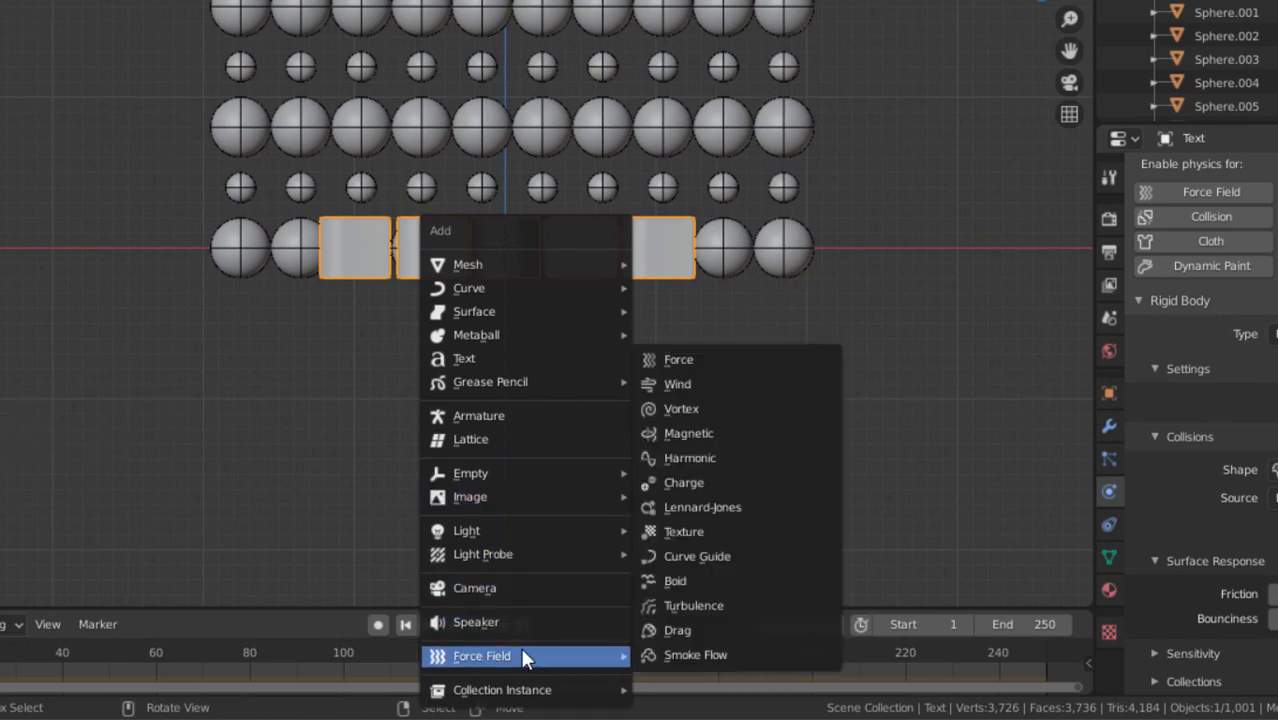
pyautogui.click(697, 365)
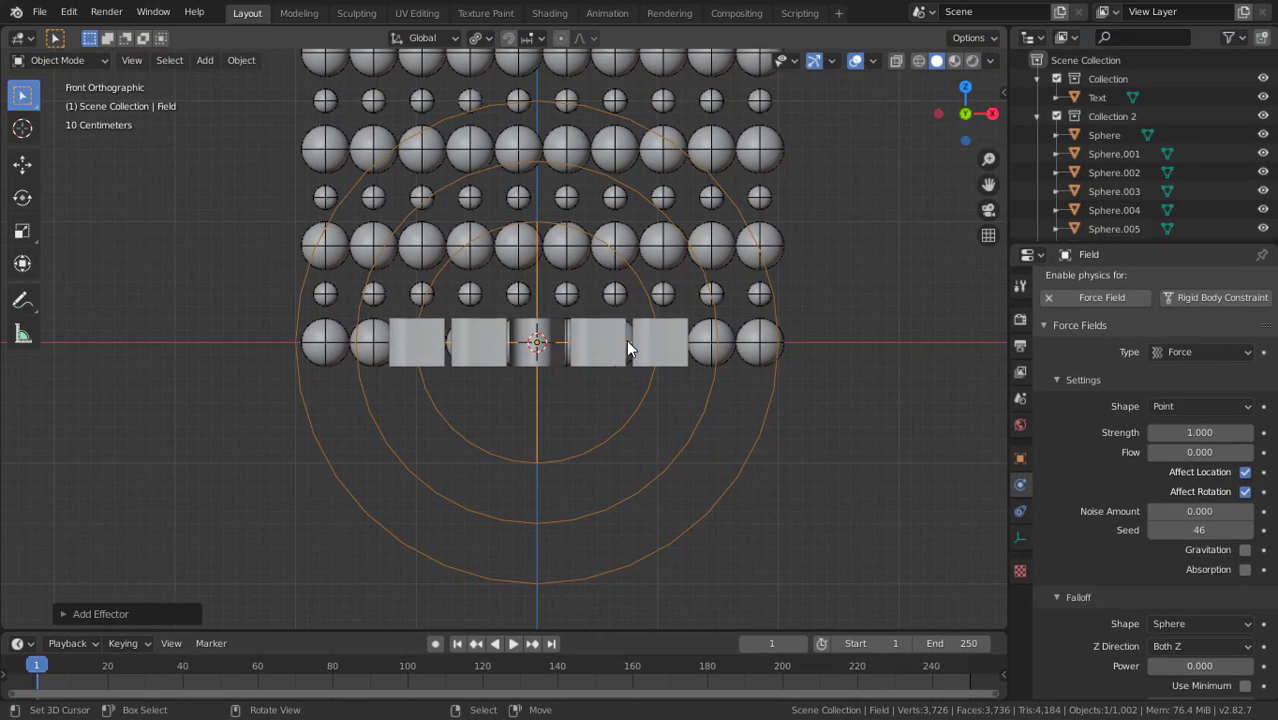
# - Move the force field straight up to slightly above the text and set its strength to -50
pyautogui.press('g')
pyautogui.click(625, 287)
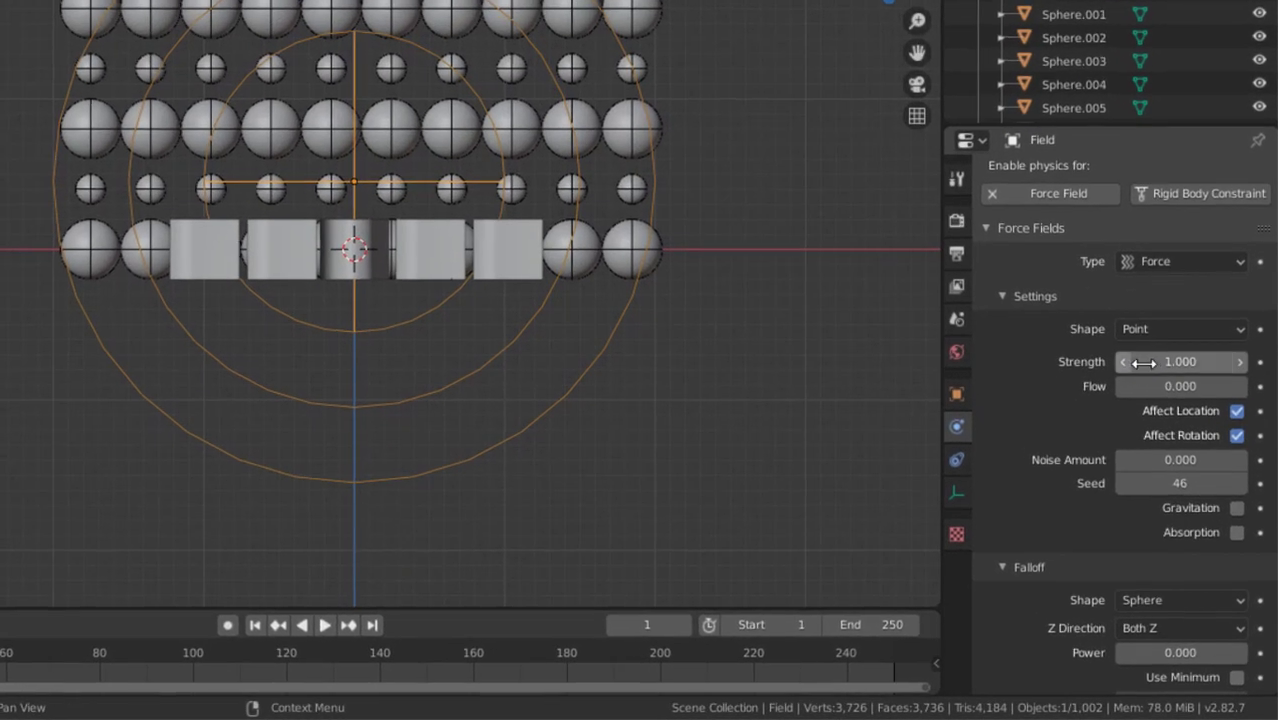
pyautogui.click(1170, 433)
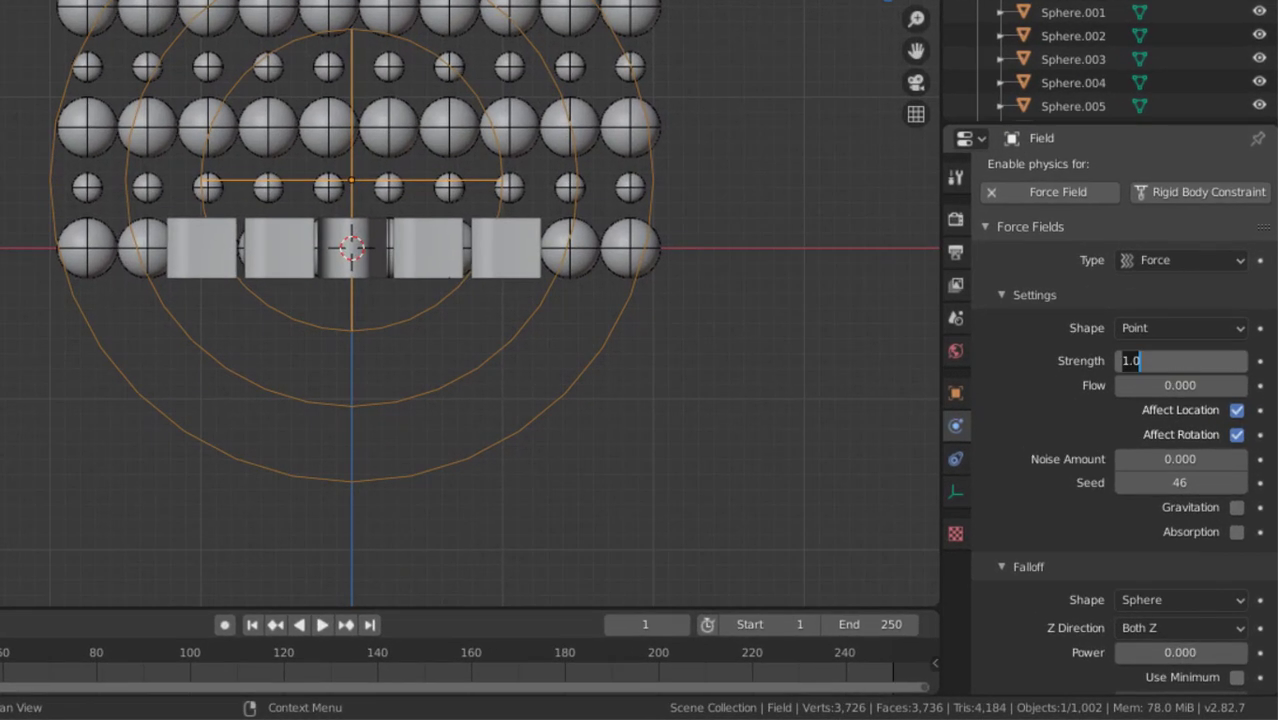
pyautogui.write('-50')
pyautogui.press('Return')
pyautogui.scroll(-2, 596, 346)
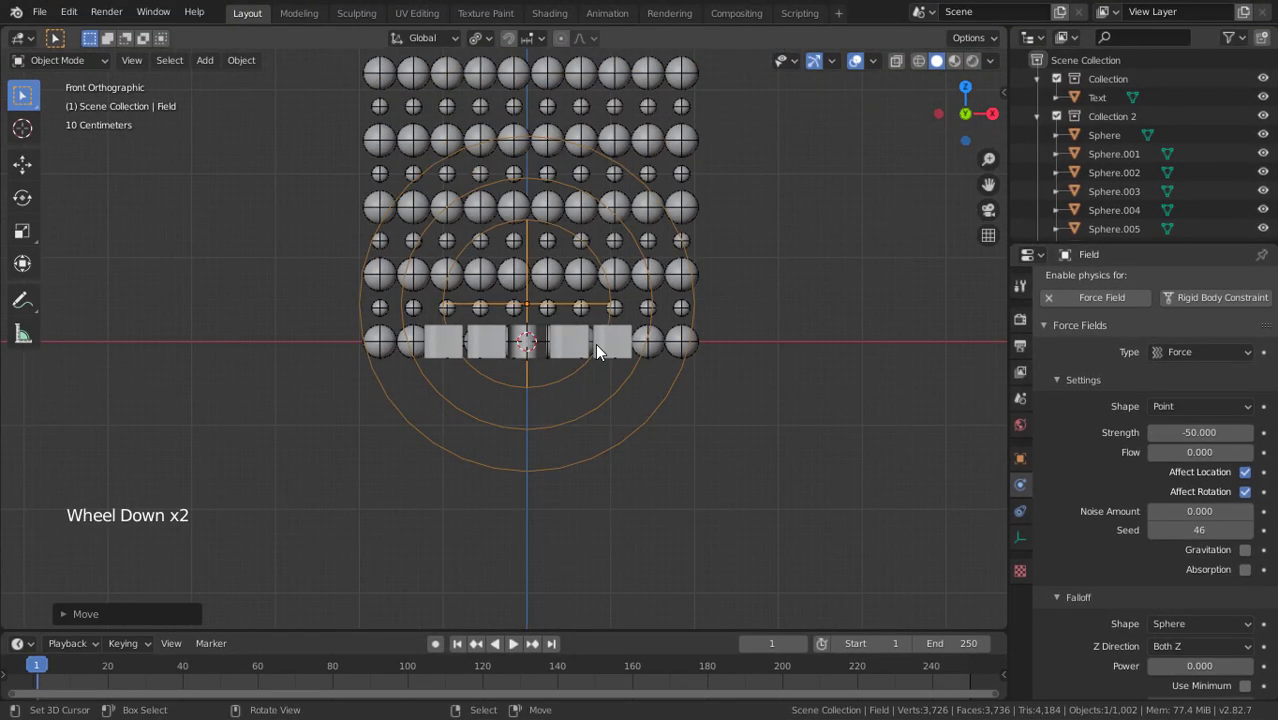
pyautogui.keyDown('shift'); pyautogui.moveTo(596, 346); pyautogui.dragTo(618, 410, button='middle'); pyautogui.keyUp('shift')
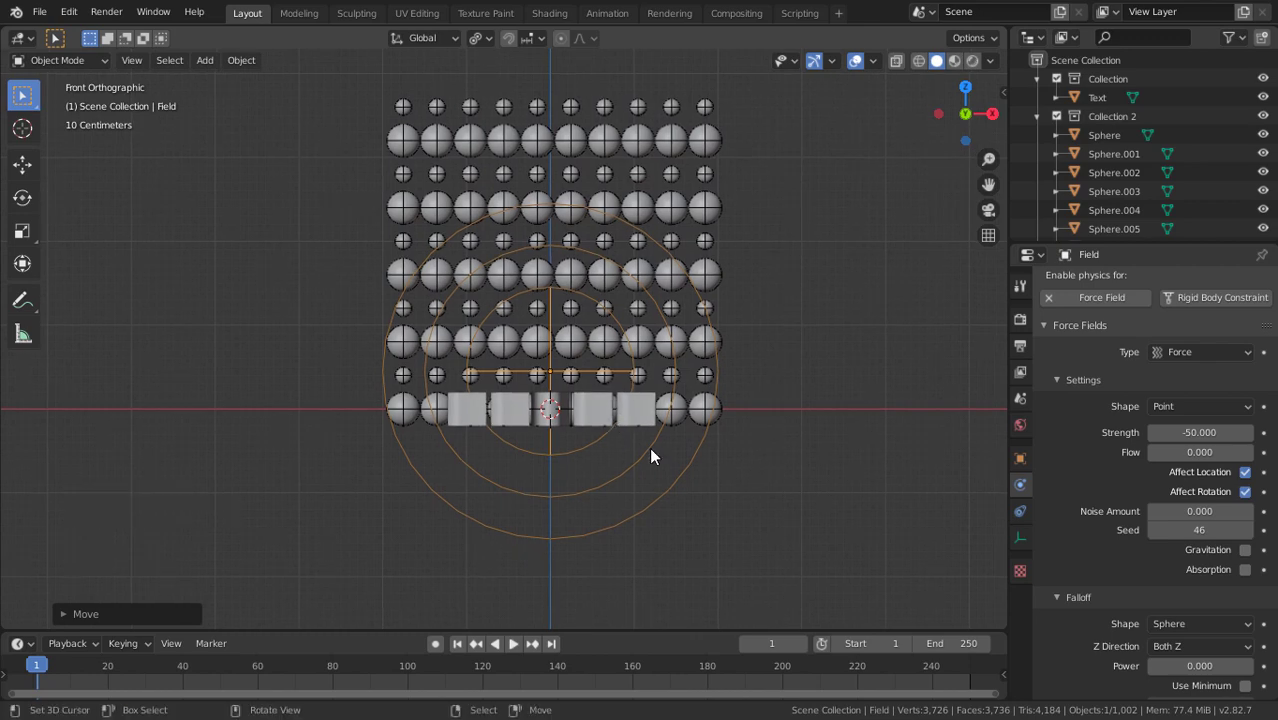
# - Set the scene's Rigid Body World steps per second to 120
pyautogui.click(1020, 319)
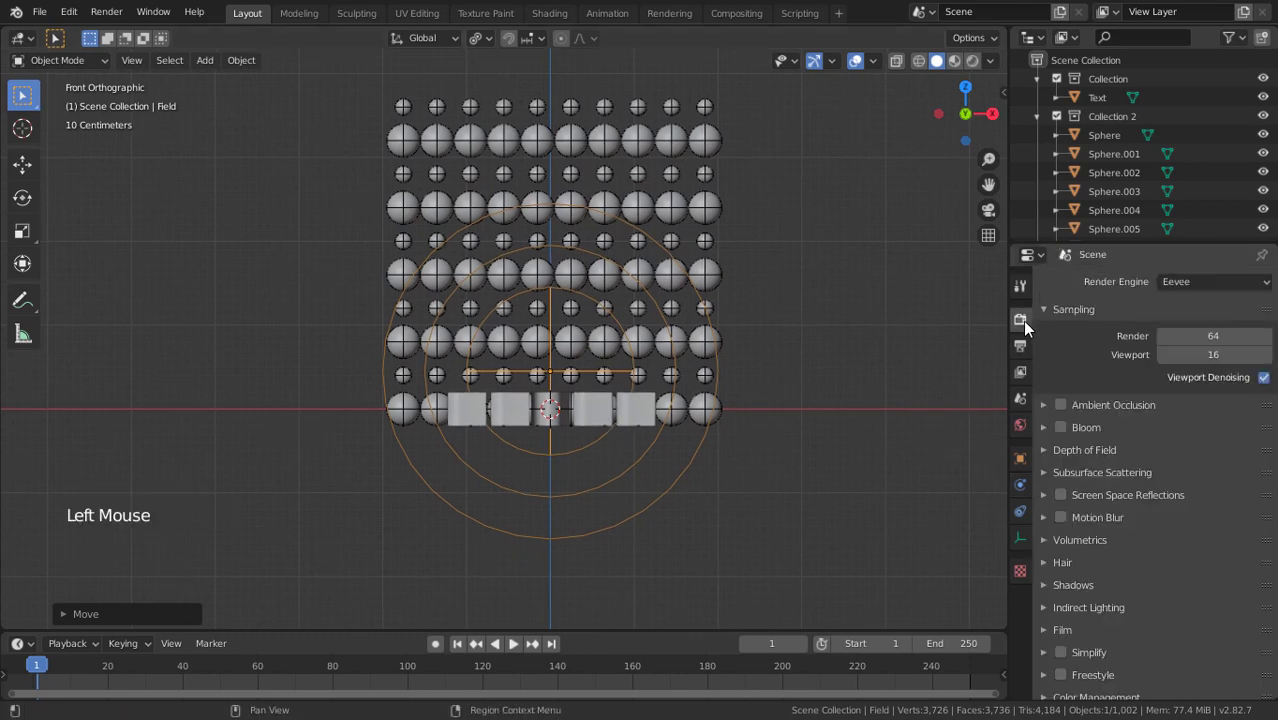
pyautogui.click(1020, 398)
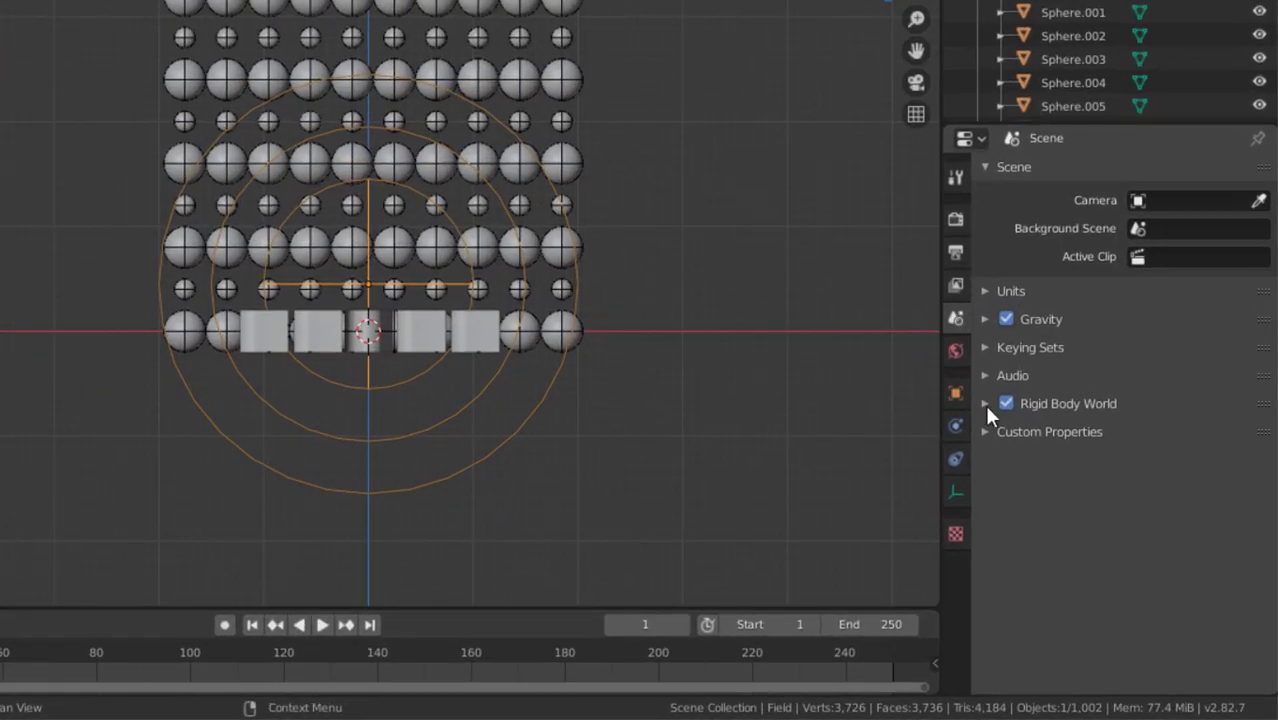
pyautogui.click(1042, 466)
pyautogui.scroll(-1, 982, 403)
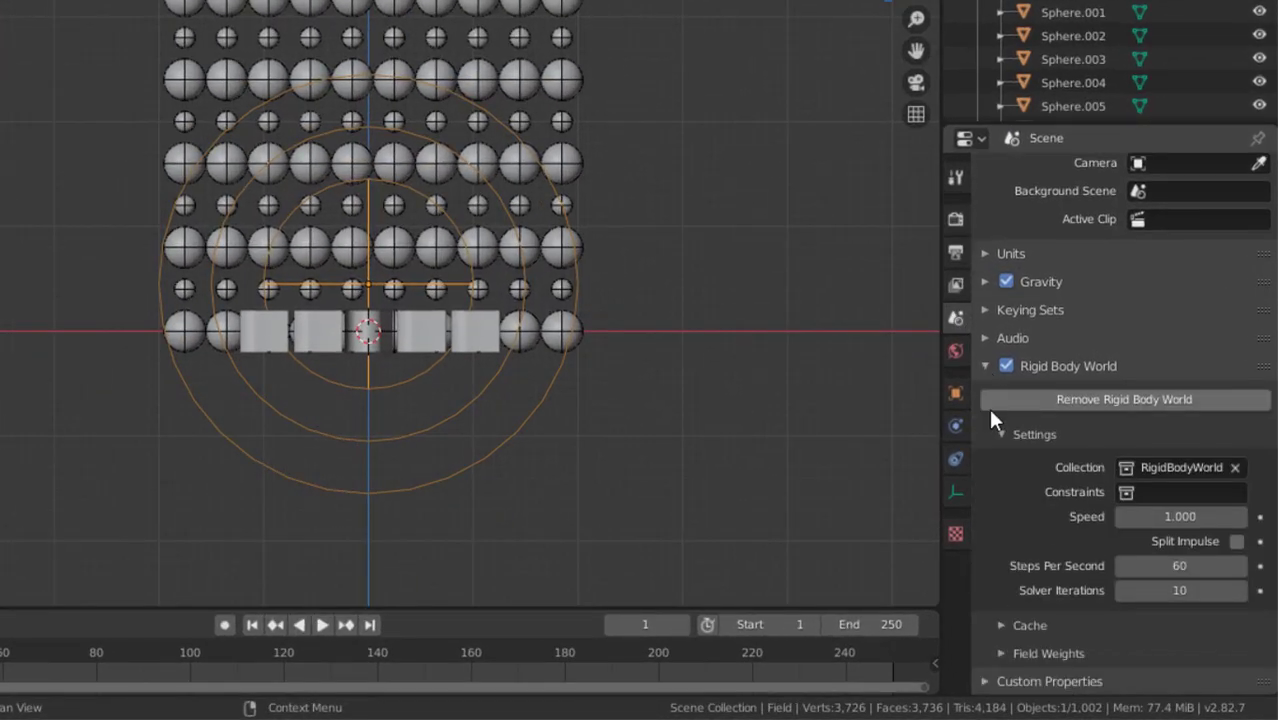
pyautogui.click(1190, 566)
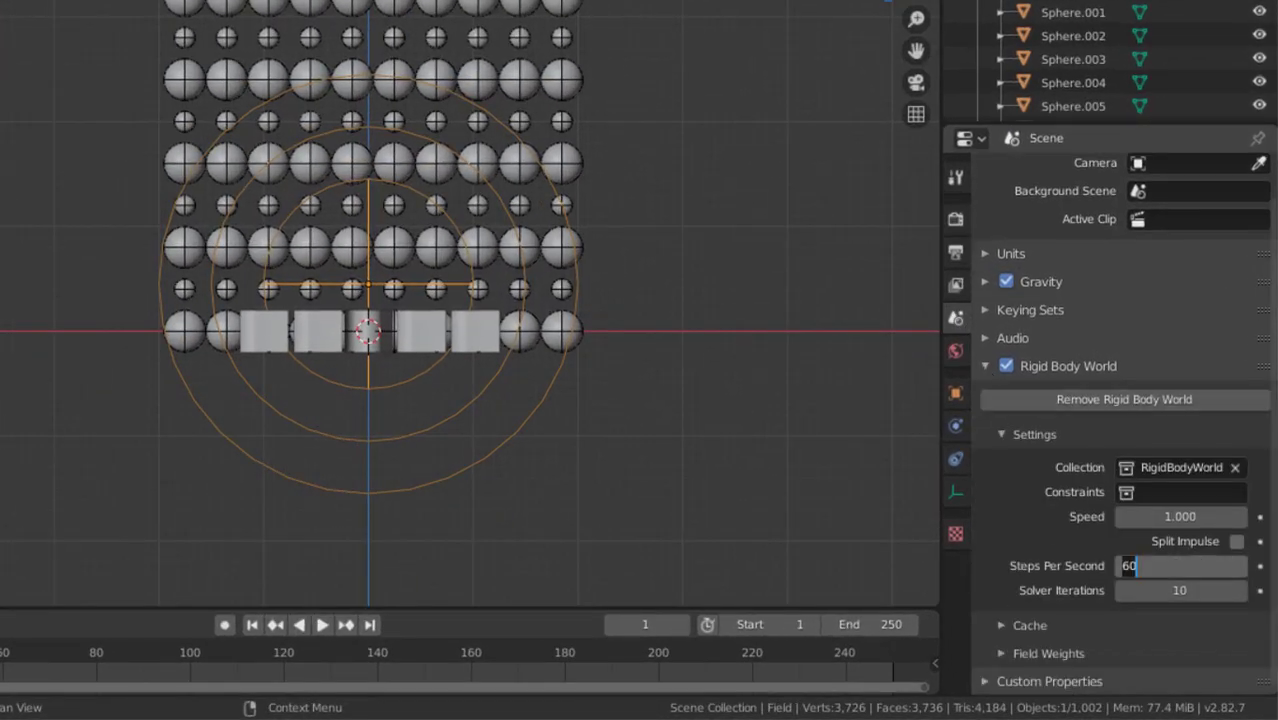
pyautogui.write('120')
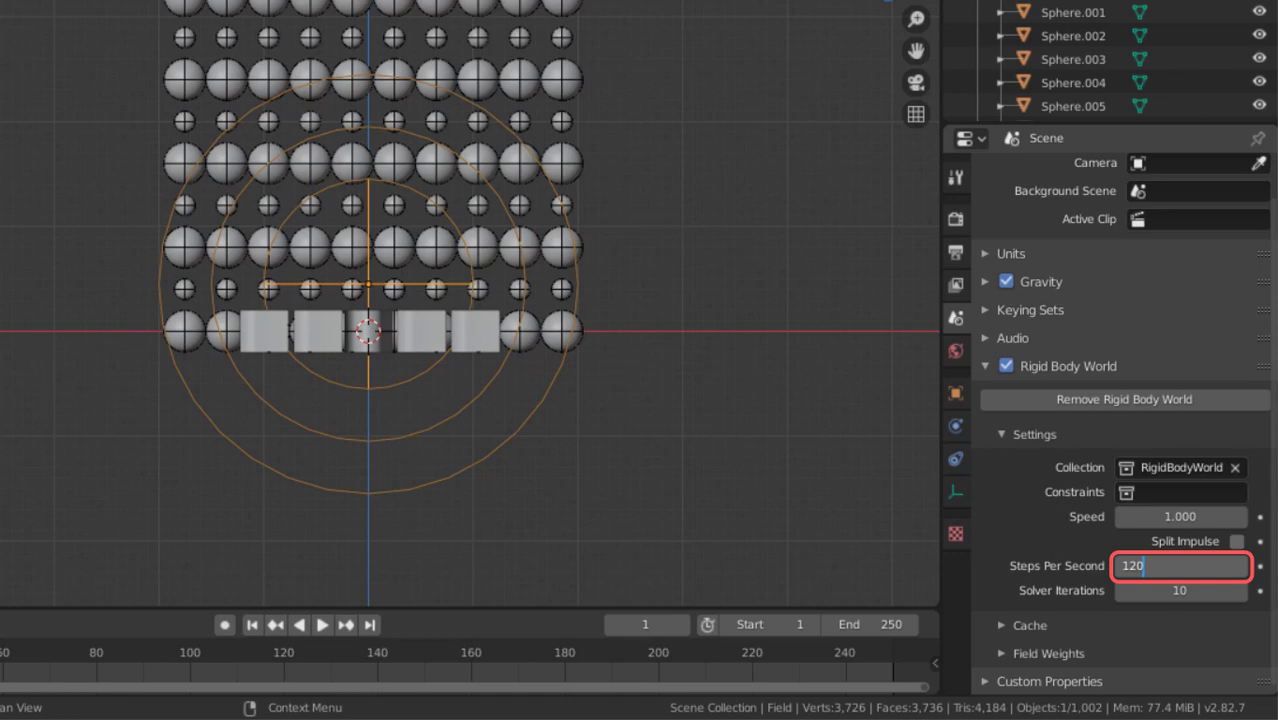
pyautogui.press('Return')
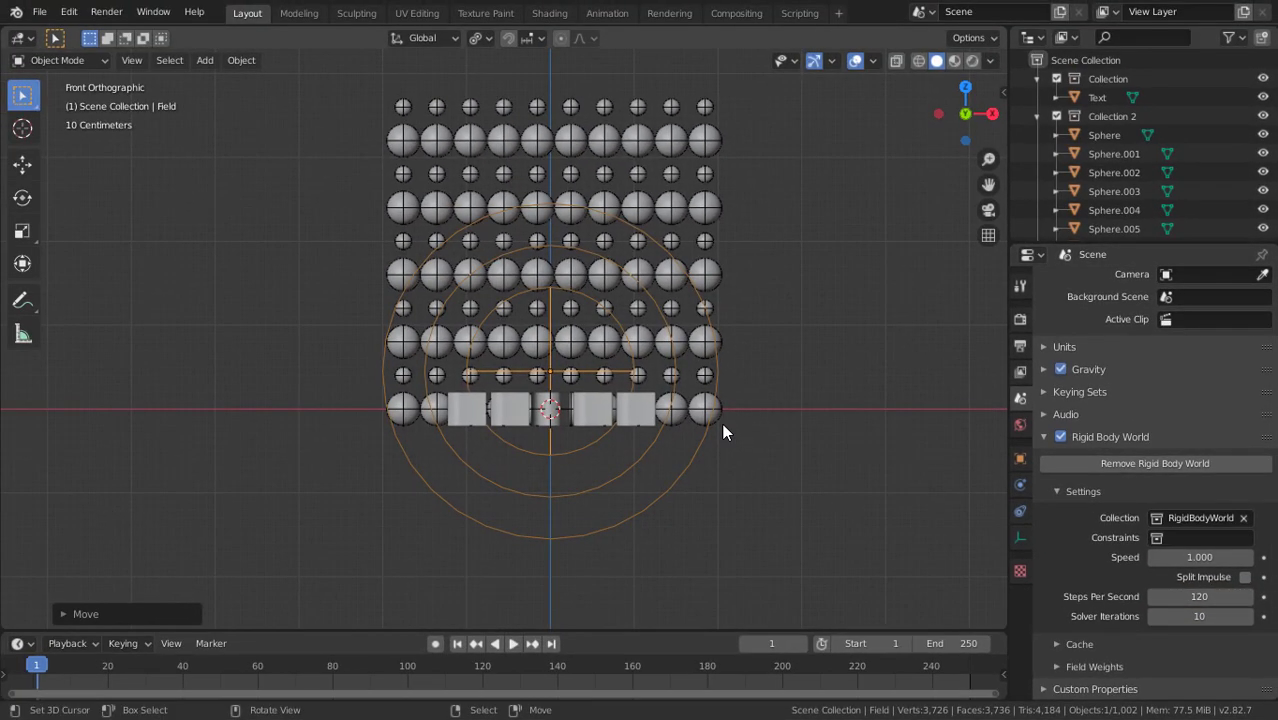
# - Play the rigid body simulation in top view, stop it at frame 105 and view the sphere cluster from the front
pyautogui.press('KP_7')
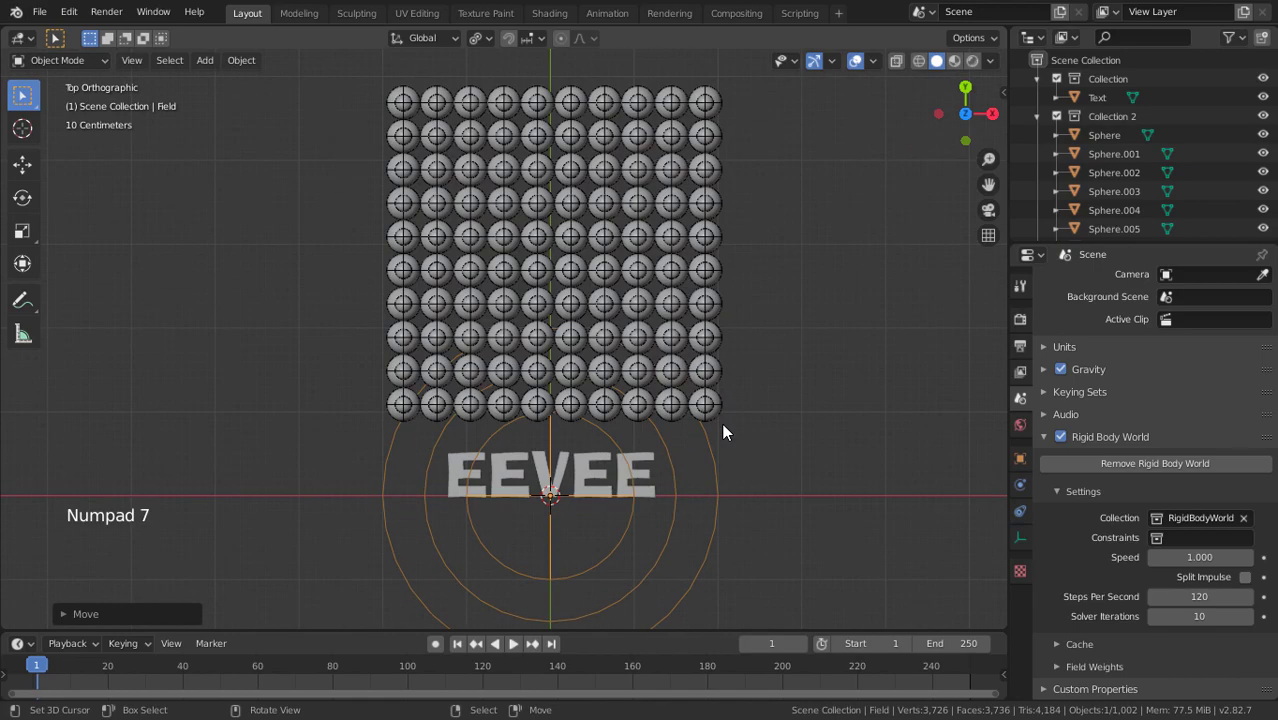
pyautogui.scroll(-2, 723, 432)
pyautogui.click(513, 643)
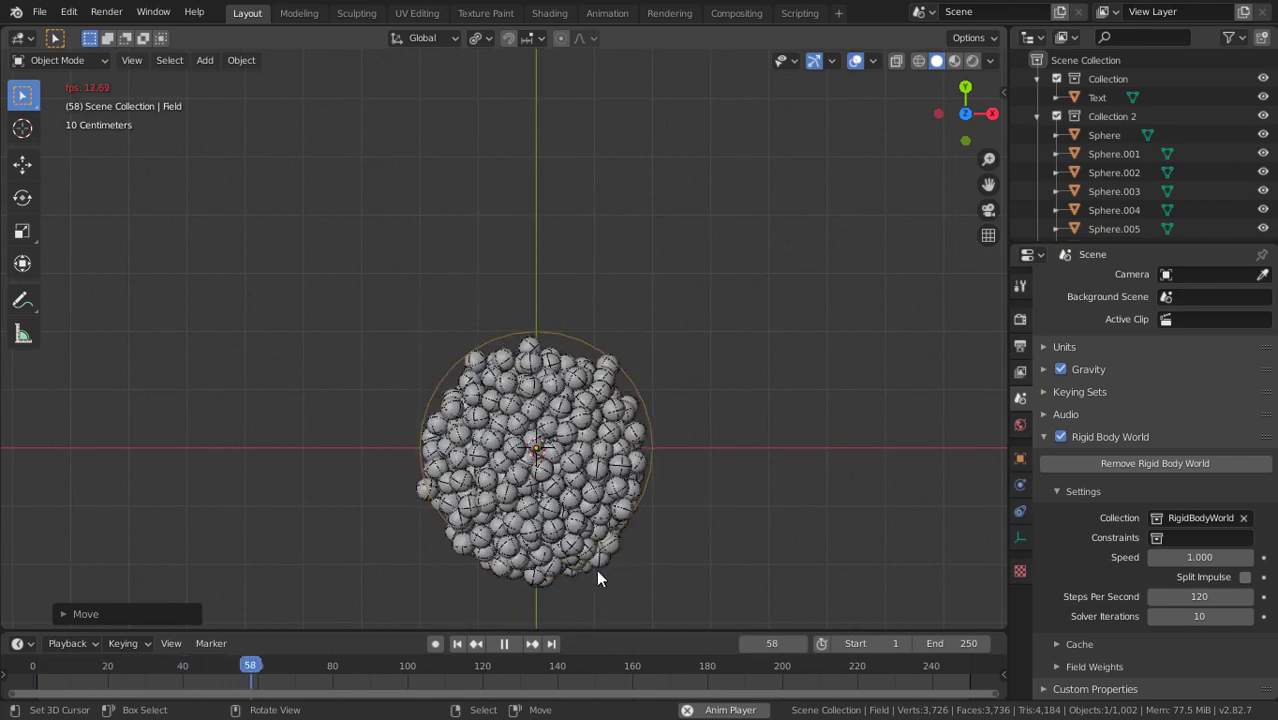
pyautogui.click(510, 643)
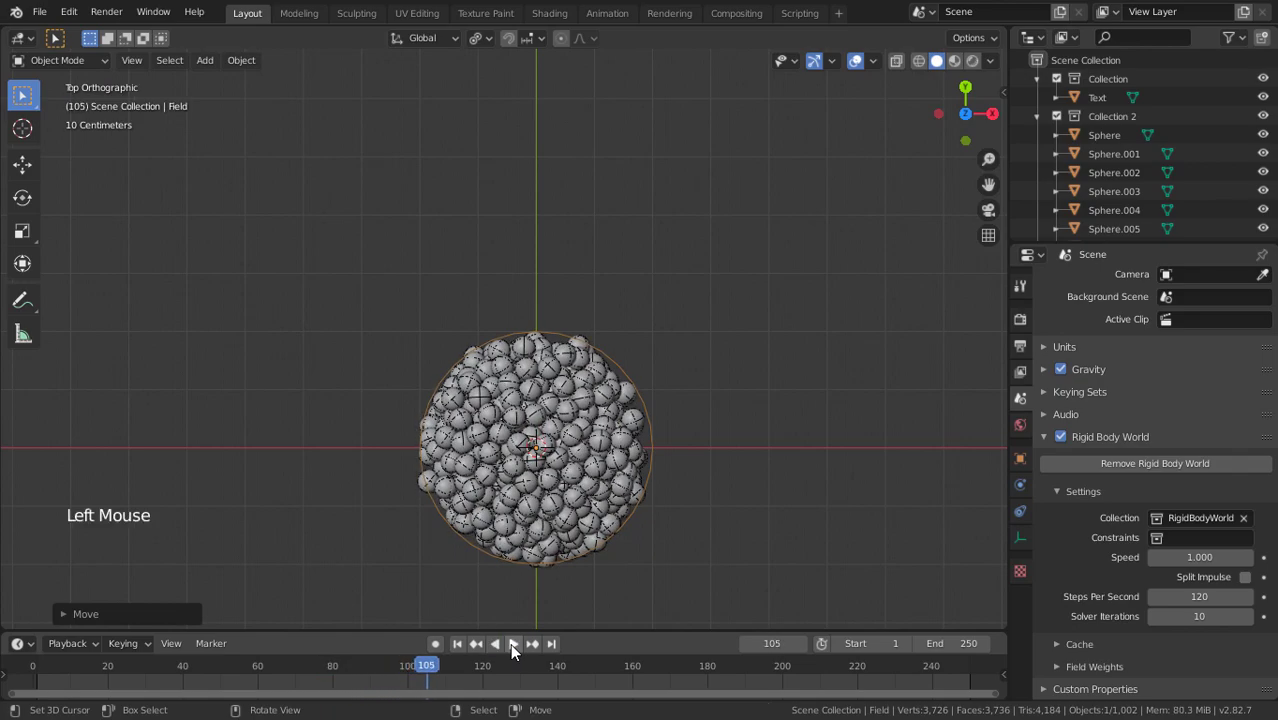
pyautogui.moveTo(616, 525); pyautogui.dragTo(592, 392, button='middle')
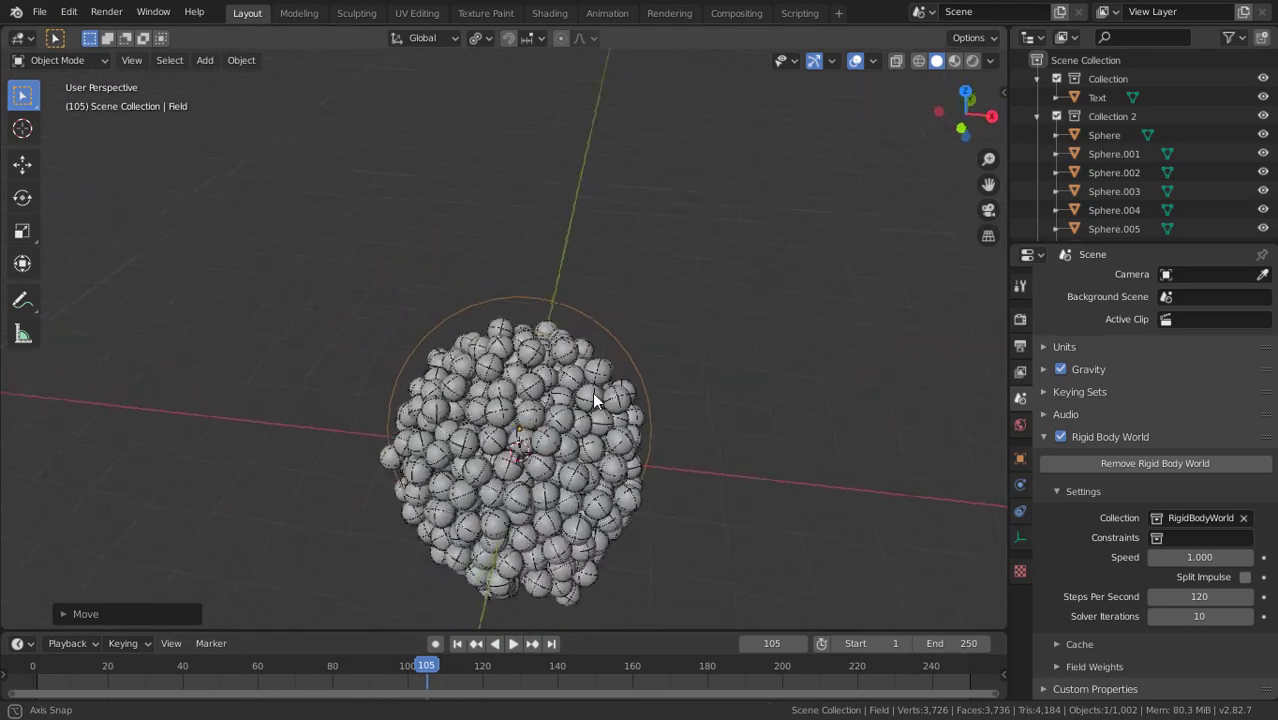
pyautogui.press('KP_1')
# - Select all the spheres belonging to Collection 2
pyautogui.rightClick(646, 340)
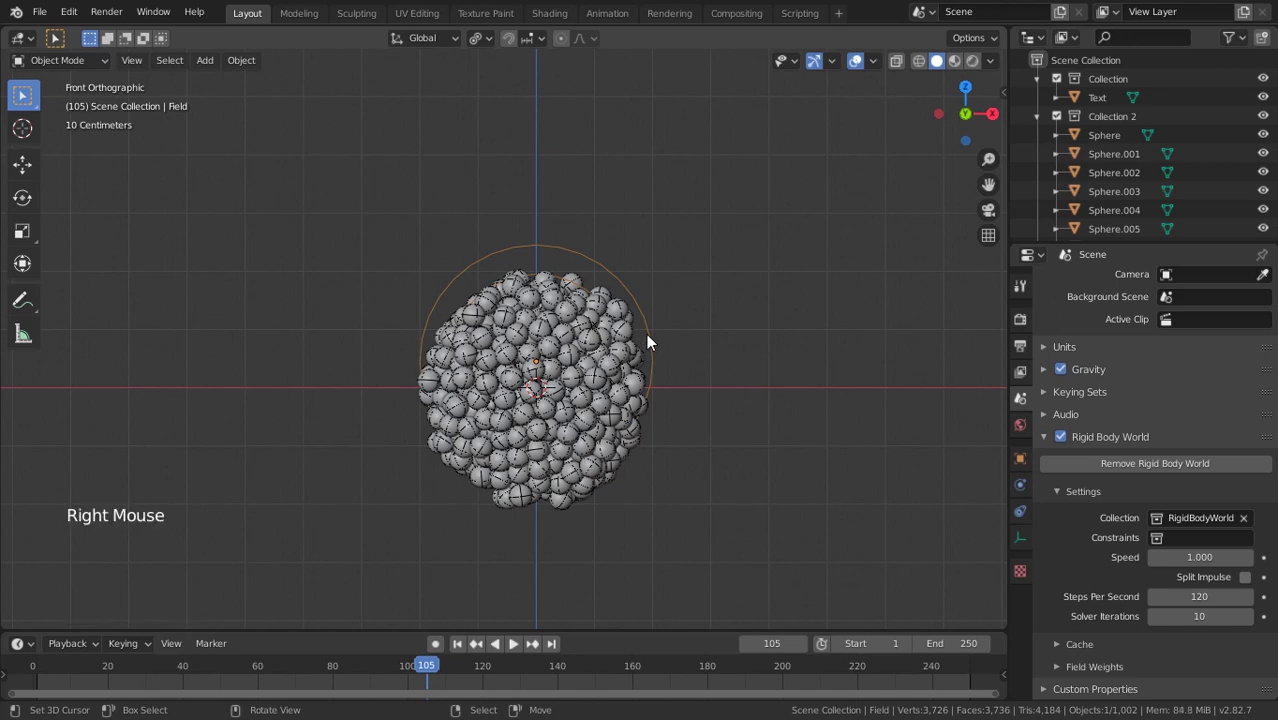
pyautogui.click(1020, 484)
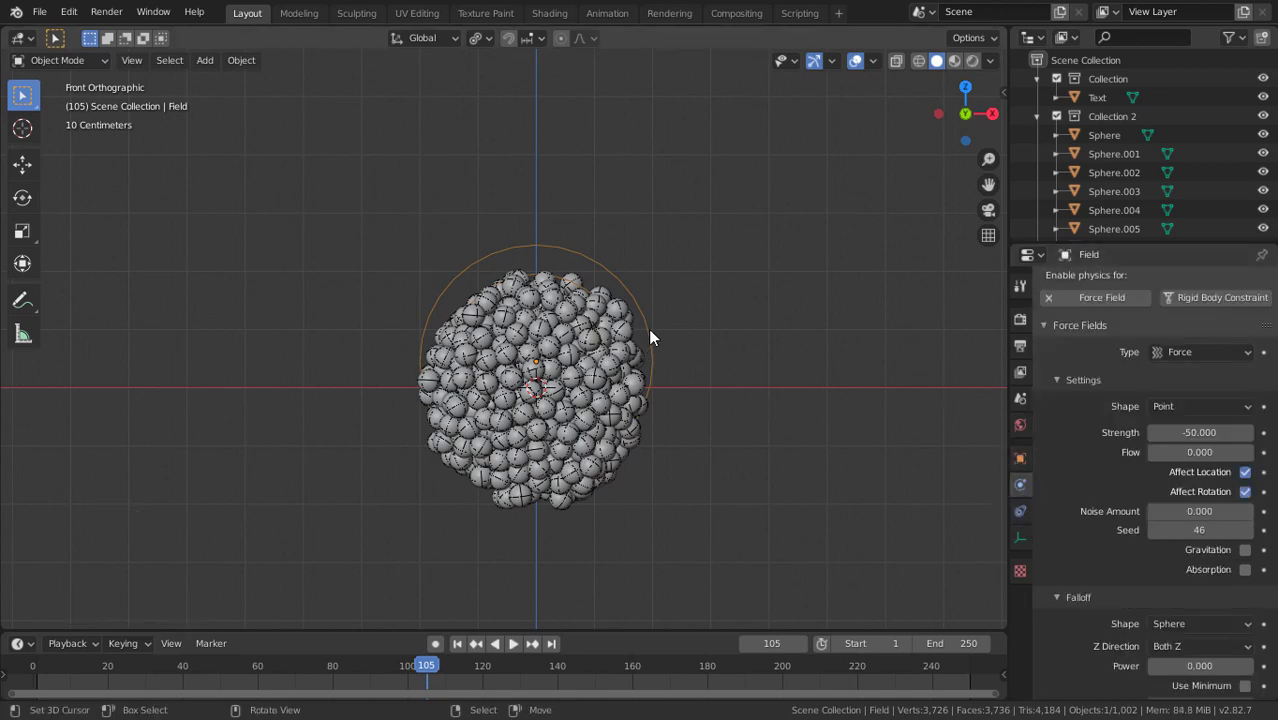
pyautogui.keyDown('shift'); pyautogui.moveTo(649, 332); pyautogui.dragTo(695, 359, button='middle'); pyautogui.keyUp('shift')
pyautogui.scroll(2, 738, 350)
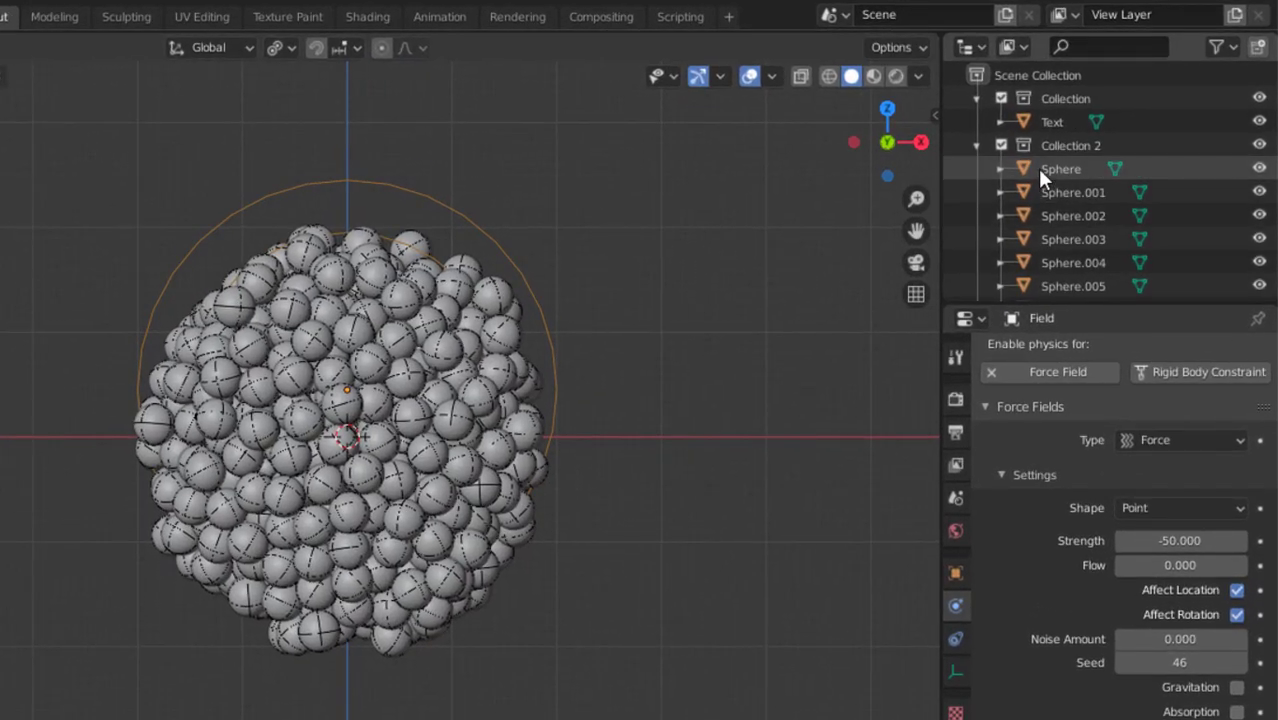
pyautogui.click(1078, 142)
pyautogui.rightClick(1076, 122)
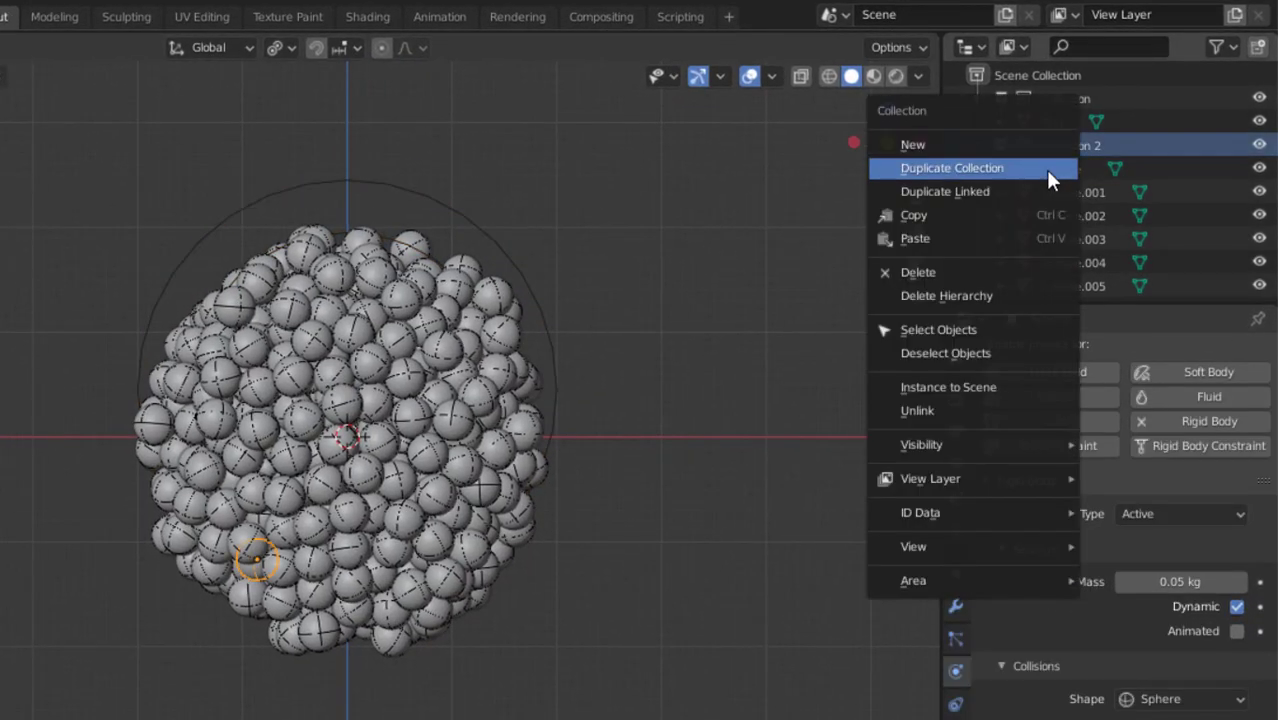
pyautogui.click(987, 329)
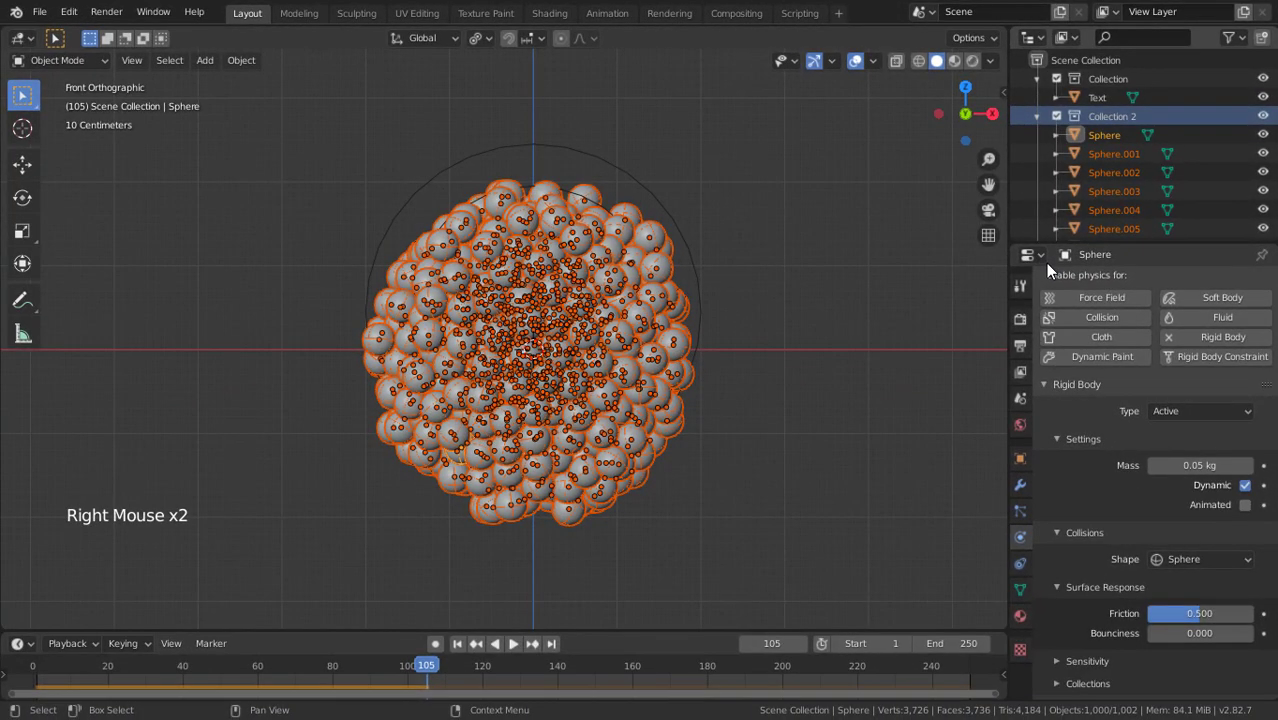
# - Apply the rigid body transformation to the selected spheres and return the timeline to frame 1
pyautogui.click(241, 60)
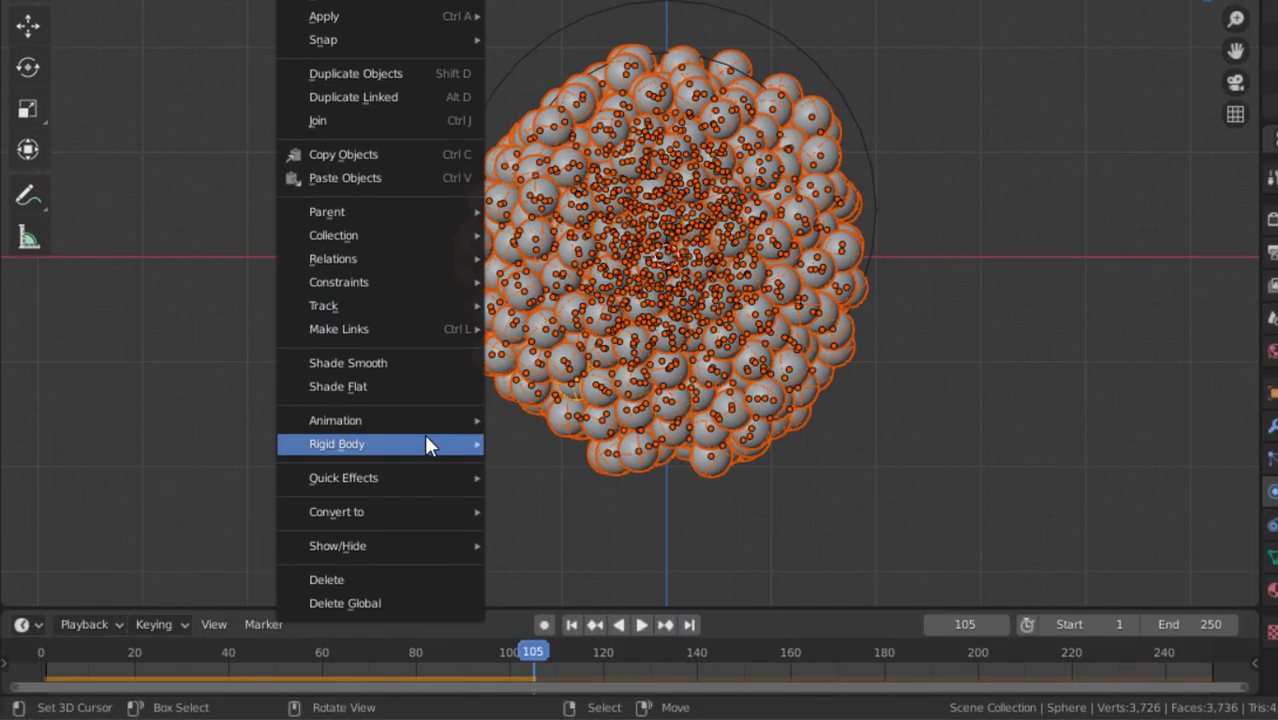
pyautogui.moveTo(424, 620)
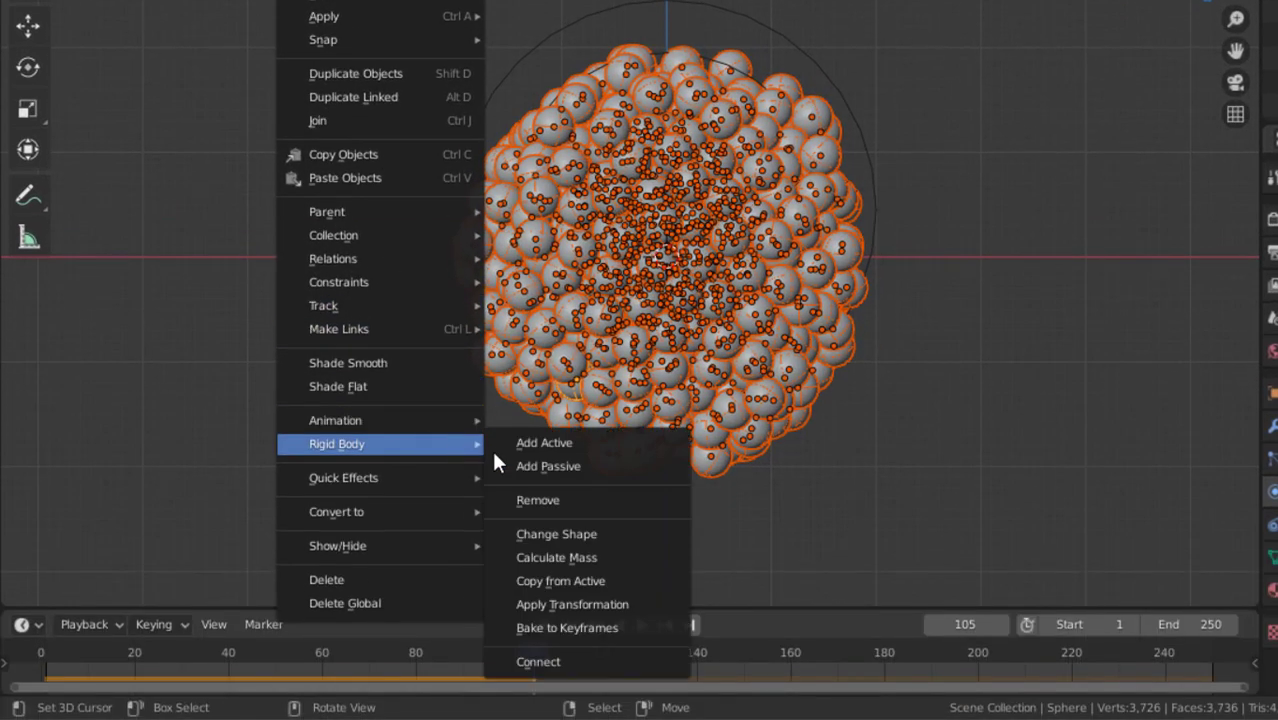
pyautogui.click(599, 606)
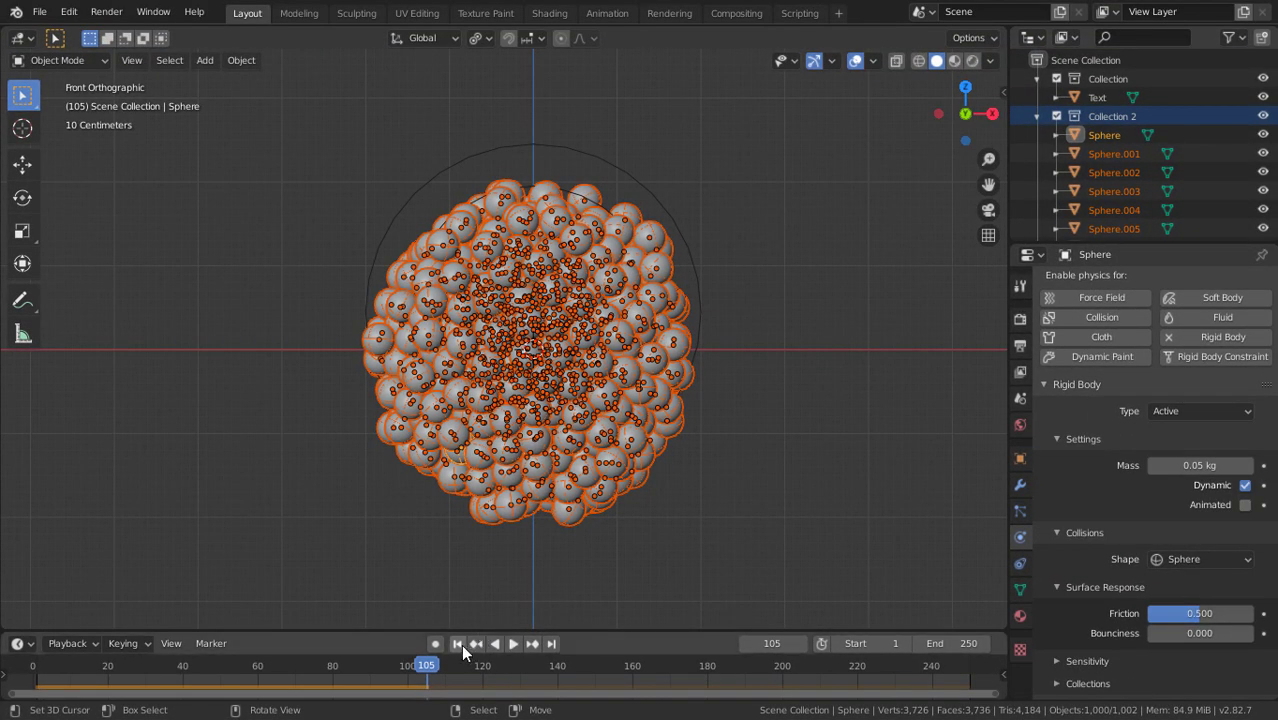
pyautogui.click(460, 644)
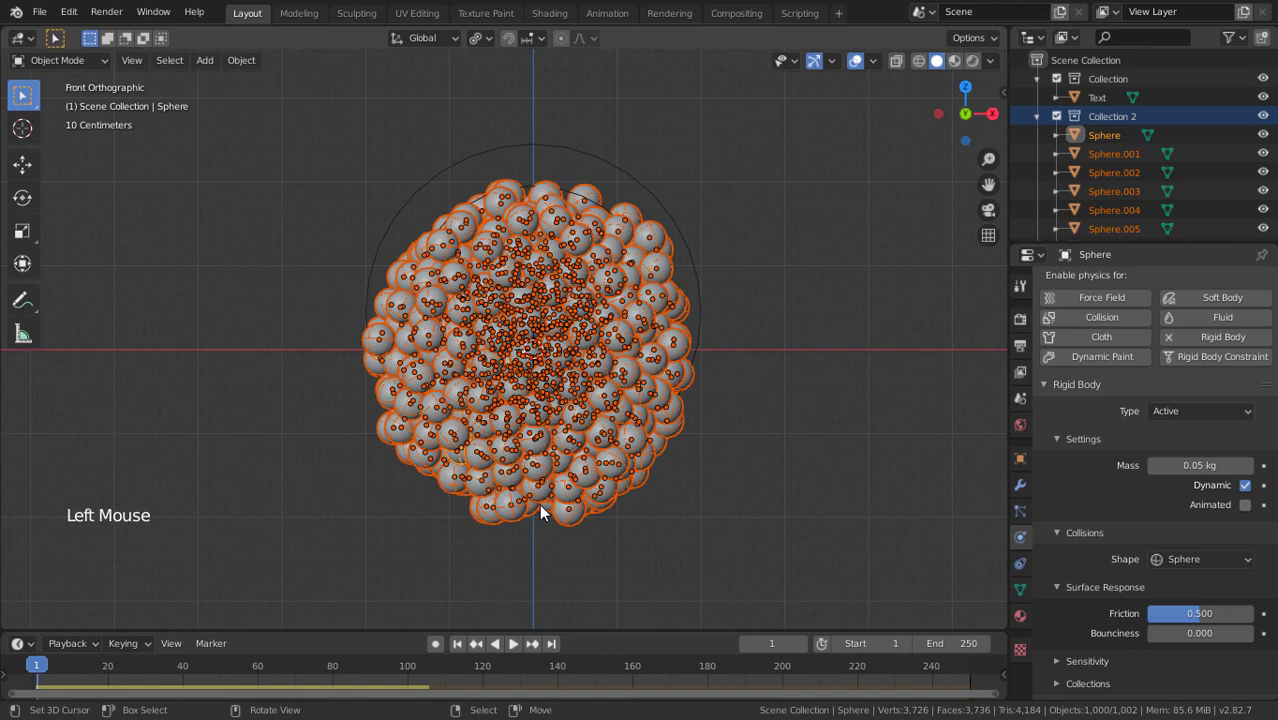
# - Select the force field and set its strength to 0
pyautogui.rightClick(686, 249)
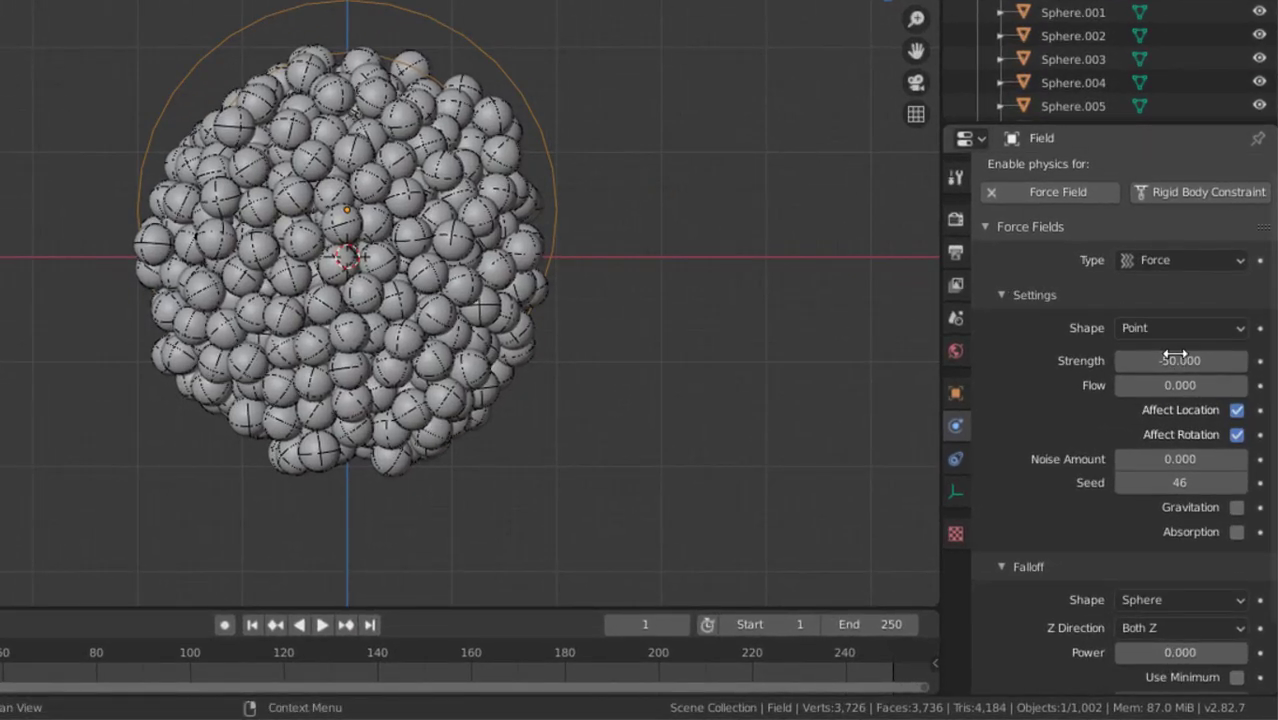
pyautogui.click(1195, 432)
pyautogui.write('0')
pyautogui.press('Return')
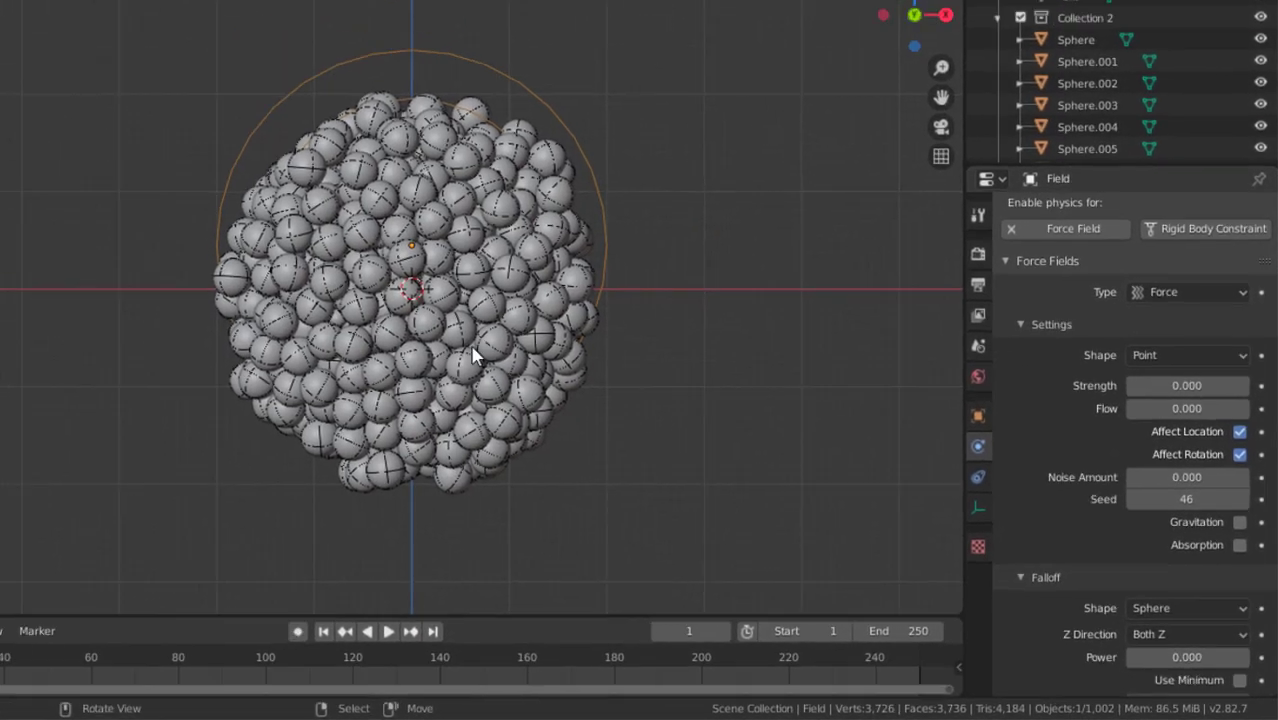
# - Add a camera and align it to a top view that frames the whole ball of spheres
pyautogui.moveTo(606, 226); pyautogui.dragTo(602, 360, button='middle')
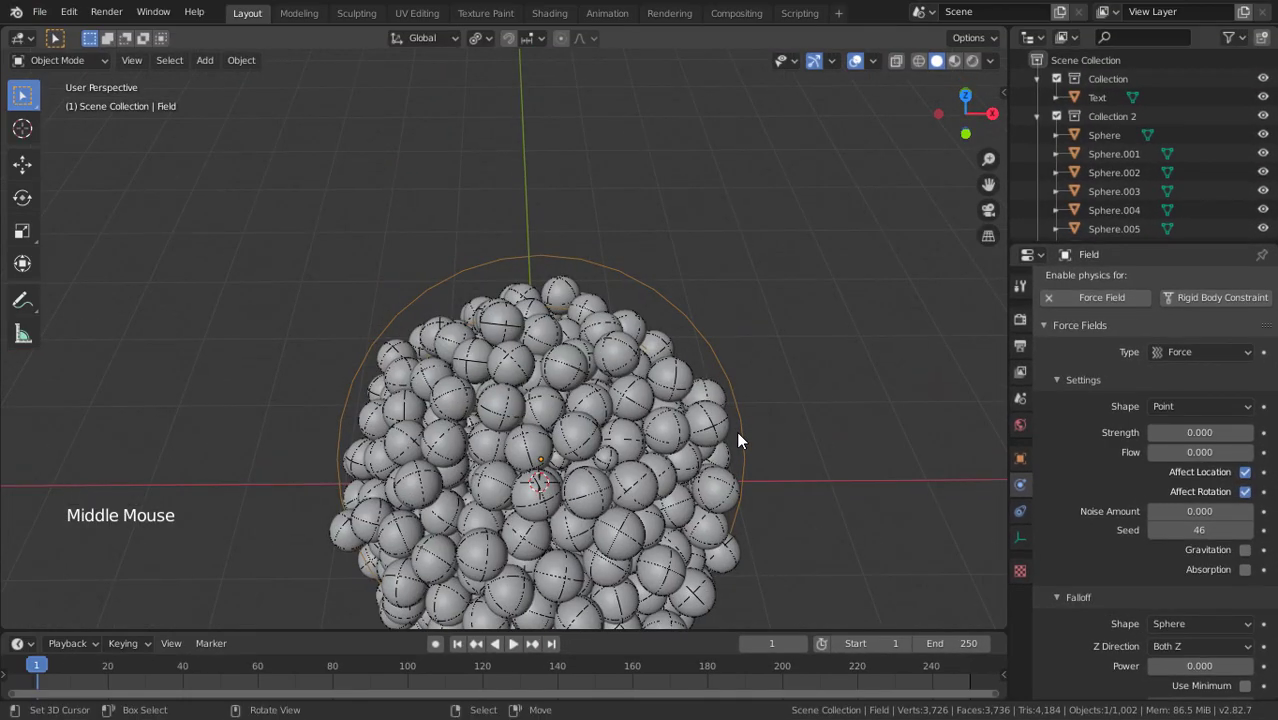
pyautogui.press('KP_7')
pyautogui.scroll(-3, 705, 280)
pyautogui.keyDown('shift'); pyautogui.moveTo(705, 280); pyautogui.dragTo(712, 316, button='middle'); pyautogui.keyUp('shift')
pyautogui.scroll(2, 736, 300)
pyautogui.scroll(-1, 736, 300)
pyautogui.hotkey('shift', 'a')
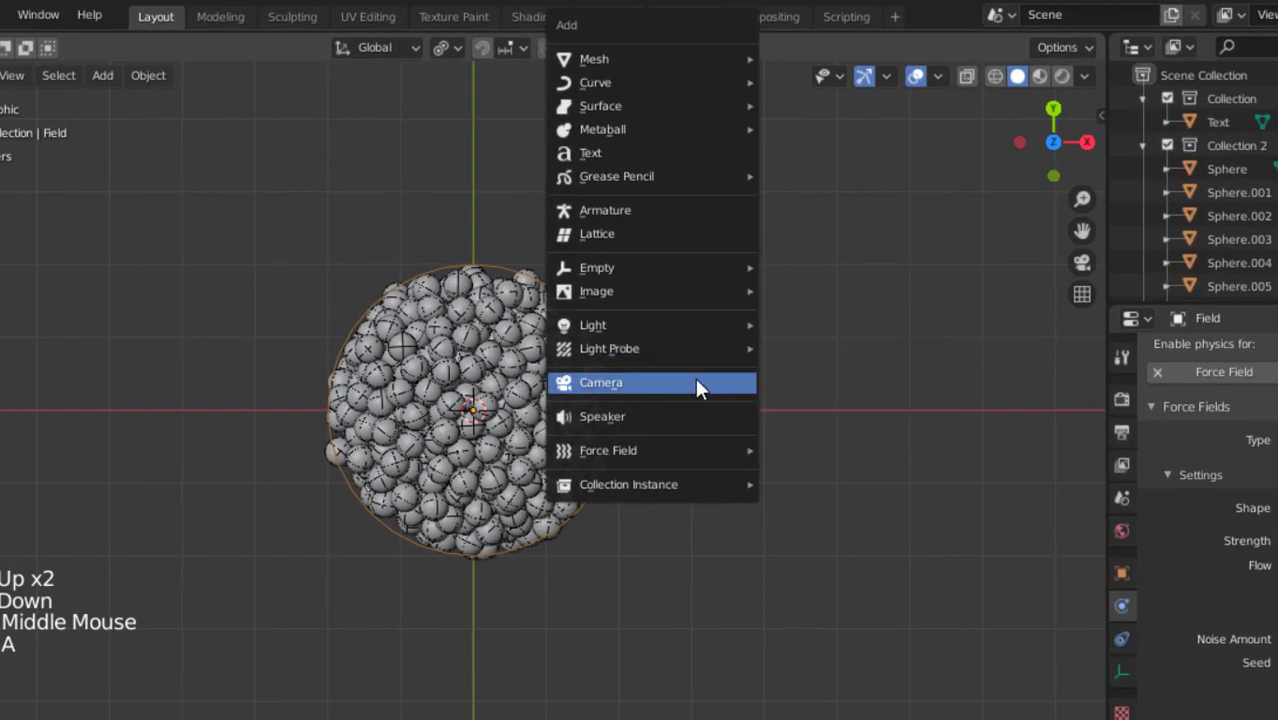
pyautogui.click(682, 386)
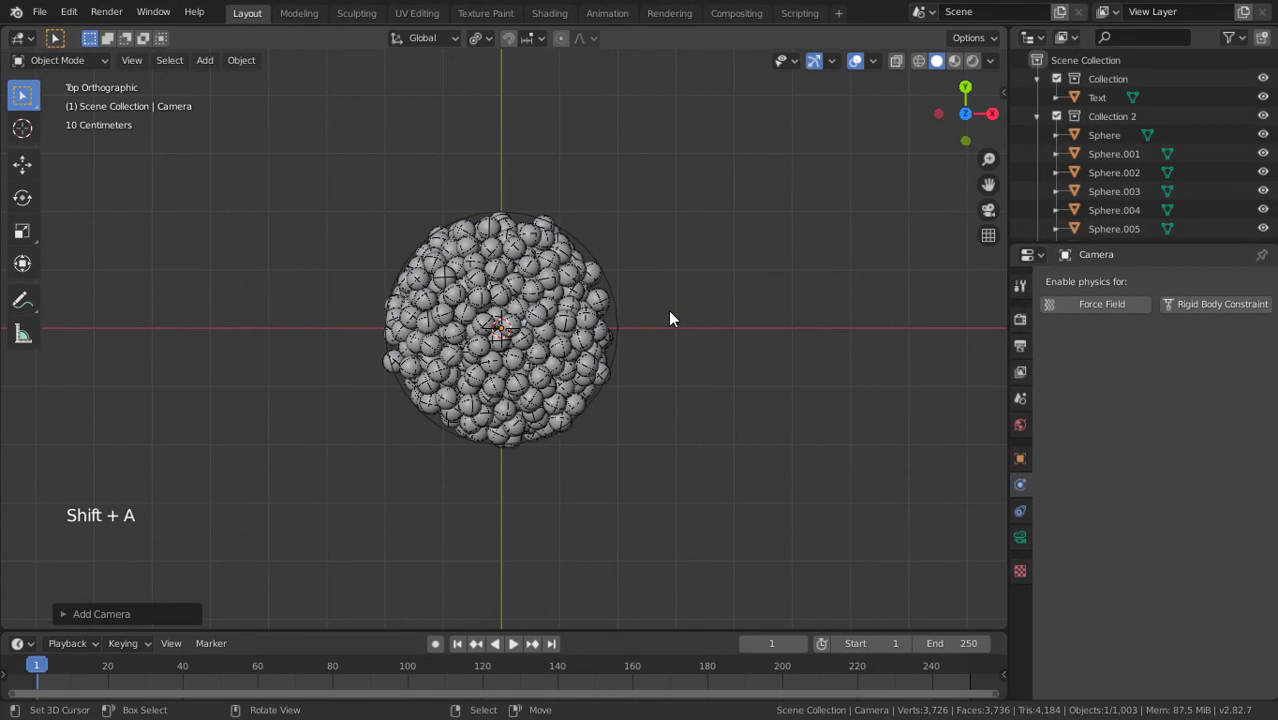
pyautogui.press('ctrl+alt+KP_0')
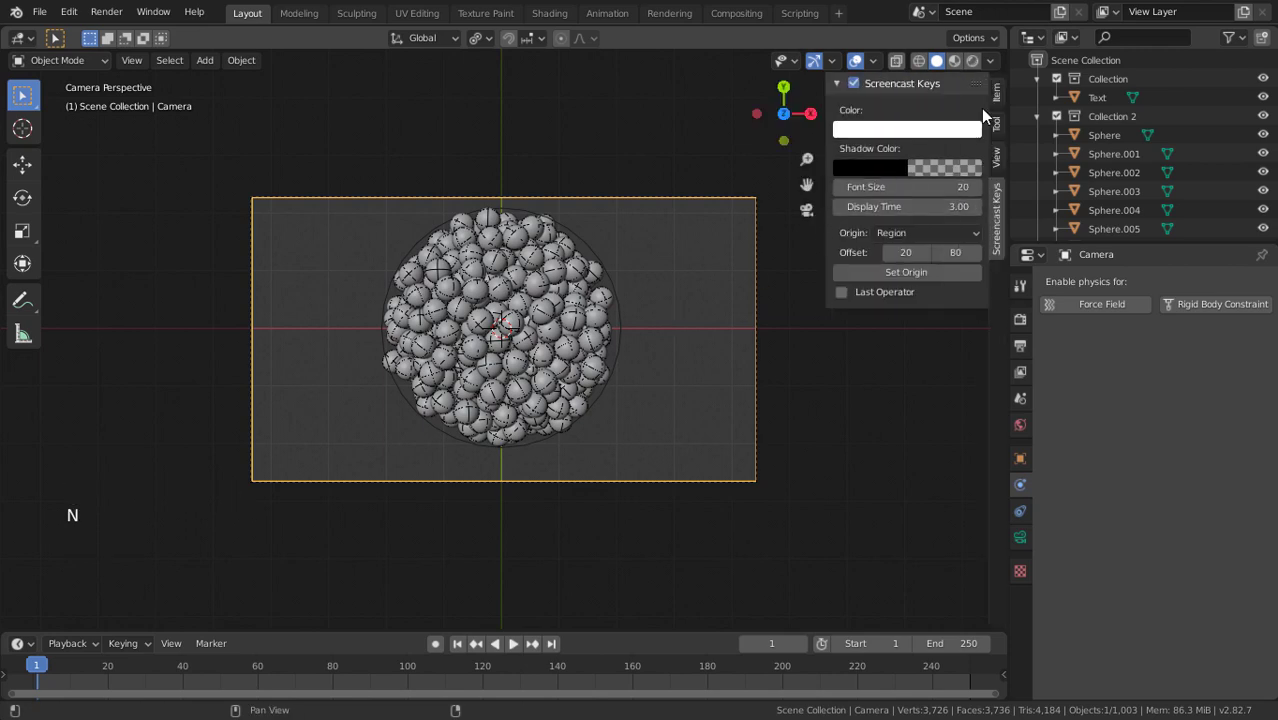
# - Set the camera's location to X 0 m, Y 0 m and Z 15 m
pyautogui.click(995, 95)
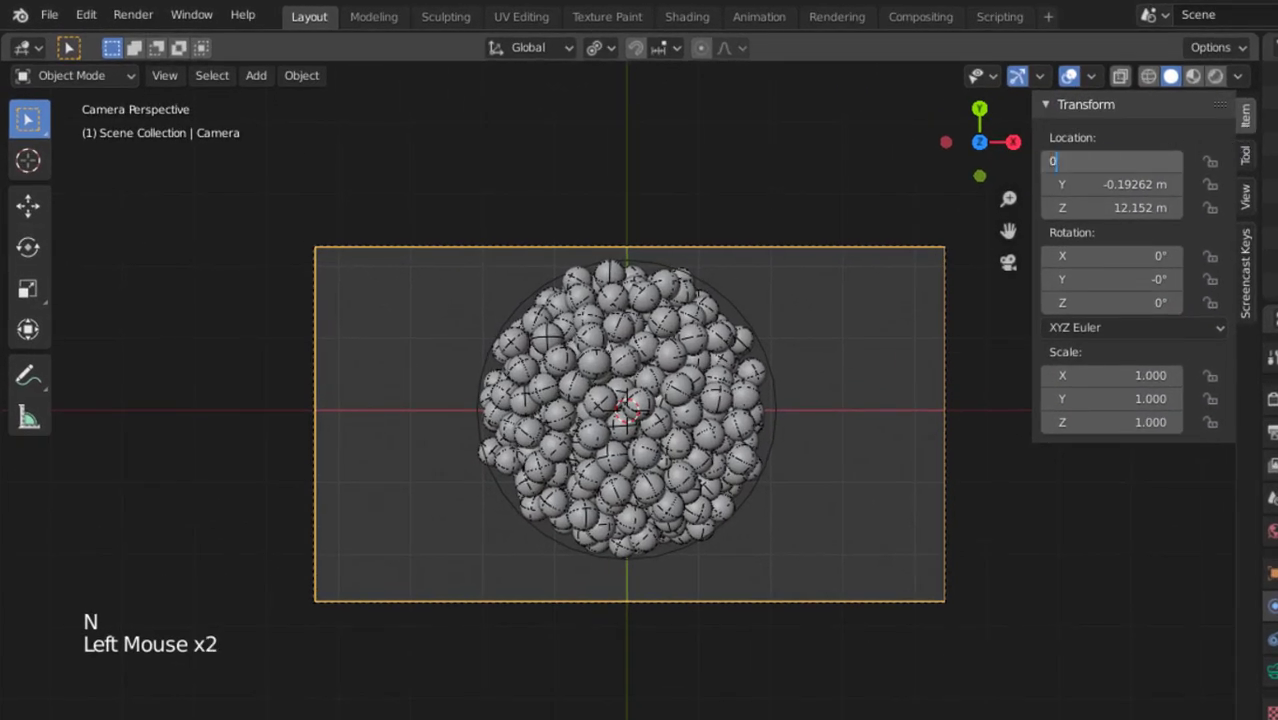
pyautogui.press('Return')
pyautogui.doubleClick(1110, 184)
pyautogui.write('0')
pyautogui.press('Return')
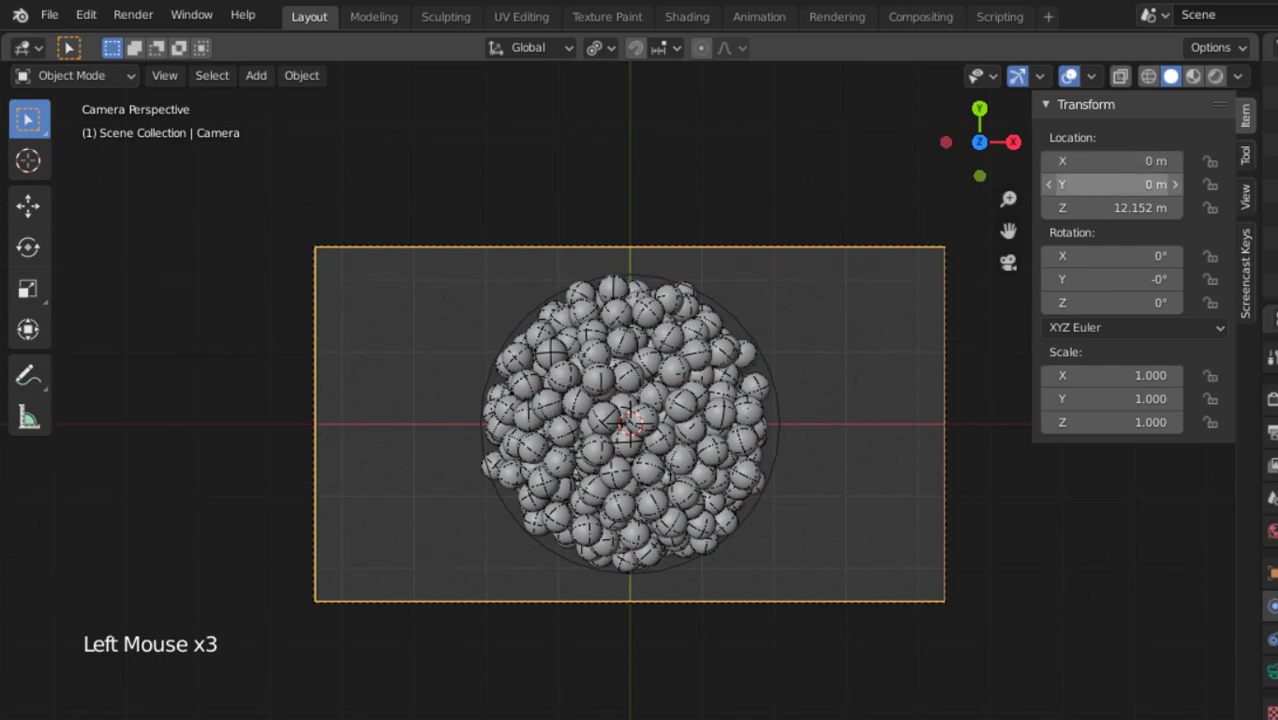
pyautogui.write('1')
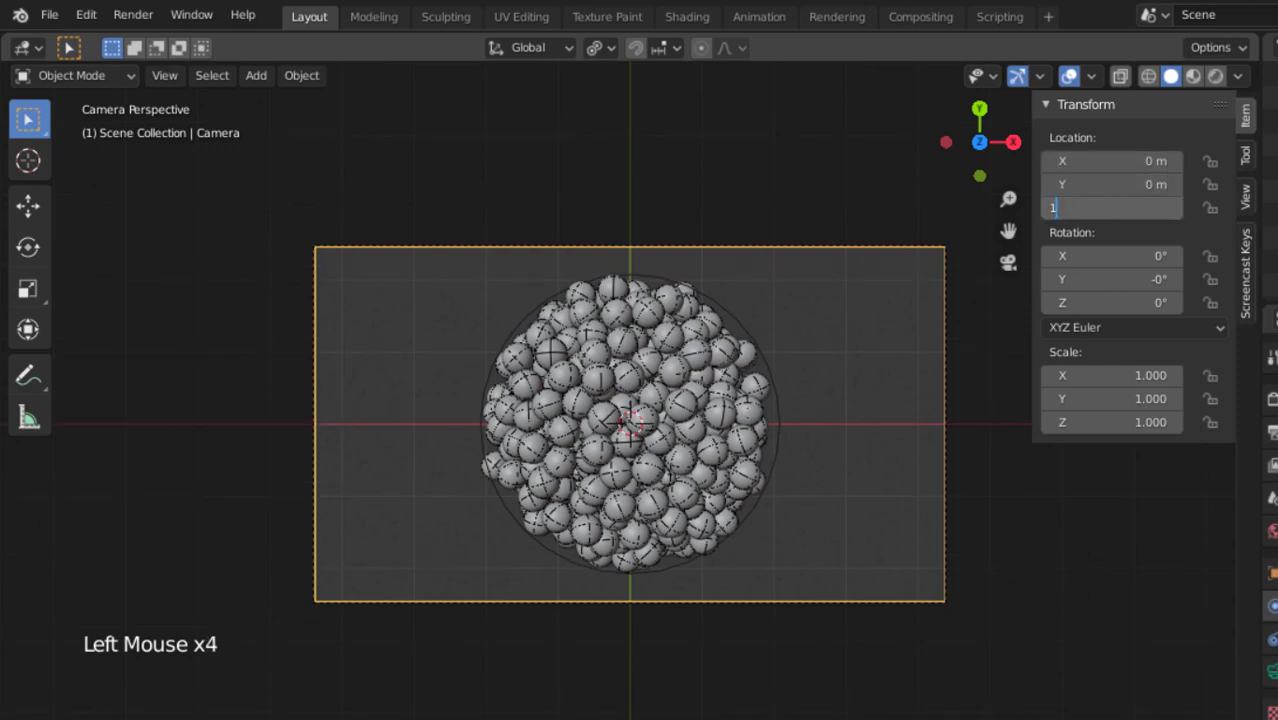
pyautogui.write('5')
pyautogui.press('Return')
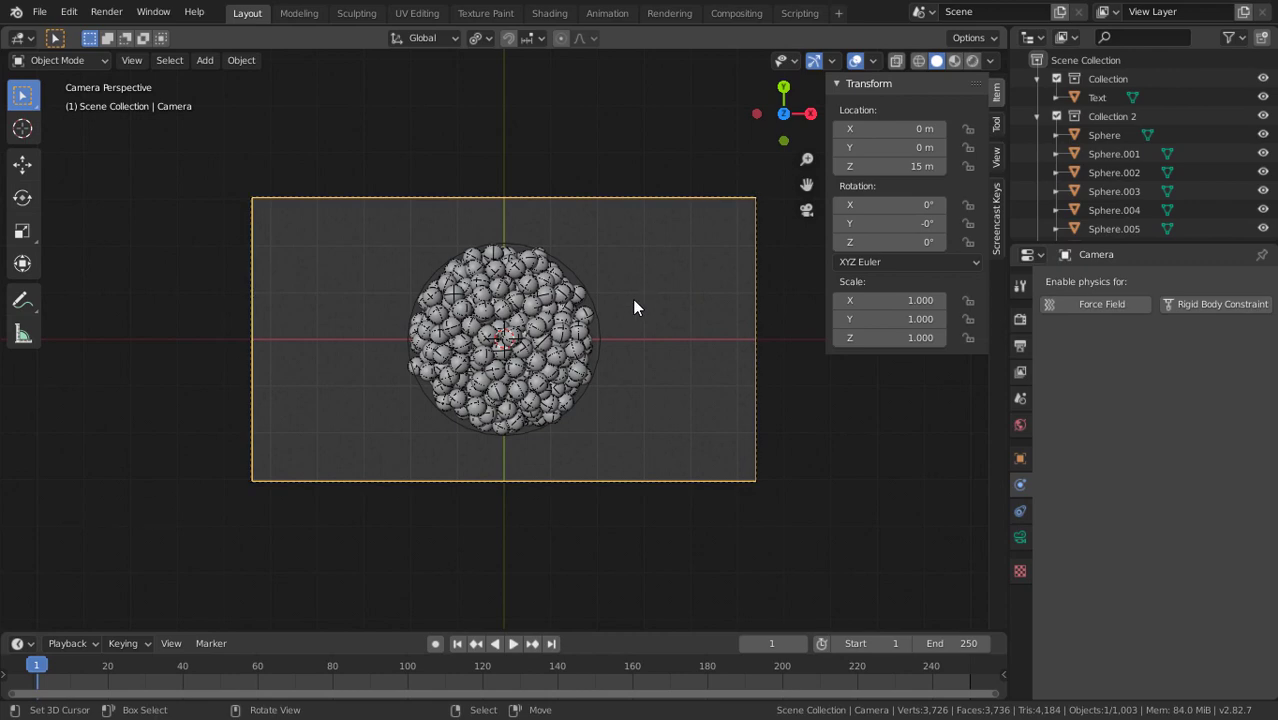
pyautogui.press('n')
# - Select the force field around the ball of spheres and move it into the collection named Collection
pyautogui.rightClick(596, 293)
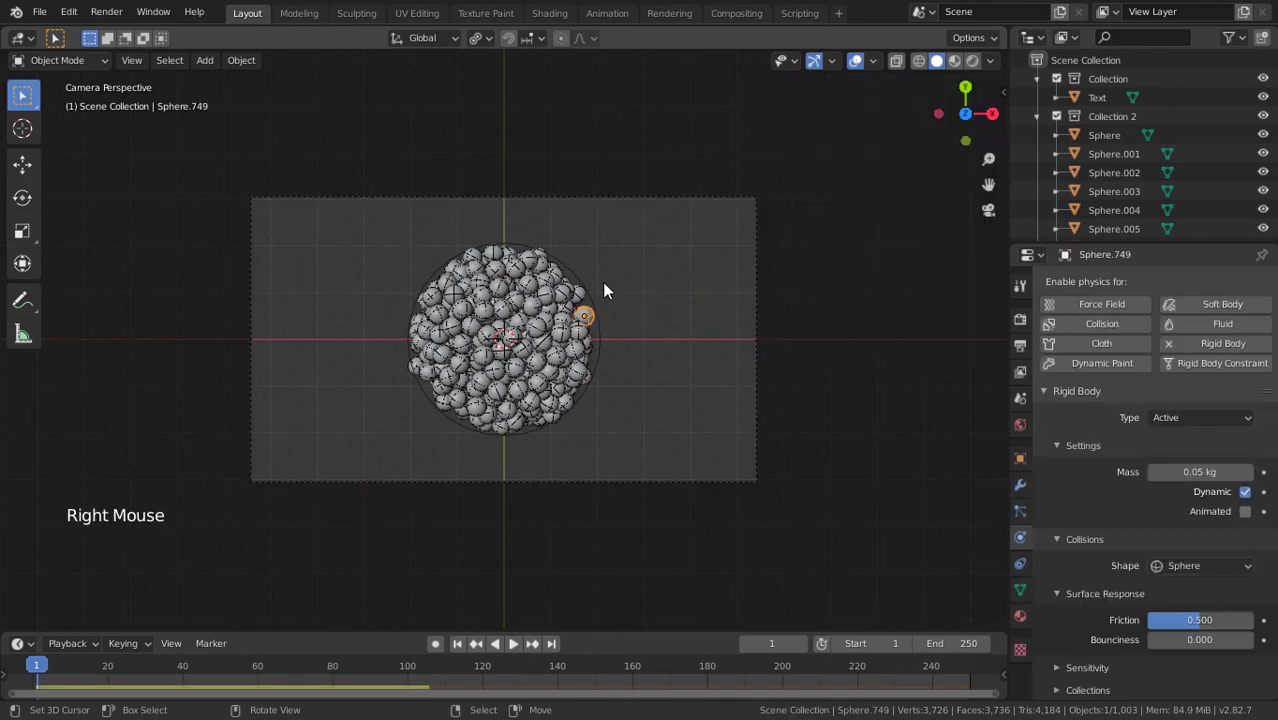
pyautogui.rightClick(589, 298)
pyautogui.press('m')
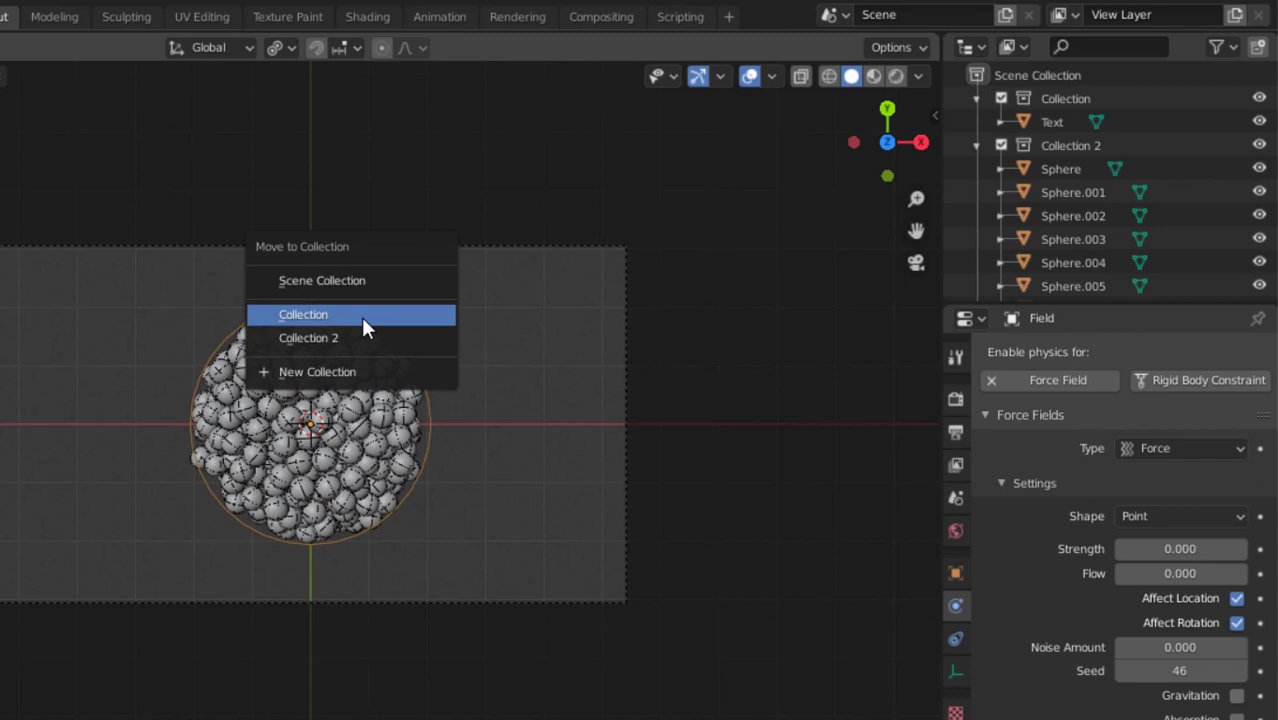
pyautogui.click(361, 317)
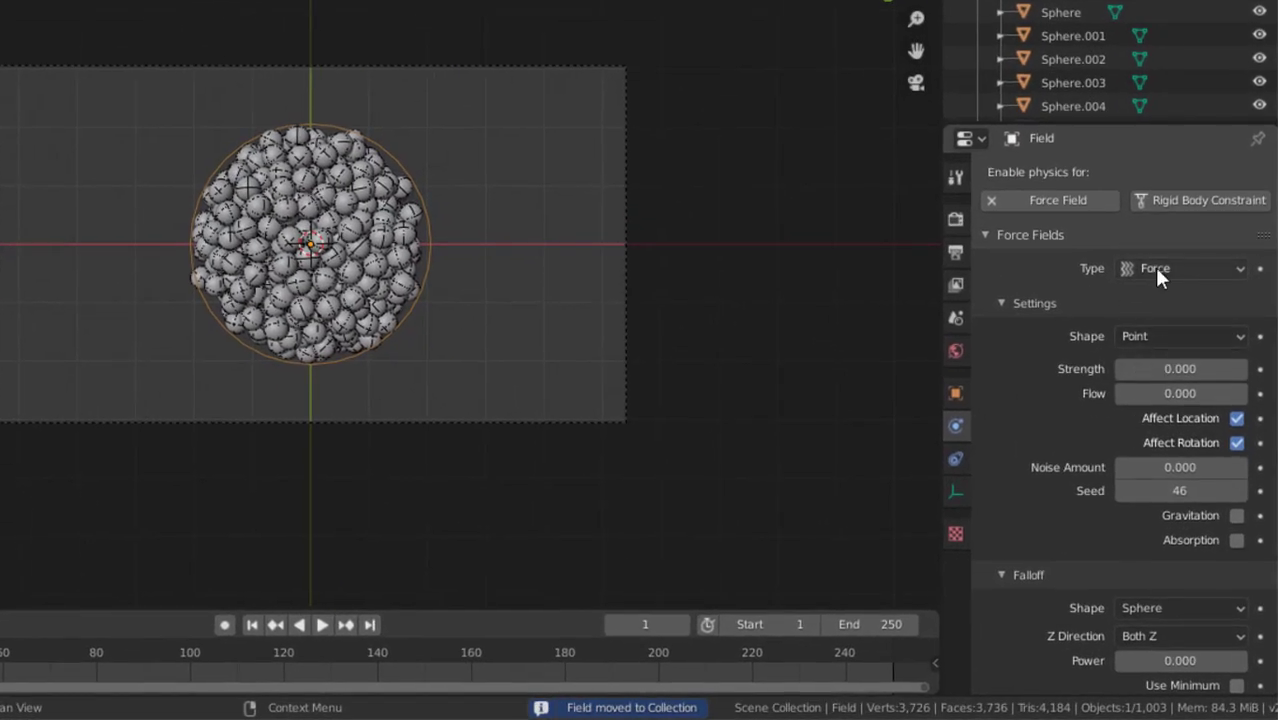
# - Change the force field's type to Wind and set its strength to 15
pyautogui.click(1156, 270)
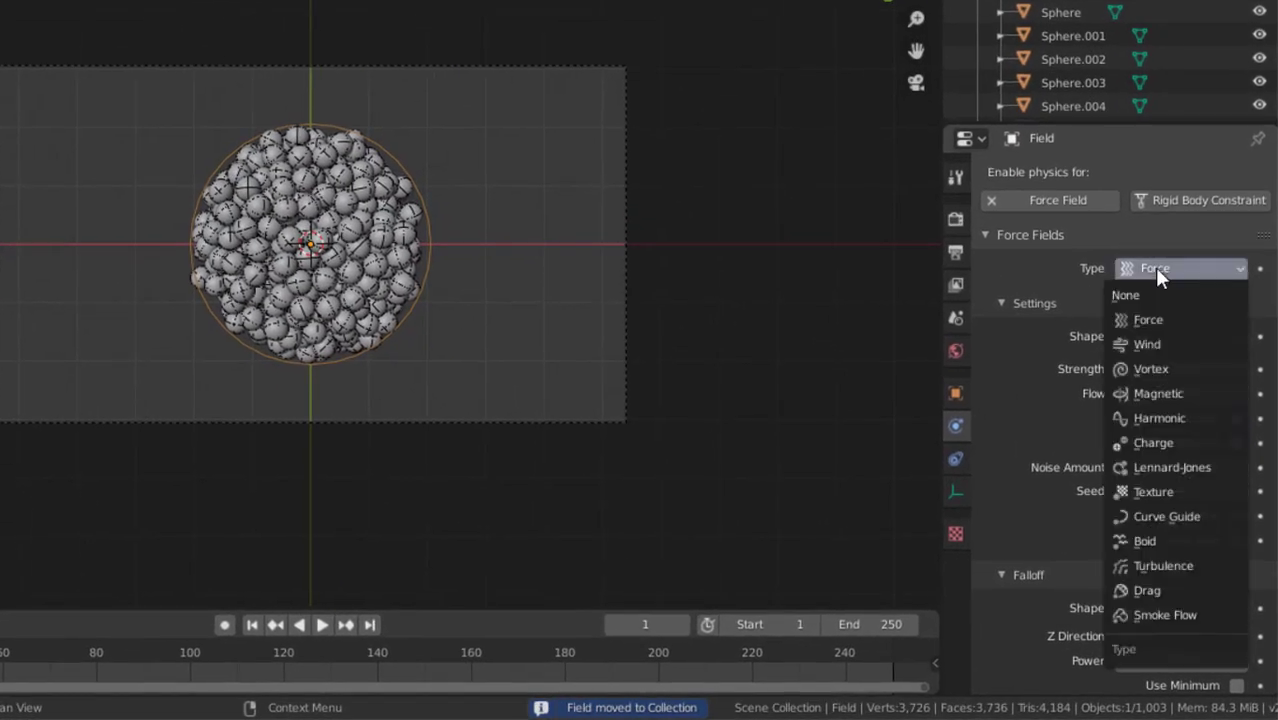
pyautogui.click(1142, 346)
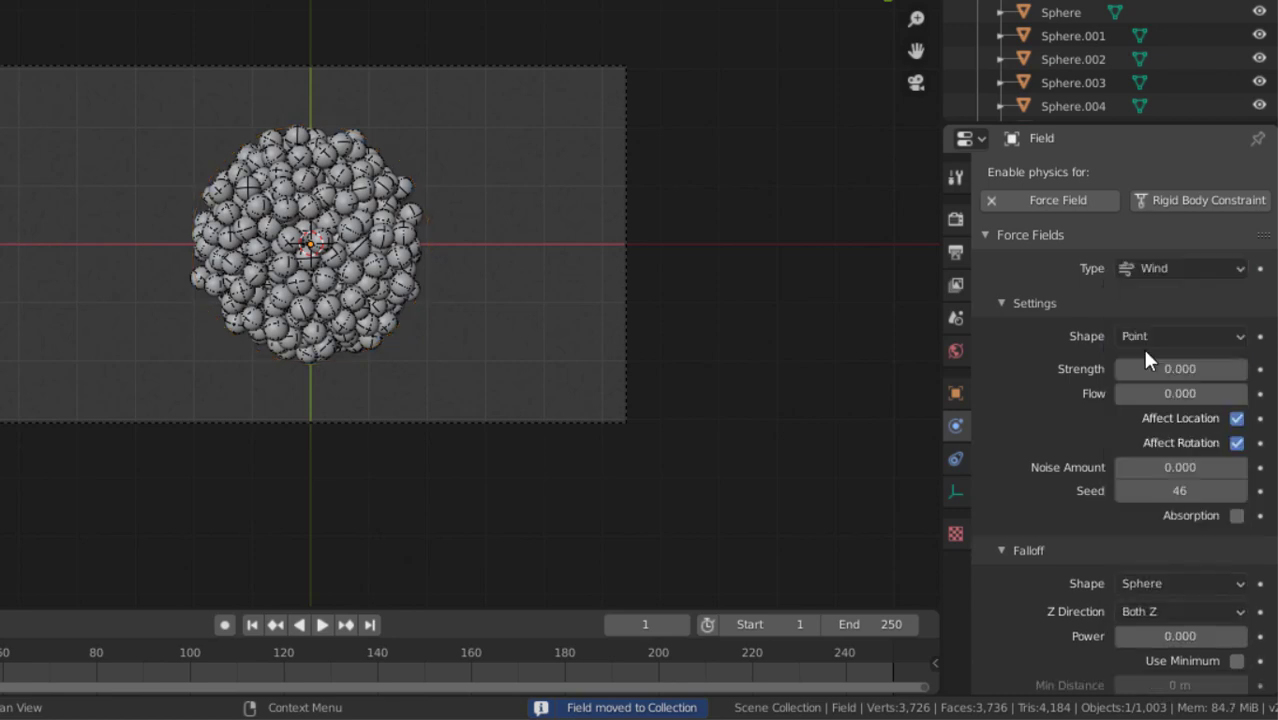
pyautogui.write('1')
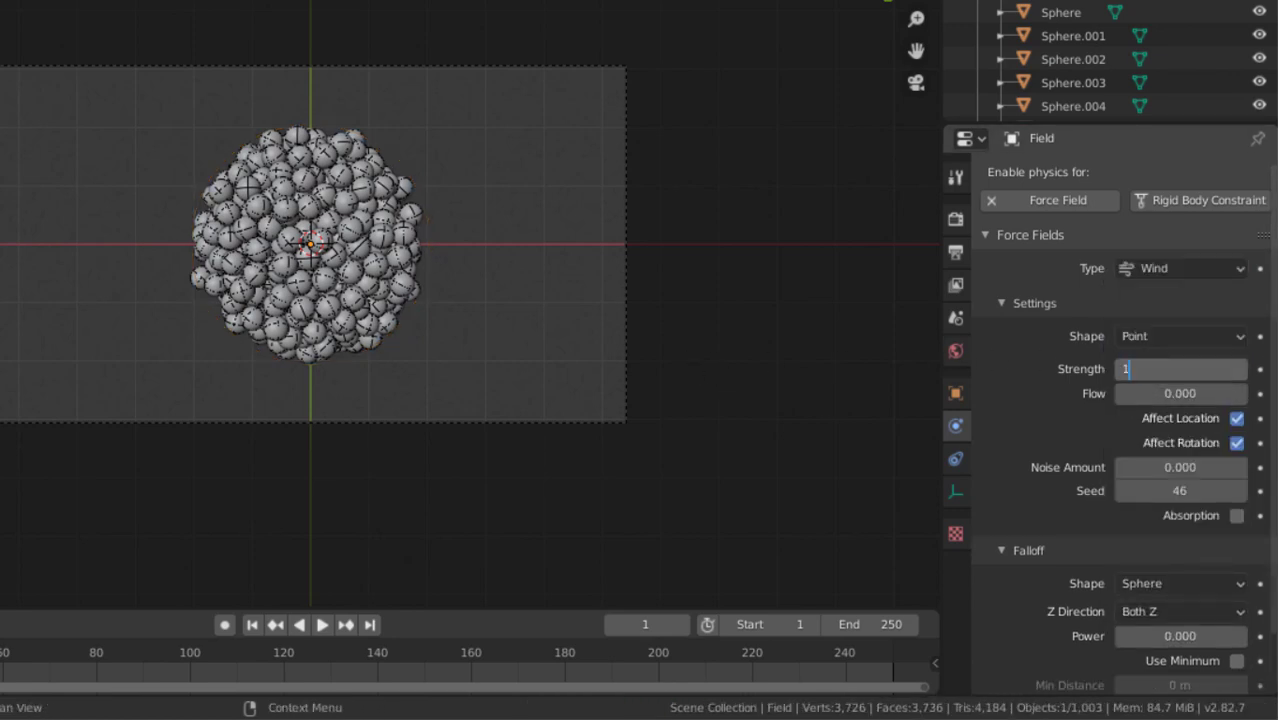
pyautogui.write('5')
pyautogui.press('Return')
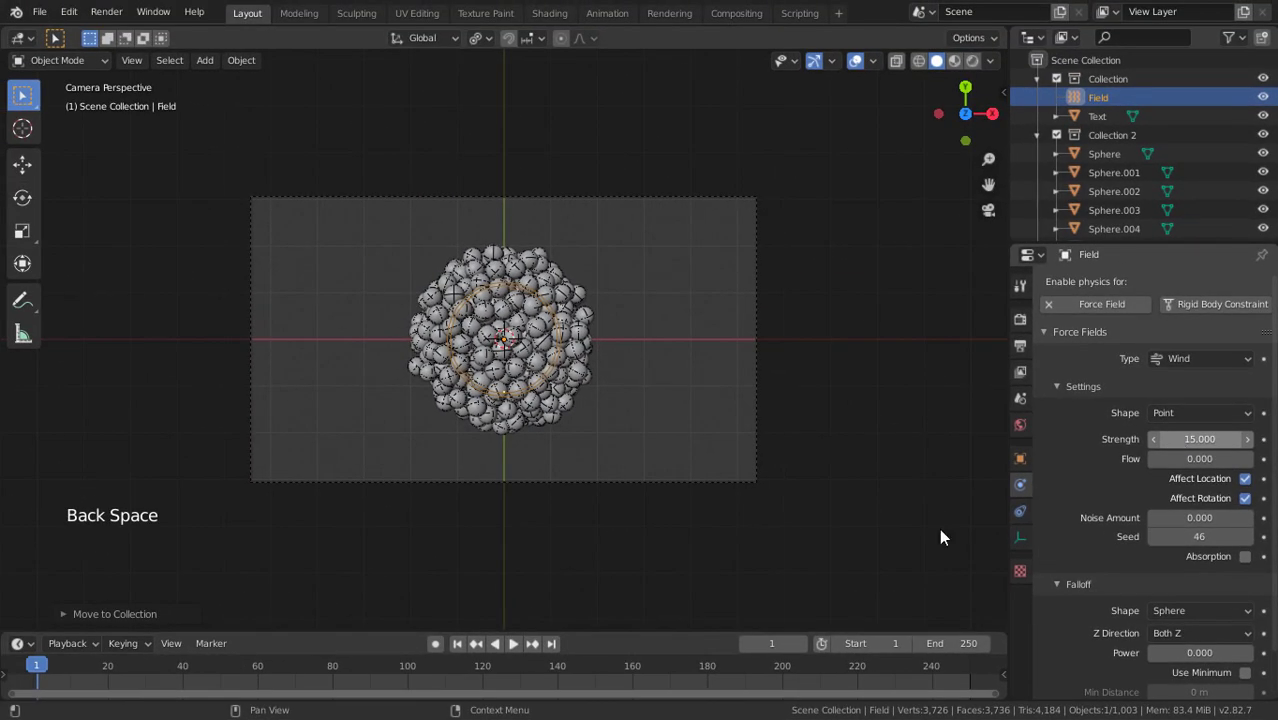
# - Play the wind simulation in an angled perspective, then replay it from frame 1 through the camera view
pyautogui.click(512, 645)
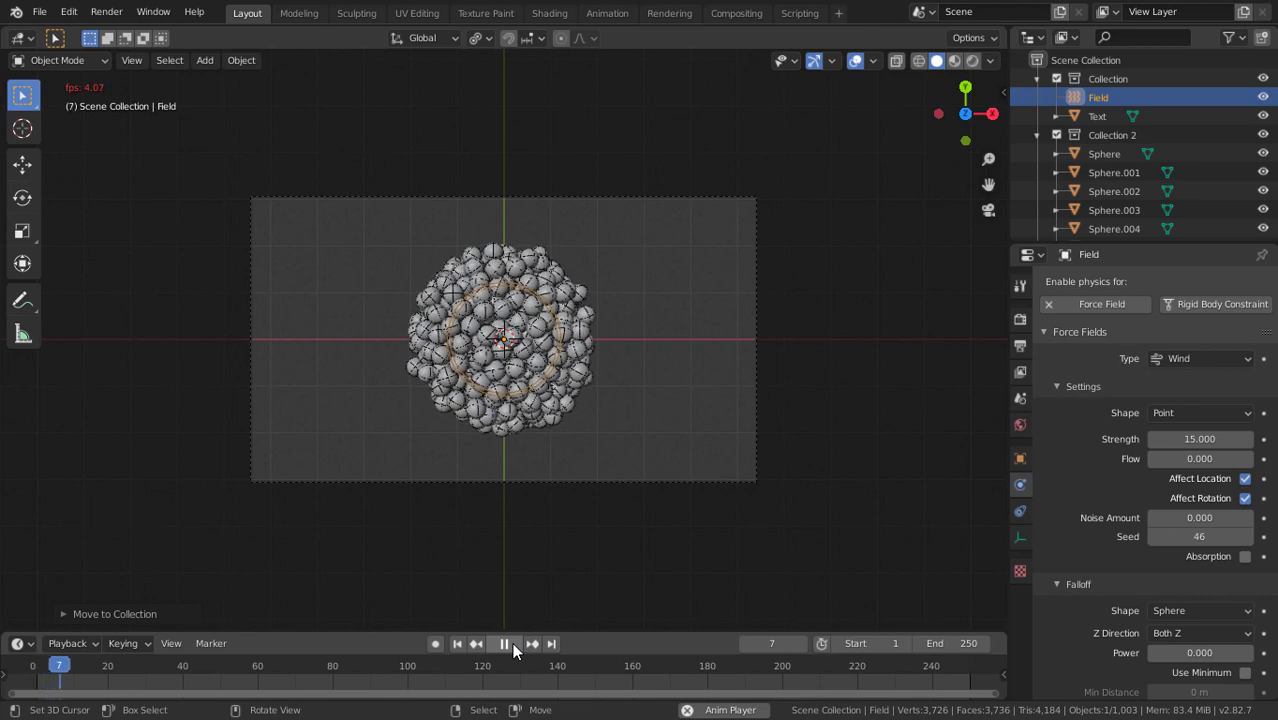
pyautogui.click(505, 643)
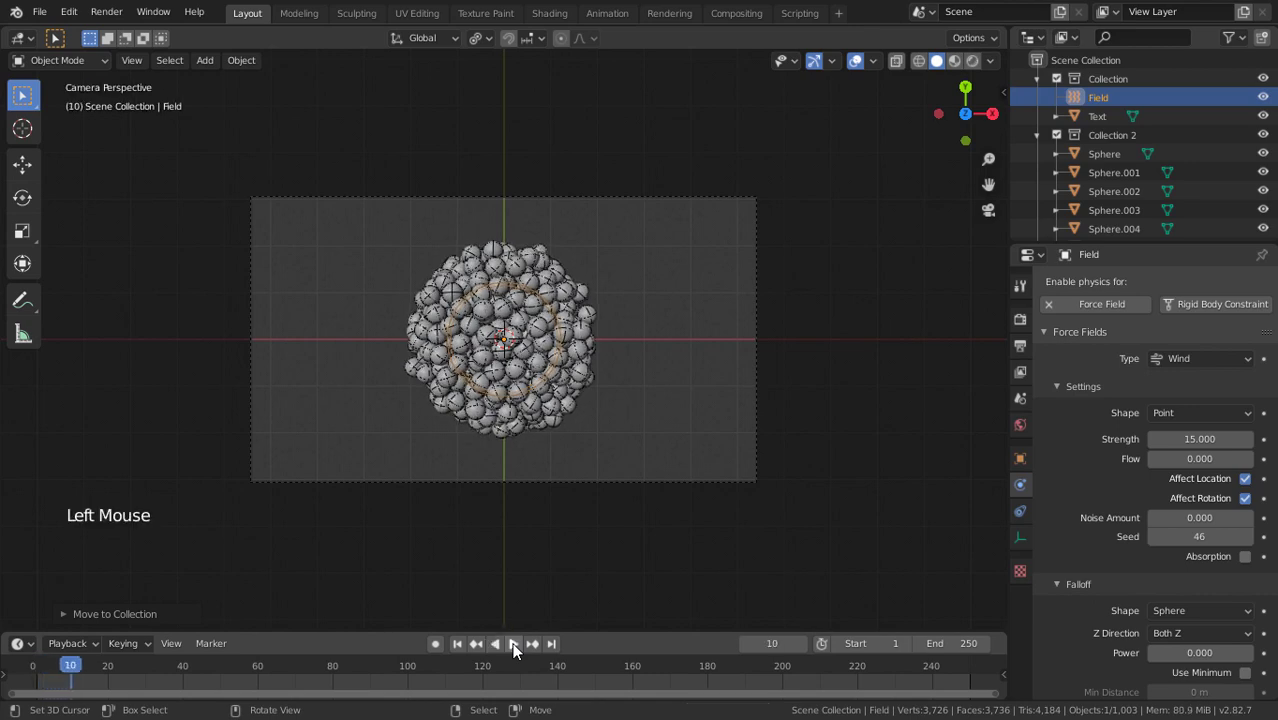
pyautogui.moveTo(488, 600); pyautogui.dragTo(537, 418, button='middle')
pyautogui.scroll(2, 537, 418)
pyautogui.click(514, 642)
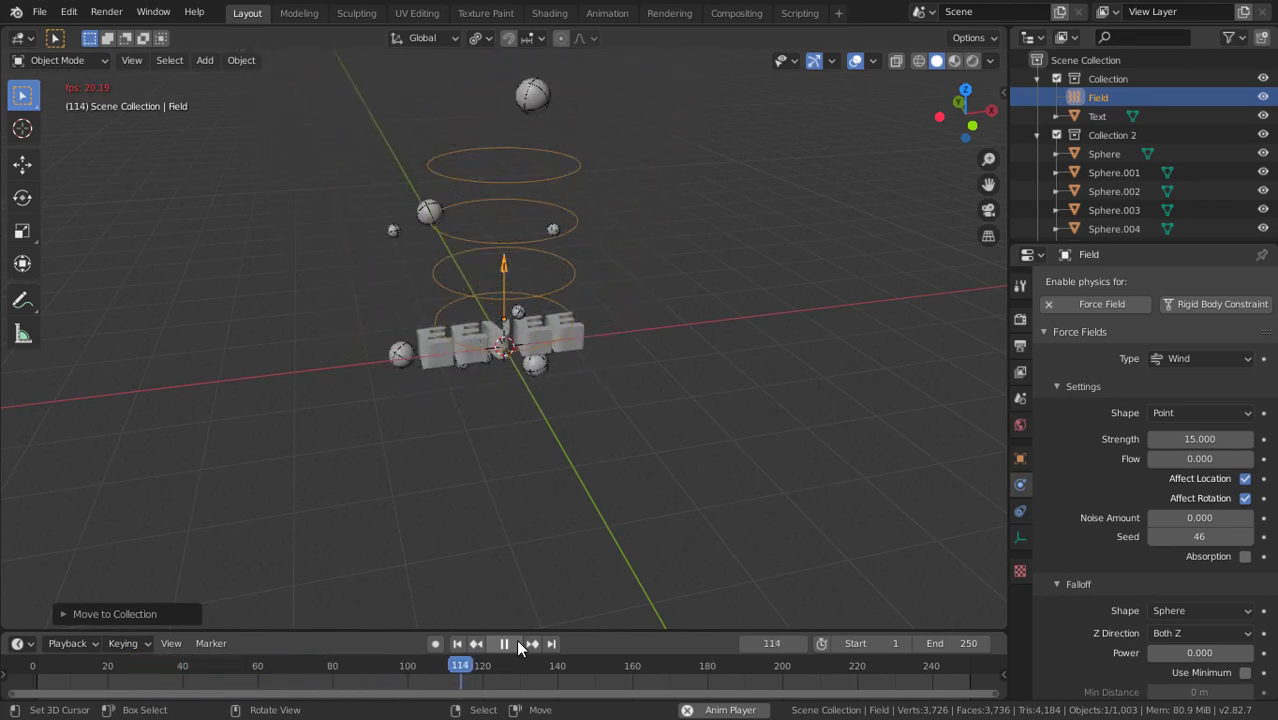
pyautogui.click(517, 642)
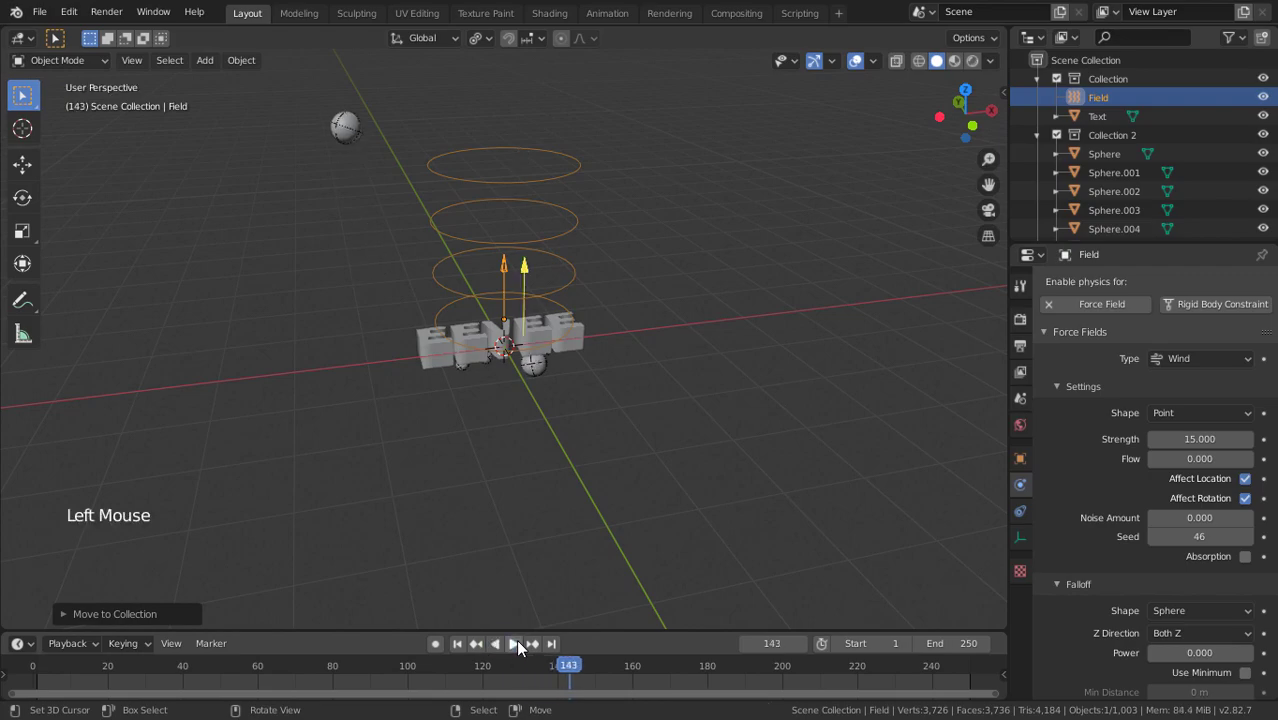
pyautogui.click(460, 642)
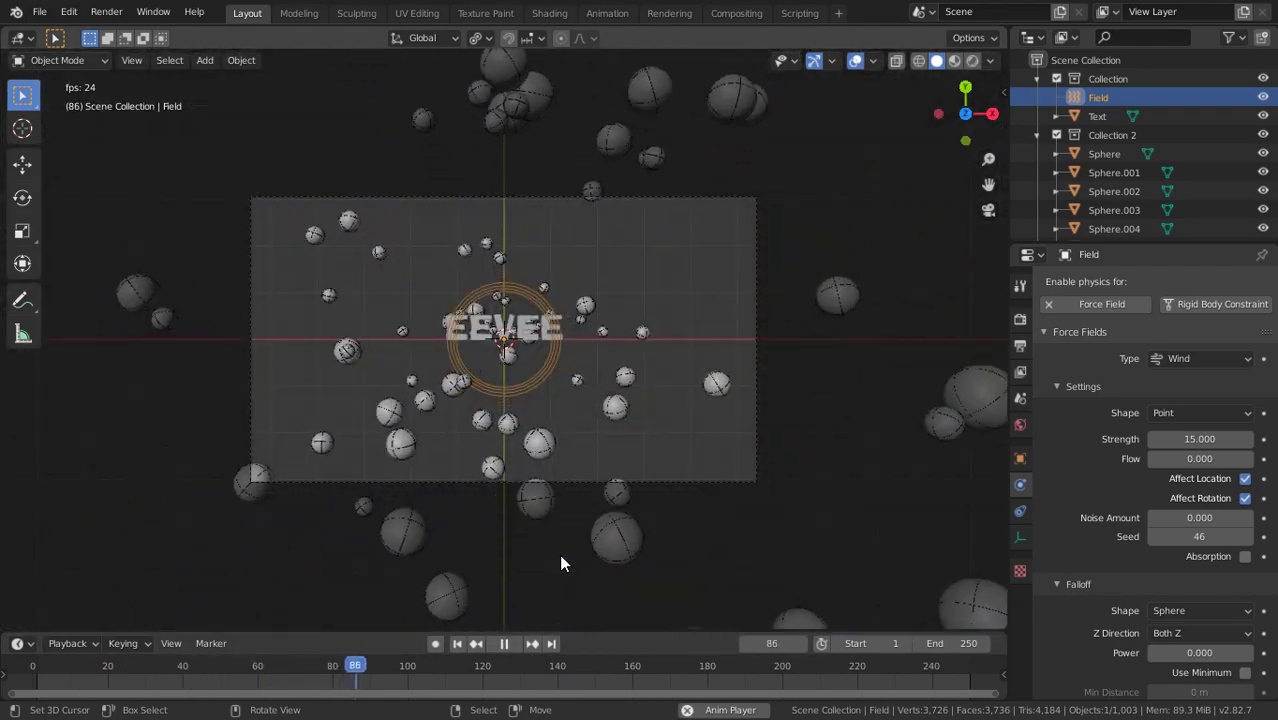
pyautogui.click(506, 643)
# - Add a Turbulence force field at the centre of the scene
pyautogui.scroll(2, 542, 499)
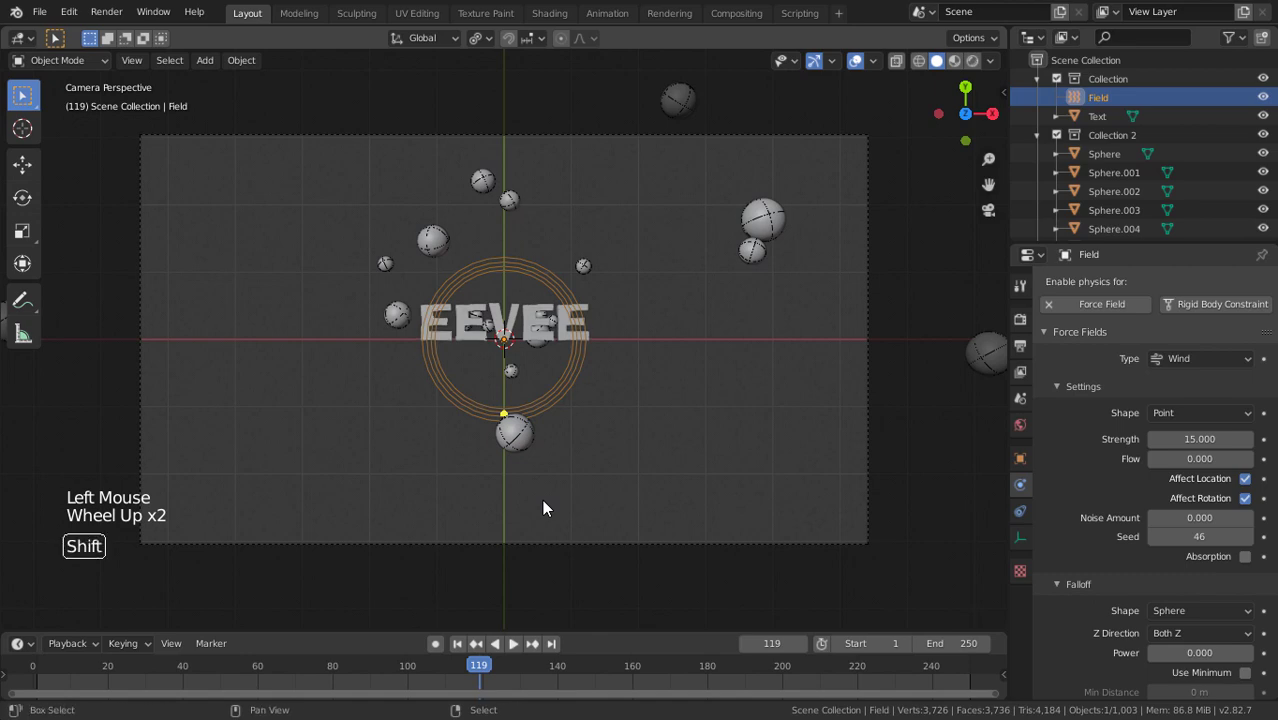
pyautogui.hotkey('shift', 'a')
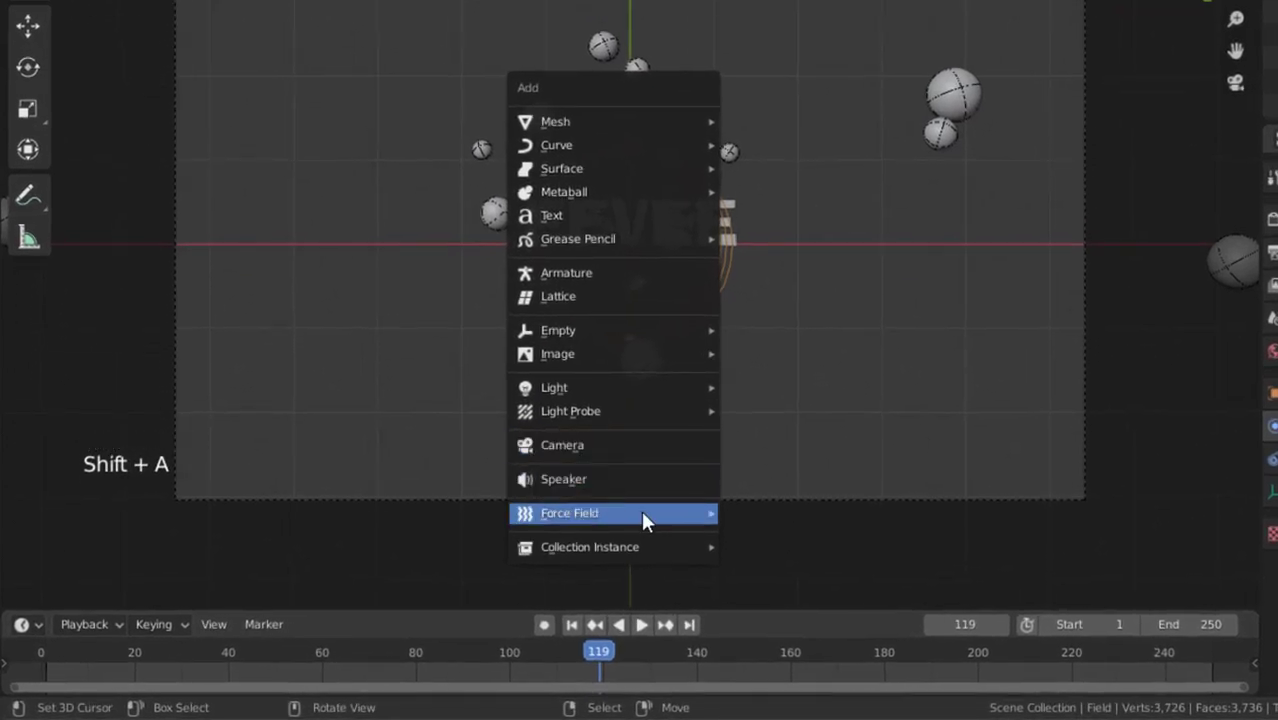
pyautogui.moveTo(641, 510)
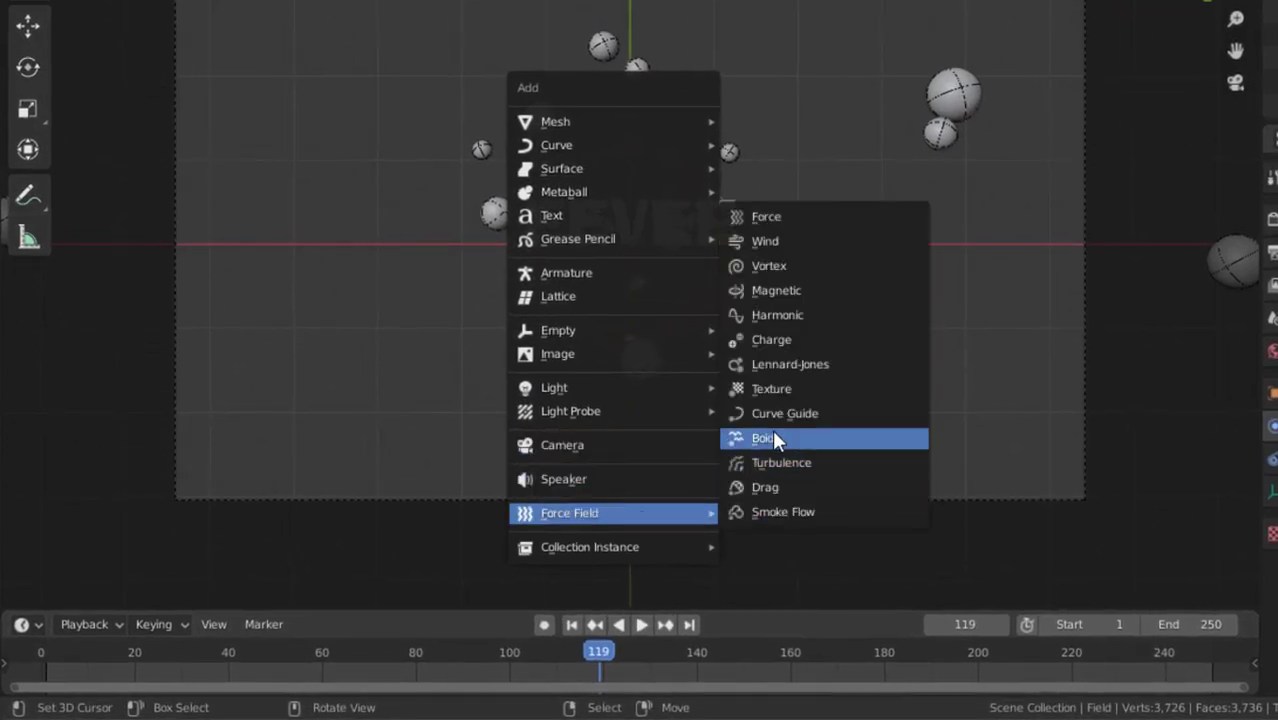
pyautogui.click(778, 464)
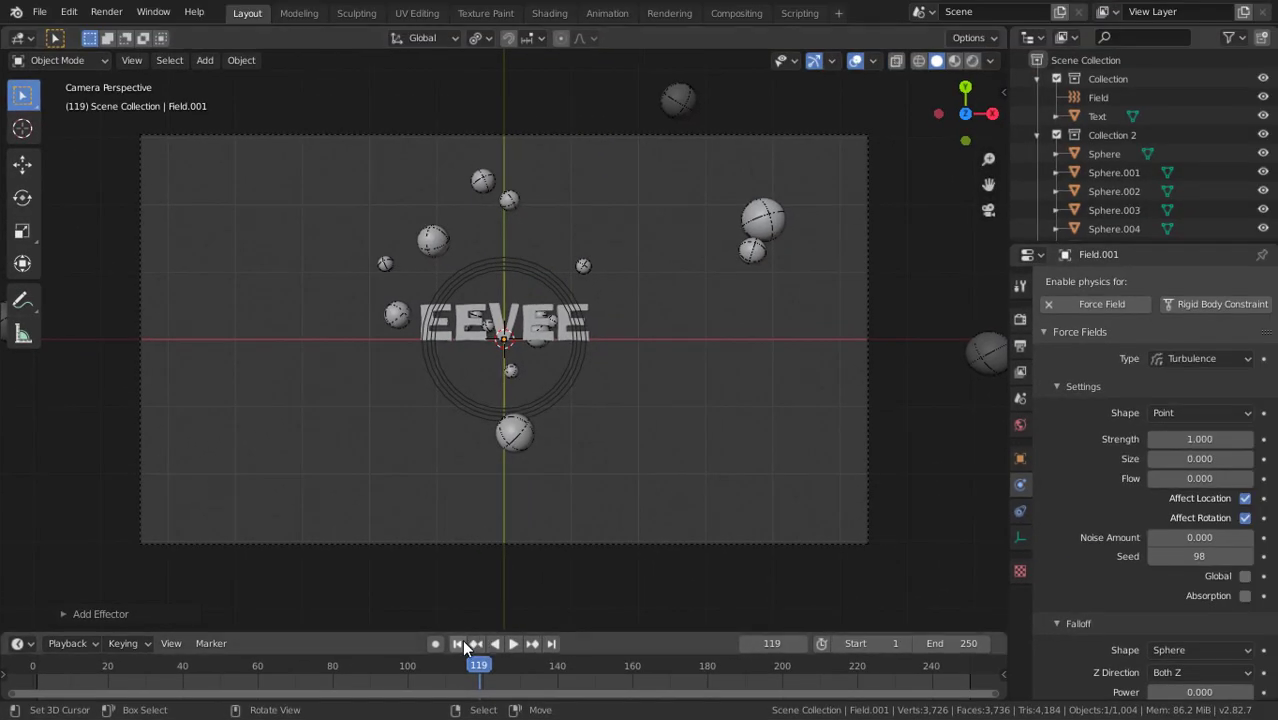
# - Return to frame 1, set the turbulence field's strength to 10 and play the simulation
pyautogui.click(462, 645)
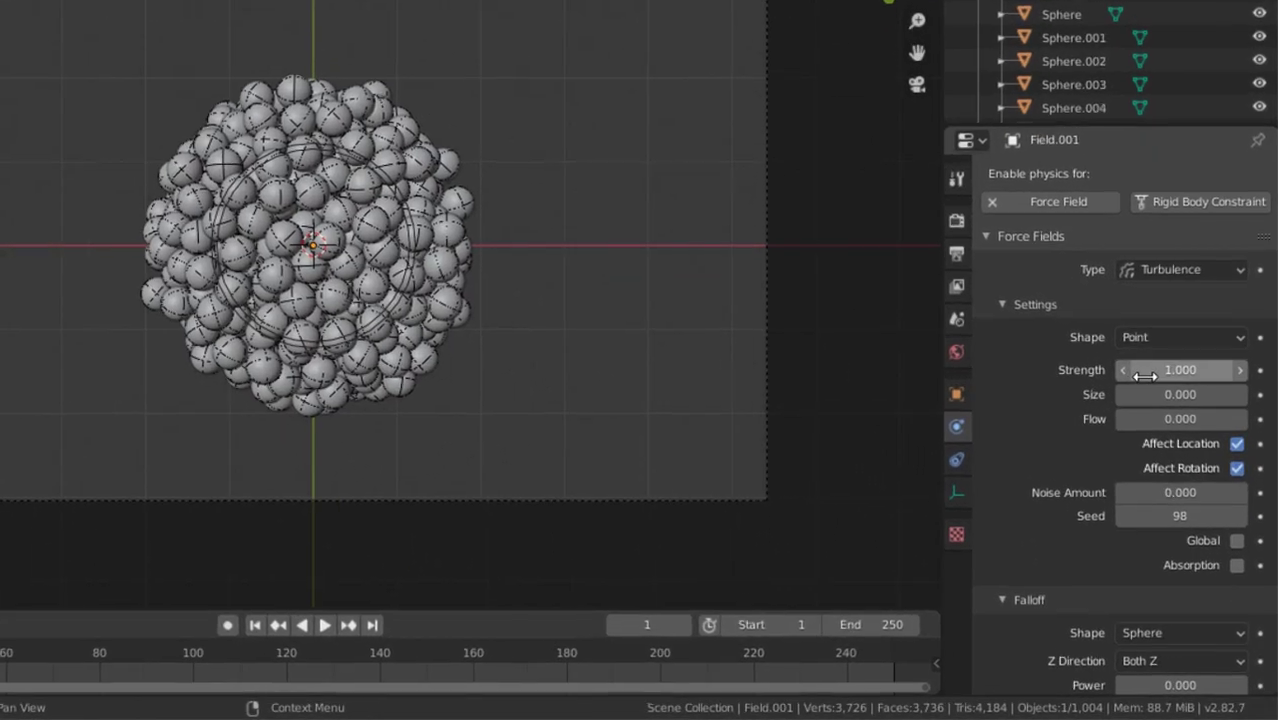
pyautogui.doubleClick(1165, 439)
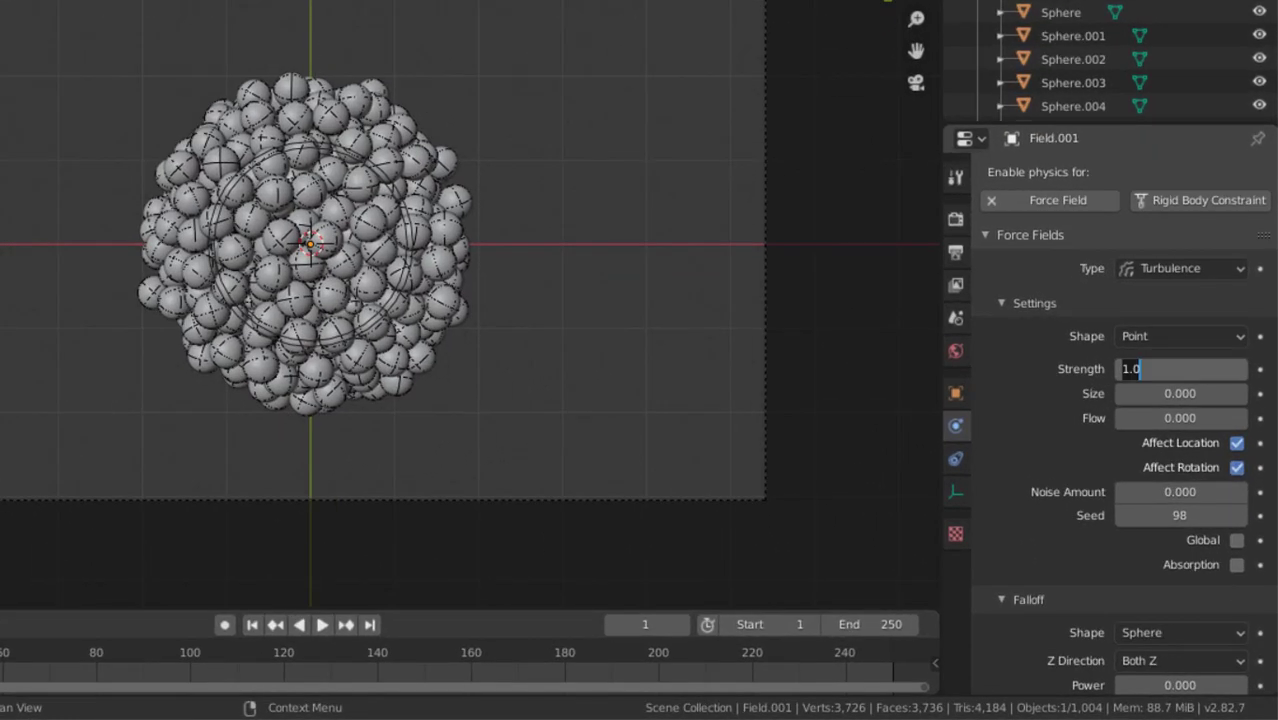
pyautogui.press('Return')
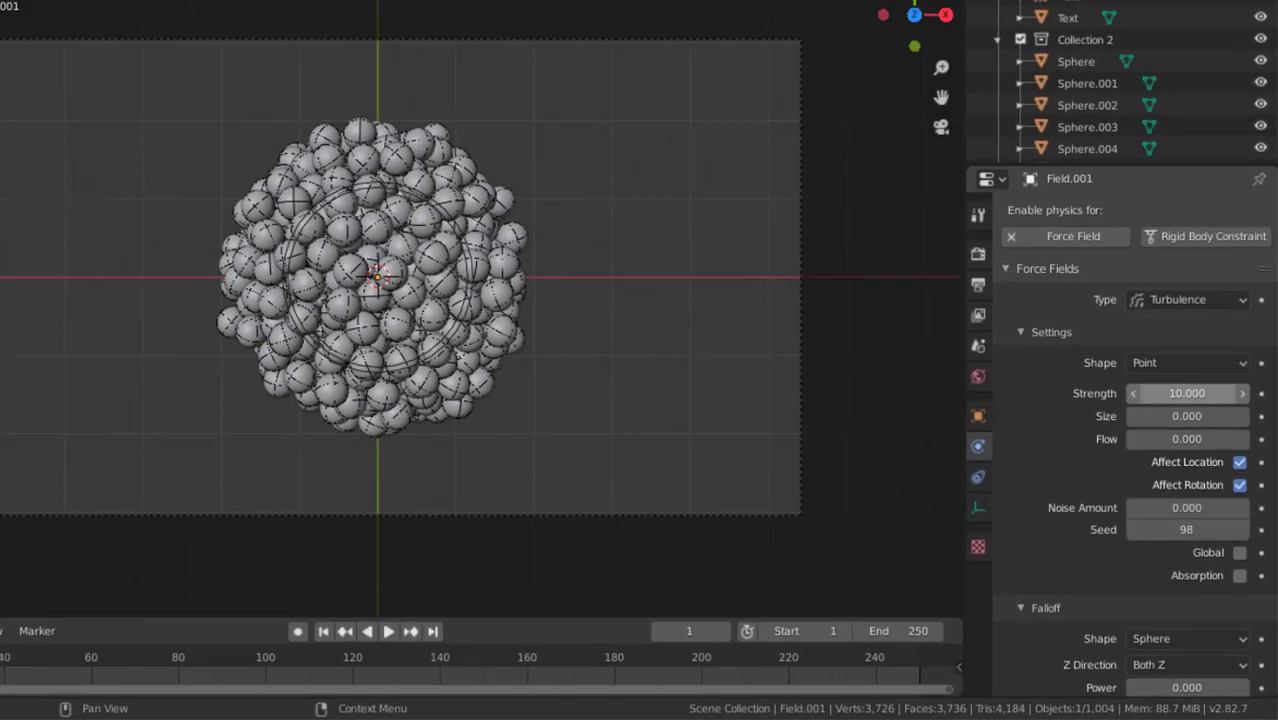
pyautogui.click(322, 624)
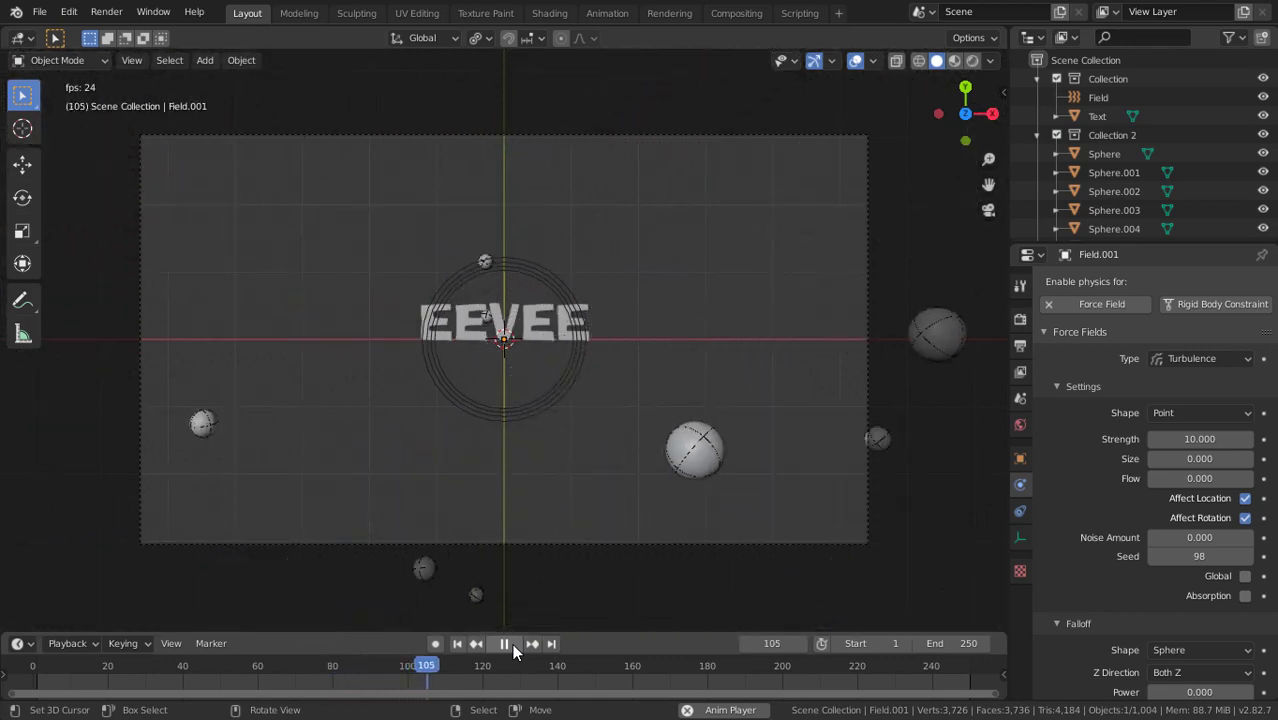
pyautogui.click(510, 644)
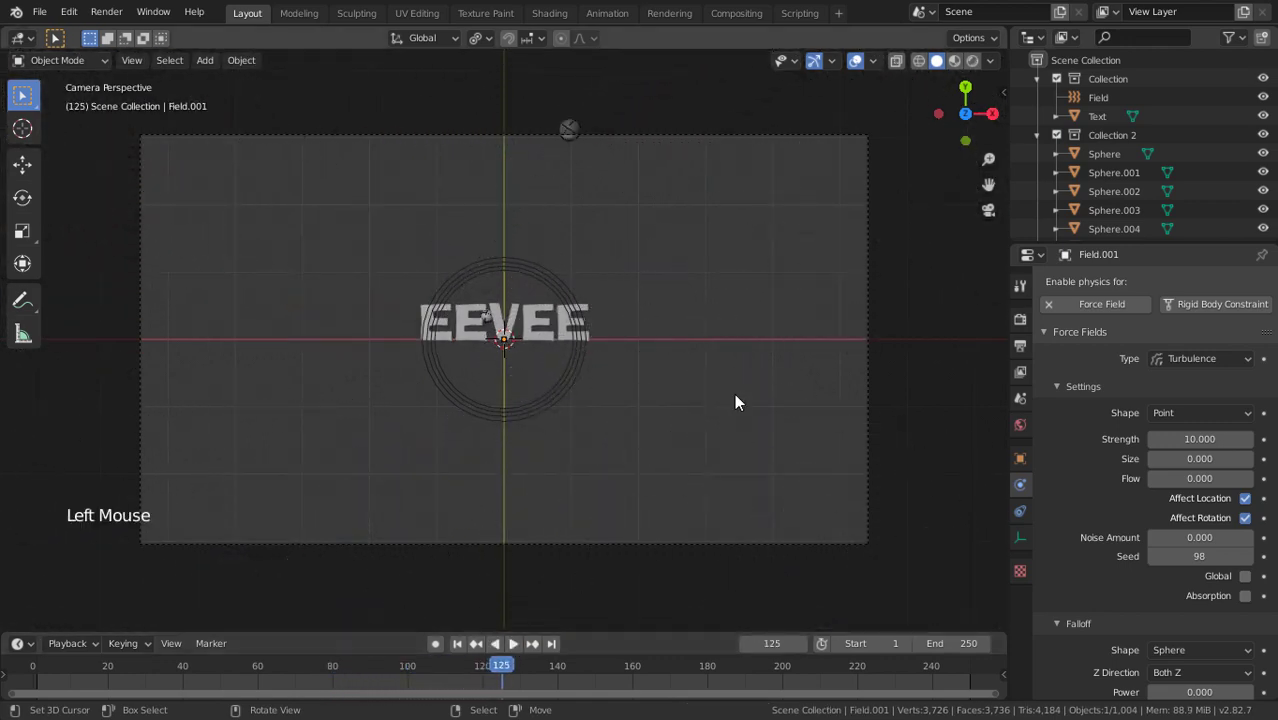
# - Set the turbulence field's size to 5 at frame 1 and preview the simulation
pyautogui.click(457, 644)
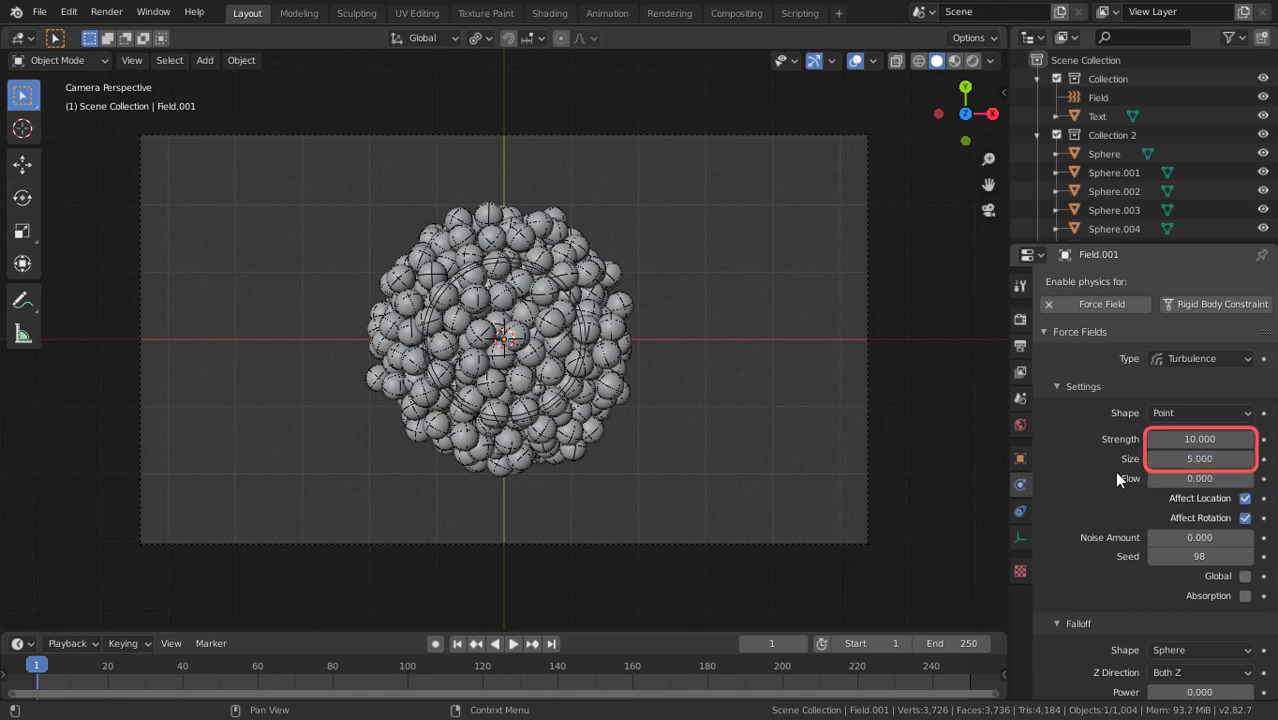
pyautogui.click(513, 644)
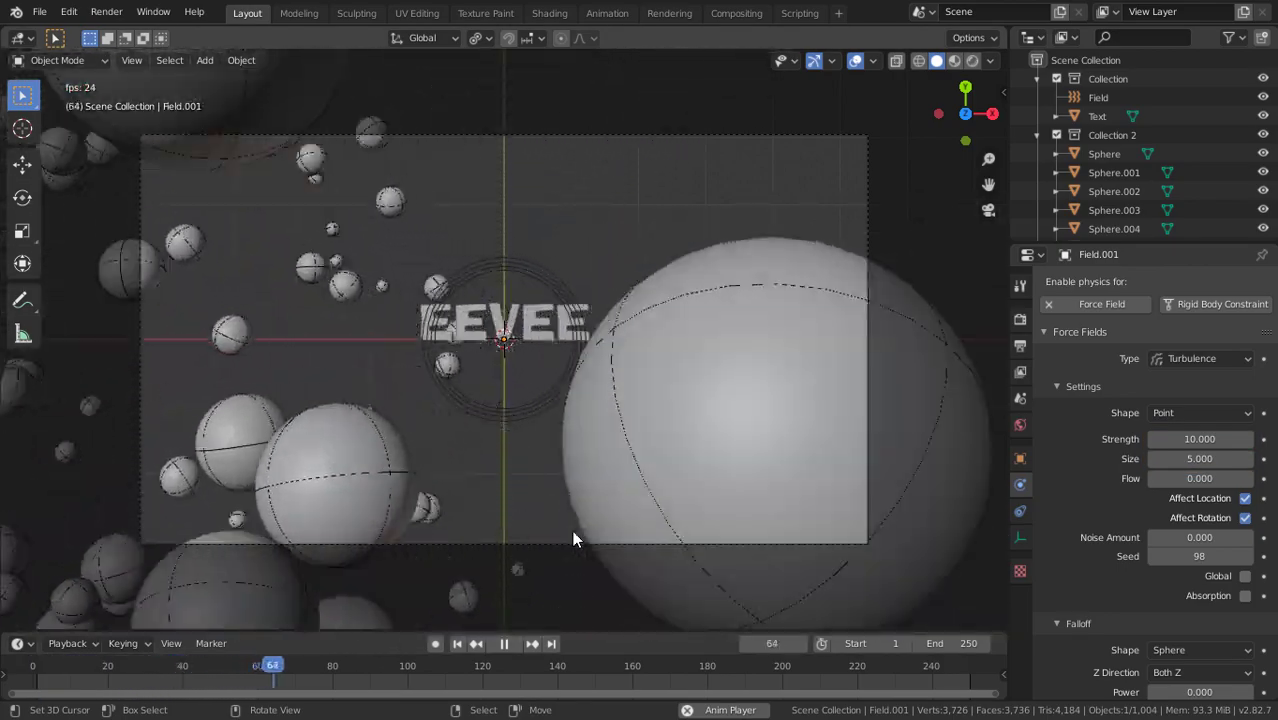
pyautogui.click(504, 644)
# - Return to frame 1, set the turbulence field's size to 2 and play the simulation
pyautogui.click(459, 643)
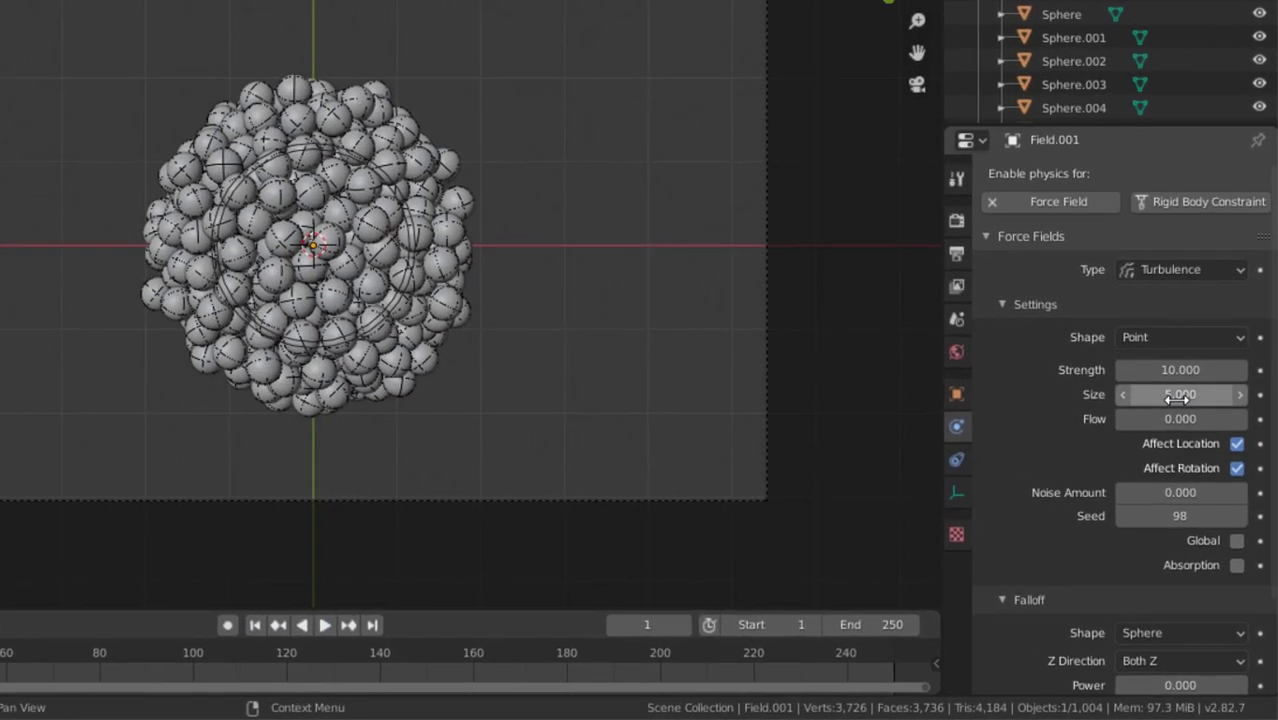
pyautogui.click(1200, 458)
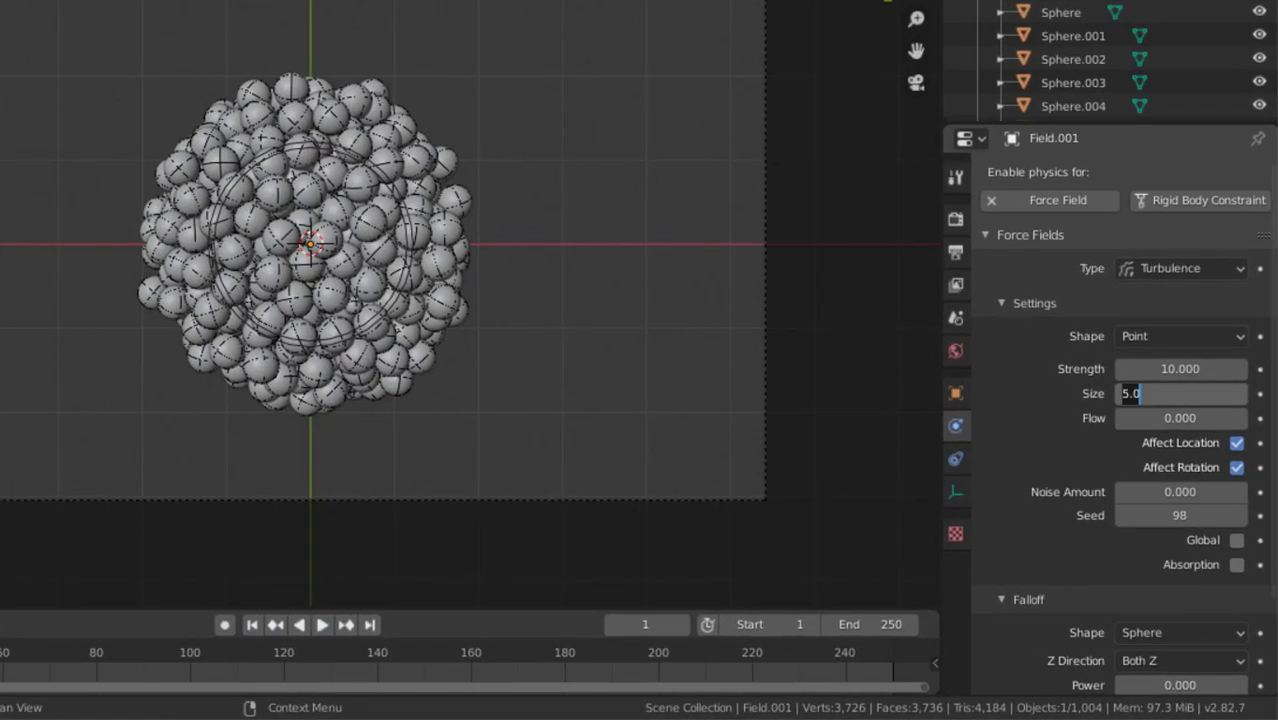
pyautogui.write('2')
pyautogui.press('Return')
pyautogui.click(330, 623)
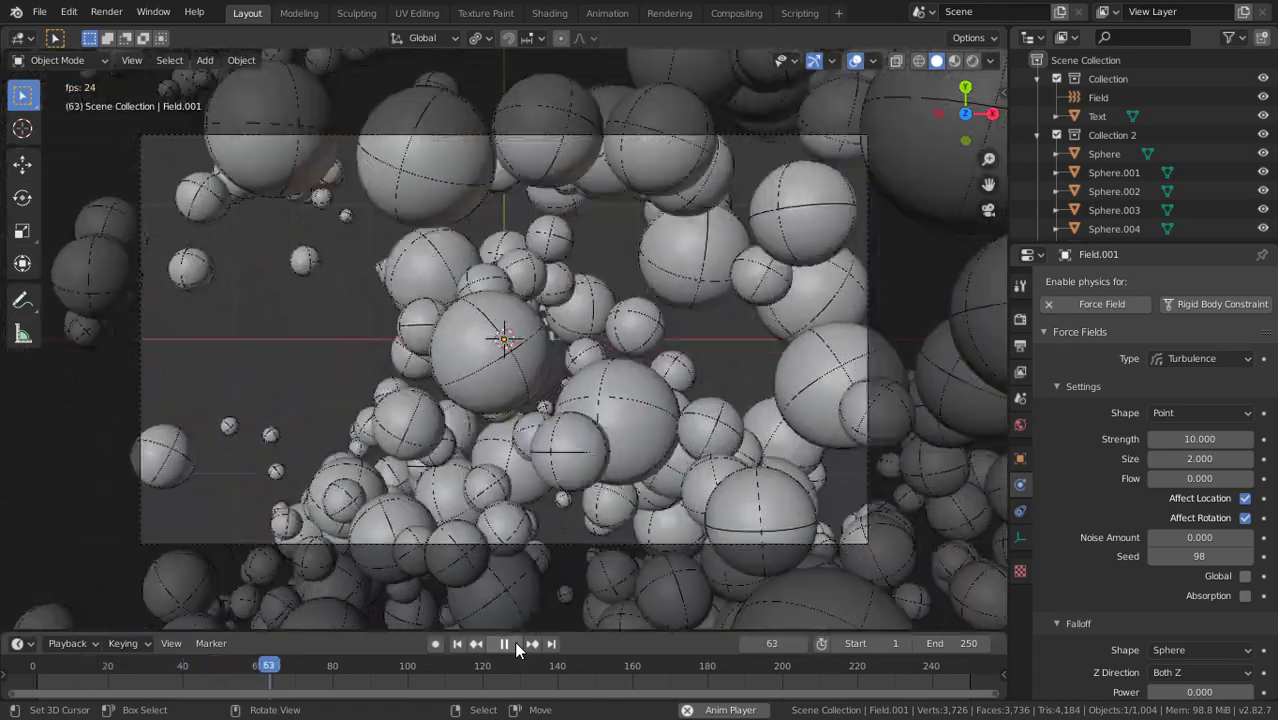
pyautogui.click(514, 643)
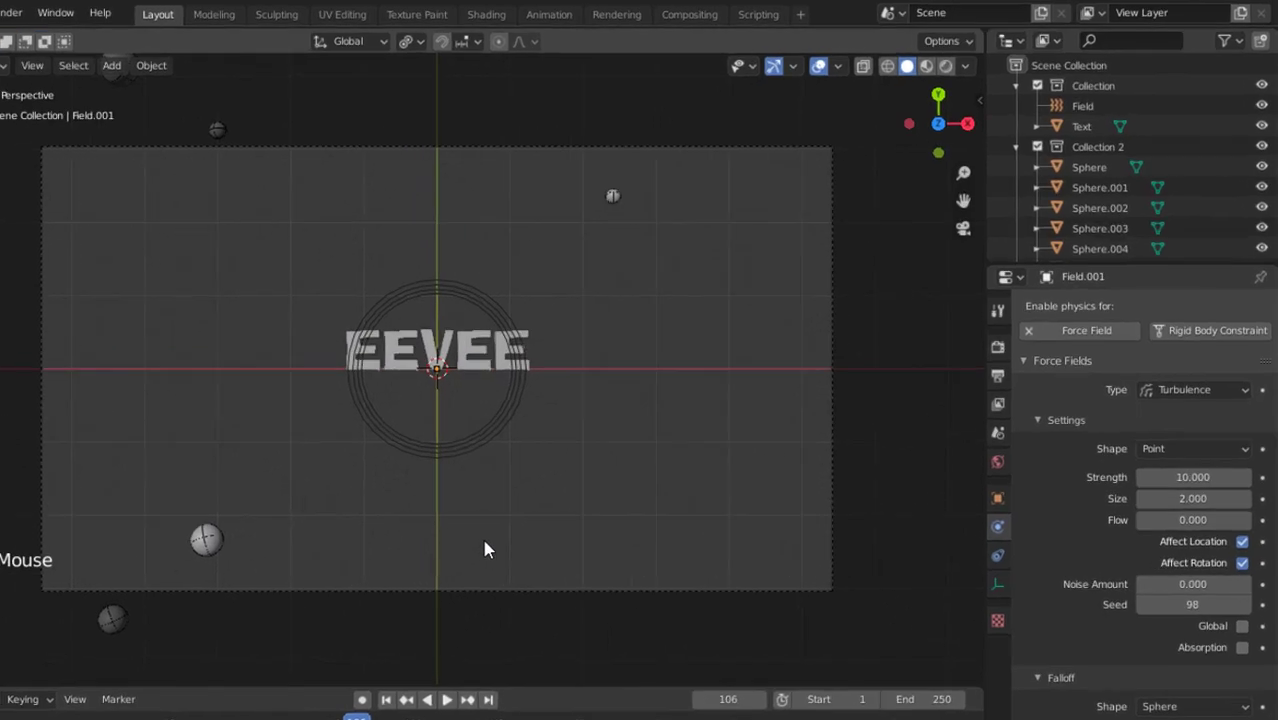
# - Move the turbulence field into the collection named Collection and set the wind field's strength to 13
pyautogui.press('m')
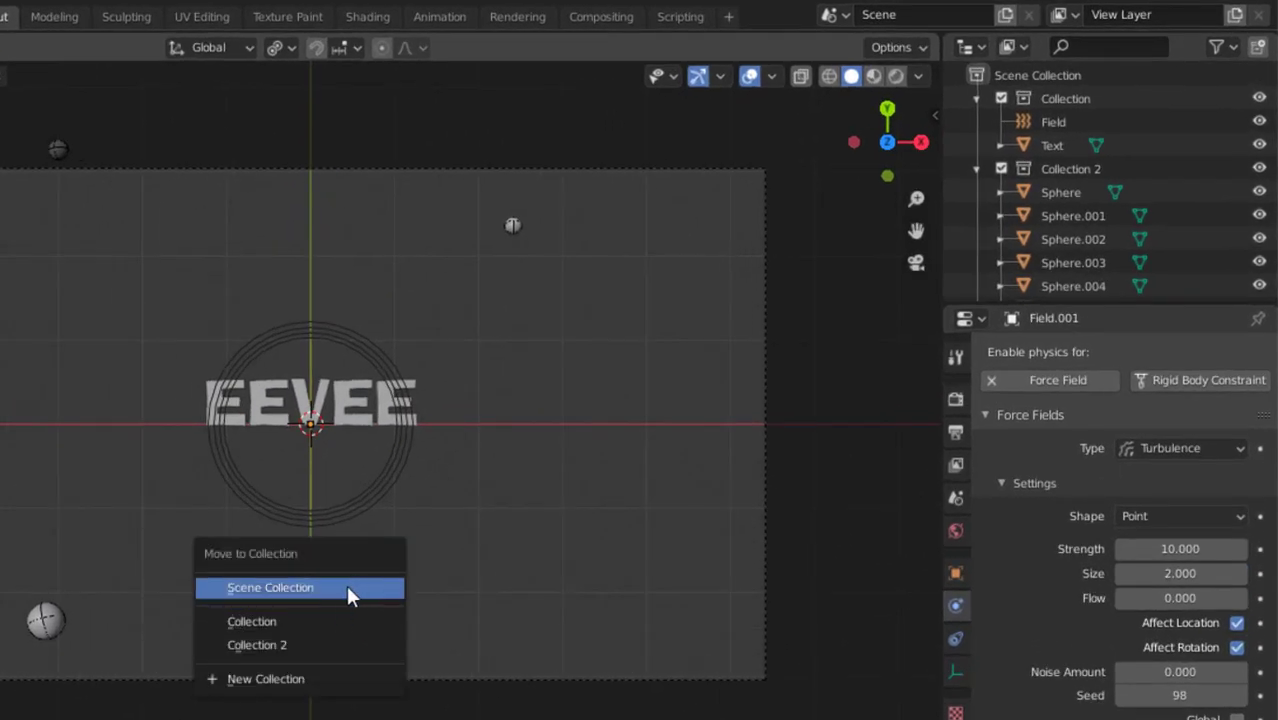
pyautogui.click(331, 621)
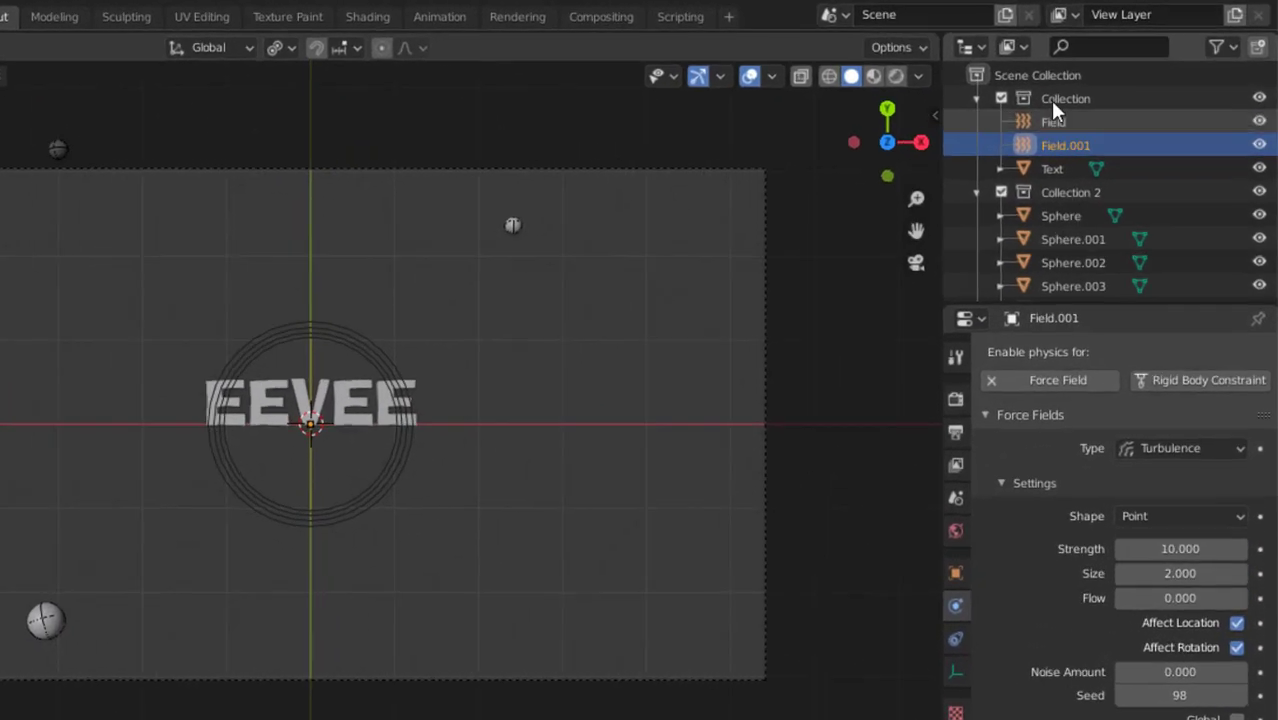
pyautogui.click(1042, 124)
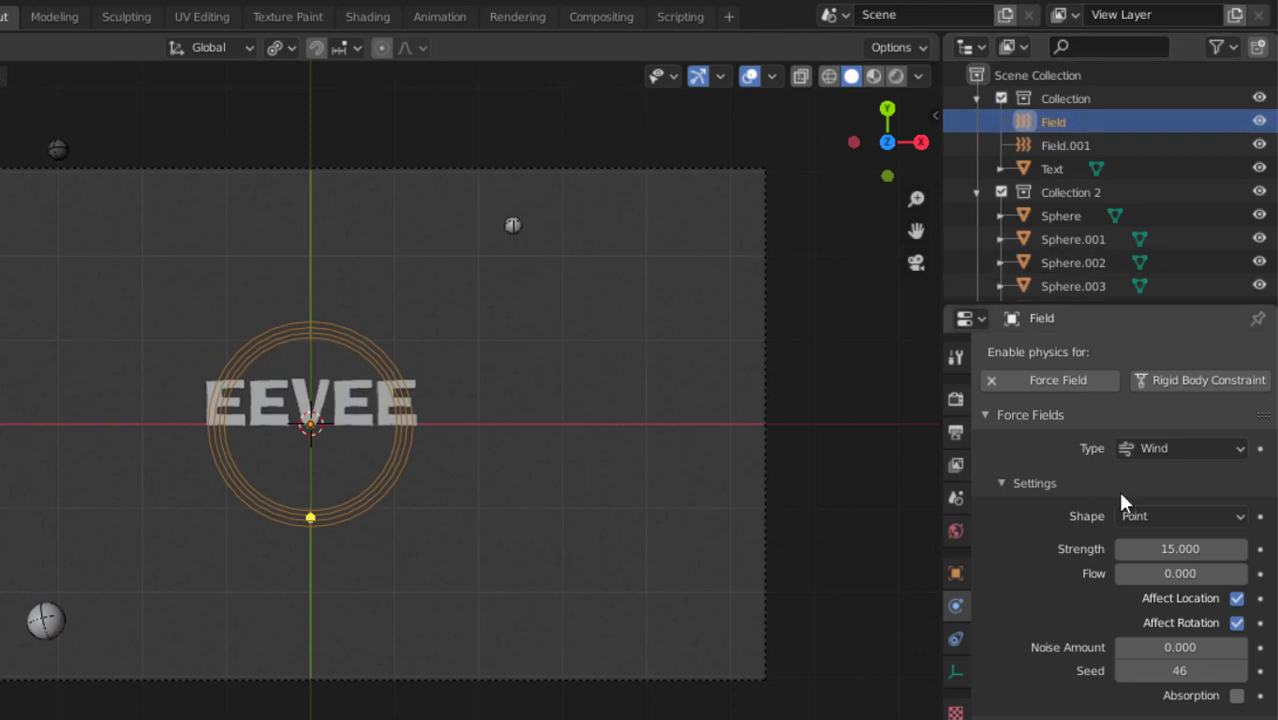
pyautogui.press('Return')
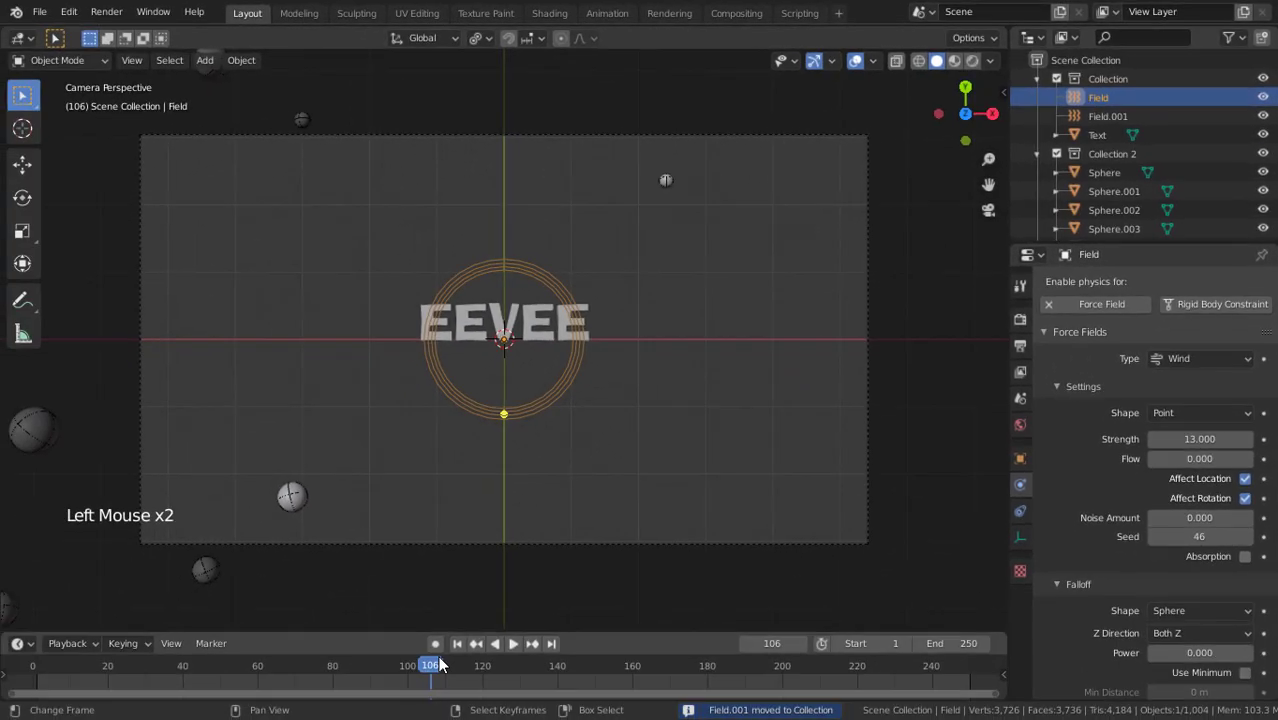
# - Play the simulation from frame 1 to check how the spheres clear away from the EEVEE text
pyautogui.click(457, 648)
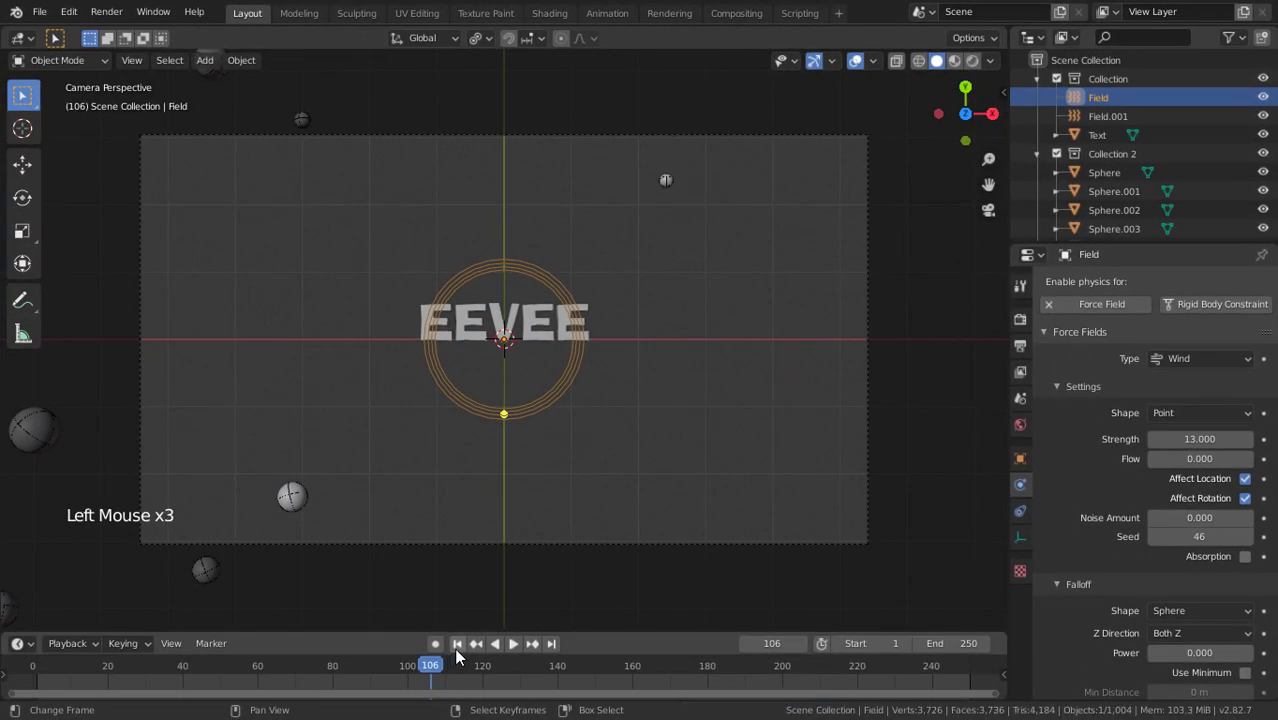
pyautogui.click(457, 648)
pyautogui.click(507, 648)
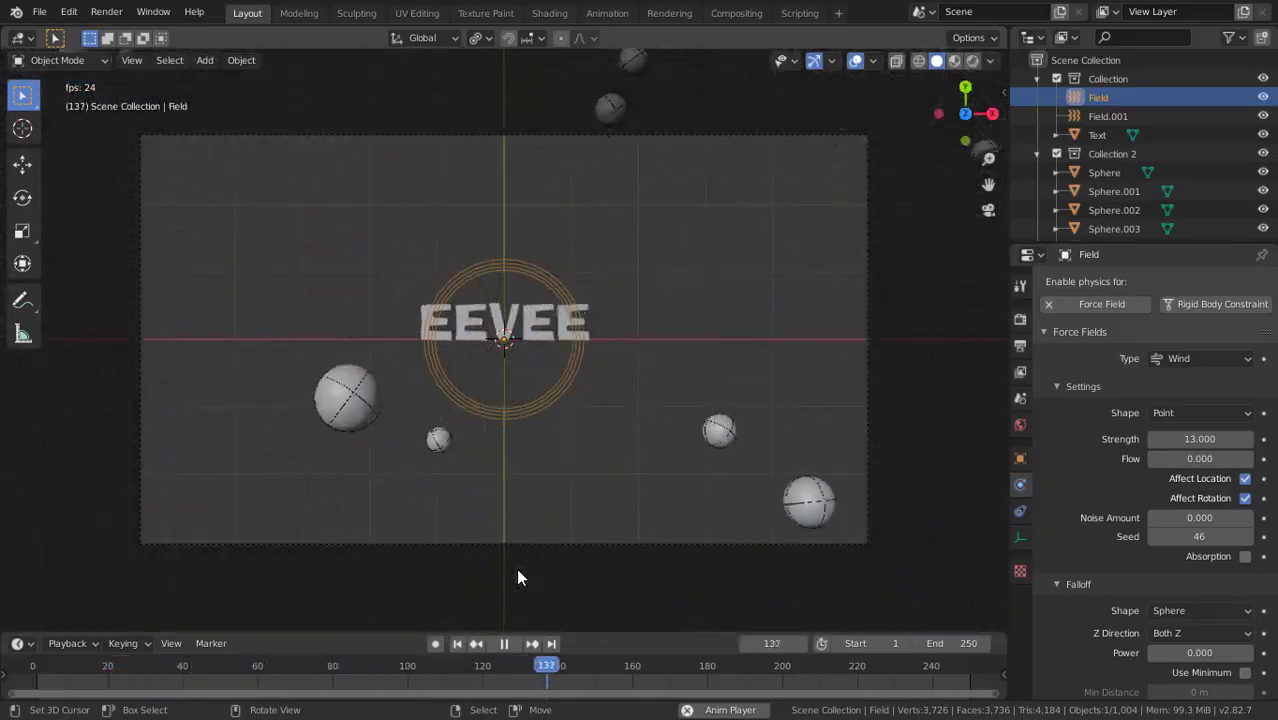
pyautogui.click(502, 644)
# - Return to frame 1 and bake the Rigid Body World cache for frames 1 to 250
pyautogui.click(457, 644)
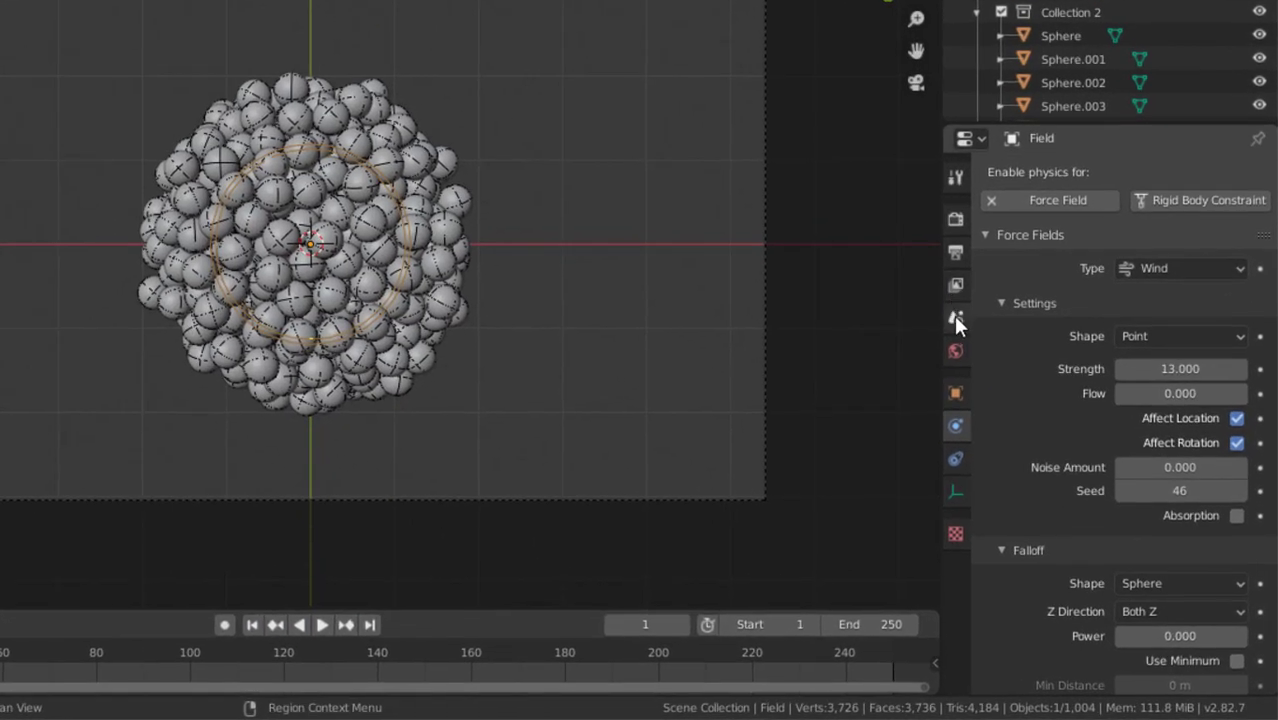
pyautogui.click(1019, 396)
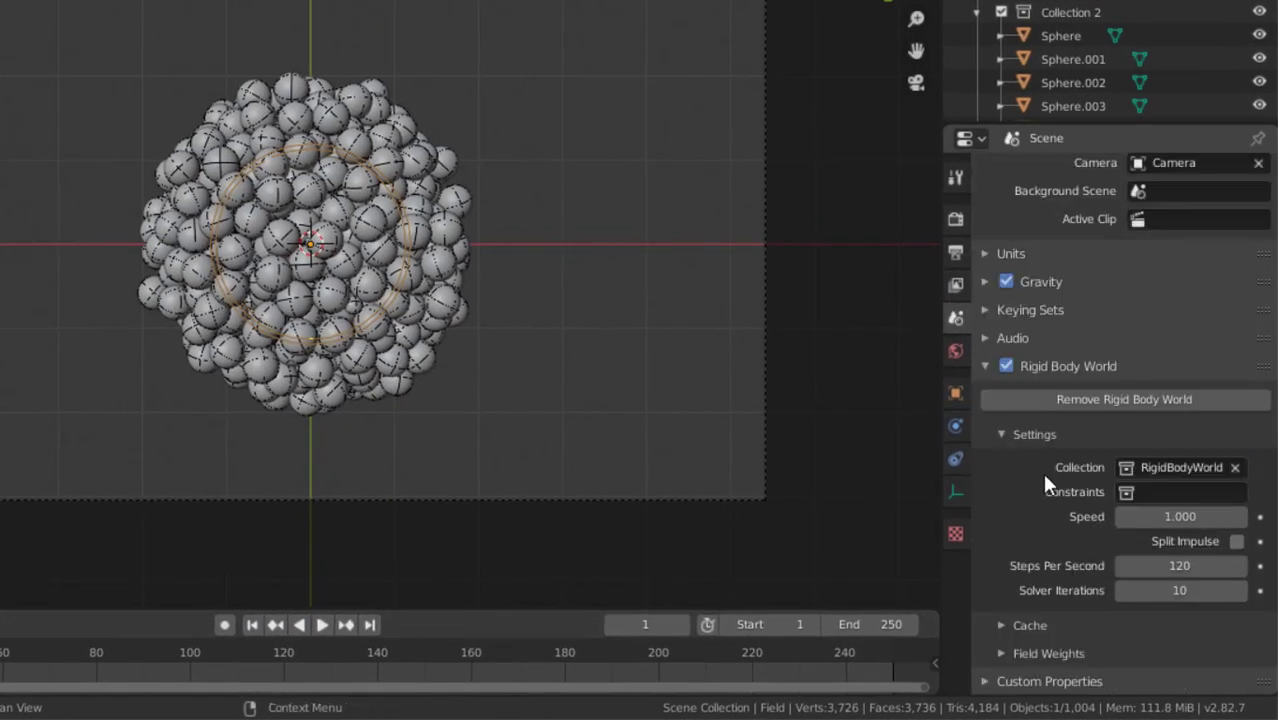
pyautogui.click(1030, 625)
pyautogui.scroll(-5, 1018, 590)
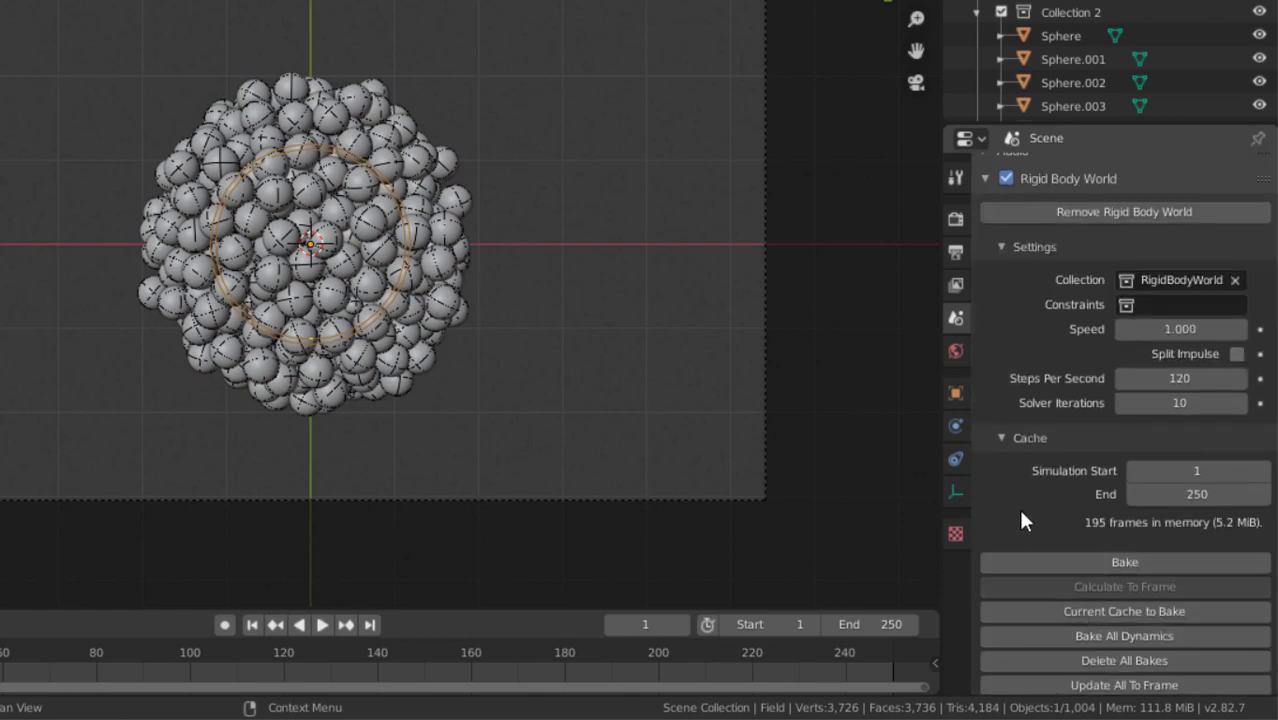
pyautogui.scroll(-2, 1020, 519)
pyautogui.click(1118, 569)
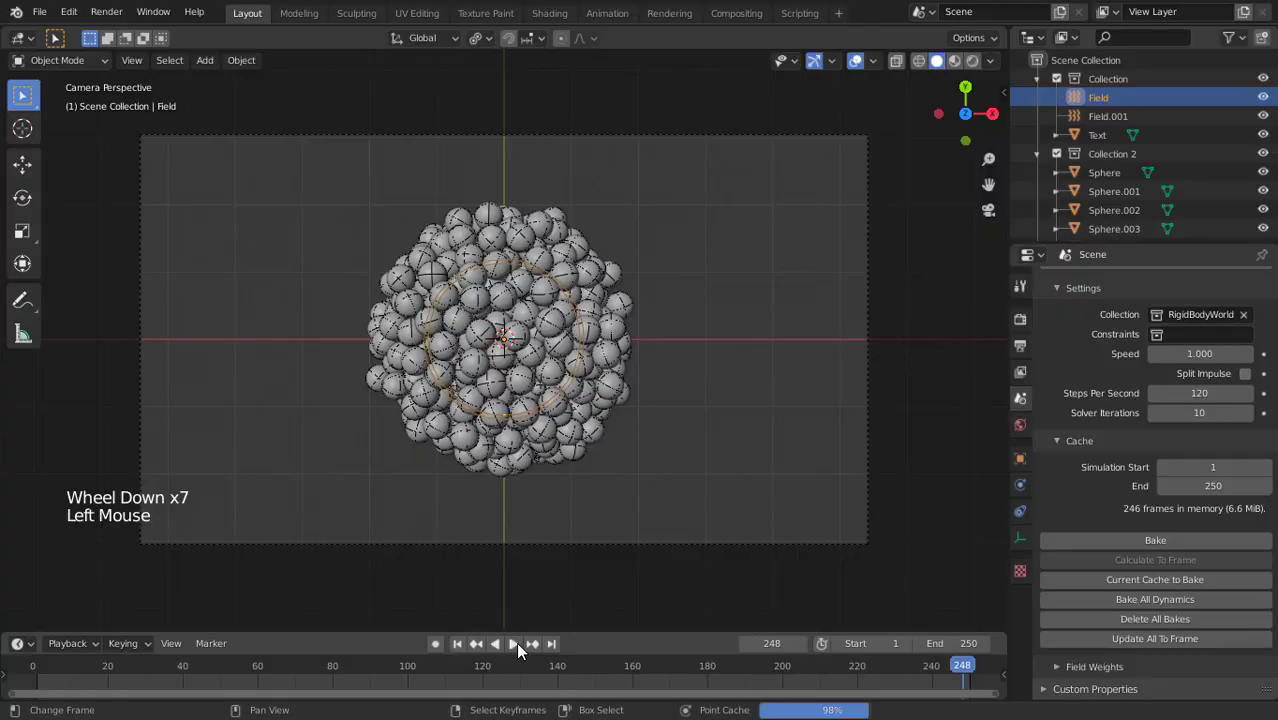
# - Play the baked simulation through and return to frame 1
pyautogui.click(515, 643)
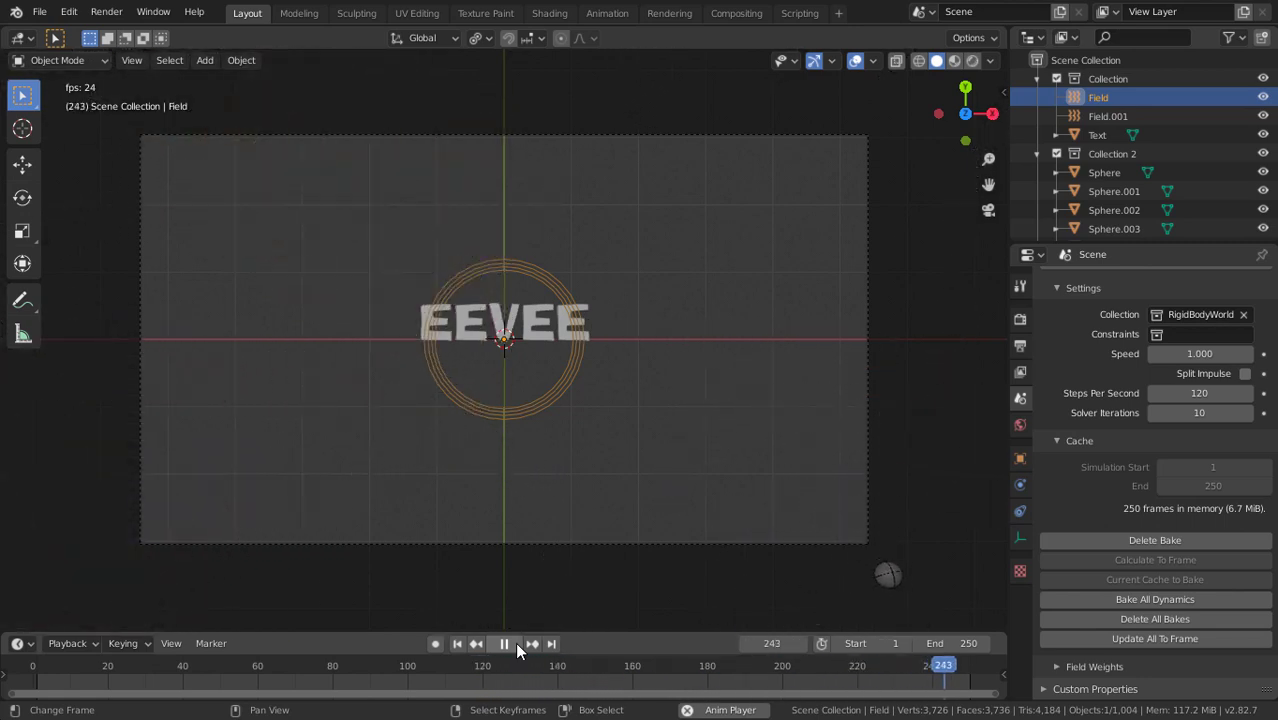
pyautogui.click(508, 643)
pyautogui.click(459, 644)
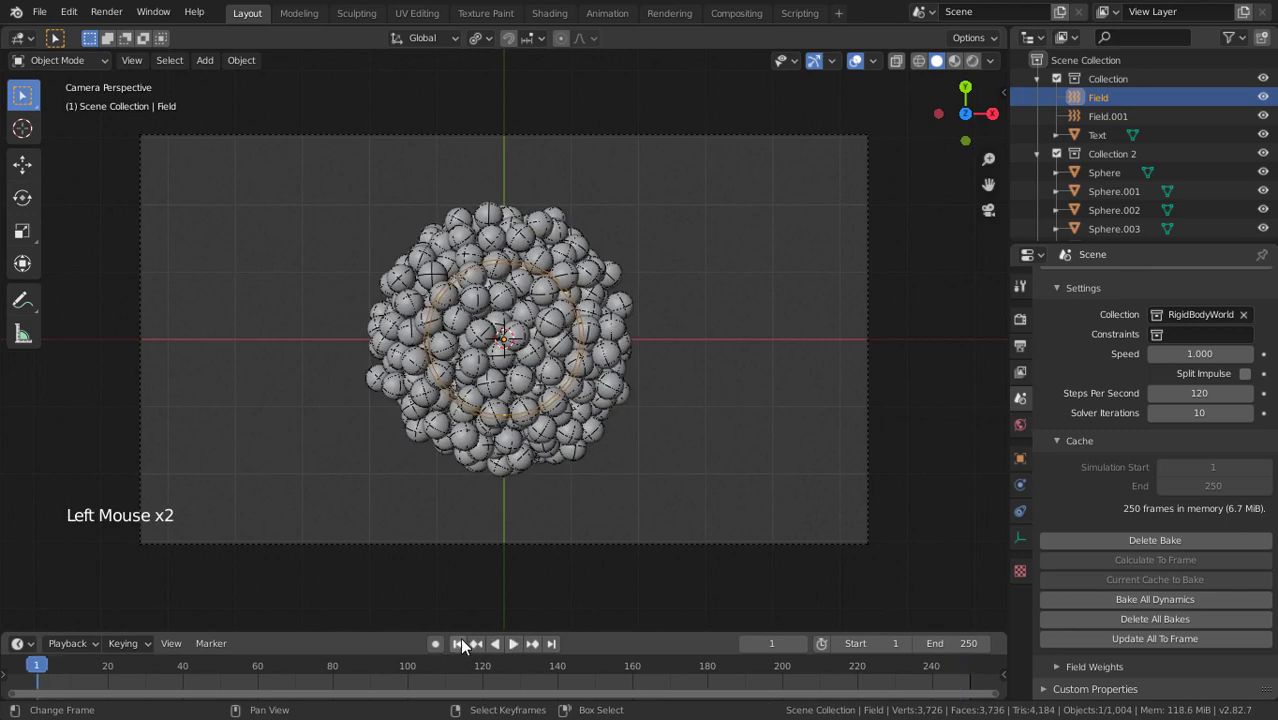
# - Select the camera, check its framing at frames 79 and 132, and set its Z location to 20 m
pyautogui.press('n')
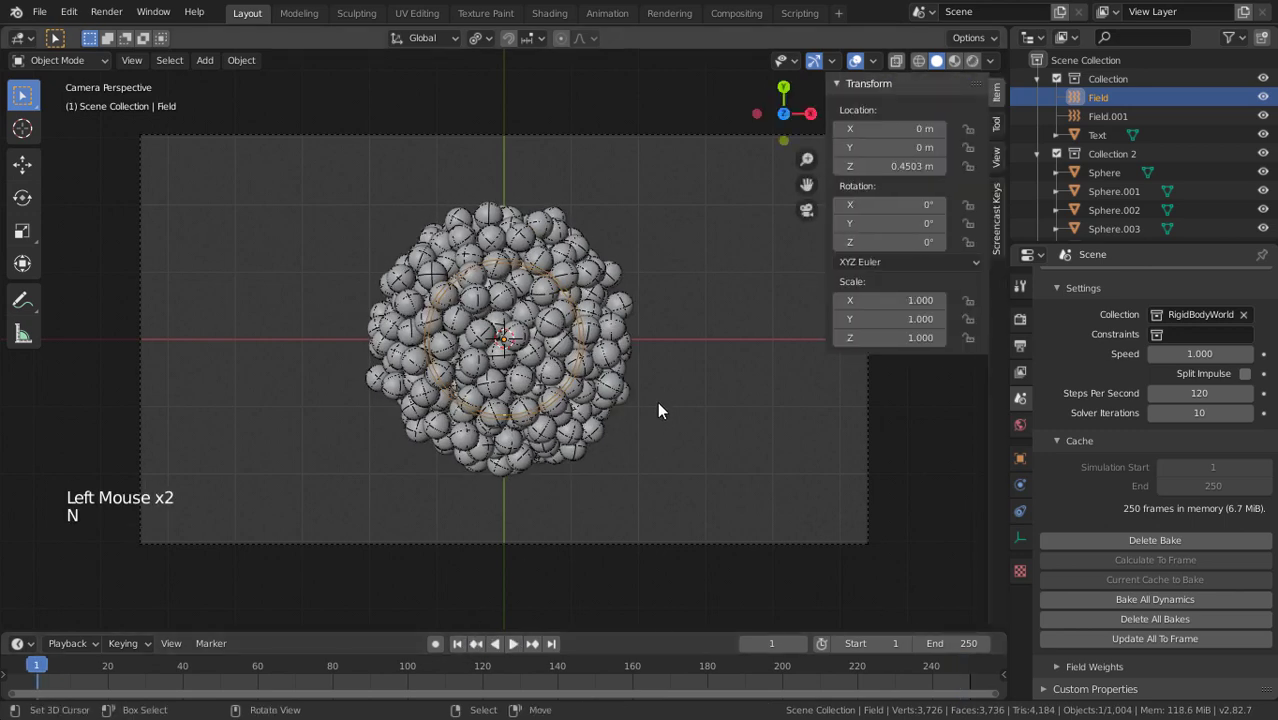
pyautogui.rightClick(773, 541)
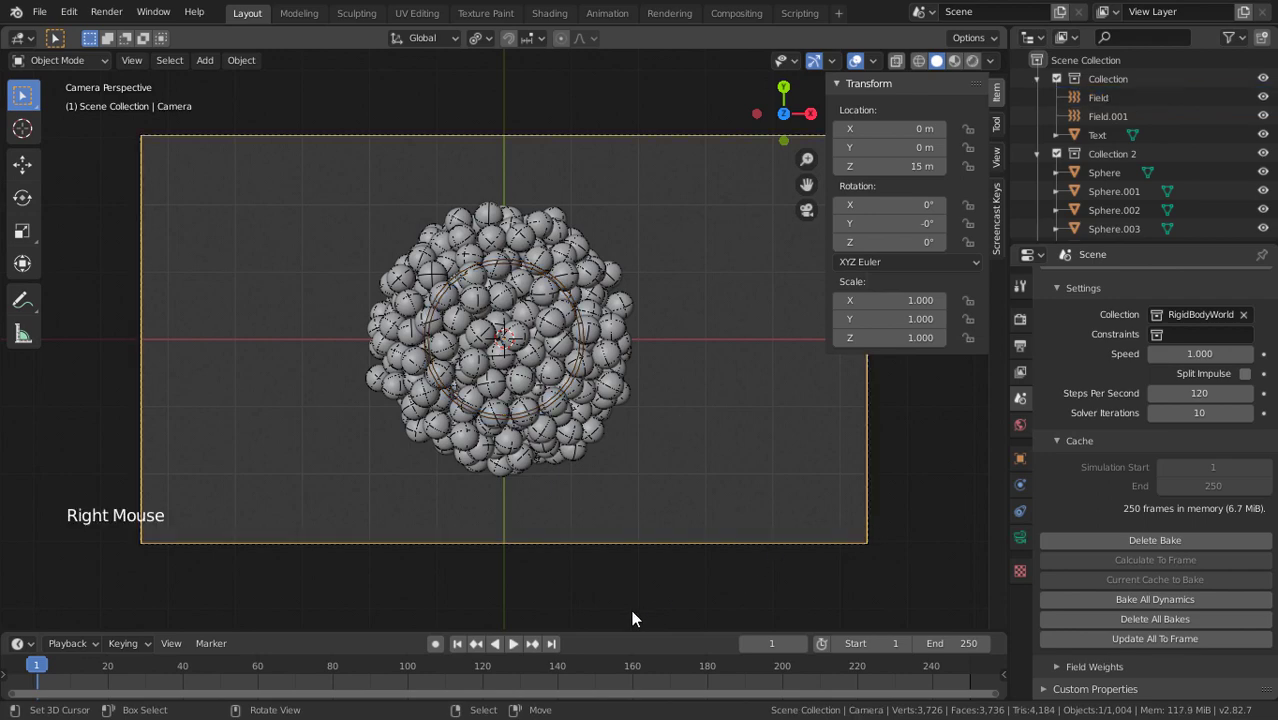
pyautogui.click(325, 662)
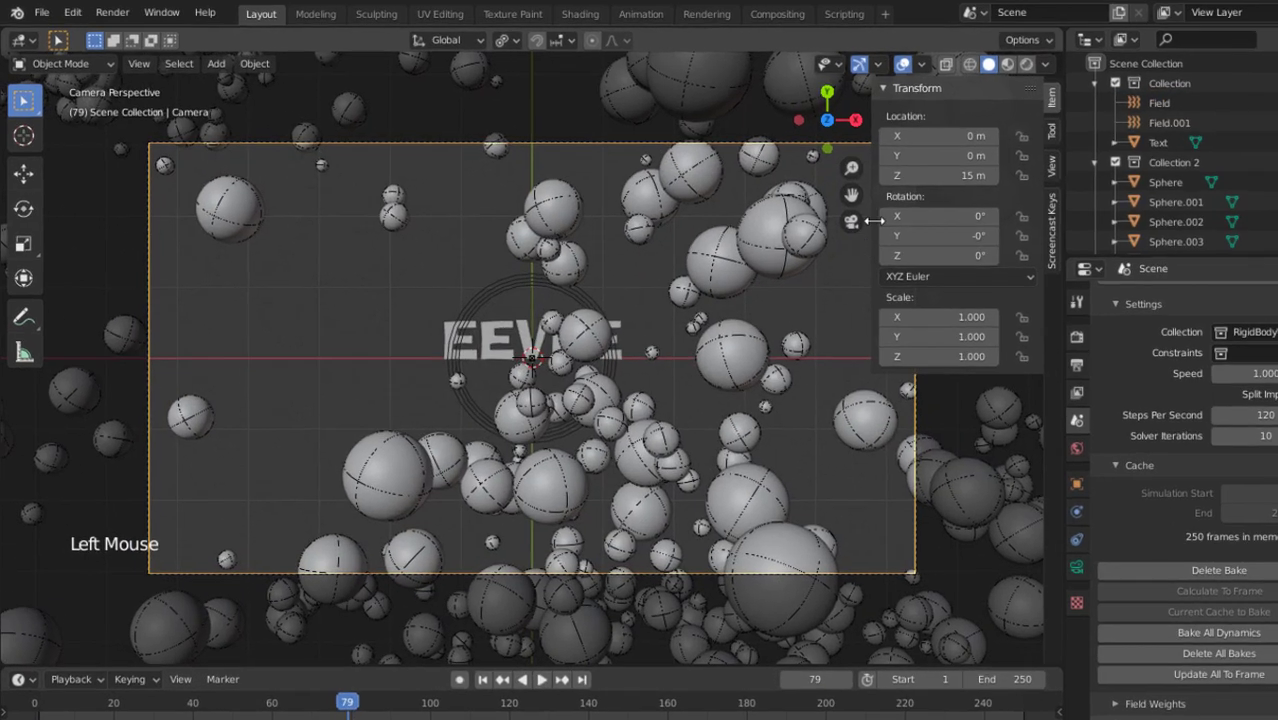
pyautogui.doubleClick(960, 175)
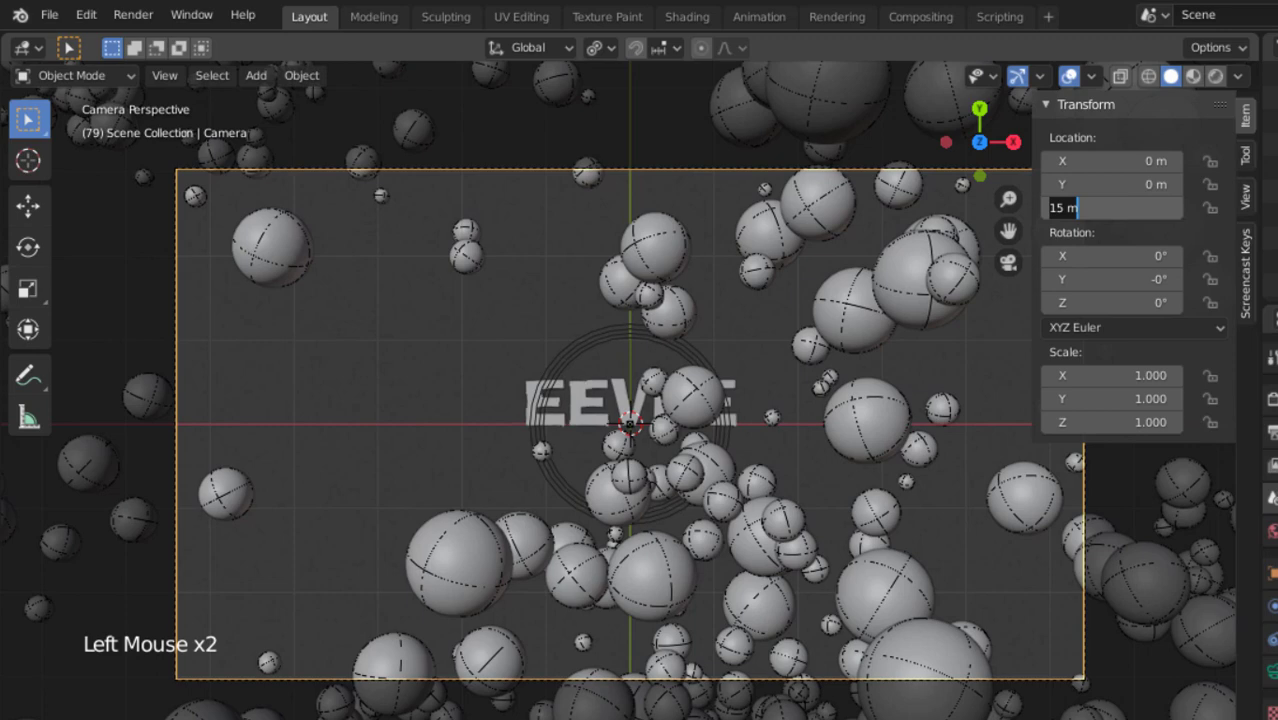
pyautogui.press('Escape')
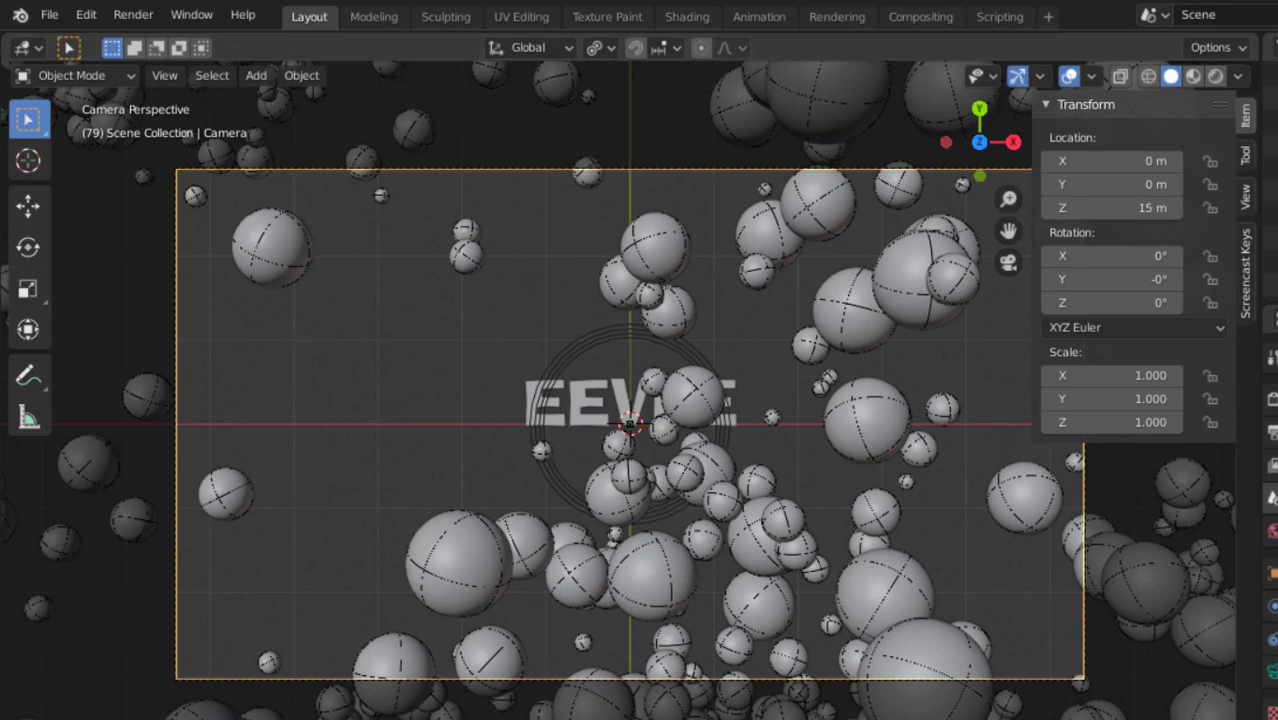
pyautogui.moveTo(377, 719); pyautogui.dragTo(610, 719)
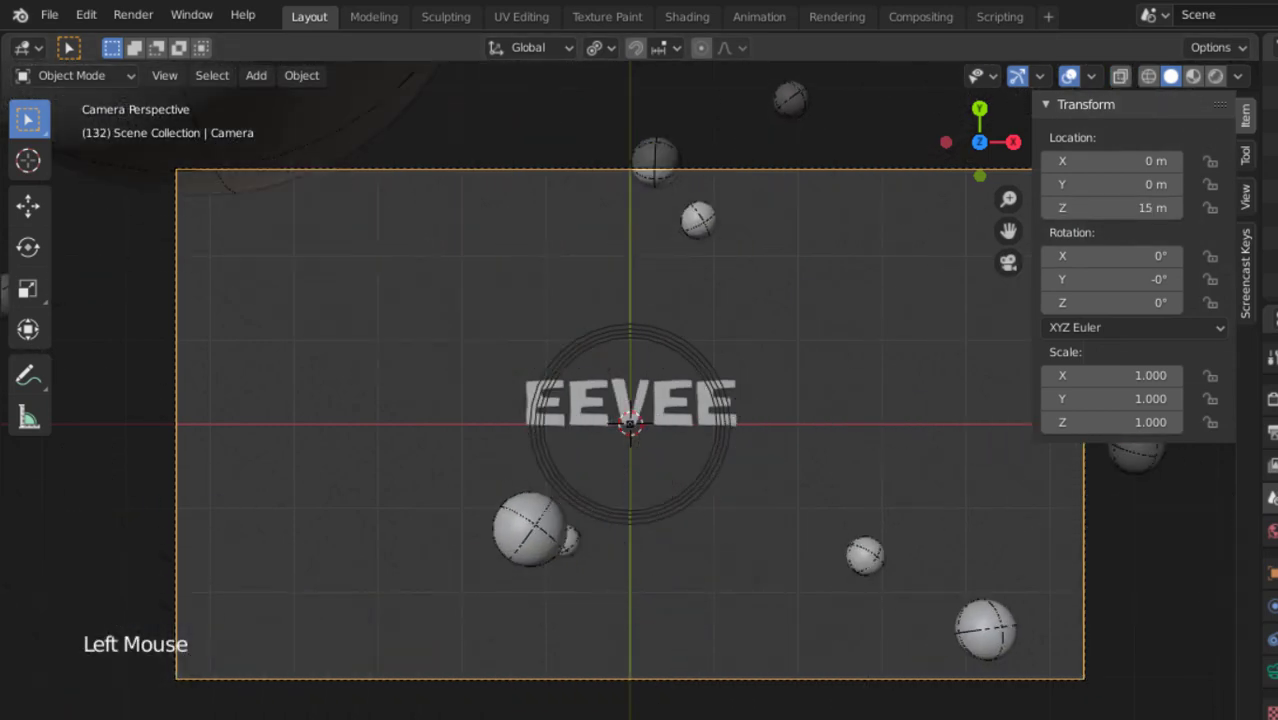
pyautogui.click(1110, 207)
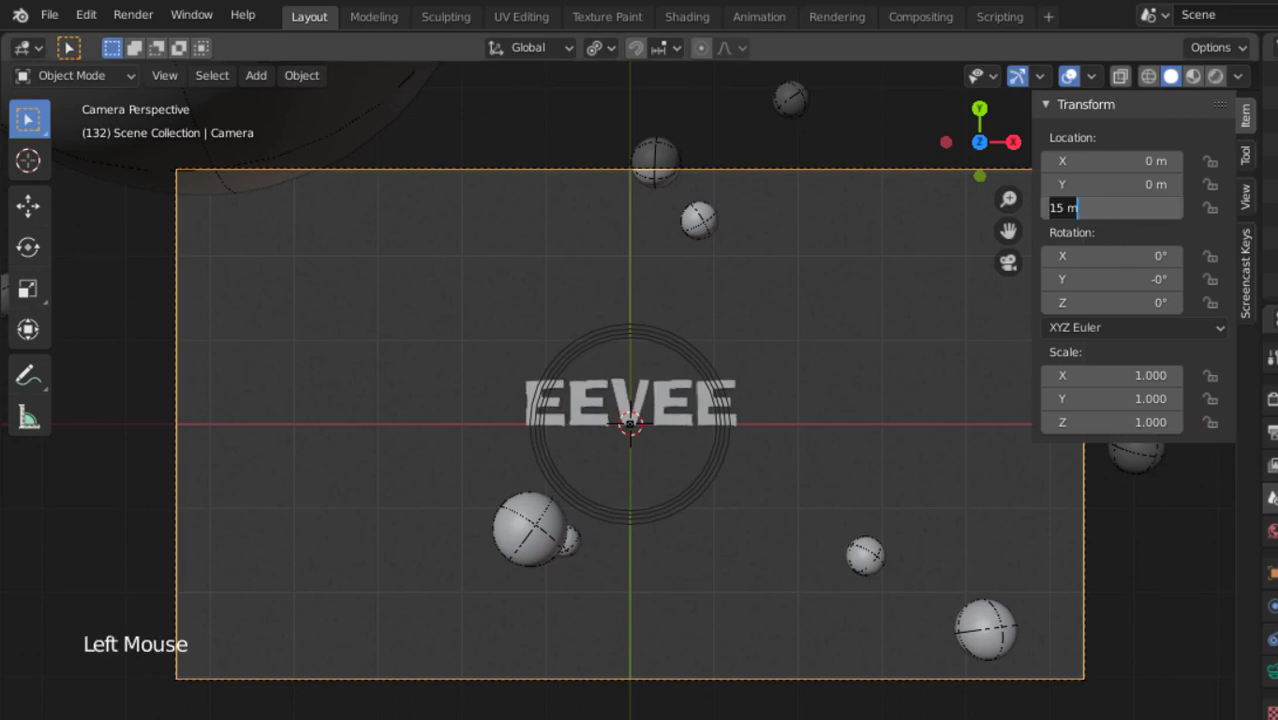
pyautogui.write('20')
pyautogui.press('Return')
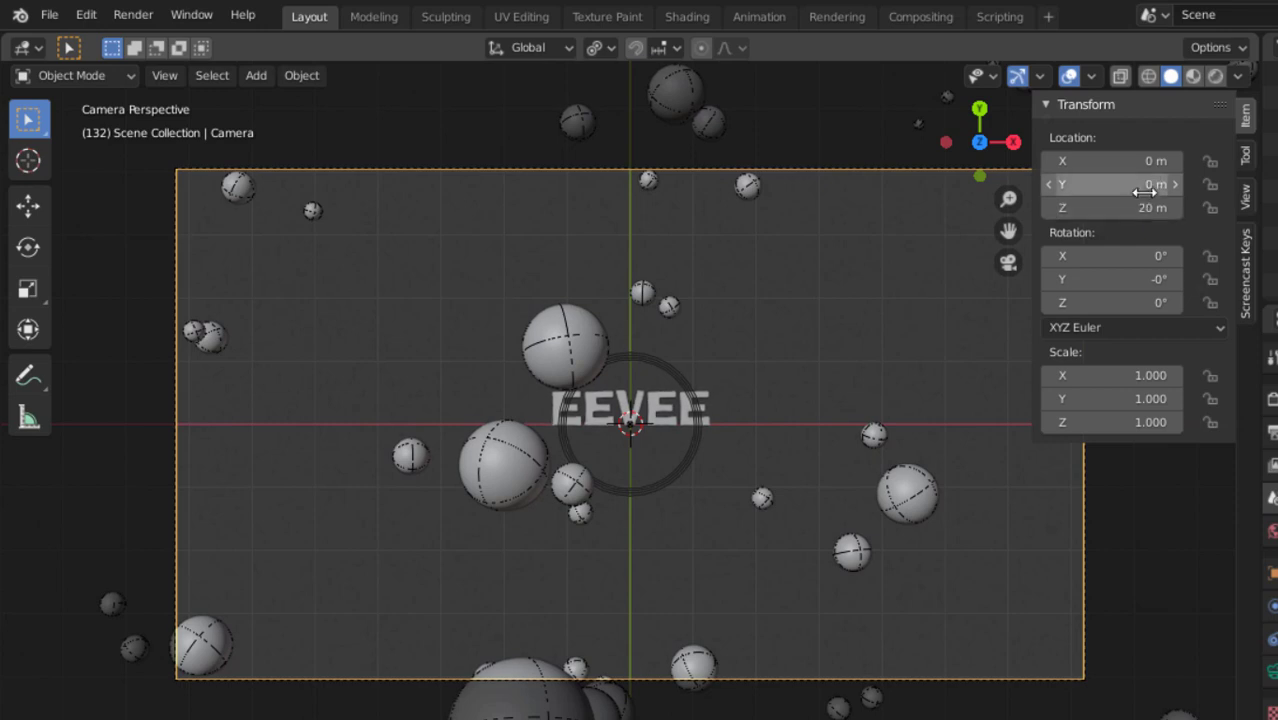
# - Set the camera's Y location to 0.2 m and hide the transform sidebar
pyautogui.moveTo(1130, 184); pyautogui.dragTo(1156, 184)
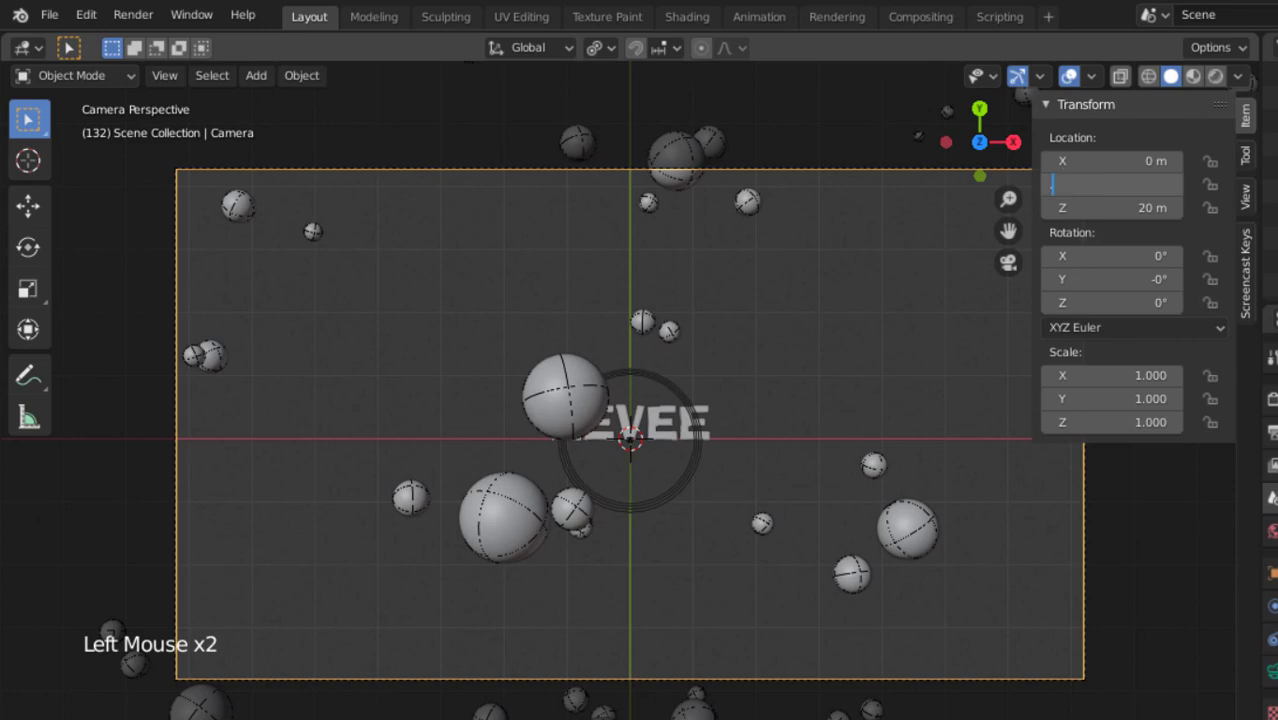
pyautogui.press('Return')
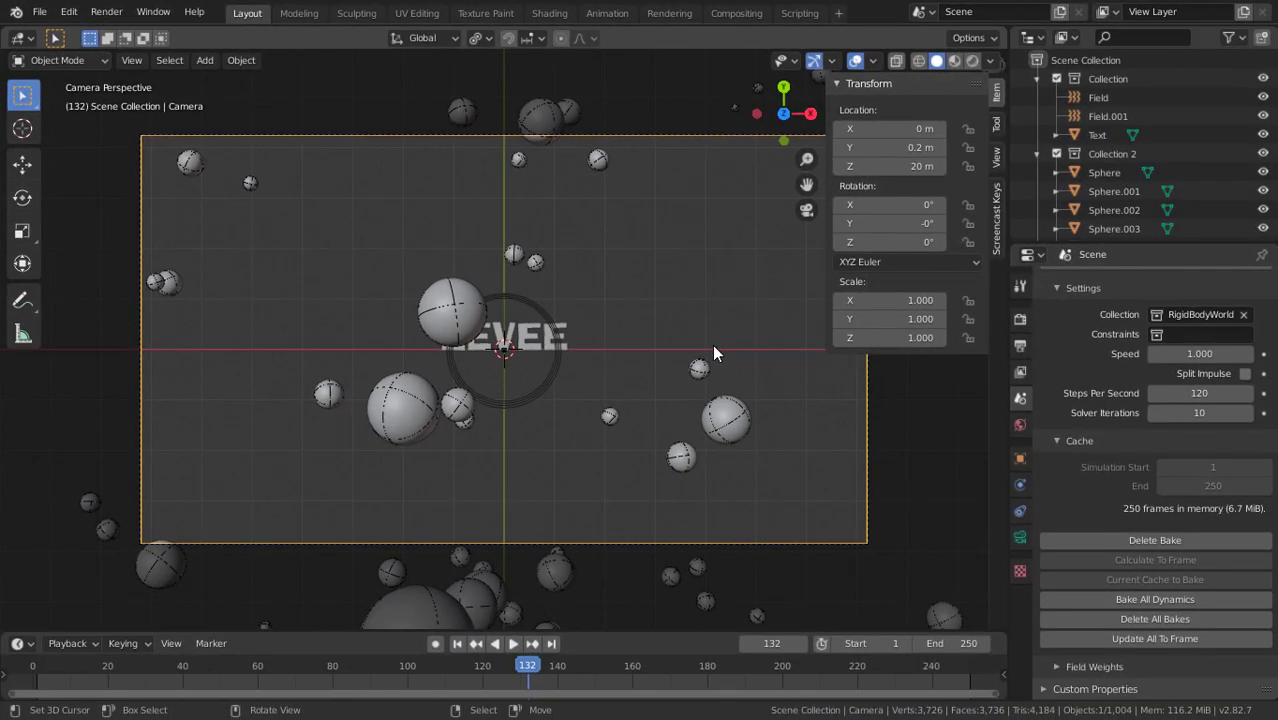
pyautogui.press('n')
# - Play the simulation from frame 1 to check the new camera framing, then return to the start
pyautogui.click(457, 643)
pyautogui.click(512, 644)
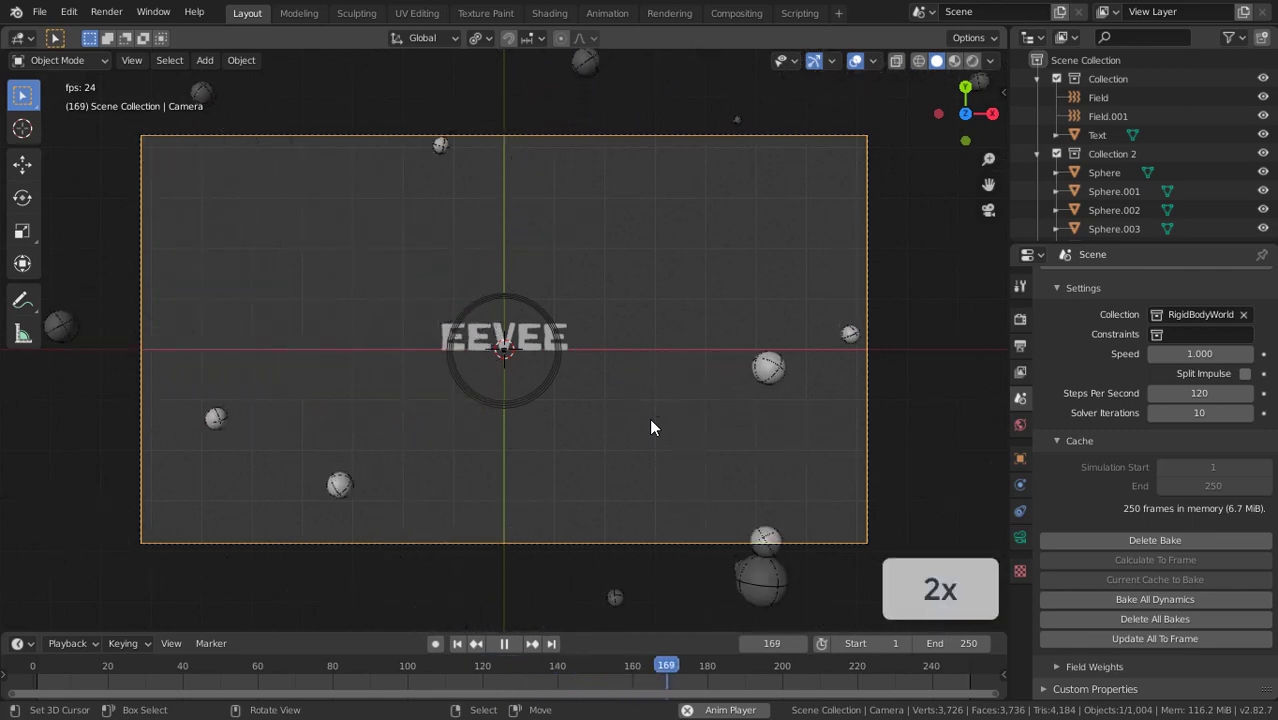
pyautogui.press('n')
pyautogui.press('n')
pyautogui.click(504, 644)
pyautogui.click(458, 644)
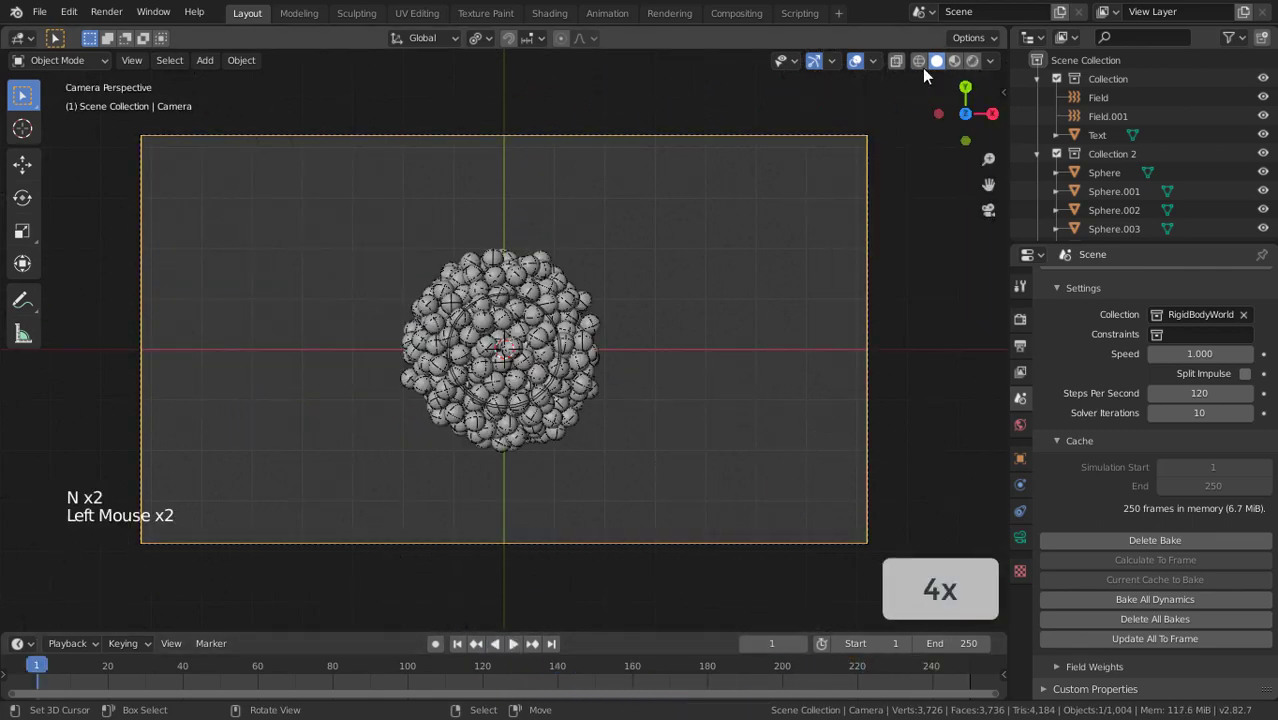
# - Preview the simulation in solid shading without viewport overlays, then go back to frame 0 and restore the overlays
pyautogui.click(918, 60)
pyautogui.click(936, 60)
pyautogui.click(855, 60)
pyautogui.click(513, 644)
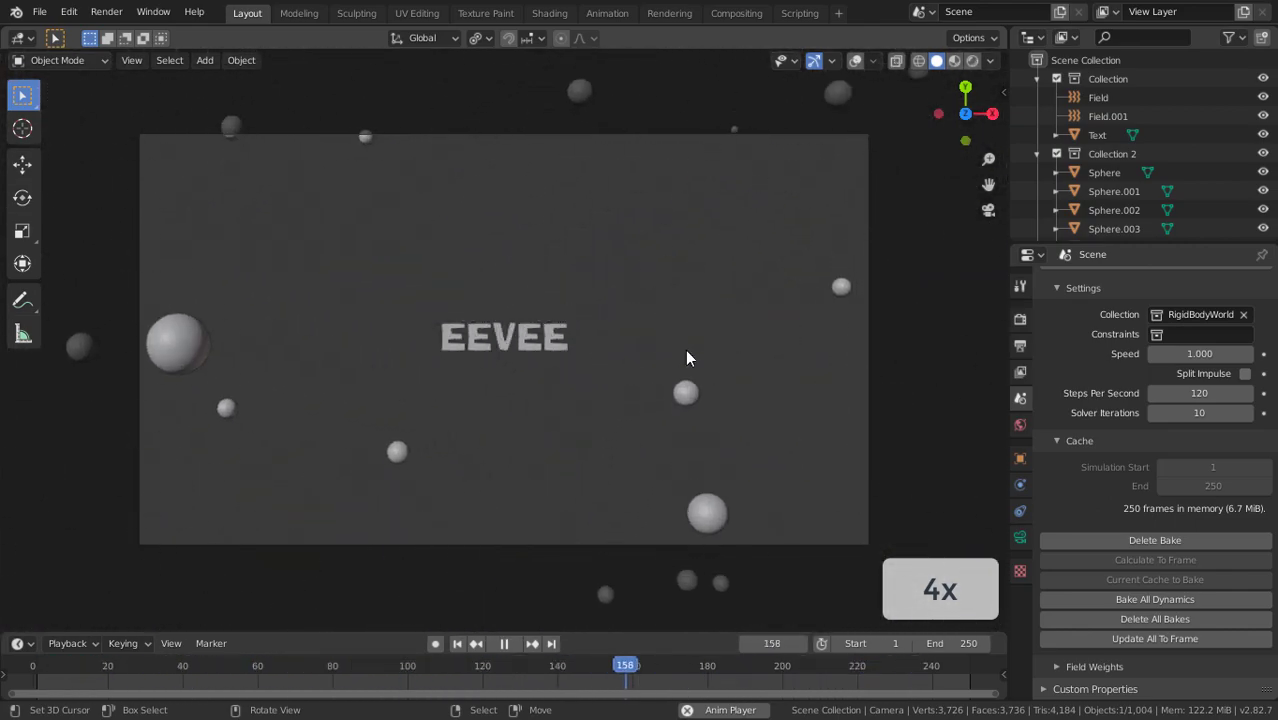
pyautogui.click(504, 644)
pyautogui.moveTo(622, 672); pyautogui.dragTo(329, 695)
pyautogui.press('Escape')
pyautogui.click(855, 61)
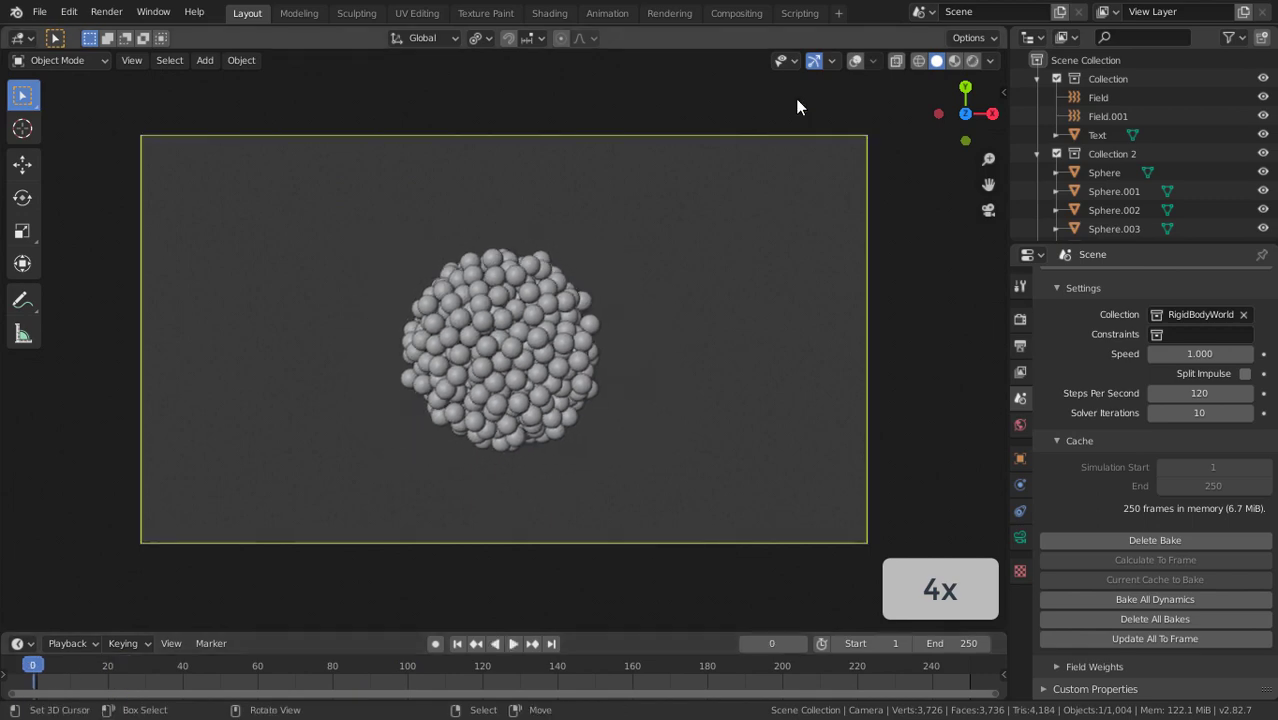
pyautogui.scroll(2, 628, 347)
pyautogui.scroll(-2, 628, 347)
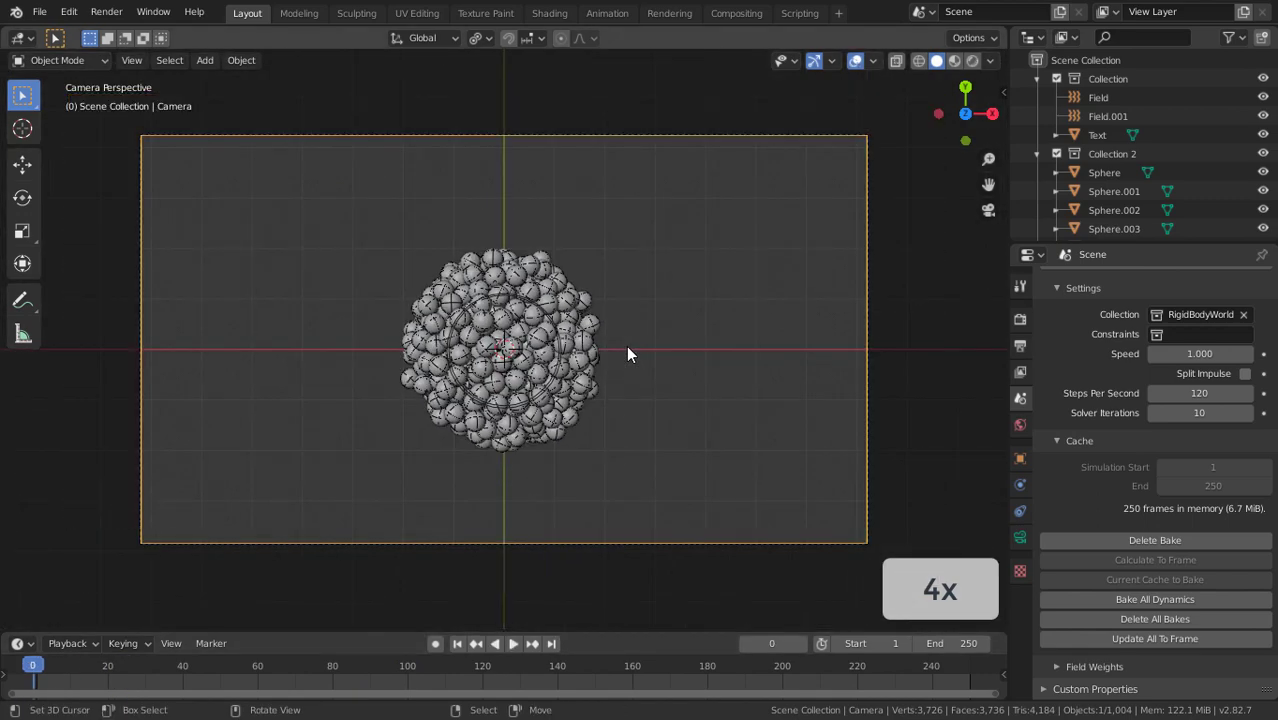
# - Save the file and switch the viewport to rendered shading with the Eevee render settings open
pyautogui.click(1020, 319)
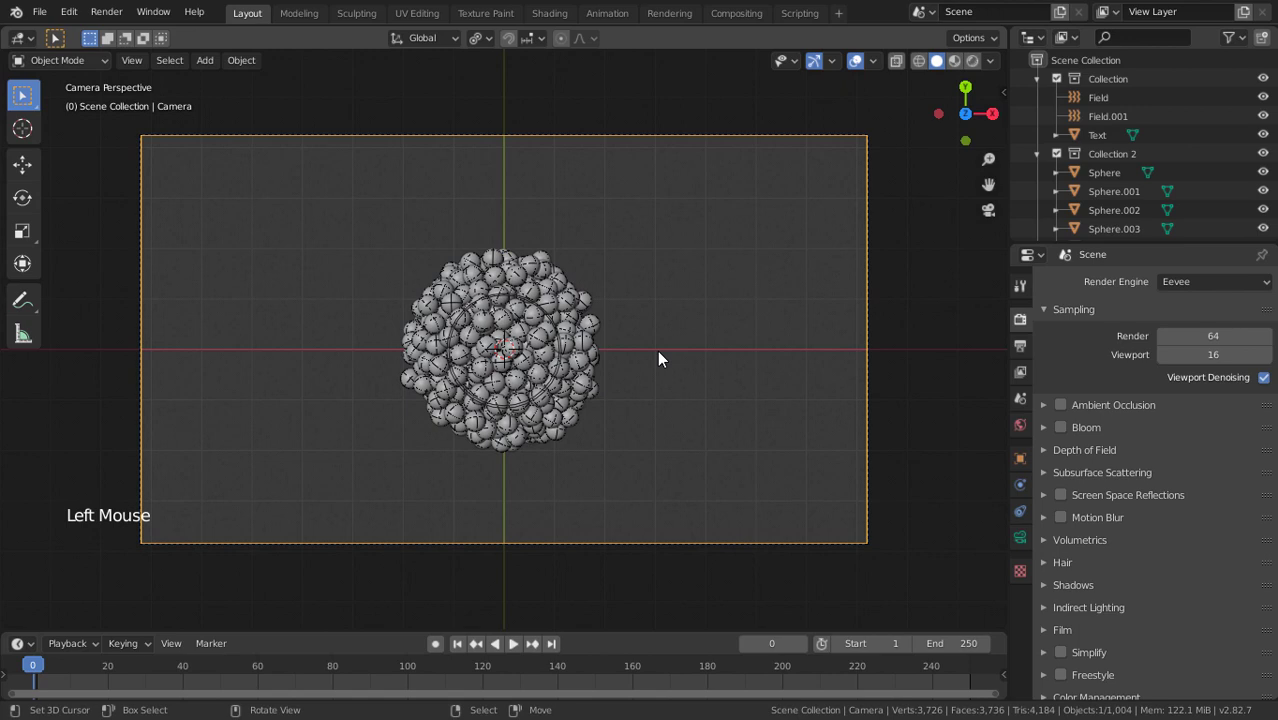
pyautogui.hotkey('ctrl', 's')
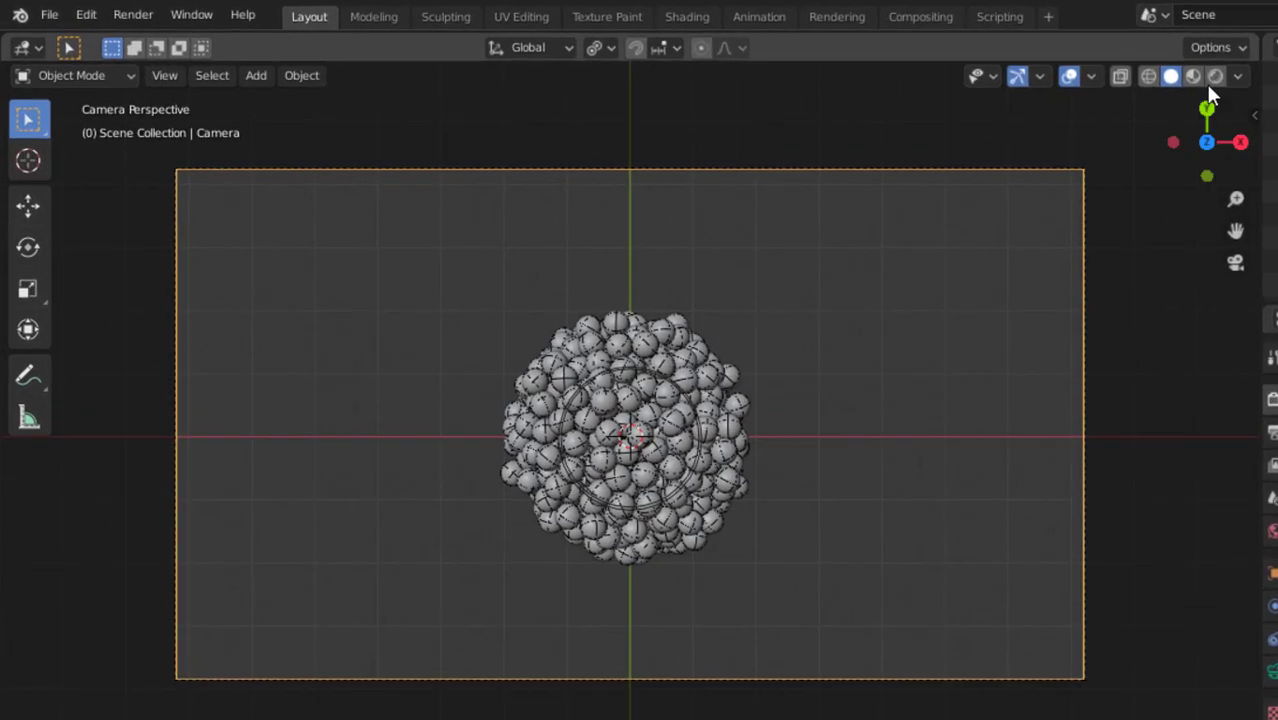
pyautogui.click(1214, 80)
pyautogui.scroll(3, 698, 514)
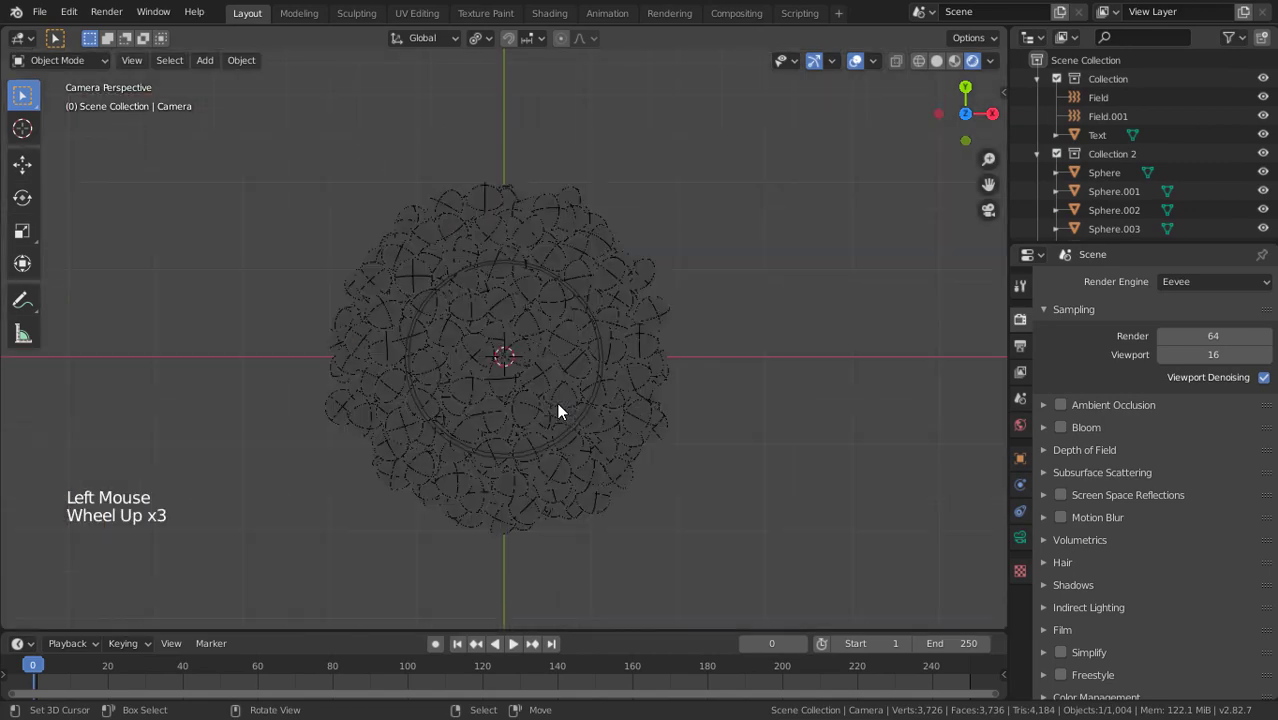
pyautogui.scroll(-3, 698, 514)
pyautogui.scroll(1, 558, 411)
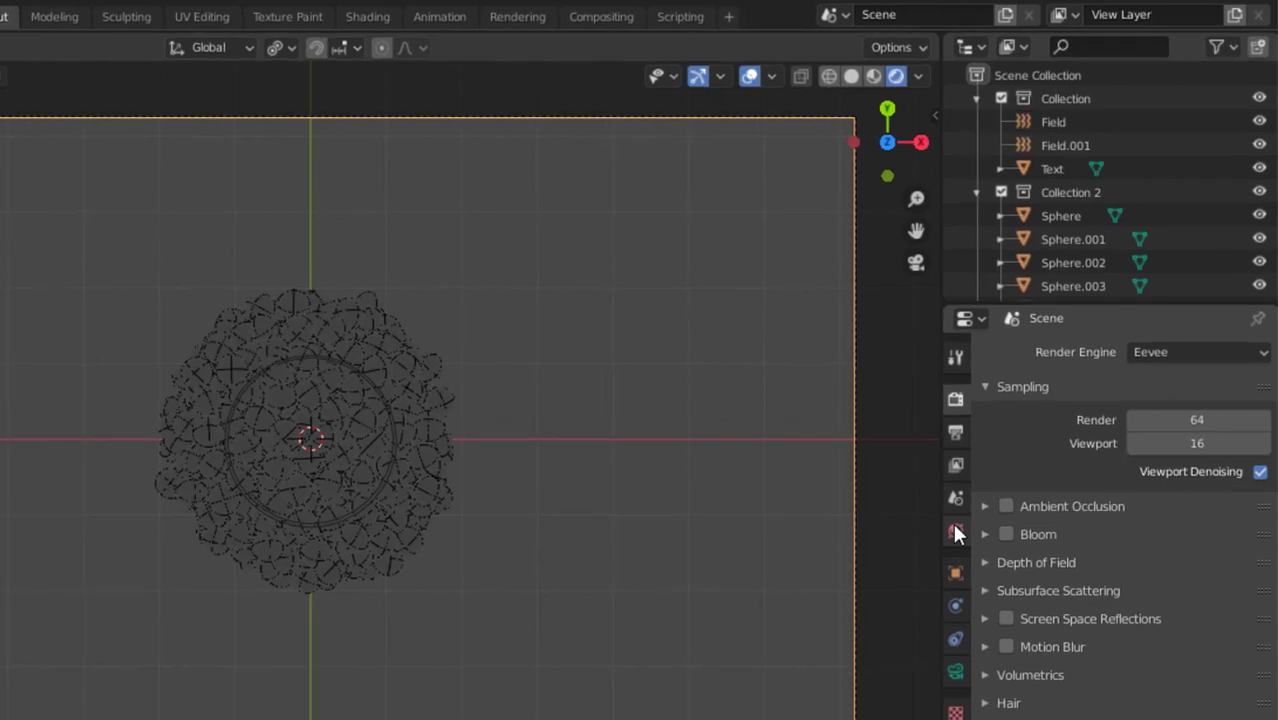
# - Set the world background color to white
pyautogui.click(955, 531)
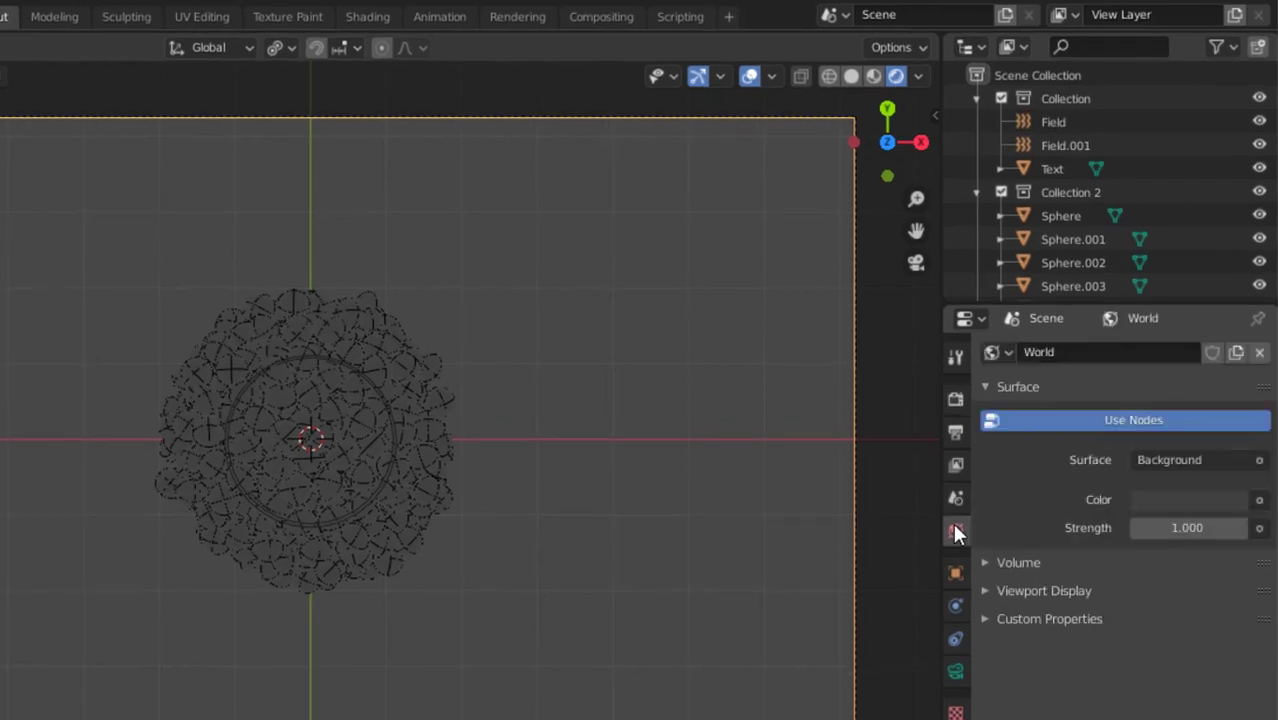
pyautogui.click(1153, 499)
pyautogui.moveTo(1227, 287); pyautogui.dragTo(1228, 166)
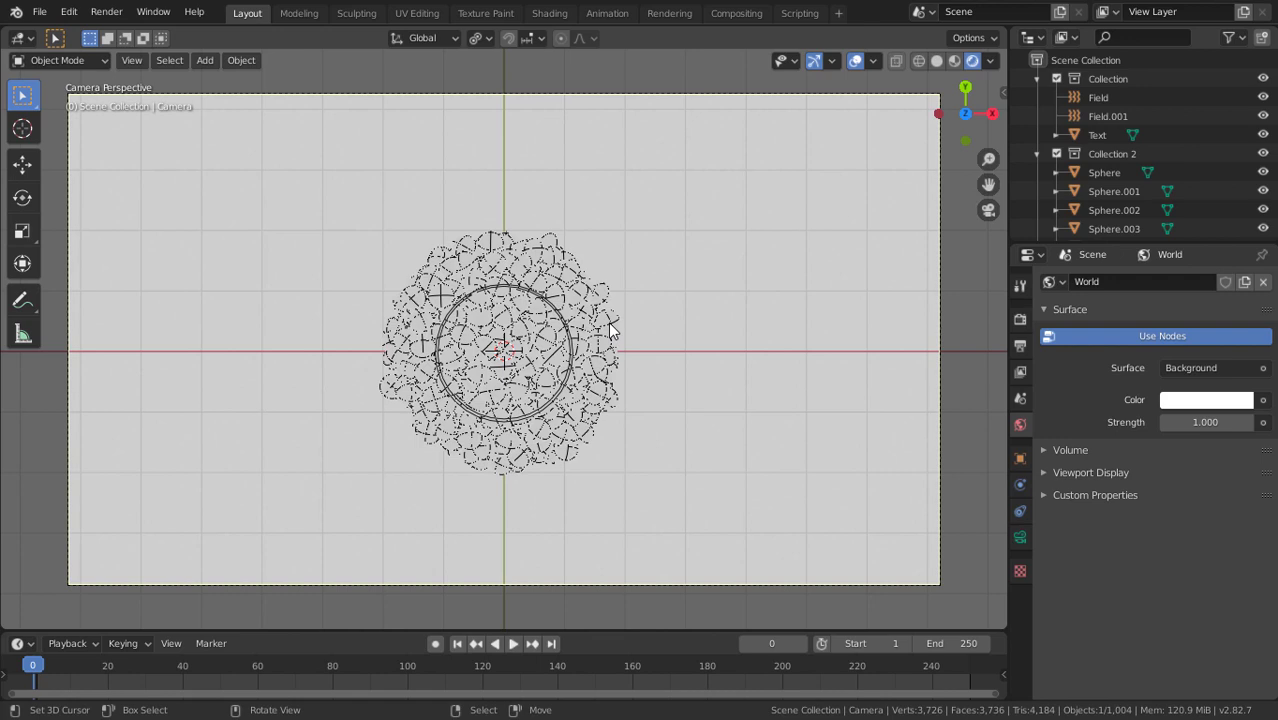
# - Select one sphere at the cluster's outer edge and give it a new material
pyautogui.rightClick(609, 326)
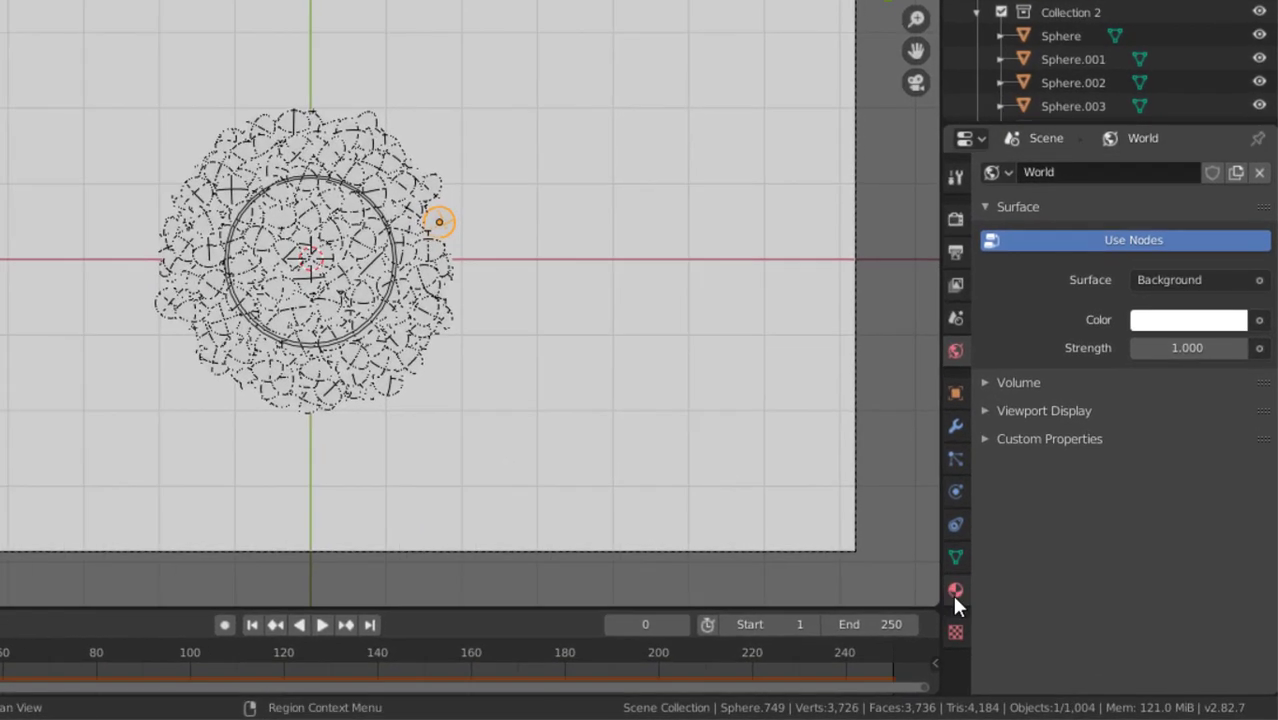
pyautogui.click(1020, 616)
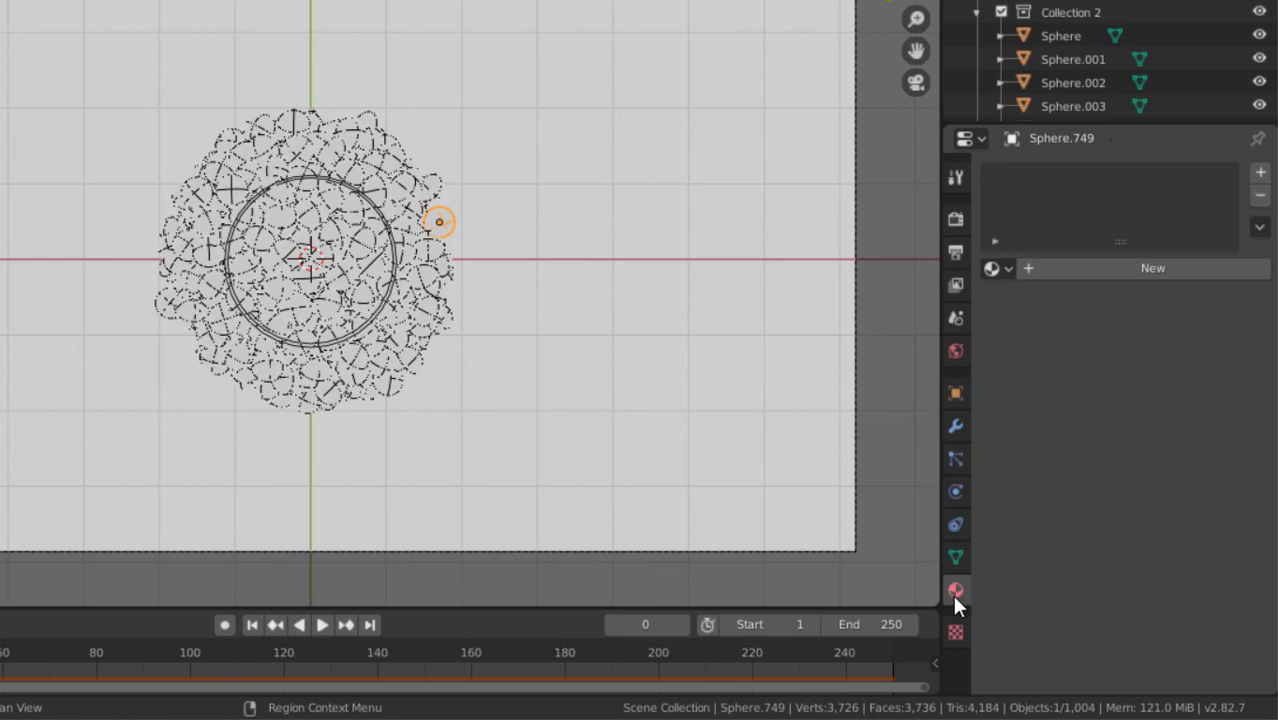
pyautogui.click(1073, 268)
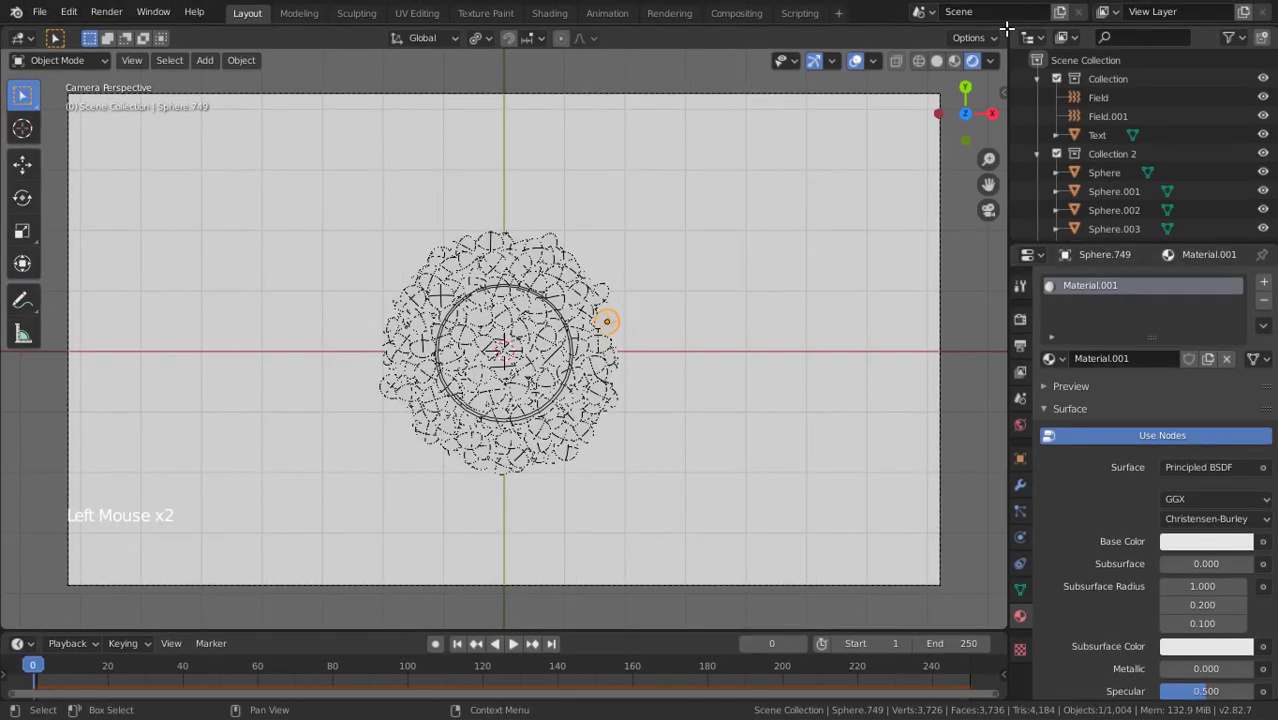
# - Split the 3D viewport in two and make the new area a Shader Editor with its sidebar hidden
pyautogui.moveTo(1006, 30)
pyautogui.mouseDown()
pyautogui.moveTo(990, 50)
pyautogui.moveTo(492, 97)
pyautogui.mouseUp()
pyautogui.click(510, 37)
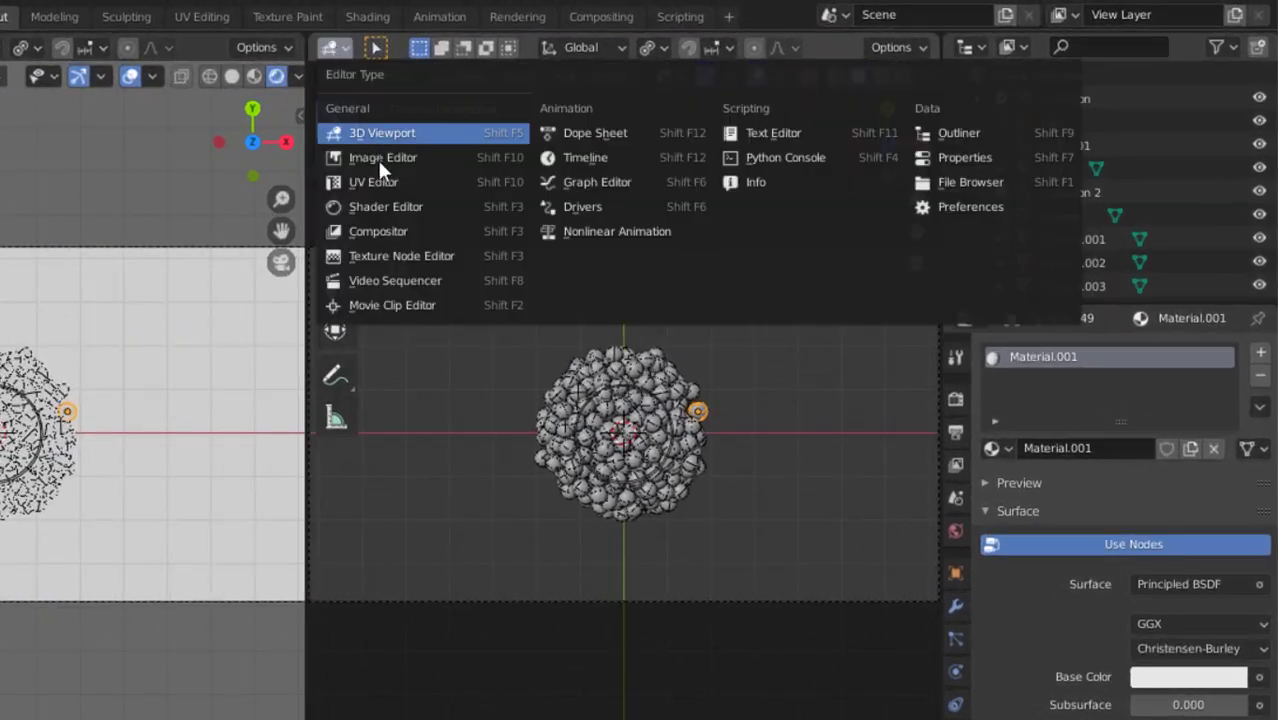
pyautogui.click(404, 210)
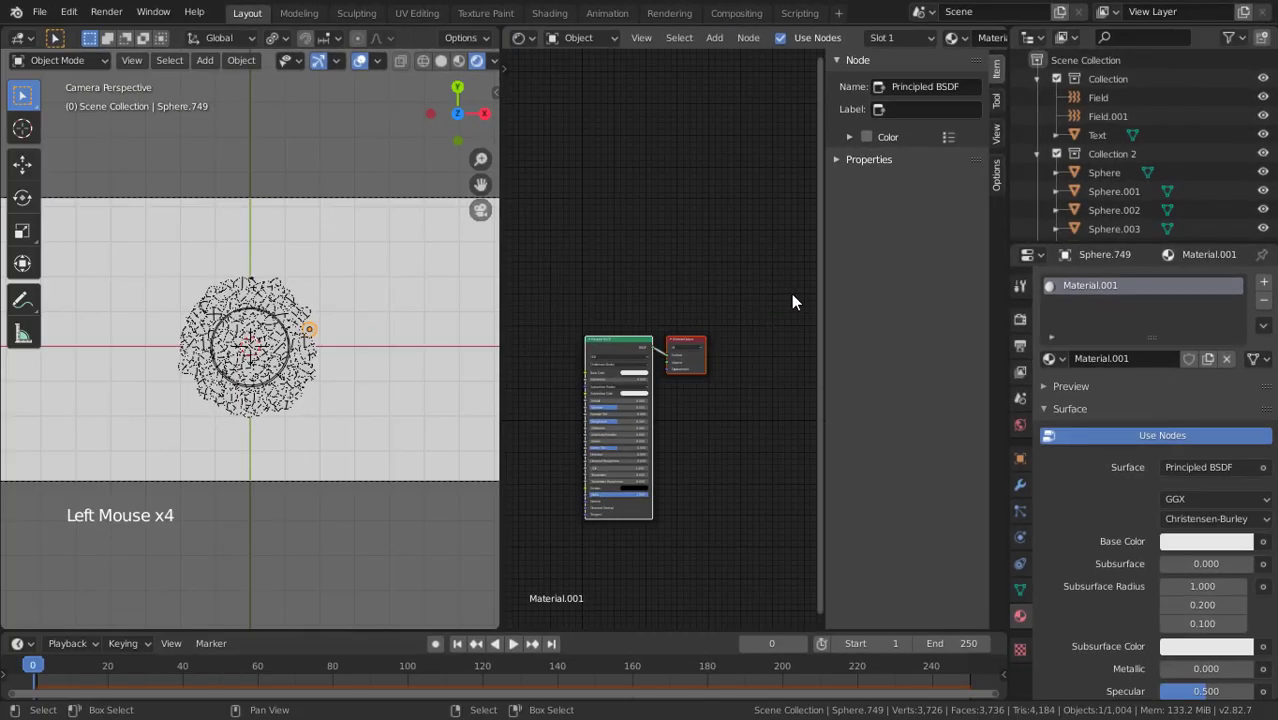
pyautogui.press('n')
pyautogui.scroll(5, 686, 338)
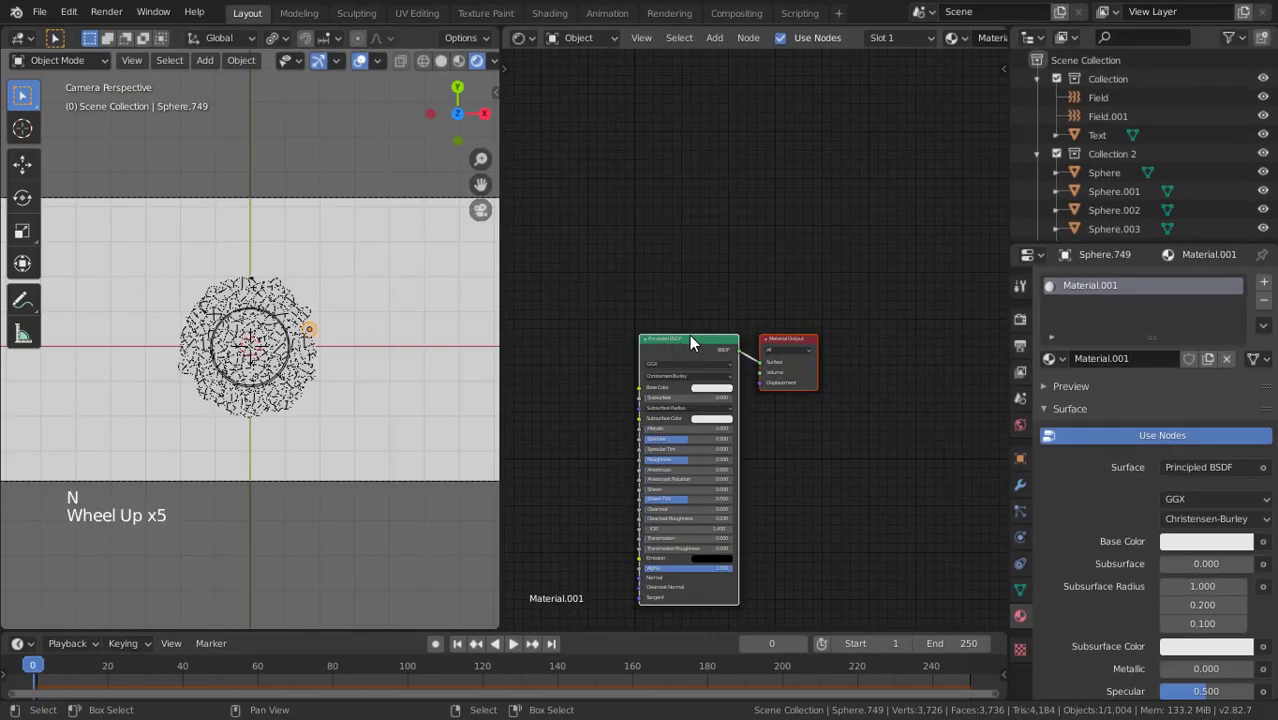
pyautogui.moveTo(689, 334); pyautogui.dragTo(775, 190, button='middle')
pyautogui.scroll(2, 679, 235)
pyautogui.scroll(2, 683, 237)
pyautogui.moveTo(684, 237); pyautogui.dragTo(684, 318, button='middle')
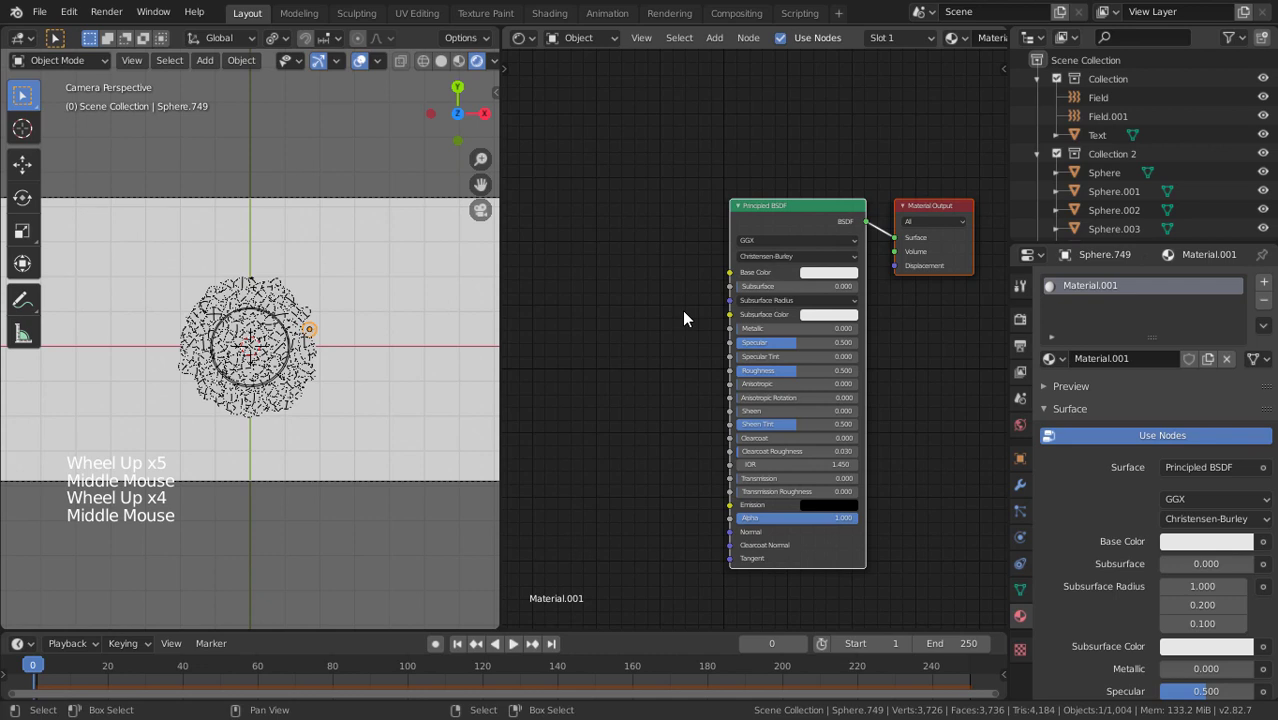
pyautogui.scroll(2, 683, 317)
pyautogui.moveTo(686, 312); pyautogui.dragTo(720, 303, button='middle')
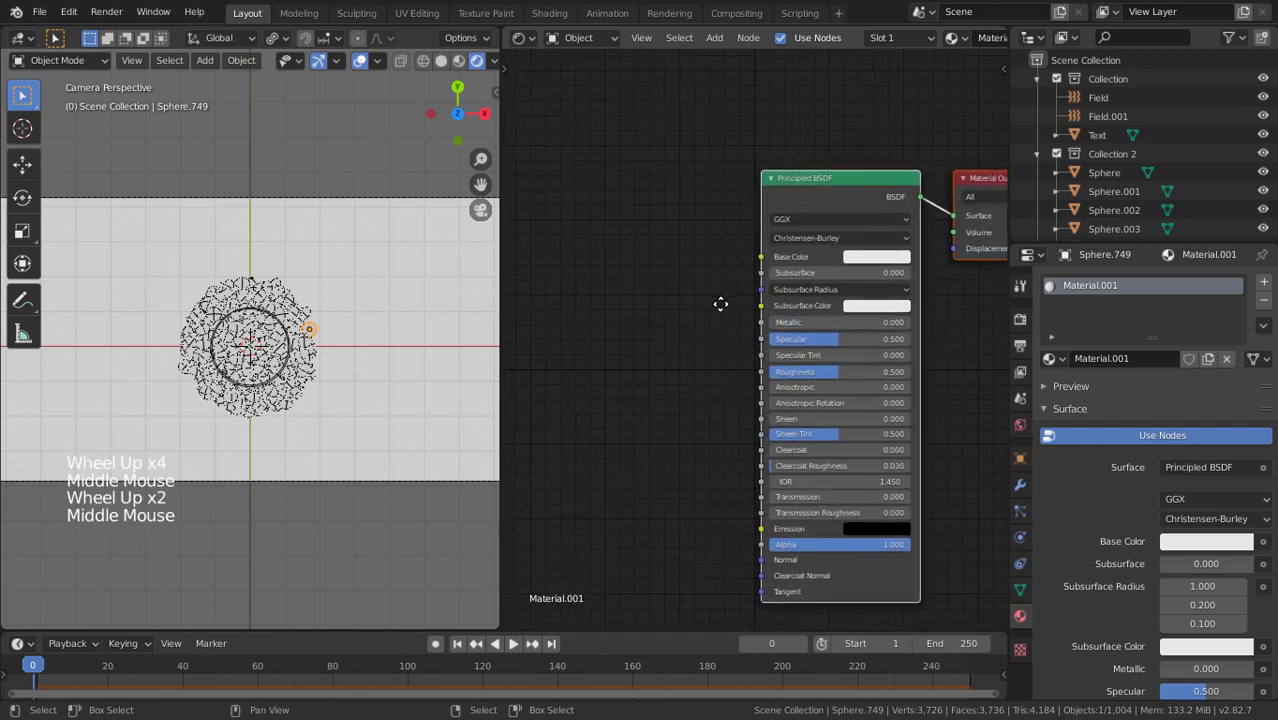
# - Add an Object Info node to the sphere material, well before the Principled BSDF
pyautogui.hotkey('shift', 'a')
pyautogui.moveTo(602, 324)
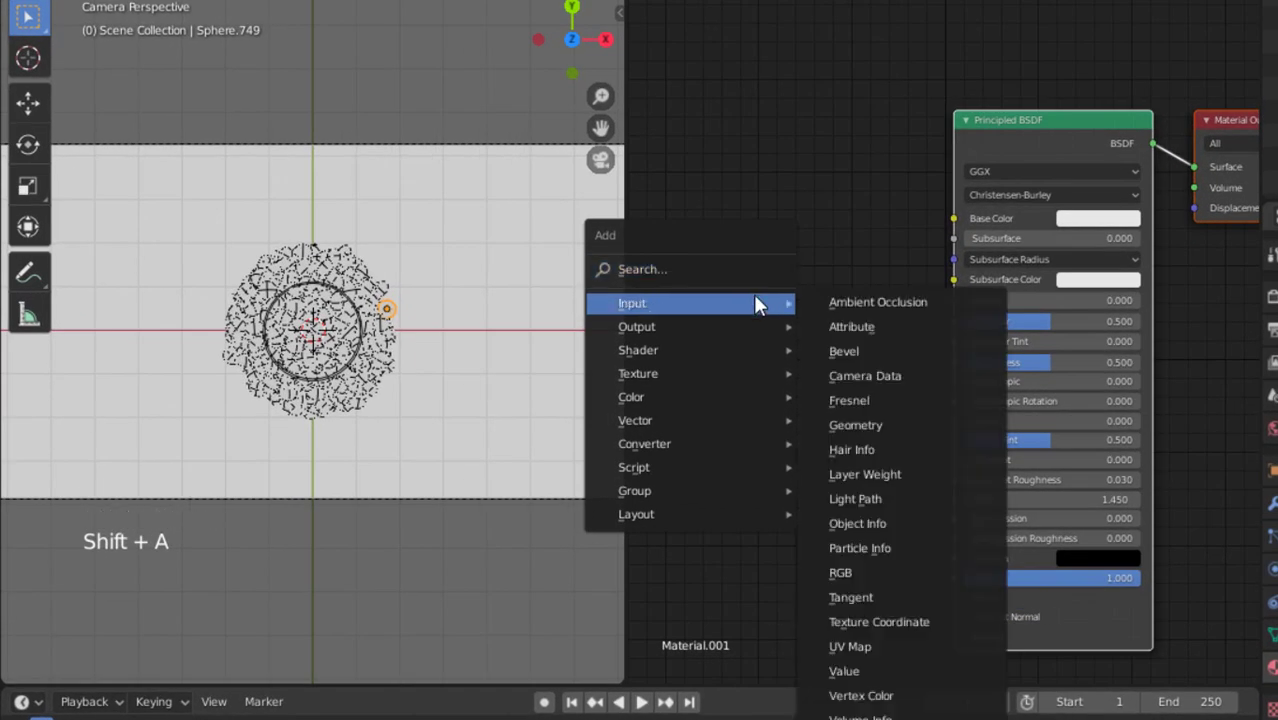
pyautogui.click(887, 524)
pyautogui.moveTo(830, 312); pyautogui.dragTo(986, 284, button='middle')
pyautogui.click(792, 252)
pyautogui.moveTo(792, 259); pyautogui.dragTo(867, 284, button='middle')
# - Add a Hue Saturation Value node between the Object Info and Principled BSDF nodes
pyautogui.hotkey('shift', 'a')
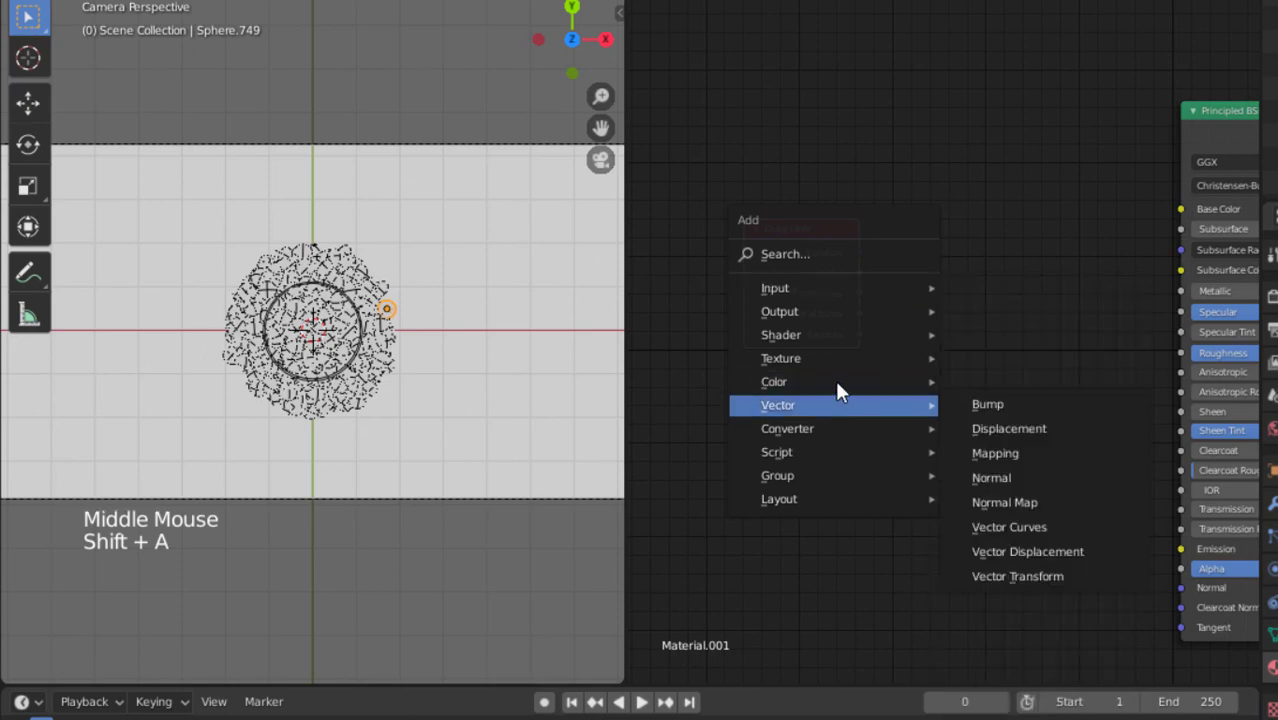
pyautogui.moveTo(834, 378)
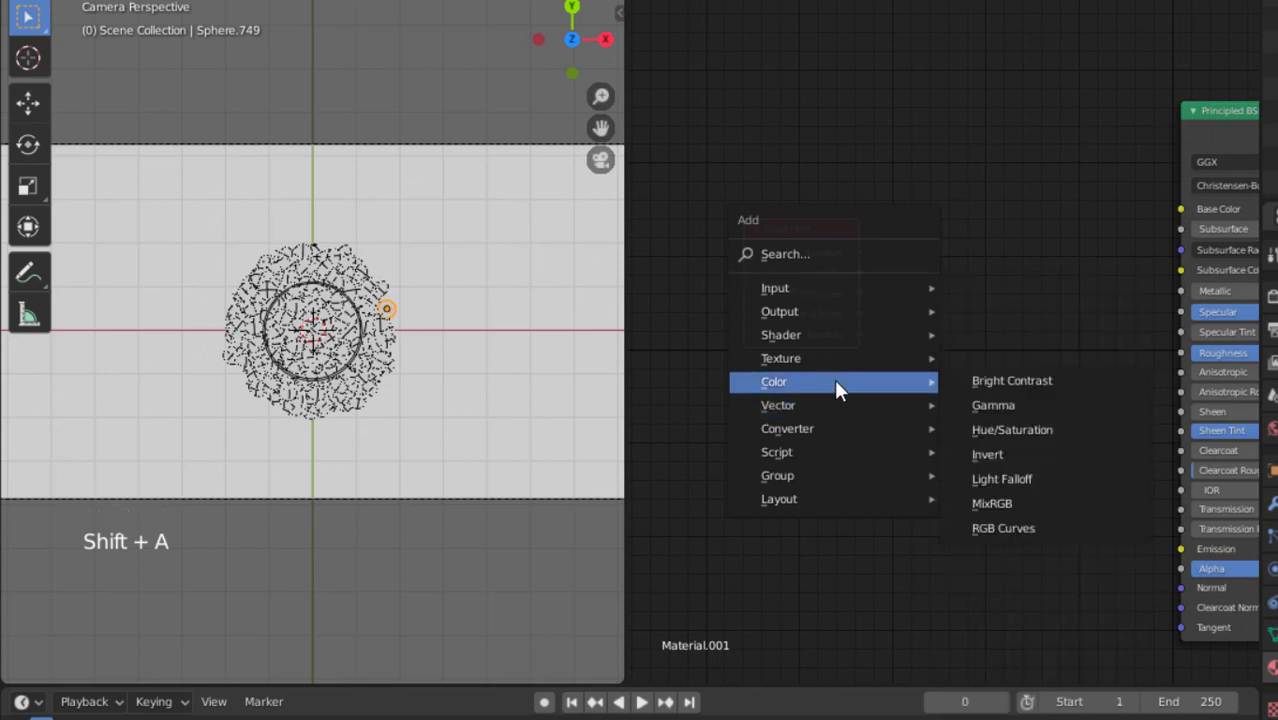
pyautogui.click(1013, 430)
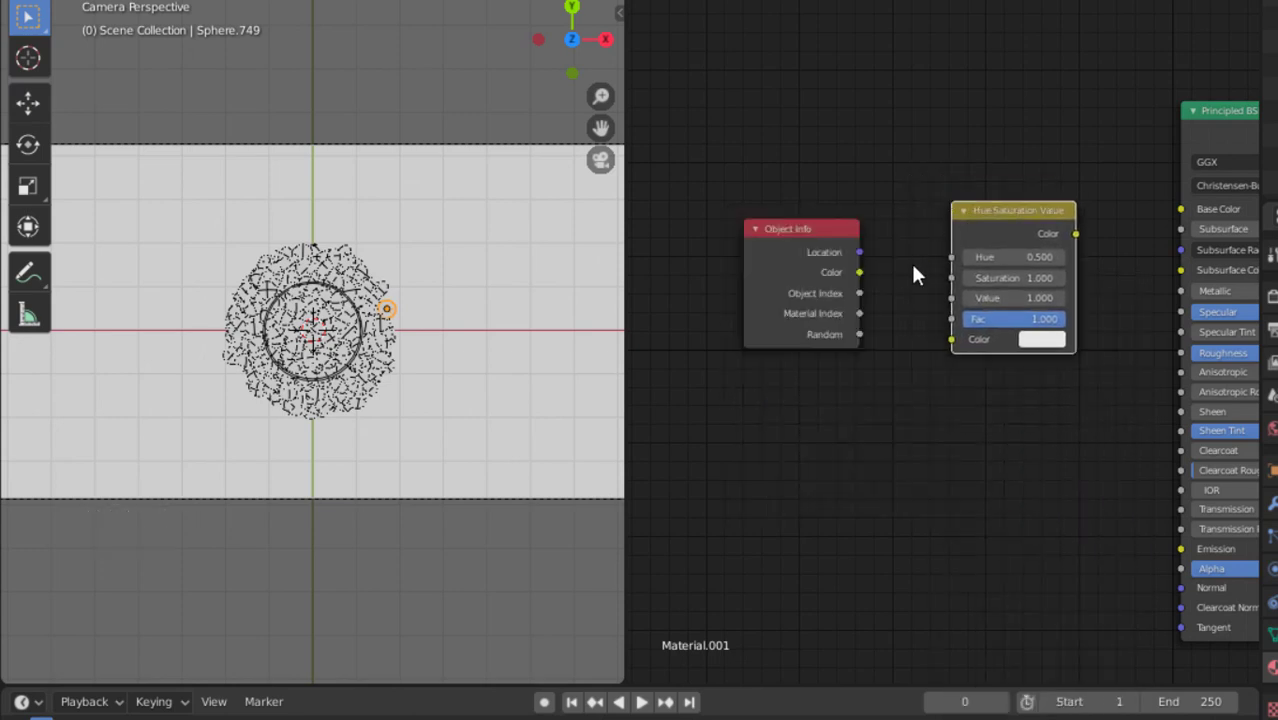
pyautogui.click(910, 261)
pyautogui.moveTo(905, 263); pyautogui.dragTo(848, 302, button='middle')
# - Link Object Info's Random output to Hue, and the Hue Saturation Value node's Color output to Base Color
pyautogui.moveTo(813, 341); pyautogui.dragTo(906, 264)
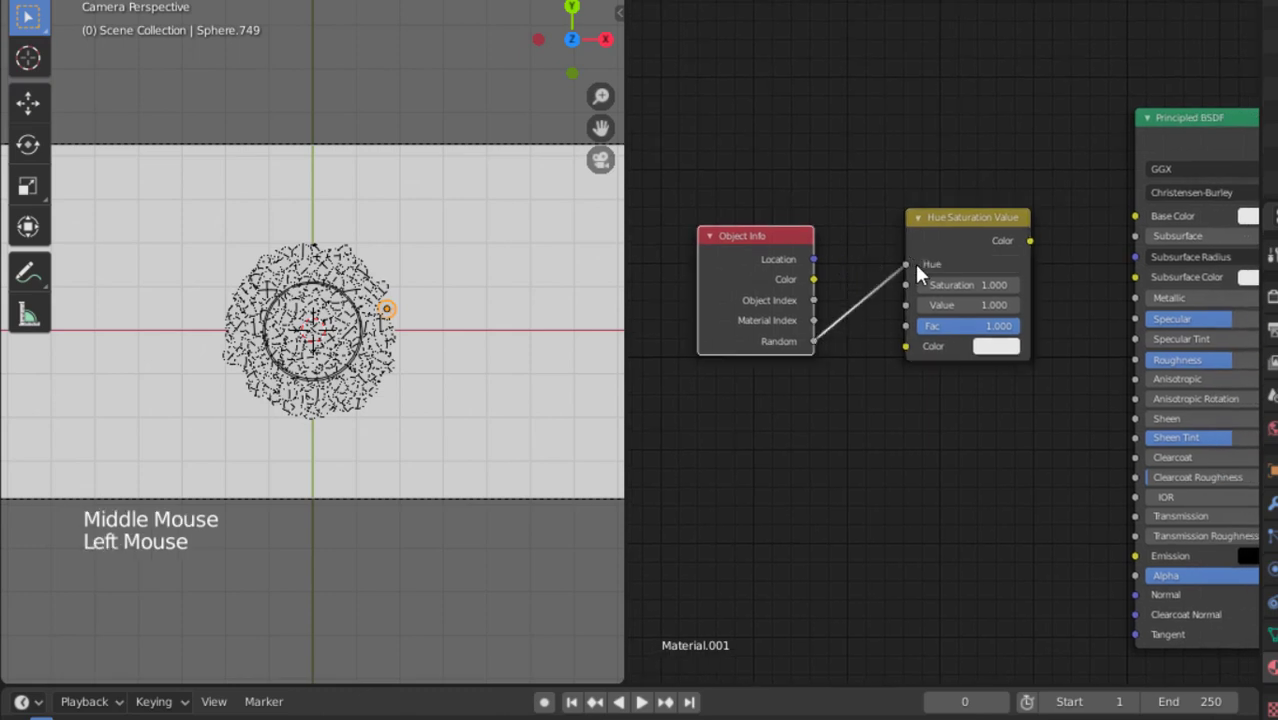
pyautogui.middleClick(935, 391)
pyautogui.moveTo(935, 391); pyautogui.dragTo(887, 421, button='middle')
pyautogui.moveTo(979, 272); pyautogui.dragTo(1089, 248)
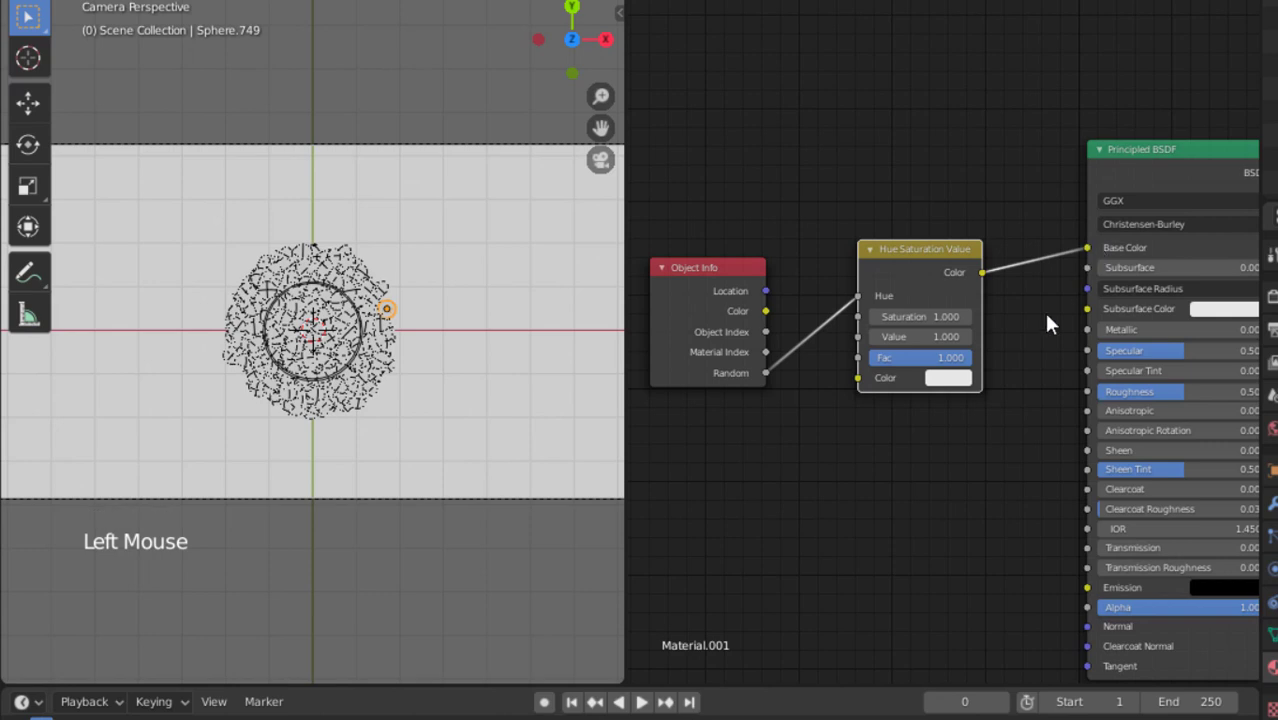
# - Set the Hue Saturation Value node's color to fully saturated red
pyautogui.click(943, 379)
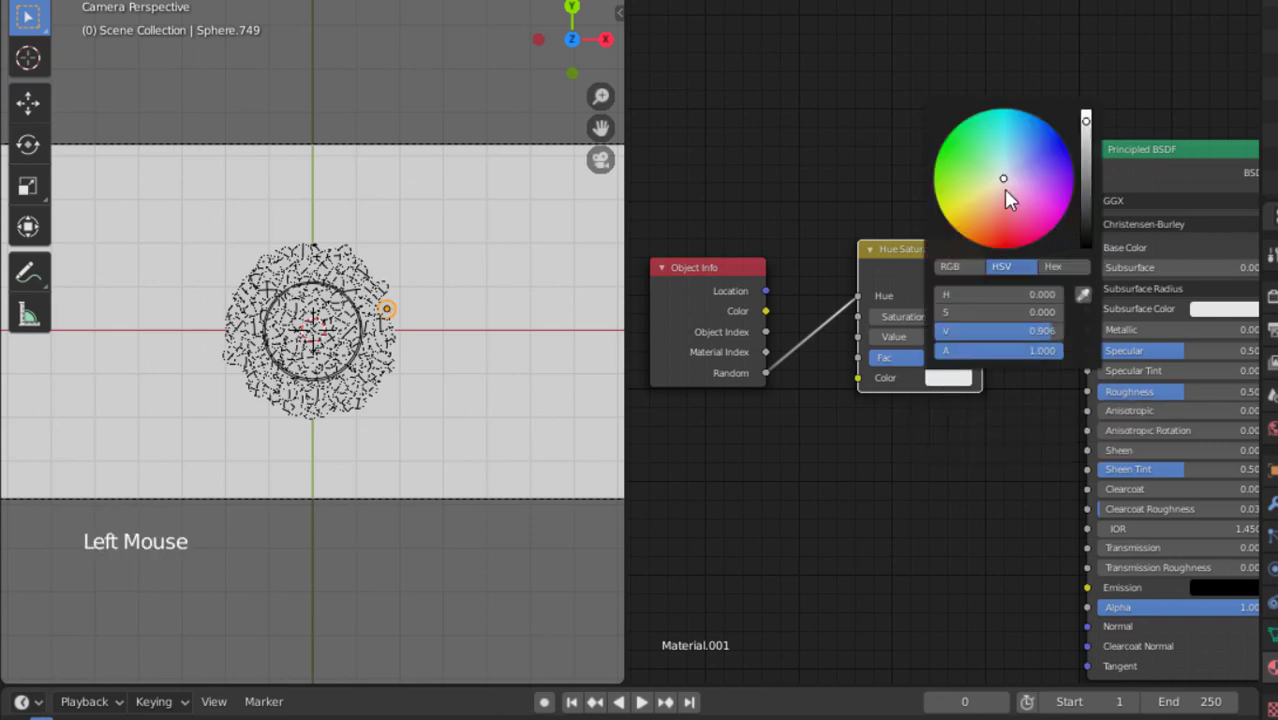
pyautogui.moveTo(1003, 189)
pyautogui.mouseDown()
pyautogui.moveTo(1003, 234)
pyautogui.moveTo(940, 210)
pyautogui.moveTo(942, 146)
pyautogui.moveTo(985, 110)
pyautogui.moveTo(1070, 180)
pyautogui.moveTo(1027, 244)
pyautogui.moveTo(975, 237)
pyautogui.moveTo(1030, 236)
pyautogui.moveTo(1010, 228)
pyautogui.moveTo(1008, 196)
pyautogui.moveTo(1006, 247)
pyautogui.mouseUp()
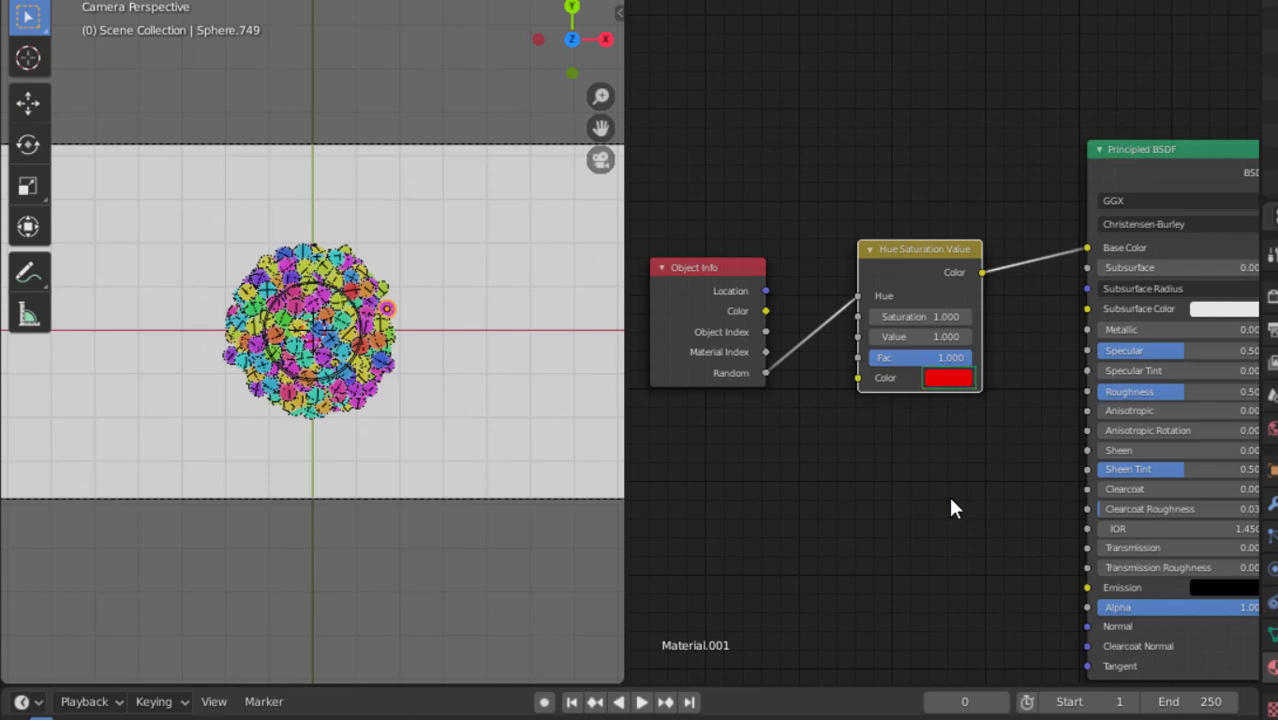
pyautogui.moveTo(953, 457); pyautogui.dragTo(879, 393, button='middle')
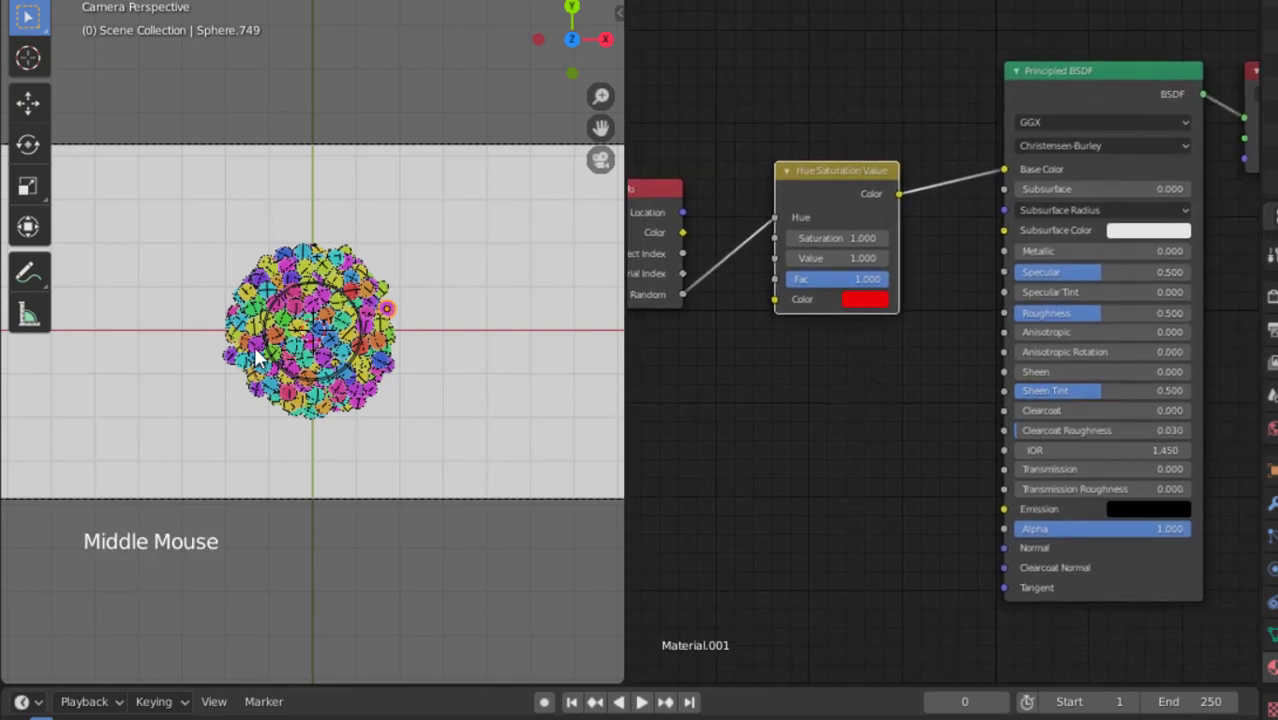
# - Hide the overlays in the 3D viewport around the colored spheres
pyautogui.scroll(8, 254, 346)
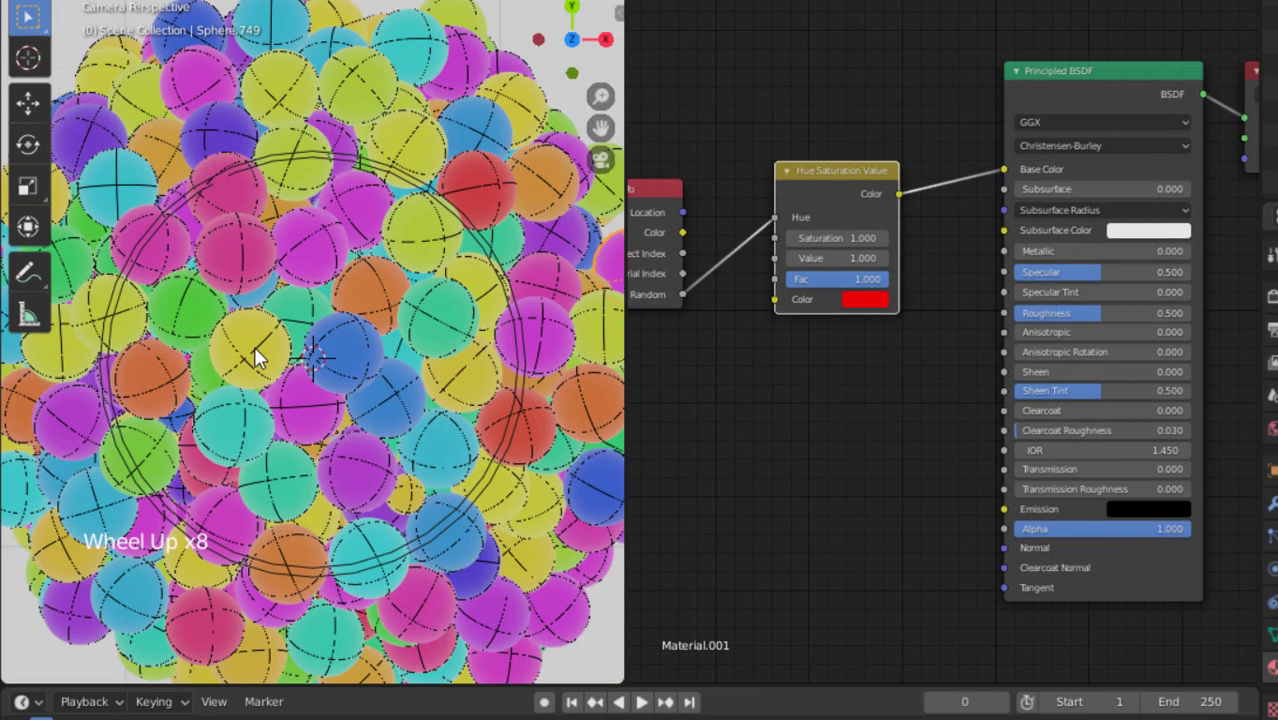
pyautogui.scroll(2, 254, 346)
pyautogui.click(362, 345)
pyautogui.scroll(2, 362, 345)
pyautogui.scroll(-2, 366, 338)
# - Set the Principled BSDF's Metallic to 1 and its Roughness to 0.5
pyautogui.moveTo(1060, 313); pyautogui.dragTo(972, 330)
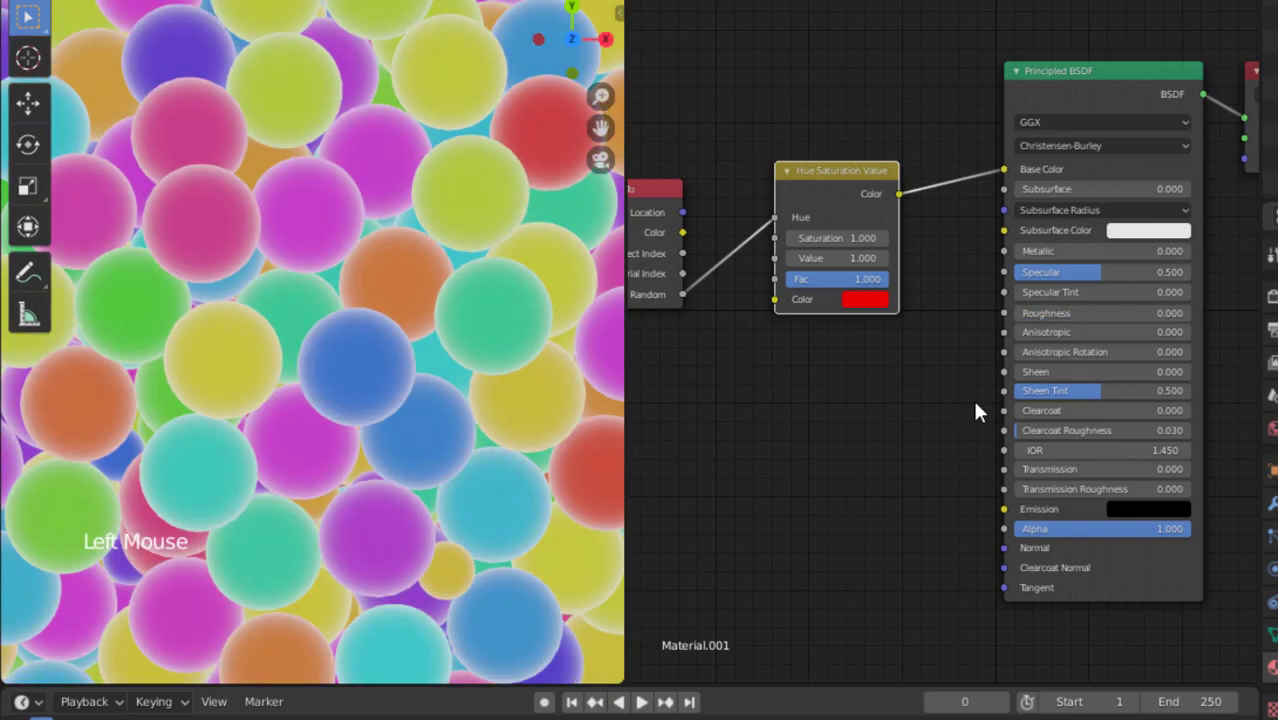
pyautogui.moveTo(1050, 252); pyautogui.dragTo(1200, 253)
pyautogui.moveTo(1097, 312); pyautogui.dragTo(1232, 313)
pyautogui.click(1140, 313)
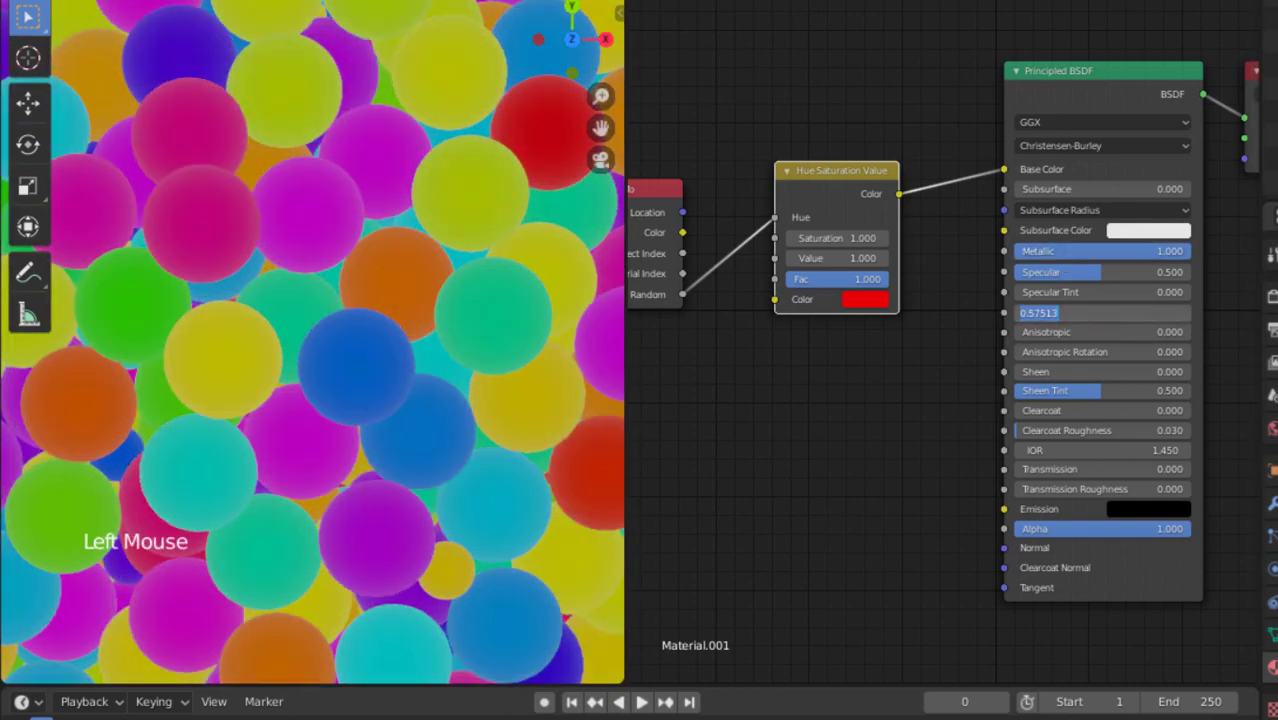
pyautogui.write('.5')
pyautogui.press('Return')
pyautogui.scroll(-4, 208, 267)
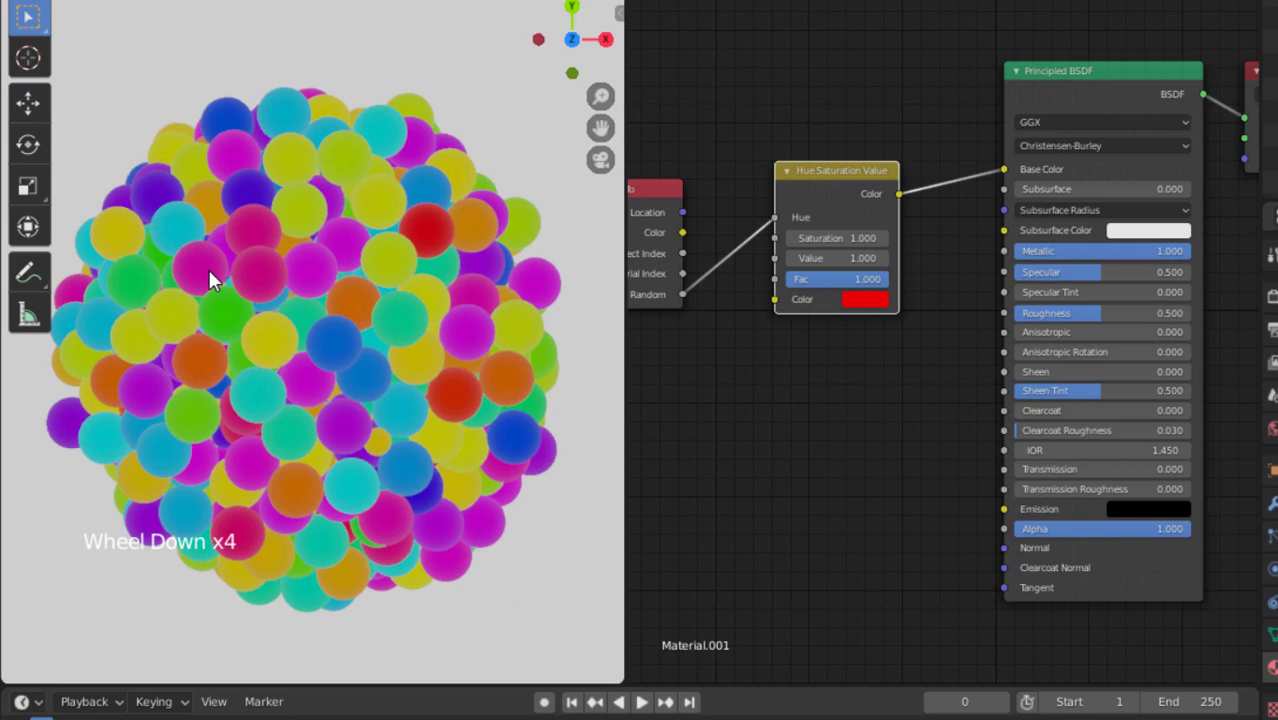
pyautogui.scroll(-5, 208, 268)
pyautogui.scroll(5, 208, 268)
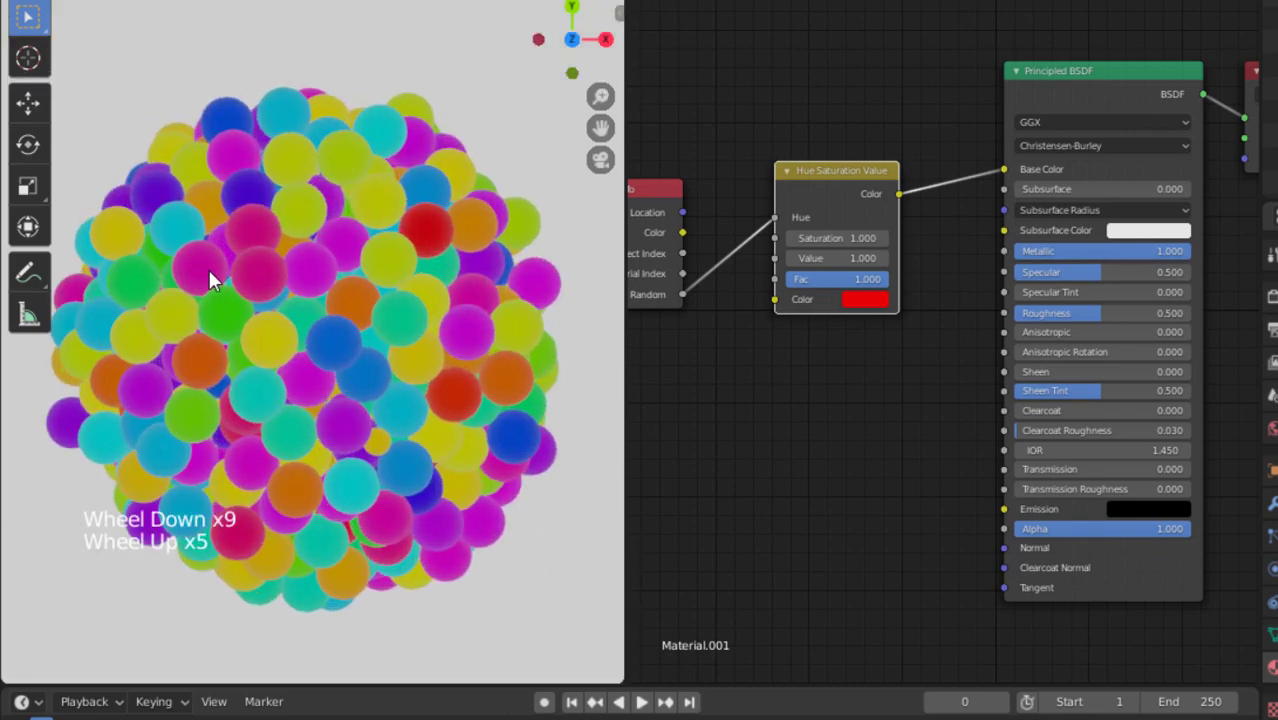
# - Widen the 3D viewport against the Shader Editor and frame the Principled BSDF node in the narrower node area
pyautogui.moveTo(629, 184); pyautogui.dragTo(652, 185)
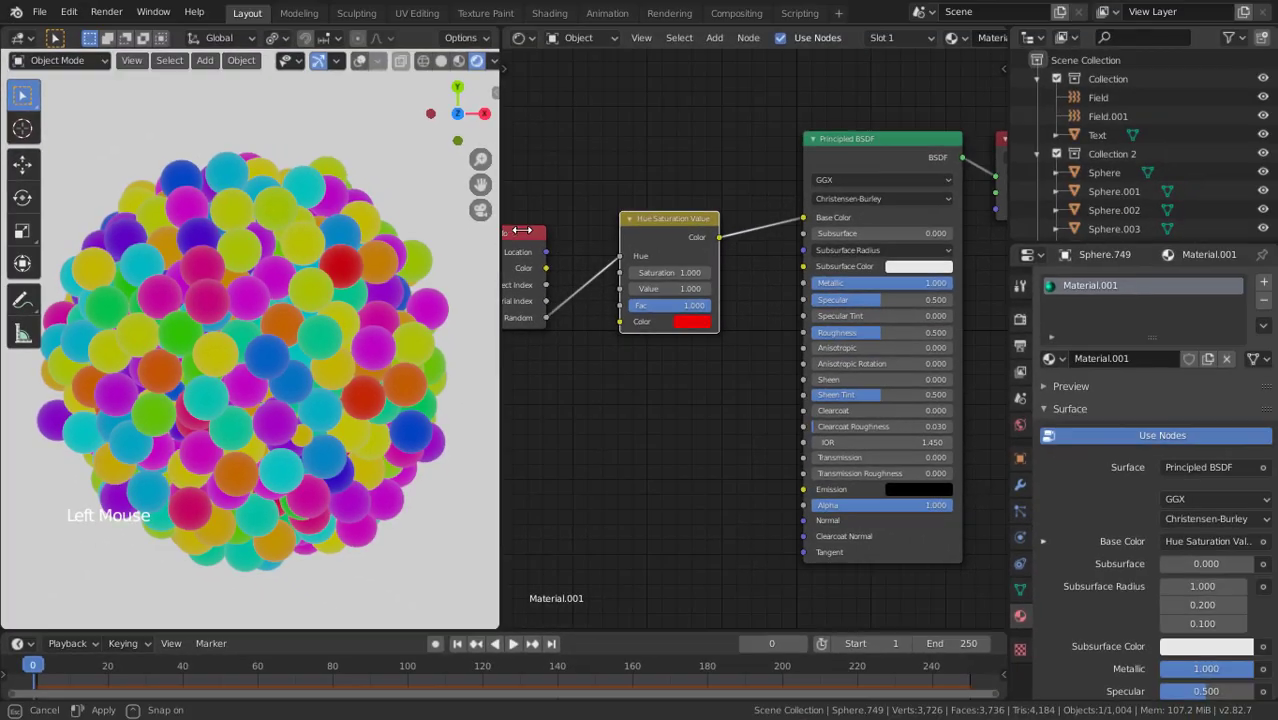
pyautogui.moveTo(522, 230); pyautogui.dragTo(643, 290)
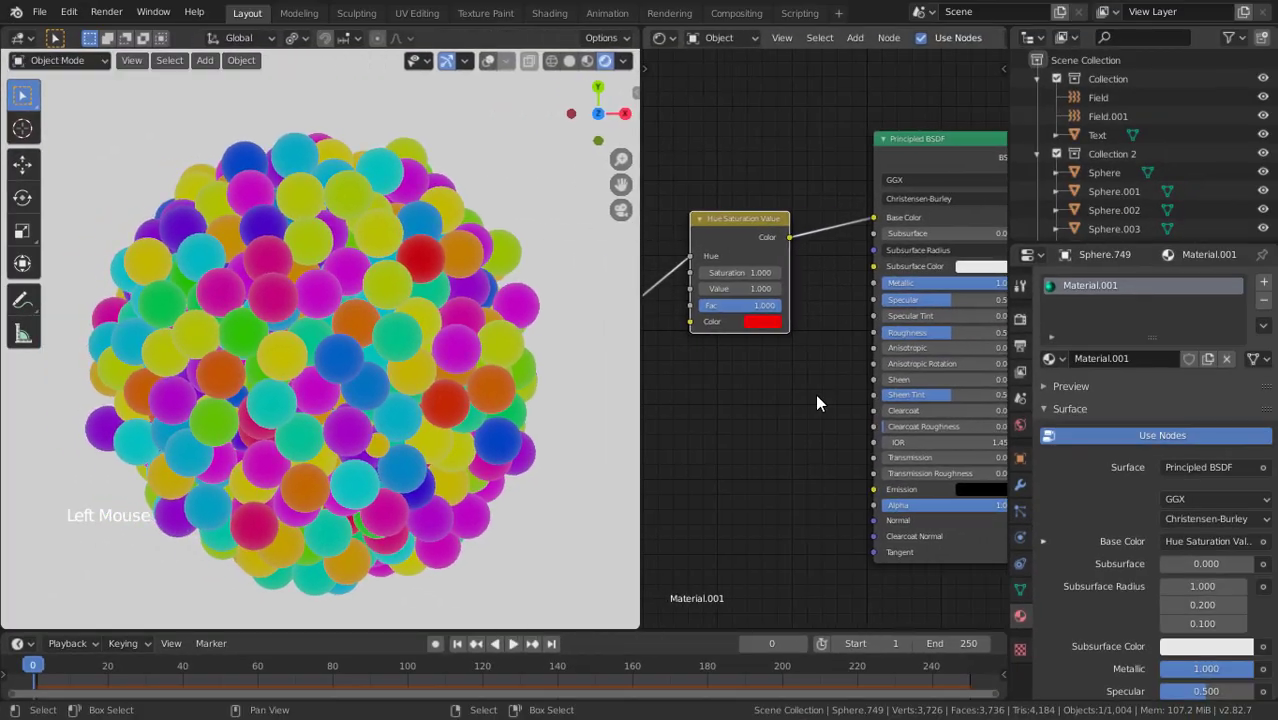
pyautogui.scroll(-6, 815, 394)
pyautogui.moveTo(815, 394); pyautogui.dragTo(743, 432, button='middle')
pyautogui.scroll(-2, 793, 383)
pyautogui.scroll(10, 775, 348)
pyautogui.scroll(1, 743, 410)
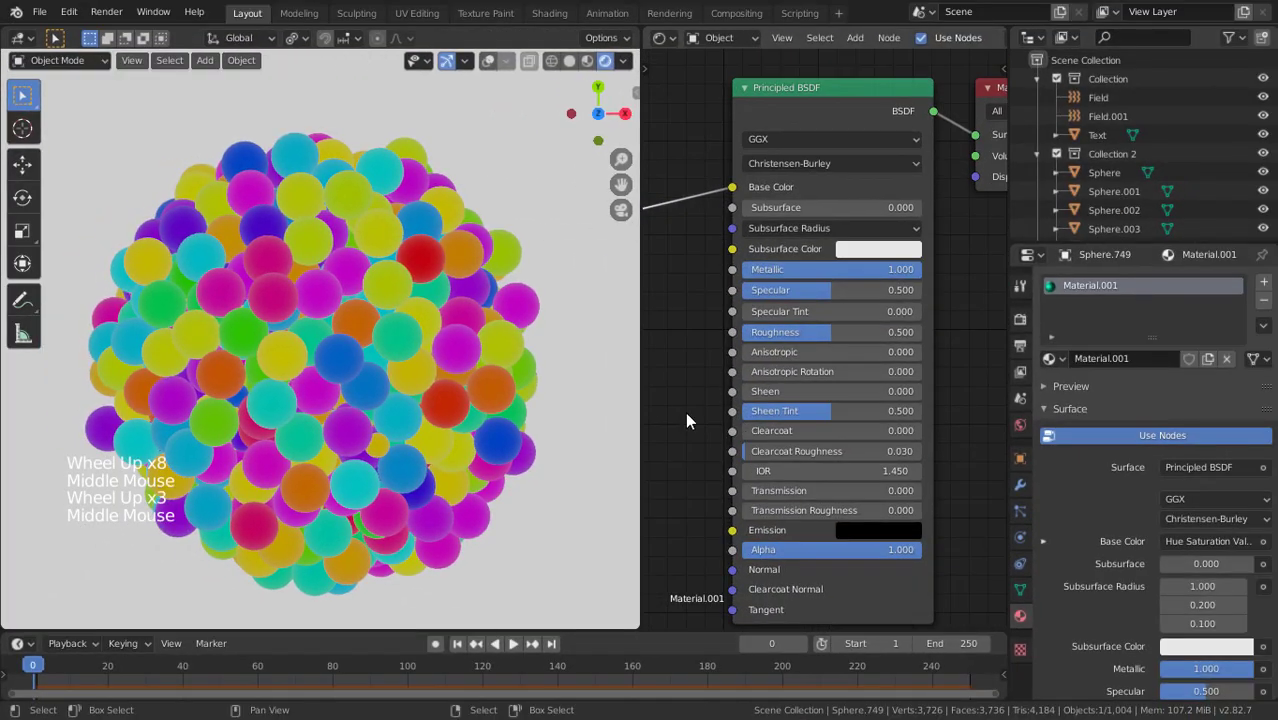
pyautogui.moveTo(641, 405); pyautogui.dragTo(728, 394)
pyautogui.moveTo(765, 400); pyautogui.dragTo(764, 381, button='middle')
pyautogui.scroll(-1, 585, 401)
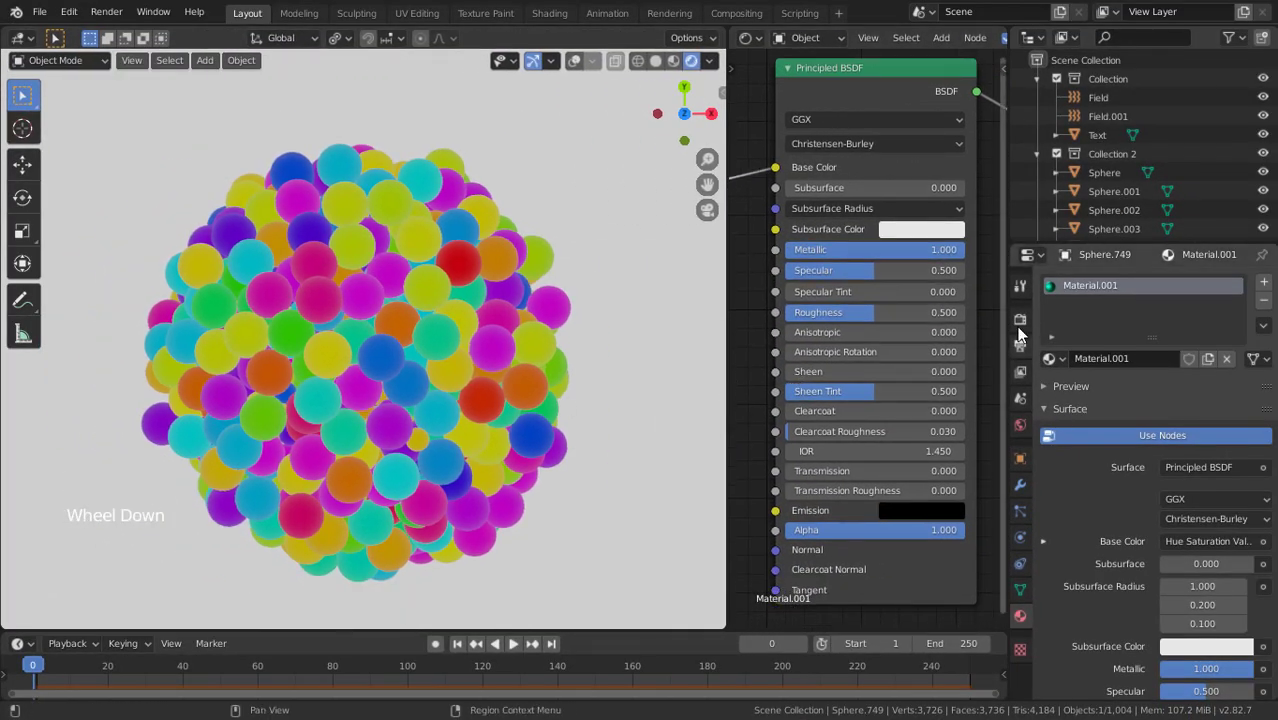
# - Enable Ambient Occlusion in the Eevee render settings and expand its options
pyautogui.click(1020, 318)
pyautogui.scroll(-4, 1076, 346)
pyautogui.click(1050, 319)
pyautogui.click(1060, 331)
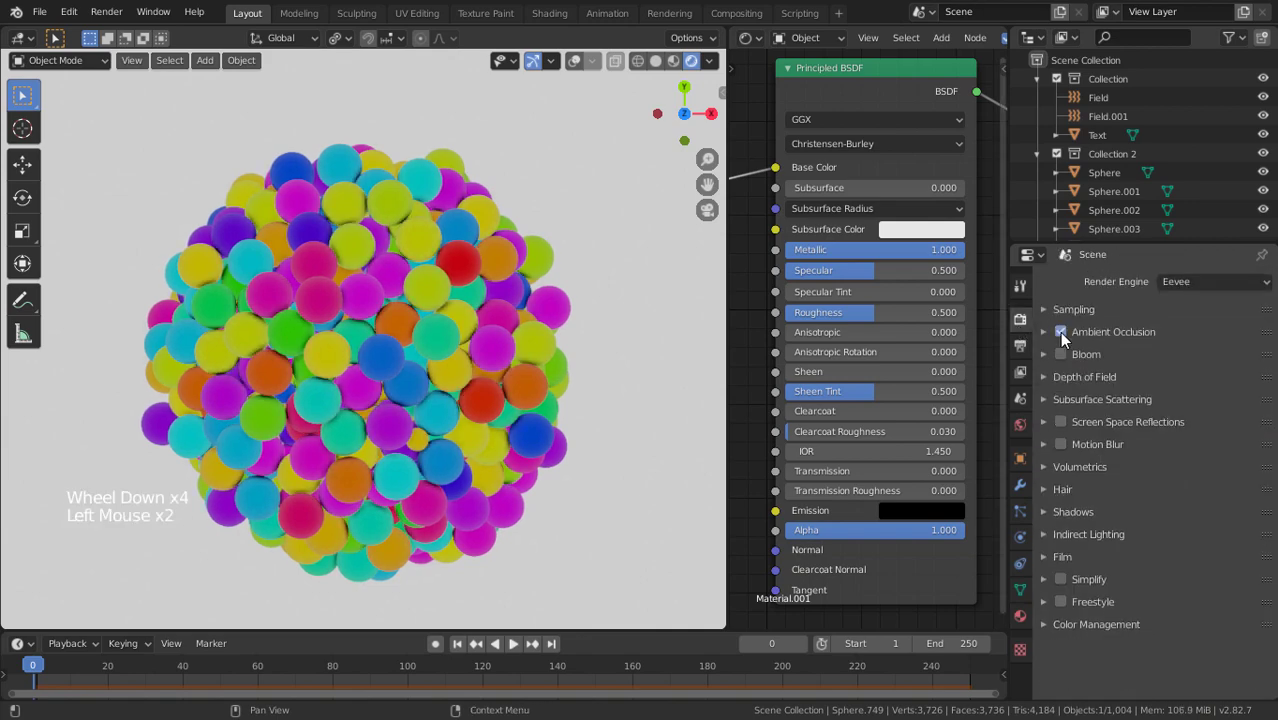
pyautogui.scroll(-1, 475, 349)
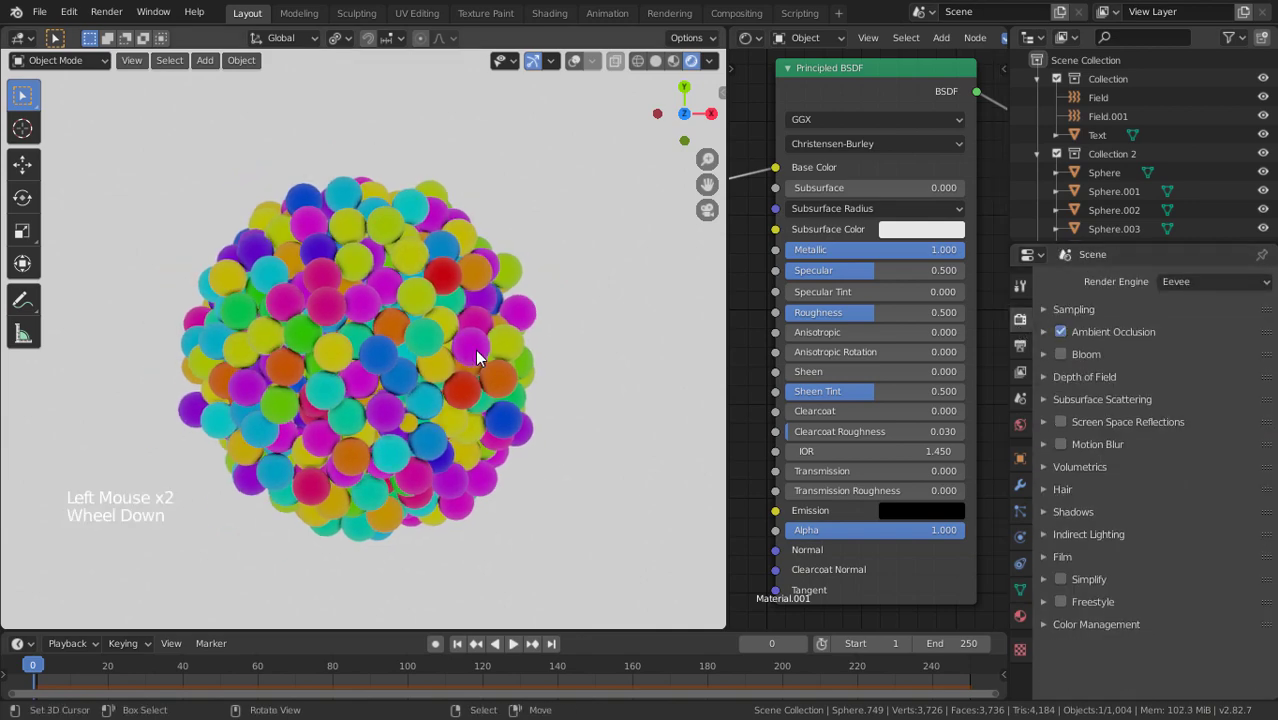
pyautogui.click(1045, 331)
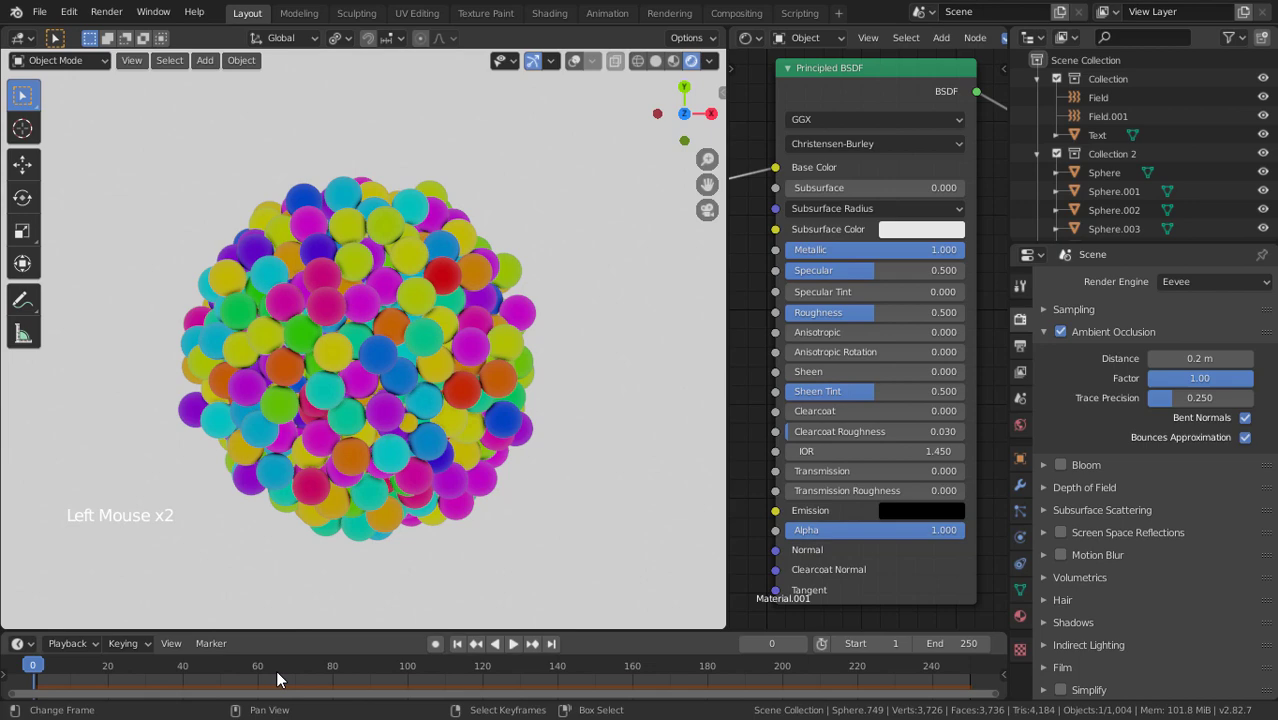
# - Go to frame 24 and set the Ambient Occlusion distance to 0.5 m
pyautogui.click(133, 672)
pyautogui.moveTo(130, 672); pyautogui.dragTo(123, 668)
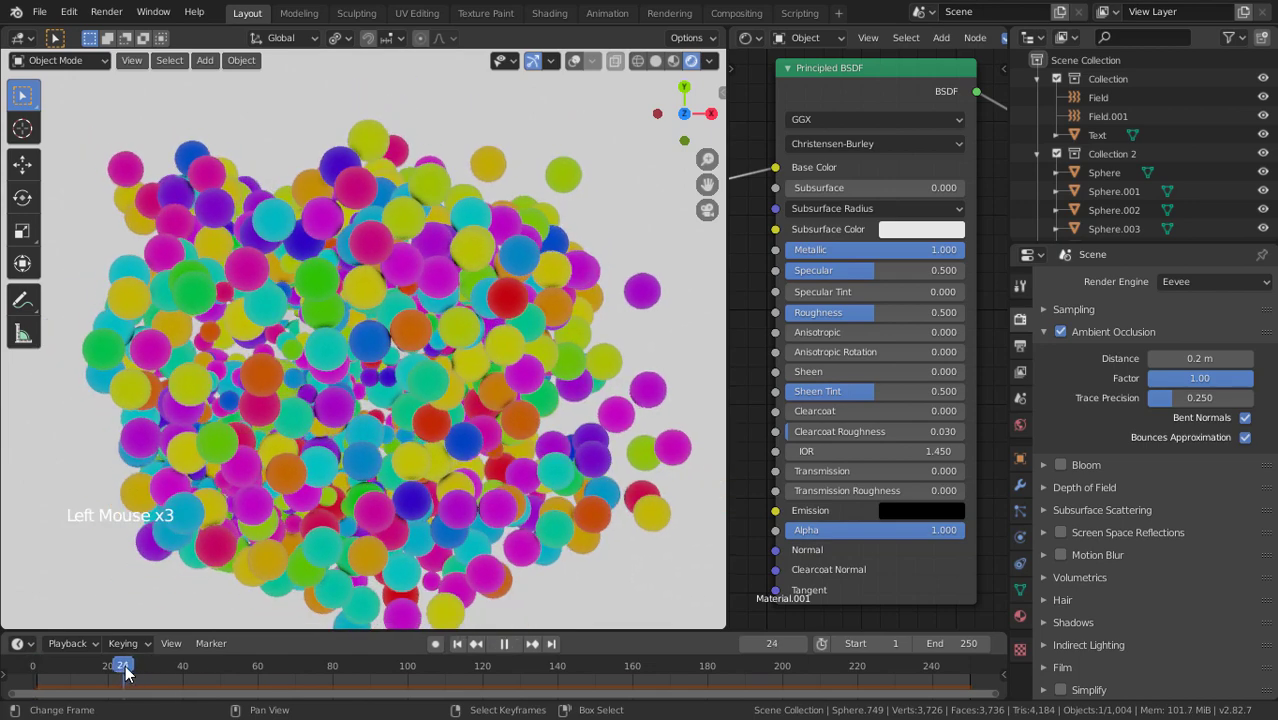
pyautogui.click(1205, 362)
pyautogui.write('0.5')
pyautogui.press('Return')
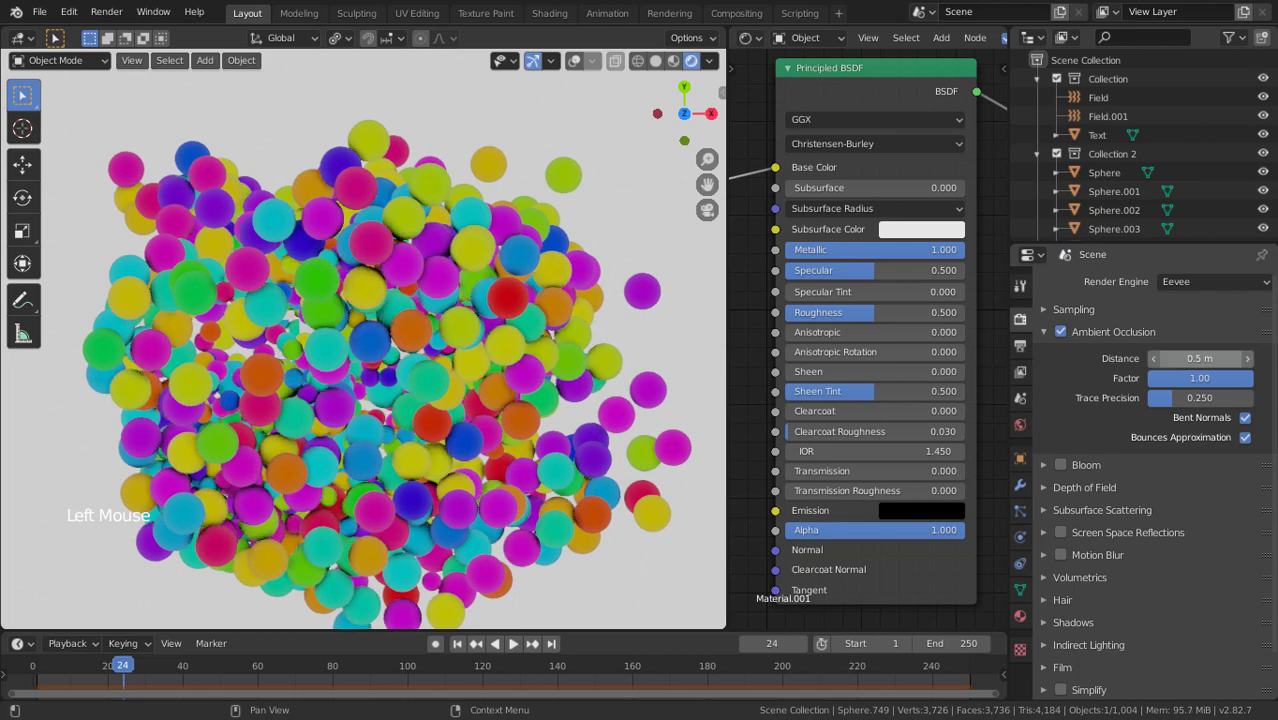
pyautogui.scroll(-3, 505, 449)
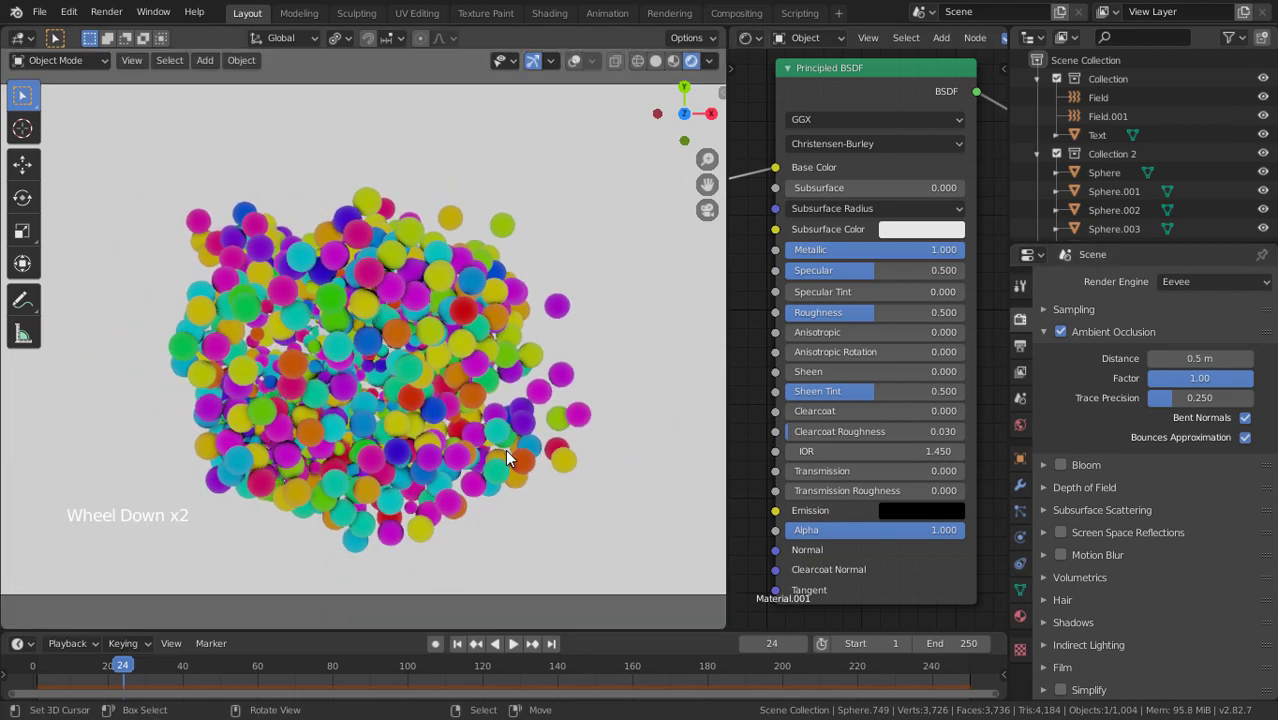
pyautogui.scroll(-1, 505, 457)
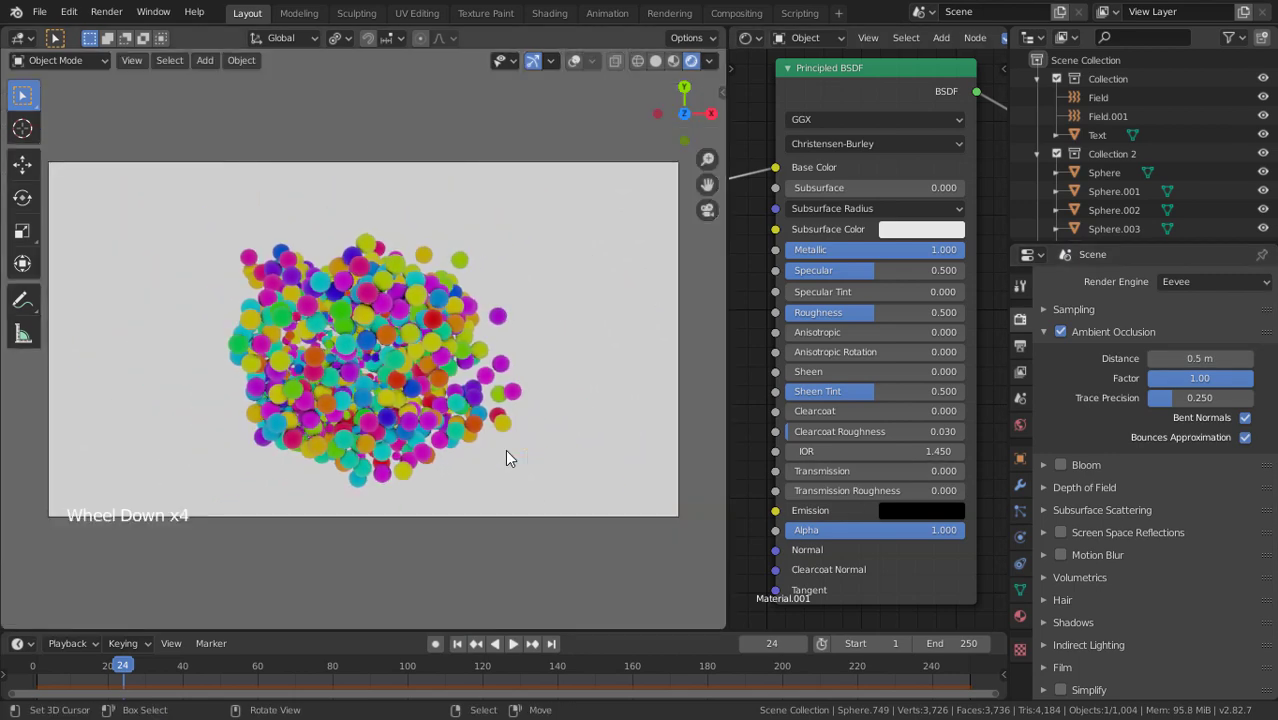
# - Go to frame 38 and set the Ambient Occlusion distance to 0.8 m
pyautogui.moveTo(123, 666); pyautogui.dragTo(173, 667)
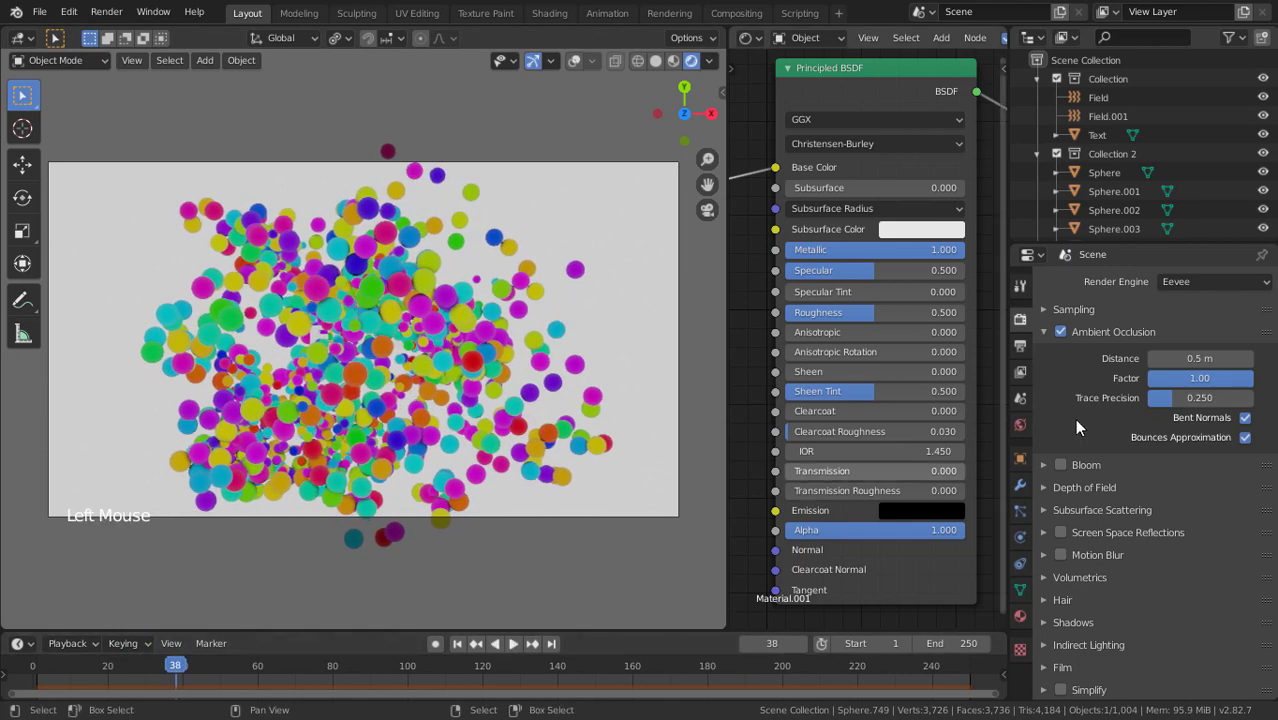
pyautogui.doubleClick(1180, 362)
pyautogui.write('0.8')
pyautogui.press('Return')
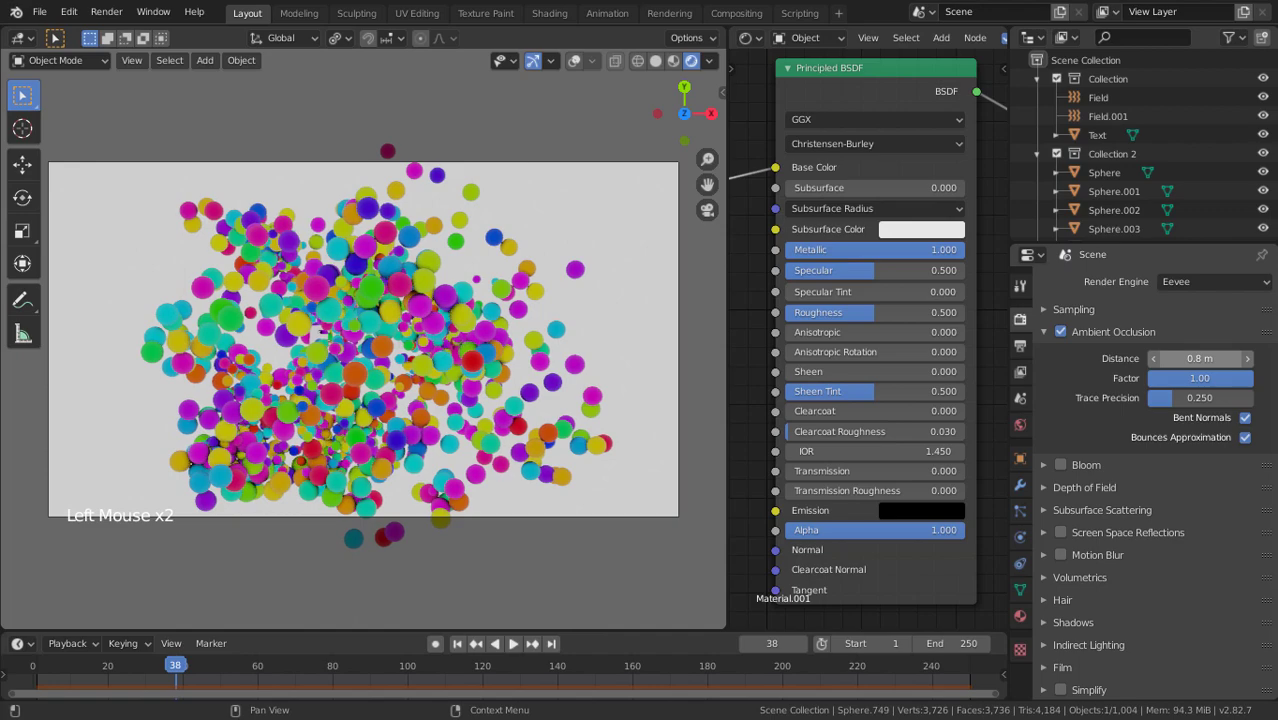
# - Go back to frame 13 and set the sphere material's Roughness to 0
pyautogui.moveTo(146, 673); pyautogui.dragTo(82, 670)
pyautogui.scroll(1, 322, 479)
pyautogui.moveTo(858, 314); pyautogui.dragTo(786, 316)
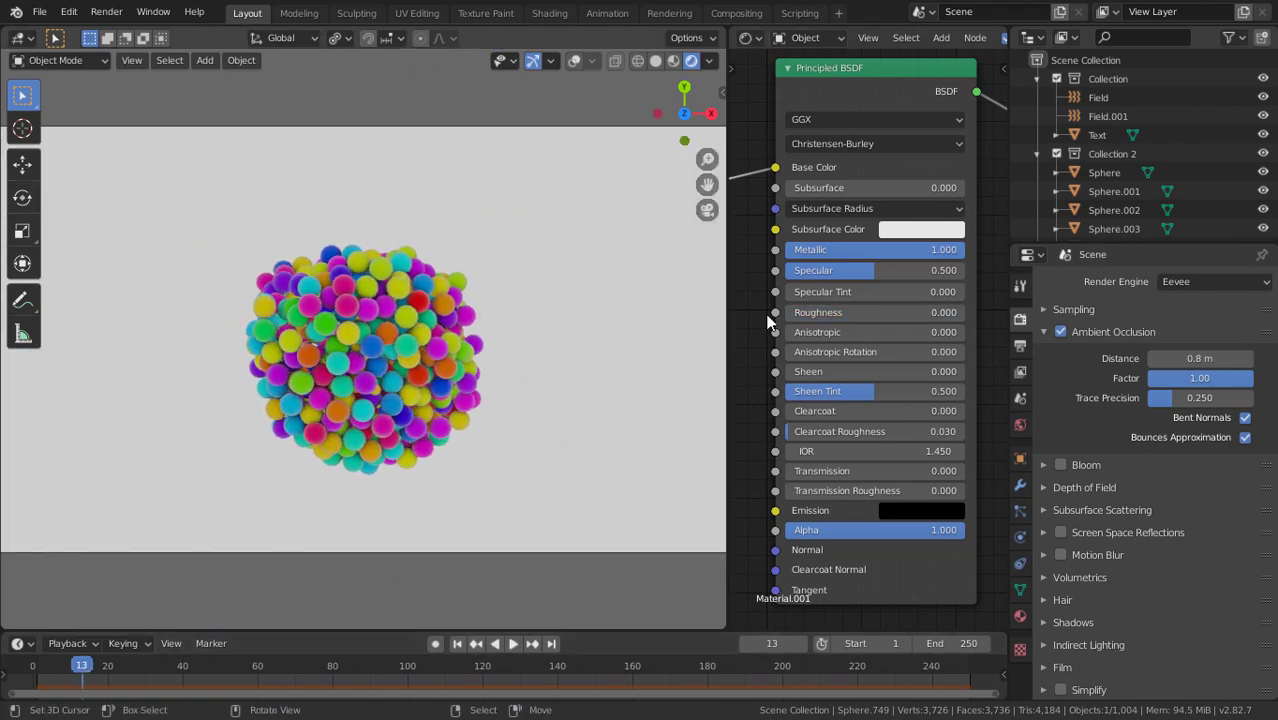
pyautogui.scroll(-1, 415, 303)
pyautogui.scroll(3, 415, 303)
# - Try a Specular value of 0.4 on the sphere material and return it to 0.5
pyautogui.moveTo(874, 270); pyautogui.dragTo(838, 270)
pyautogui.click(838, 270)
pyautogui.write('0.4')
pyautogui.press('Return')
pyautogui.click(838, 270)
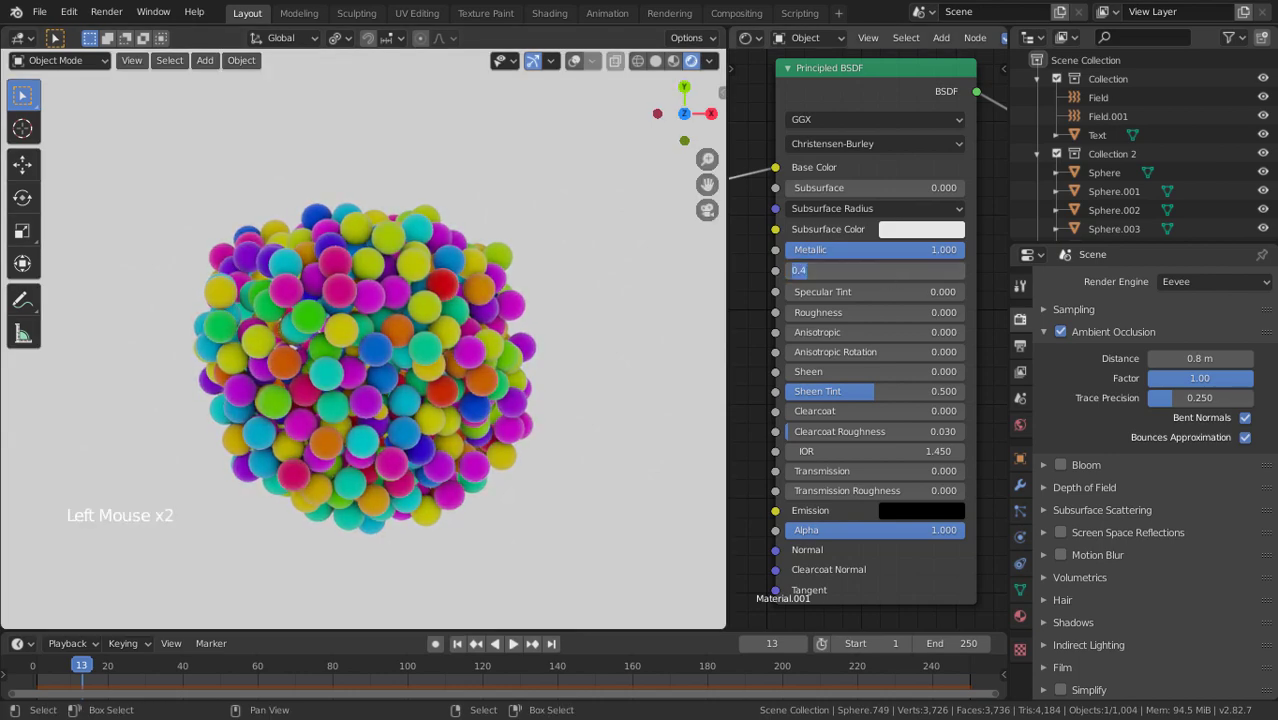
pyautogui.scroll(-3, 522, 348)
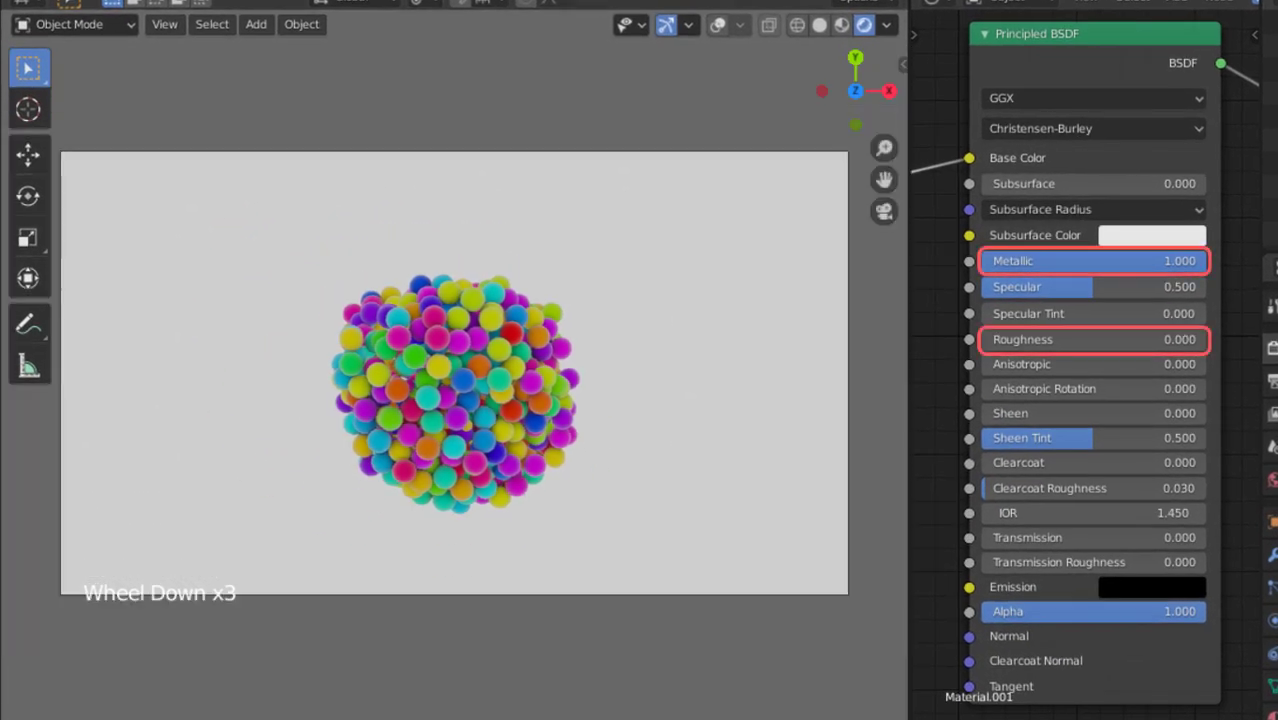
# - Play and scrub through the simulation, stopping at frame 168 where the spheres have cleared the text
pyautogui.click(645, 719)
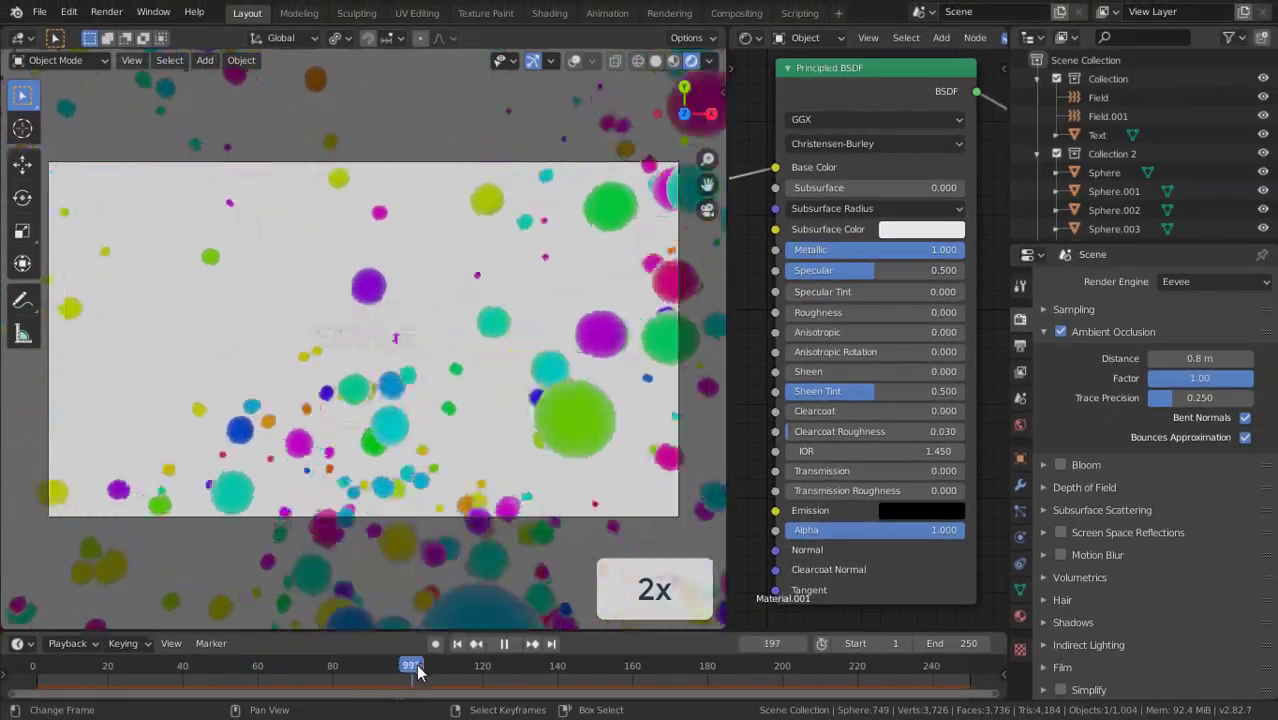
pyautogui.click(198, 688)
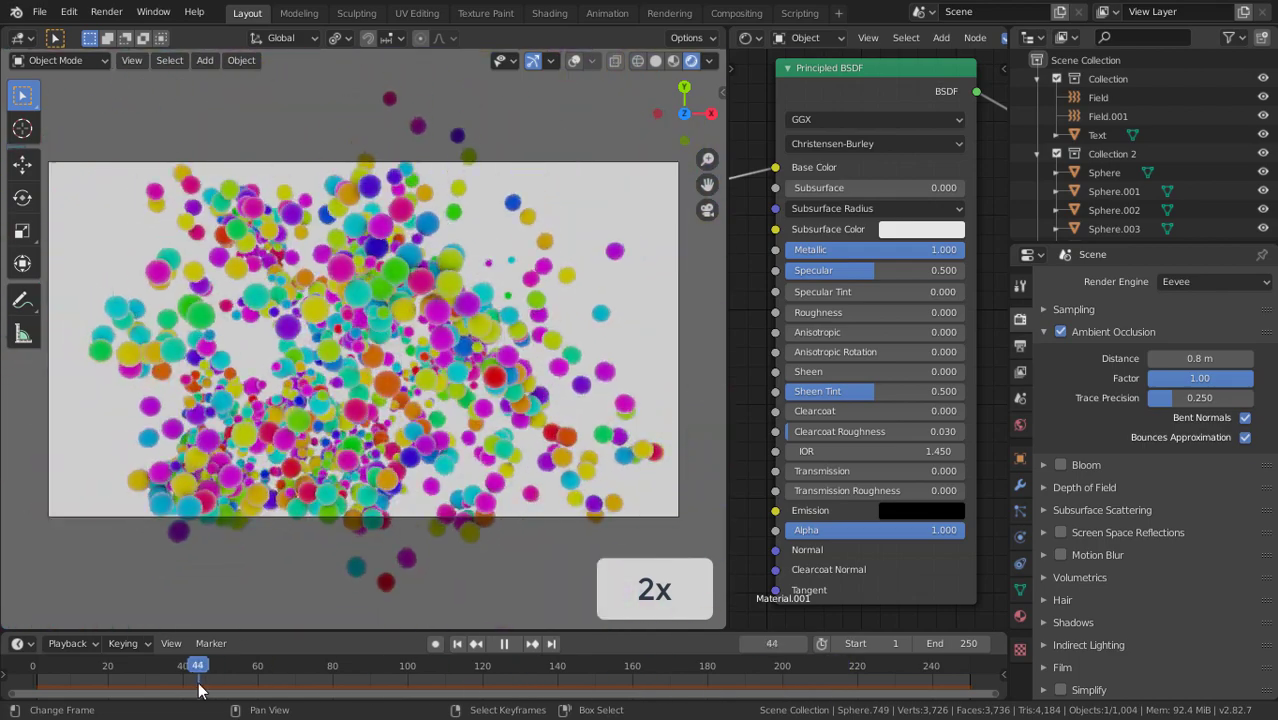
pyautogui.moveTo(198, 688); pyautogui.dragTo(662, 681)
pyautogui.press('space')
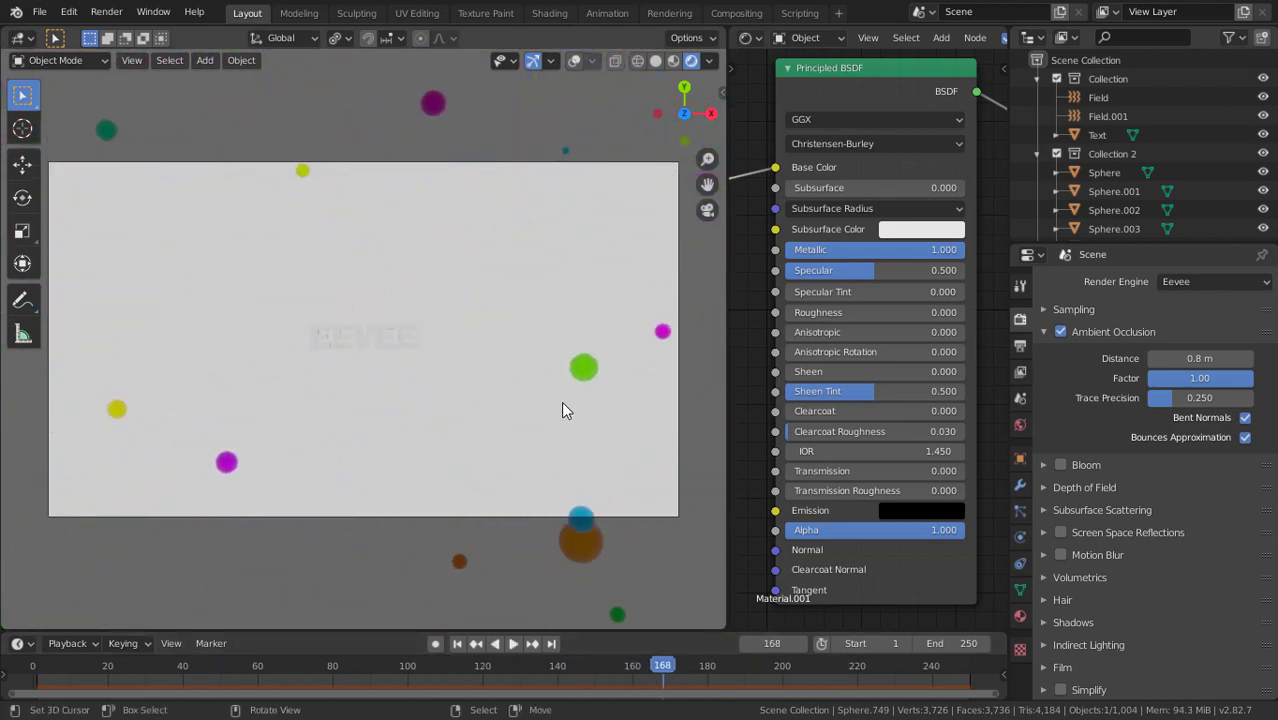
# - Select the EEVEE text object and show the viewport overlays again
pyautogui.rightClick(369, 337)
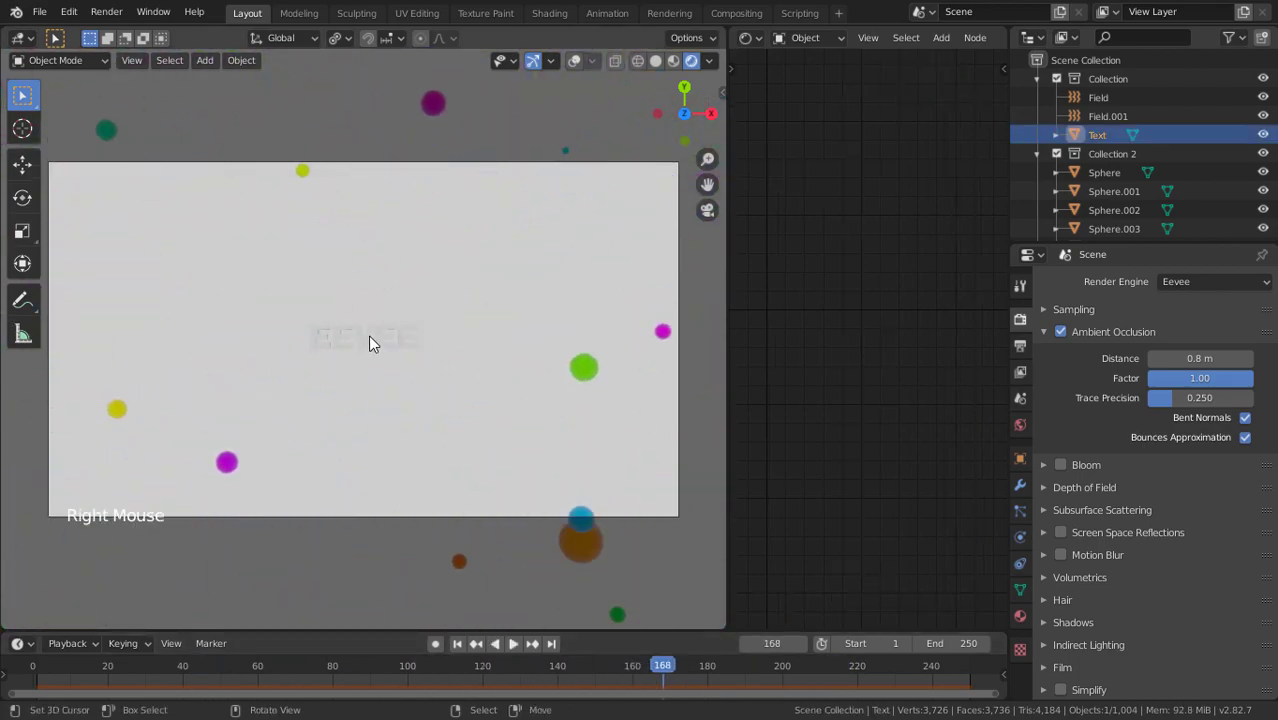
pyautogui.click(573, 61)
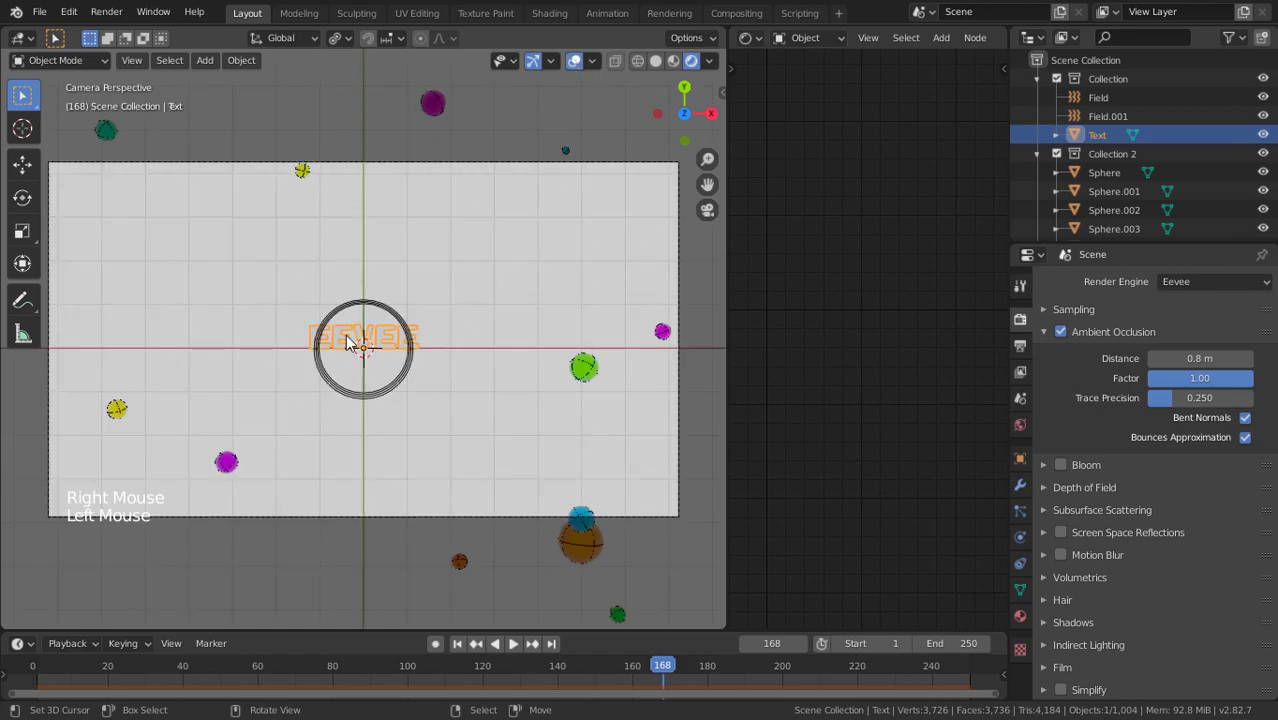
# - Create a new material for the EEVEE text object
pyautogui.scroll(4, 345, 334)
pyautogui.scroll(2, 346, 341)
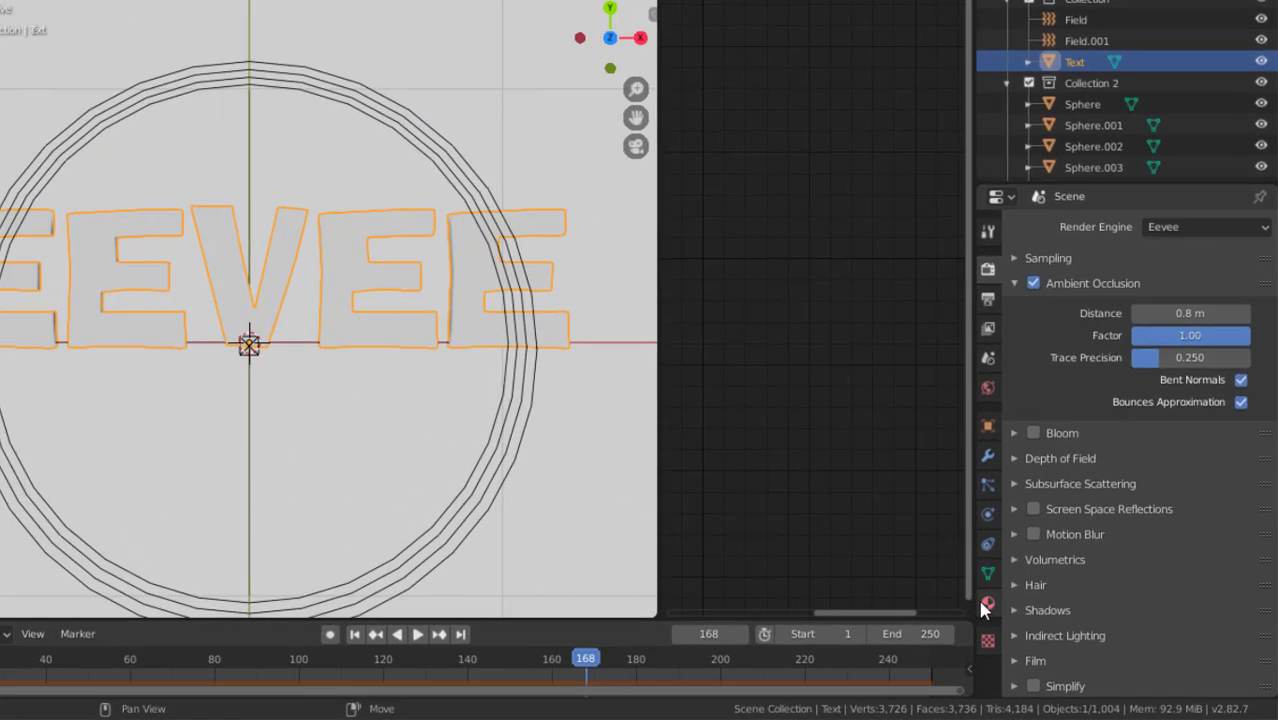
pyautogui.click(985, 604)
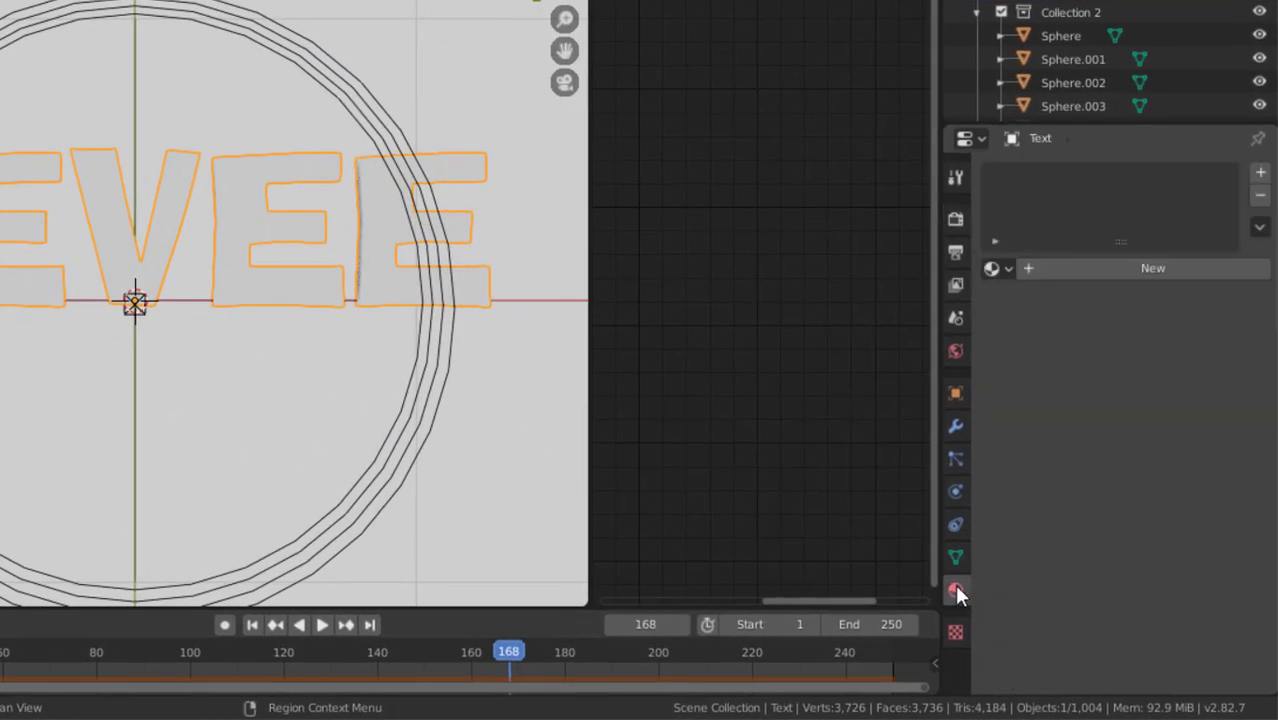
pyautogui.click(1076, 323)
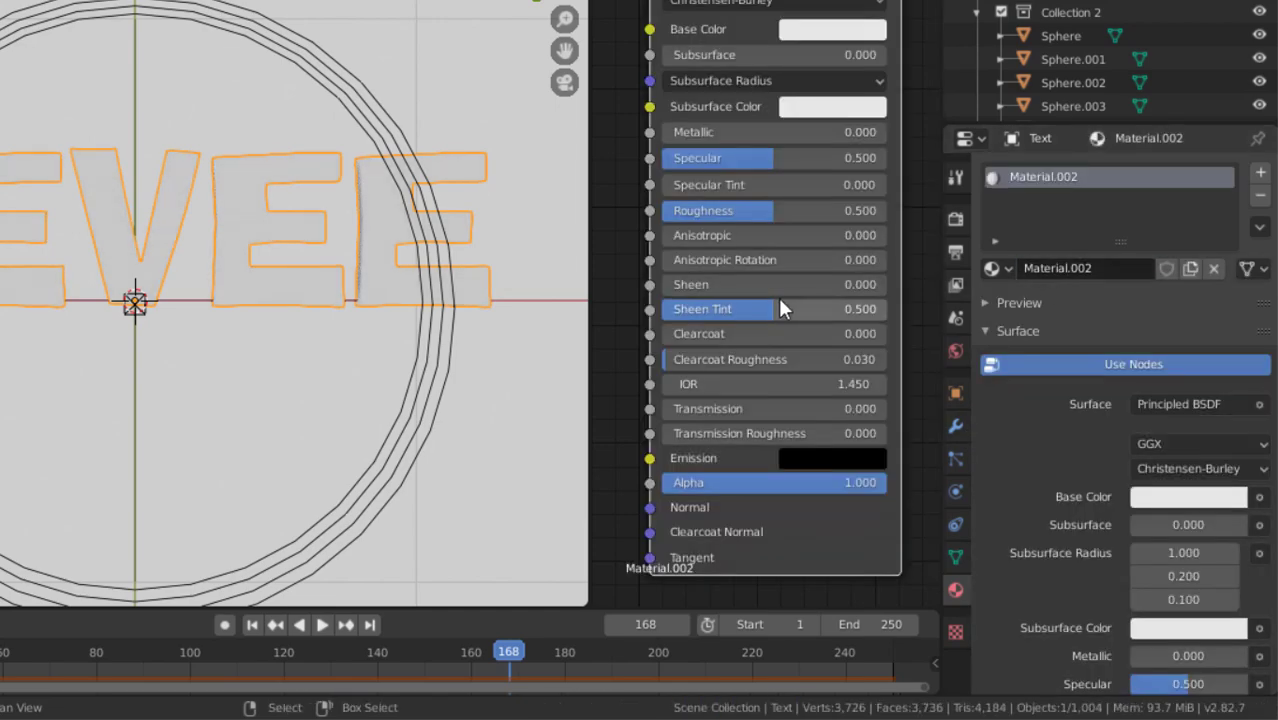
pyautogui.scroll(-7, 779, 298)
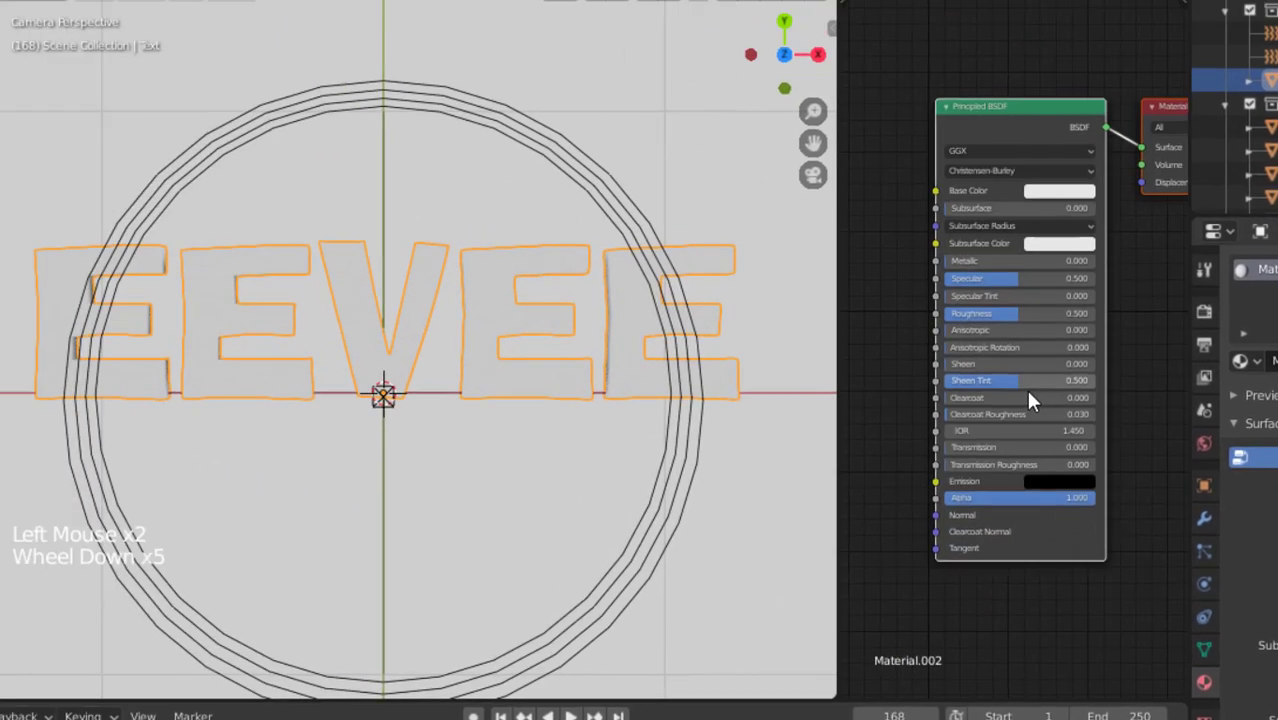
pyautogui.moveTo(778, 297)
pyautogui.mouseDown(button='middle')
pyautogui.moveTo(757, 352)
pyautogui.moveTo(765, 297)
pyautogui.mouseUp(button='middle')
pyautogui.scroll(8, 757, 297)
pyautogui.click(708, 193)
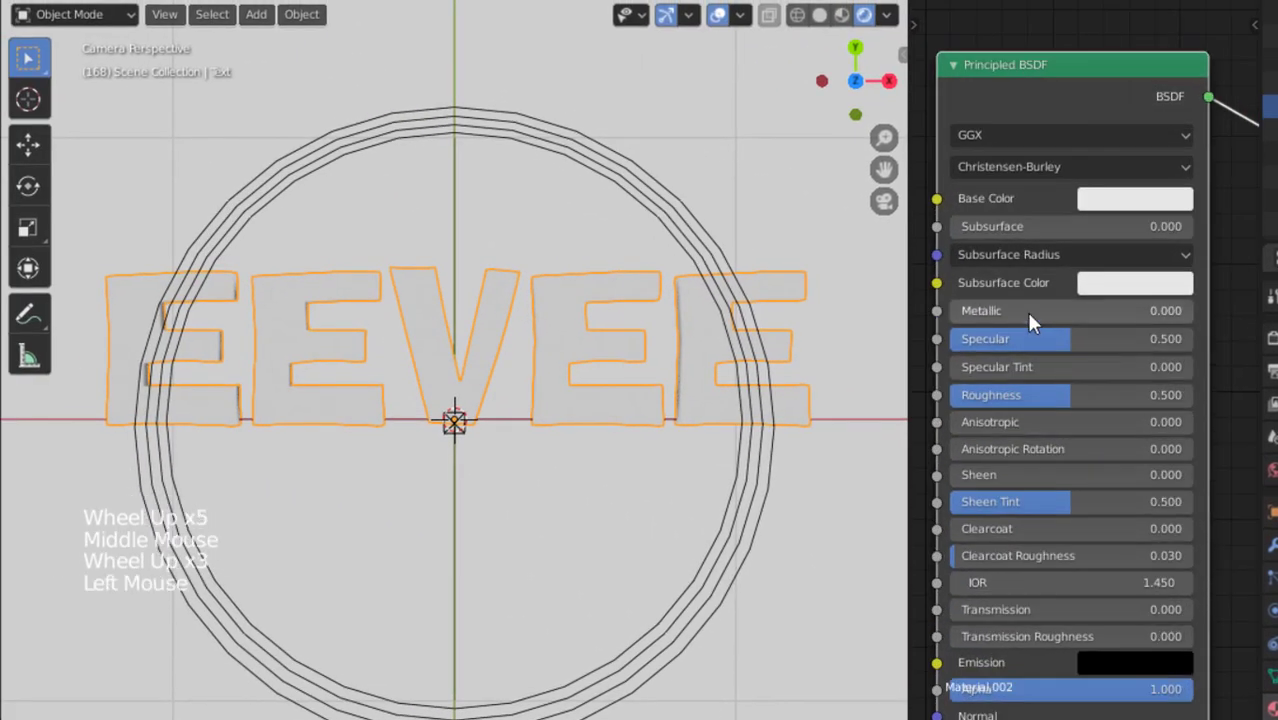
# - Darken the text material's Base Color to black and set Metallic to 1
pyautogui.click(1100, 199)
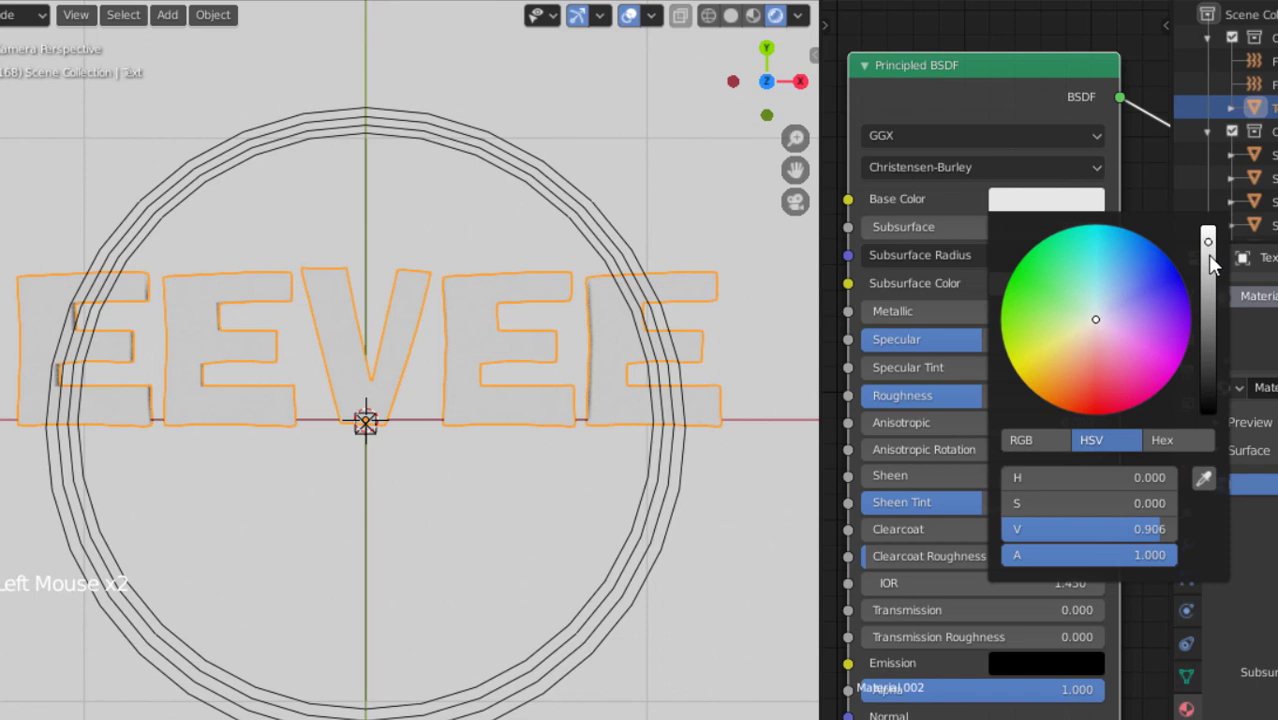
pyautogui.moveTo(1211, 262); pyautogui.dragTo(1208, 411)
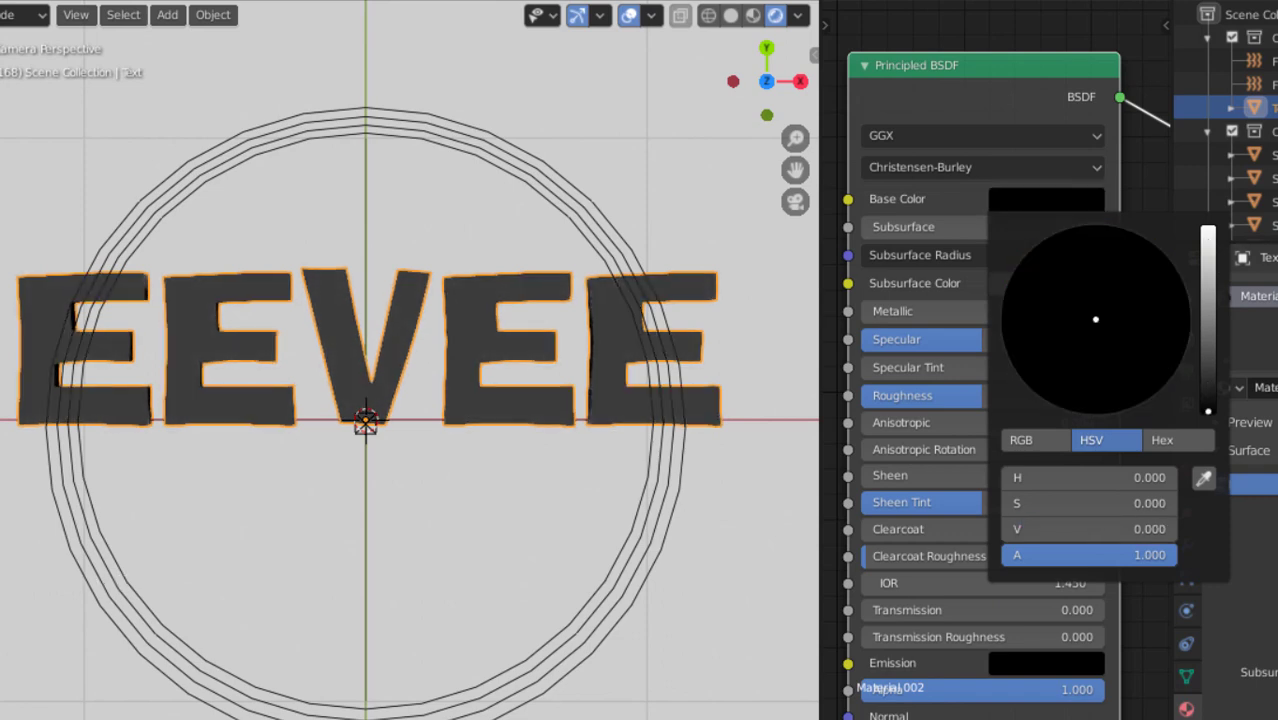
pyautogui.click(941, 321)
pyautogui.write('1')
pyautogui.press('Return')
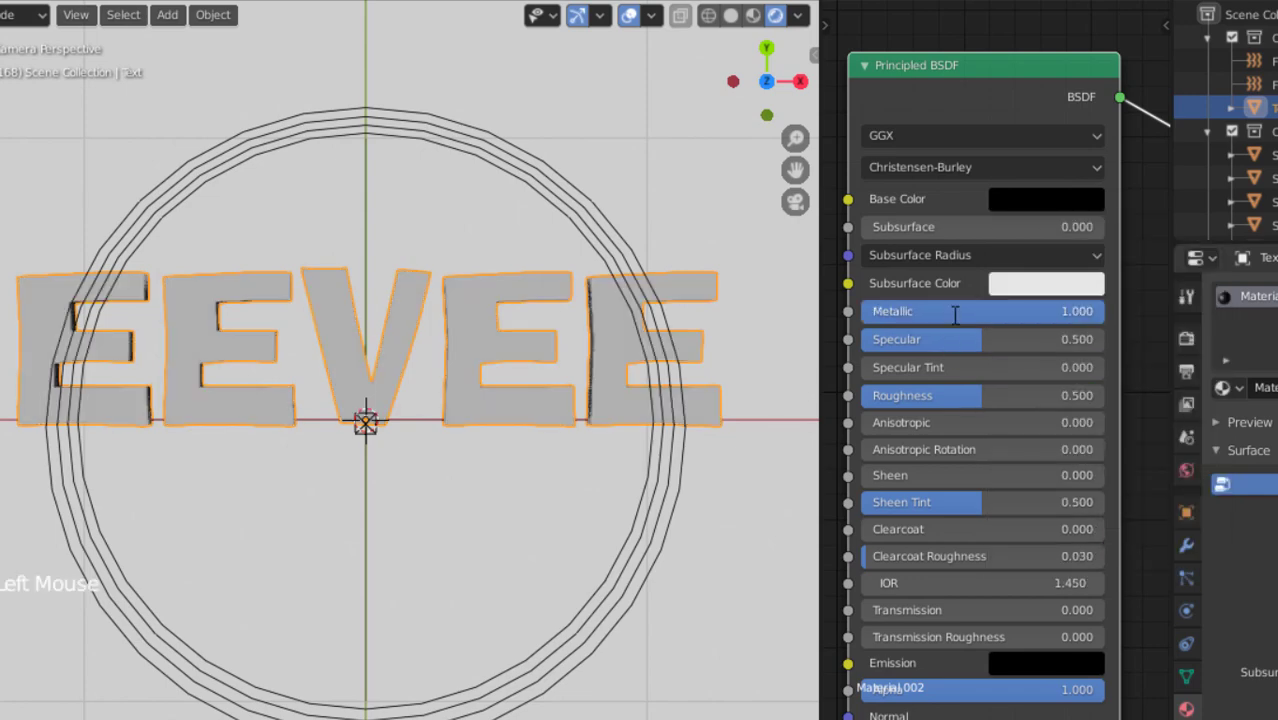
# - Set the text material's Roughness to 0 and its Base Color brightness (V) to 0.25
pyautogui.moveTo(968, 398); pyautogui.dragTo(862, 398)
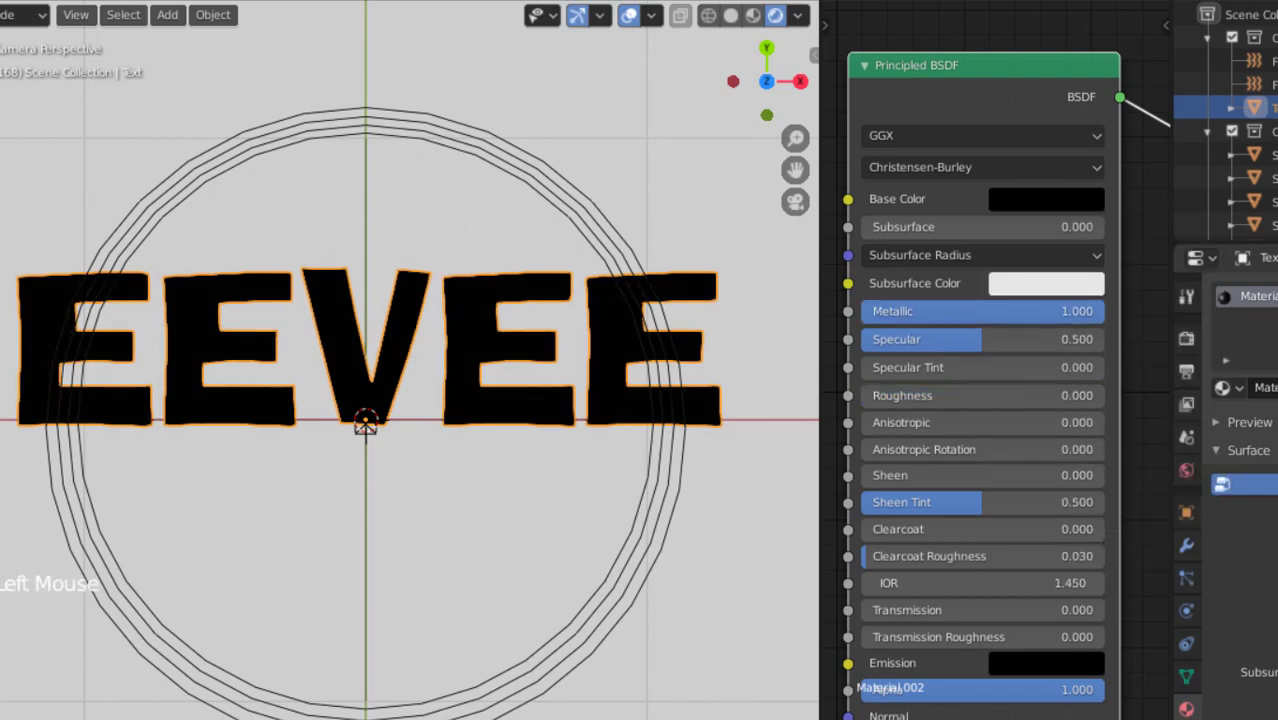
pyautogui.click(1076, 205)
pyautogui.moveTo(1056, 528); pyautogui.dragTo(1139, 528)
pyautogui.click(1139, 528)
pyautogui.write('.25')
pyautogui.press('Return')
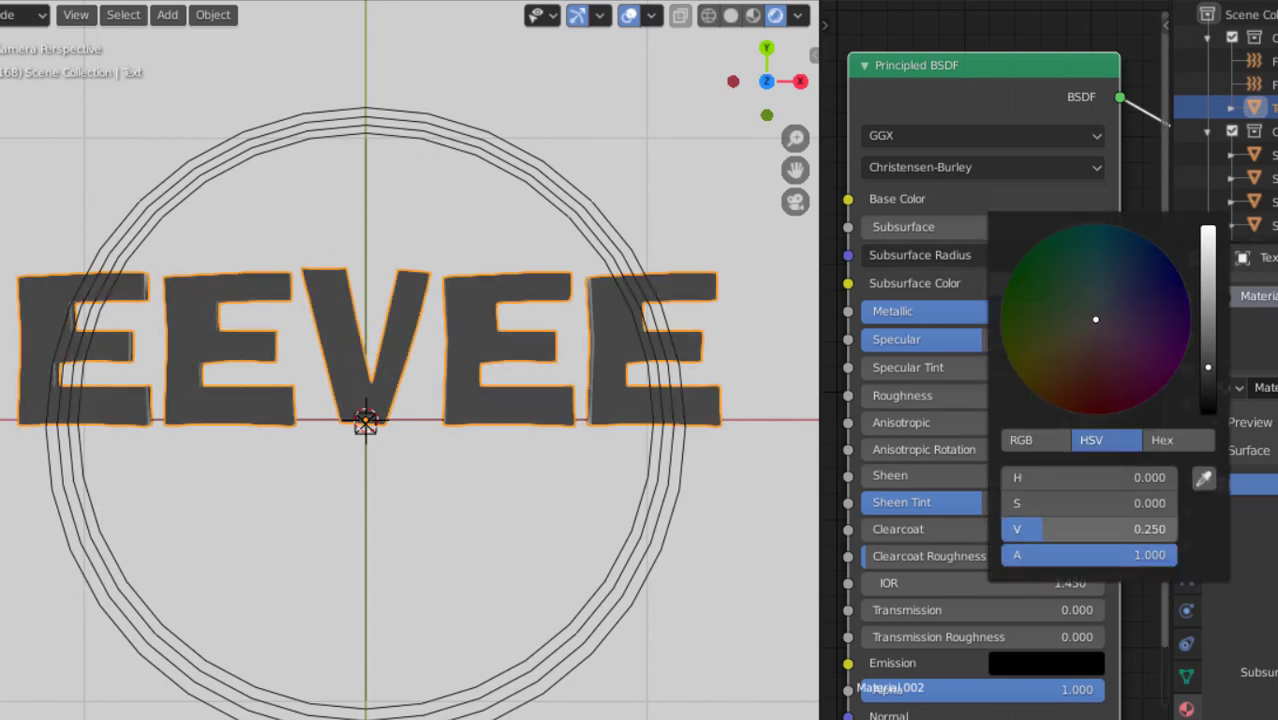
# - Return the simulation to frame 1 and hide the viewport overlays
pyautogui.scroll(-9, 377, 456)
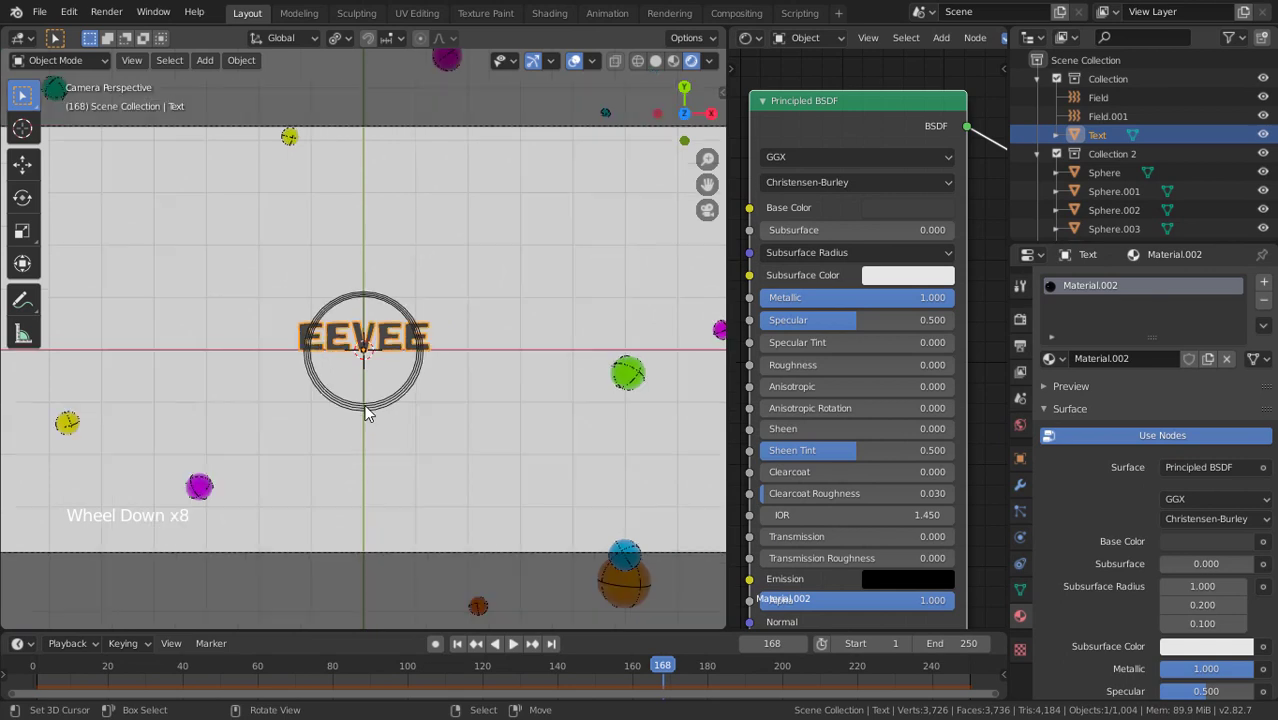
pyautogui.click(457, 643)
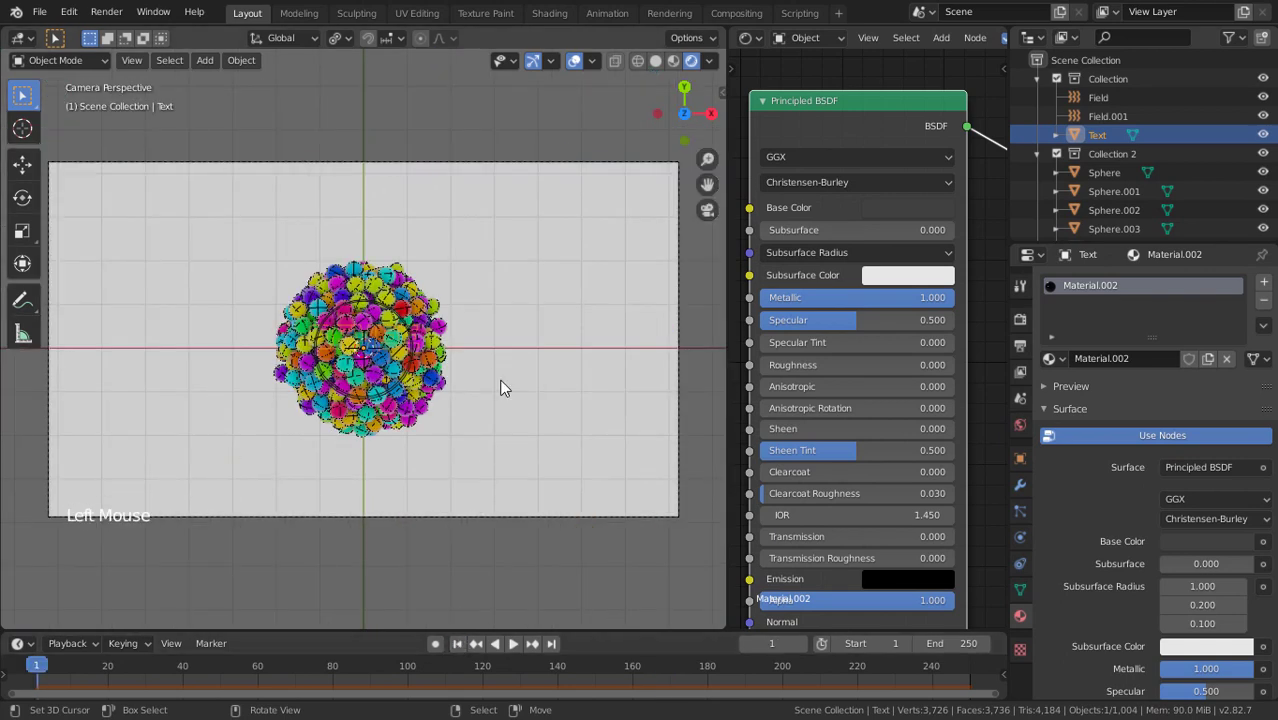
pyautogui.click(576, 61)
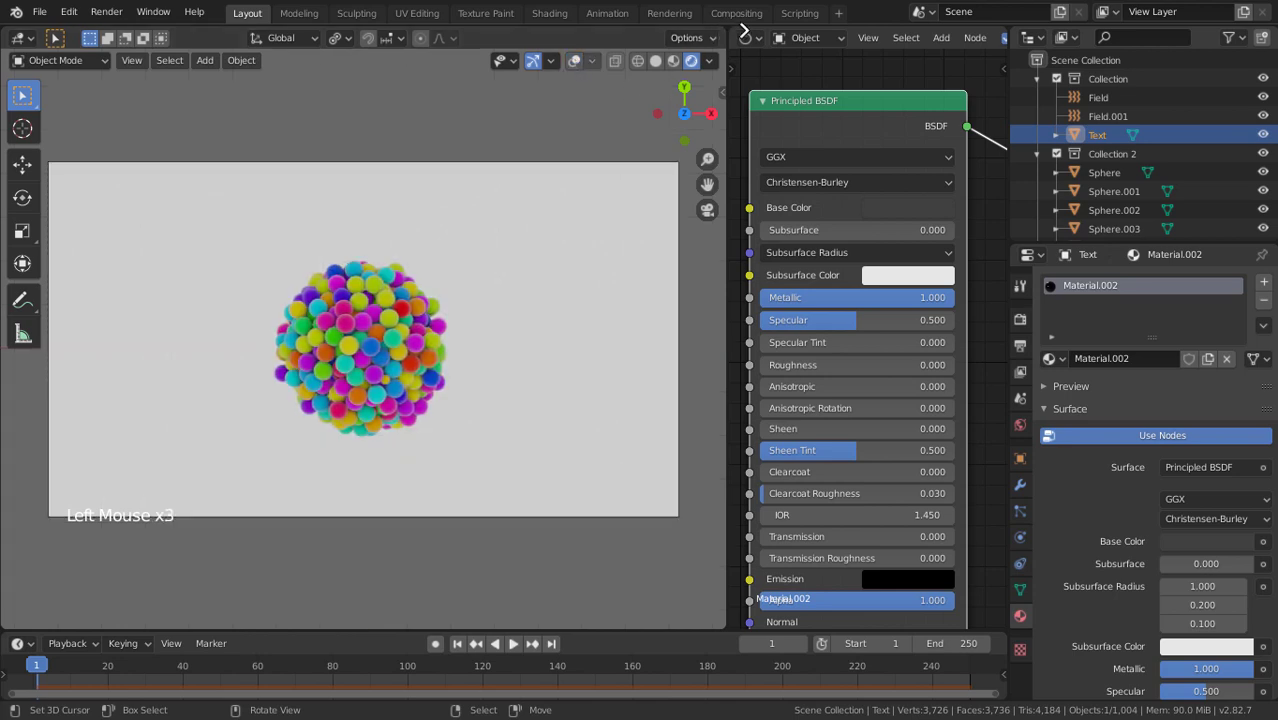
# - Expand the 3D viewport over the shader editor area, then play the simulation and return to frame 1
pyautogui.moveTo(744, 30); pyautogui.dragTo(783, 35)
pyautogui.scroll(-1, 675, 232)
pyautogui.scroll(1, 675, 232)
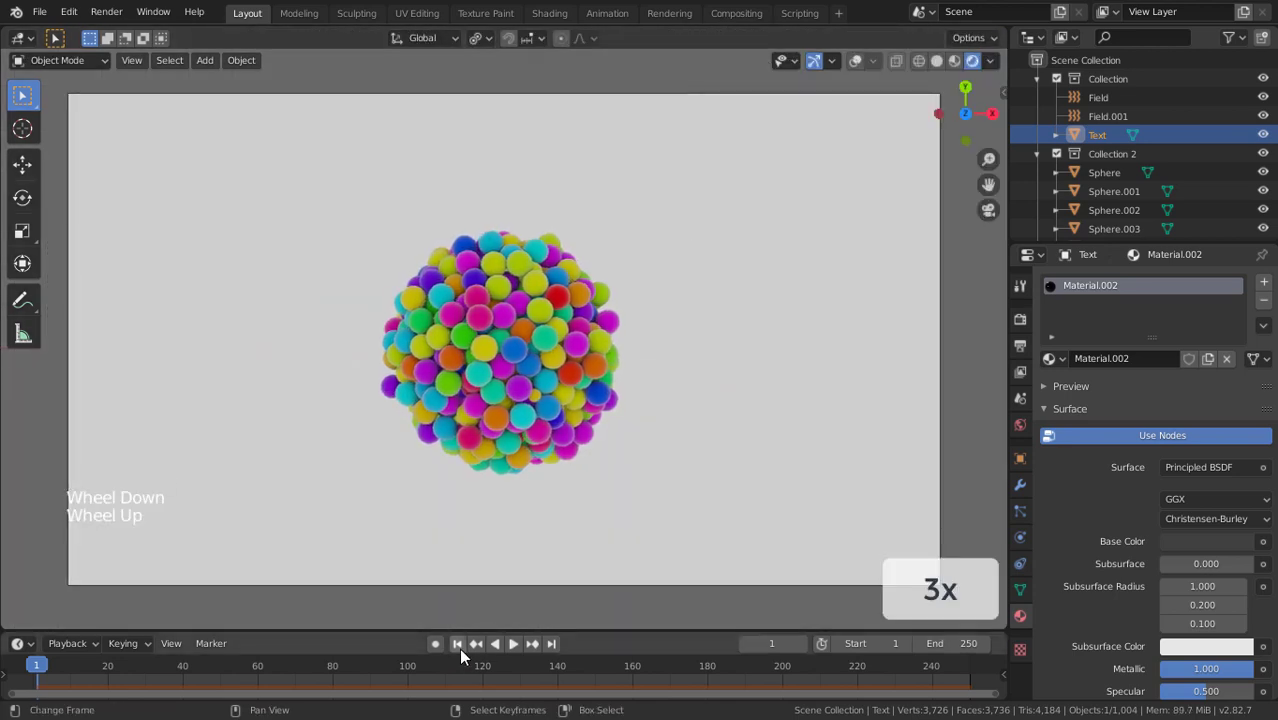
pyautogui.click(509, 643)
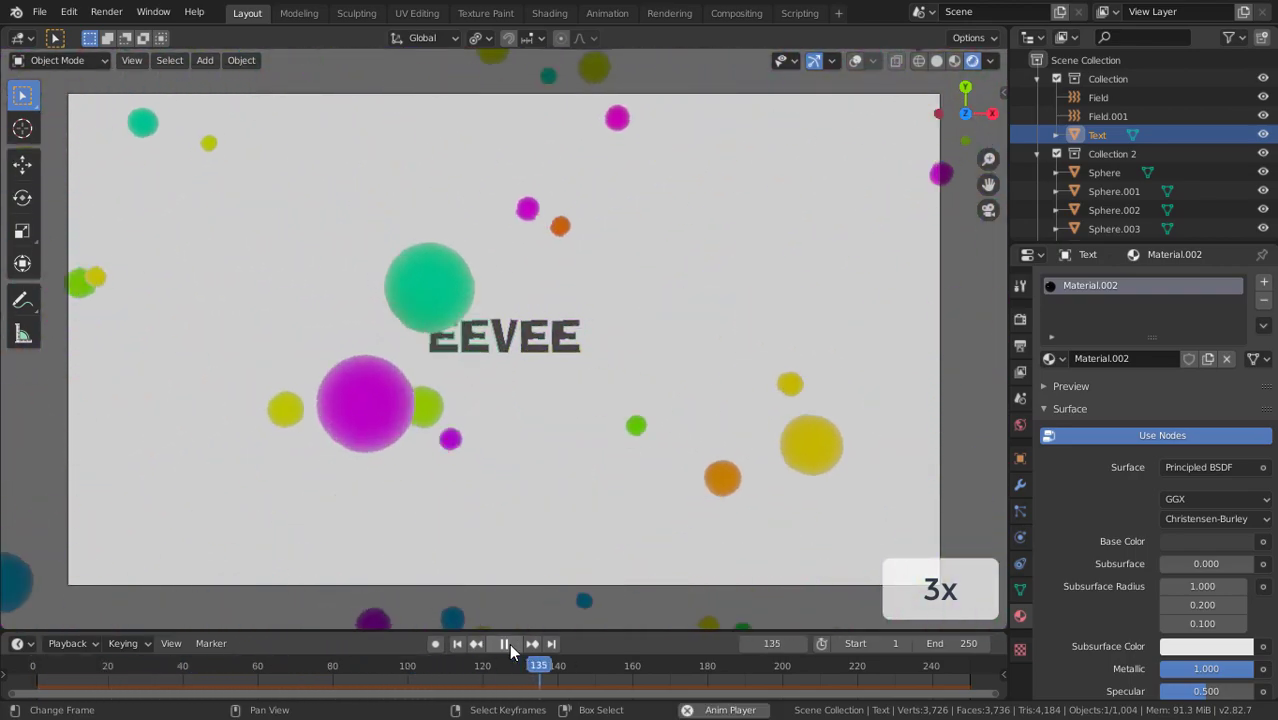
pyautogui.doubleClick(459, 643)
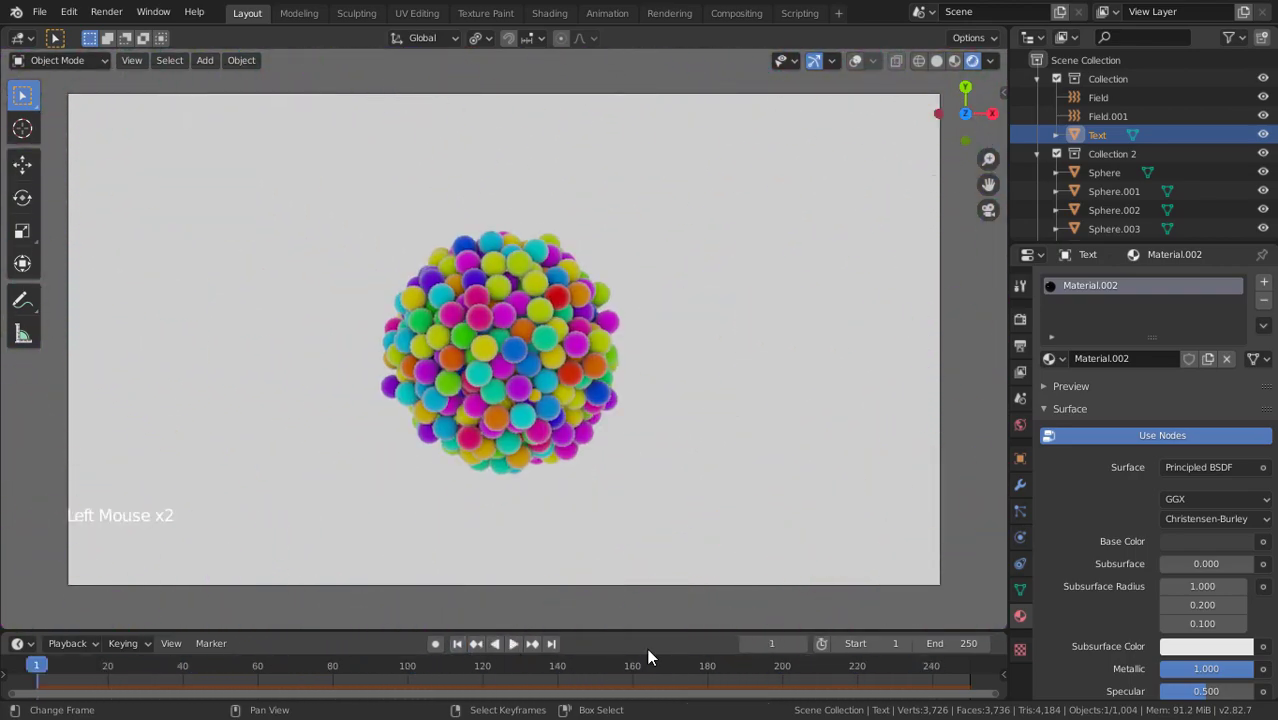
# - Try Eevee's Screen Space Reflections on the spheres, compare them up close and switch the effect off again
pyautogui.click(1020, 318)
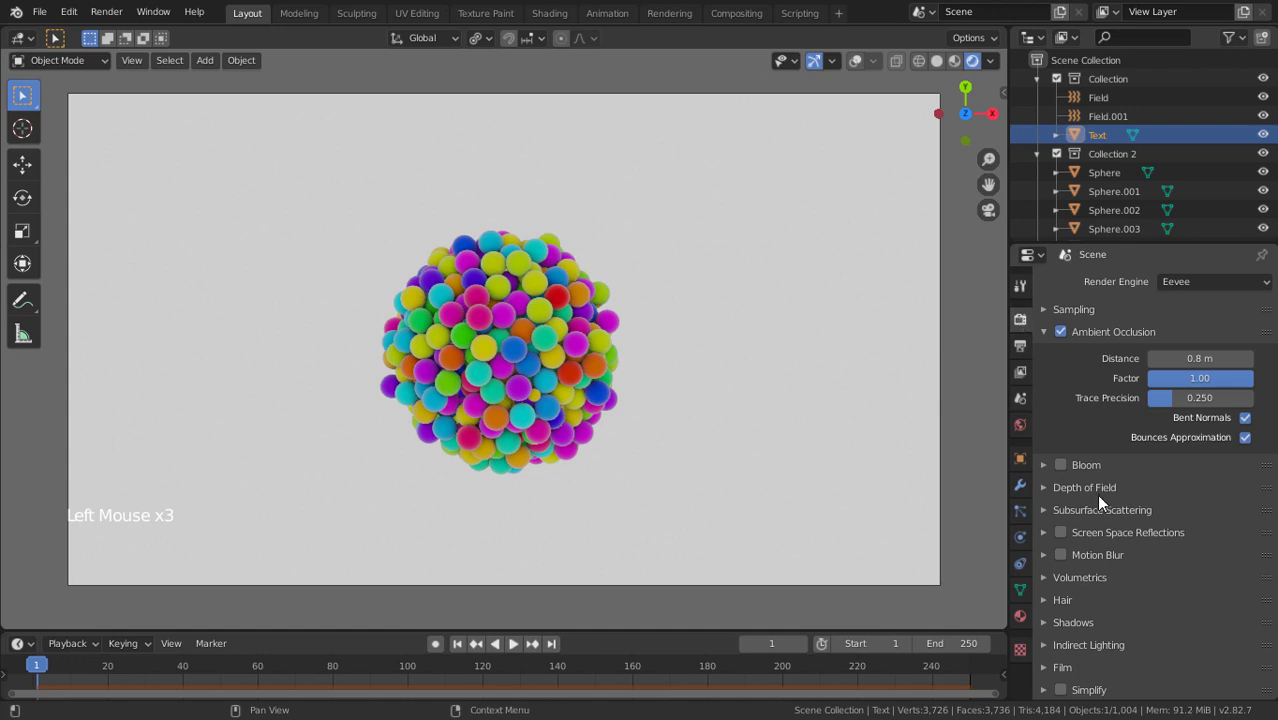
pyautogui.scroll(-3, 1096, 494)
pyautogui.scroll(3, 1096, 494)
pyautogui.click(1043, 331)
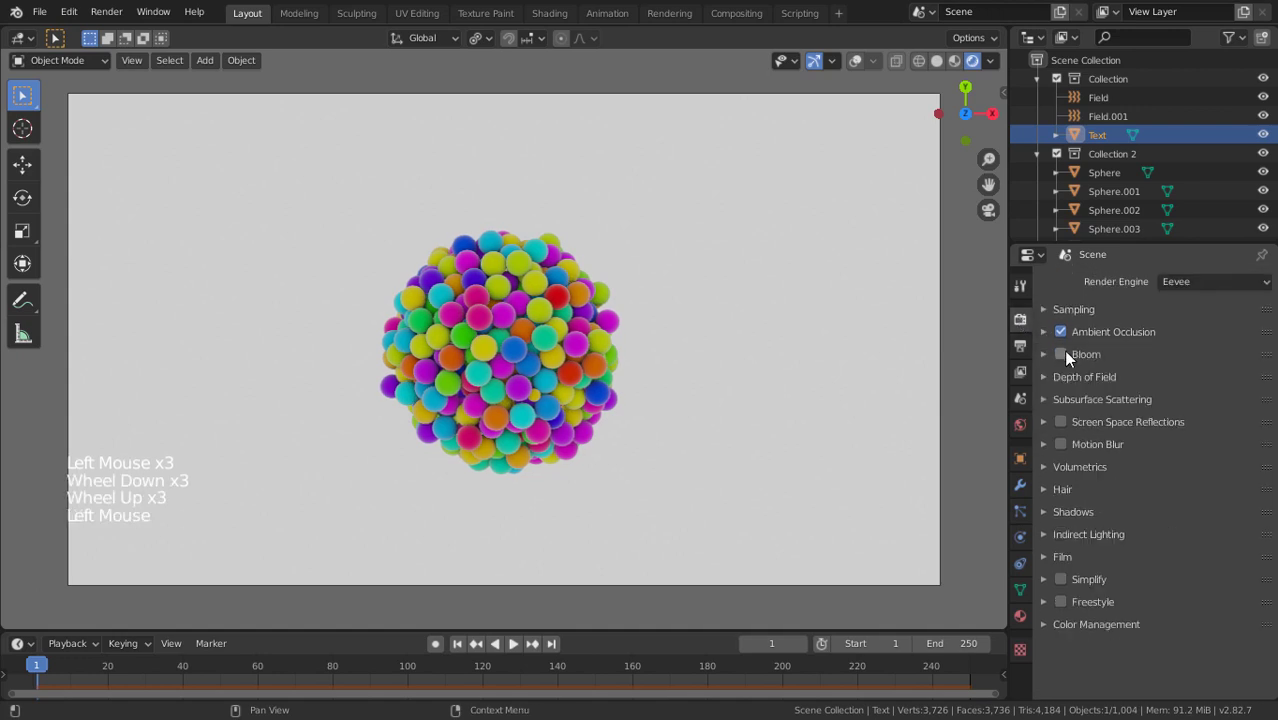
pyautogui.click(1060, 422)
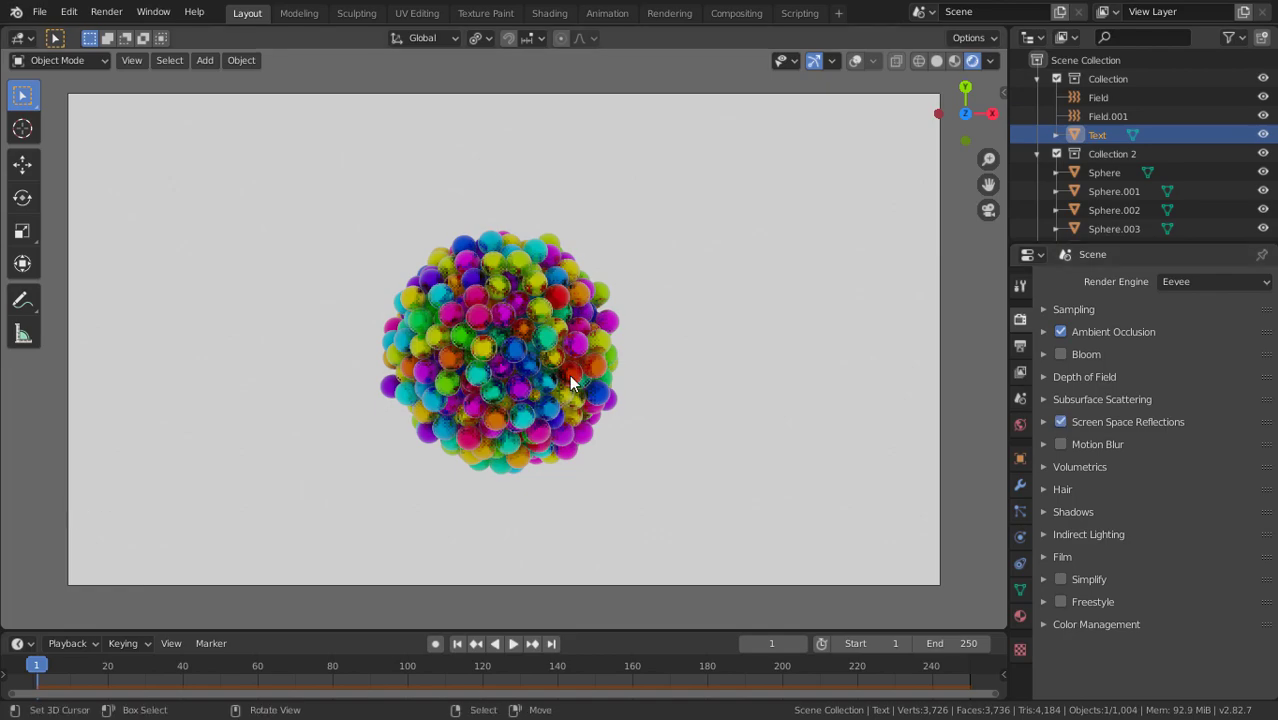
pyautogui.scroll(8, 570, 379)
pyautogui.click(1045, 422)
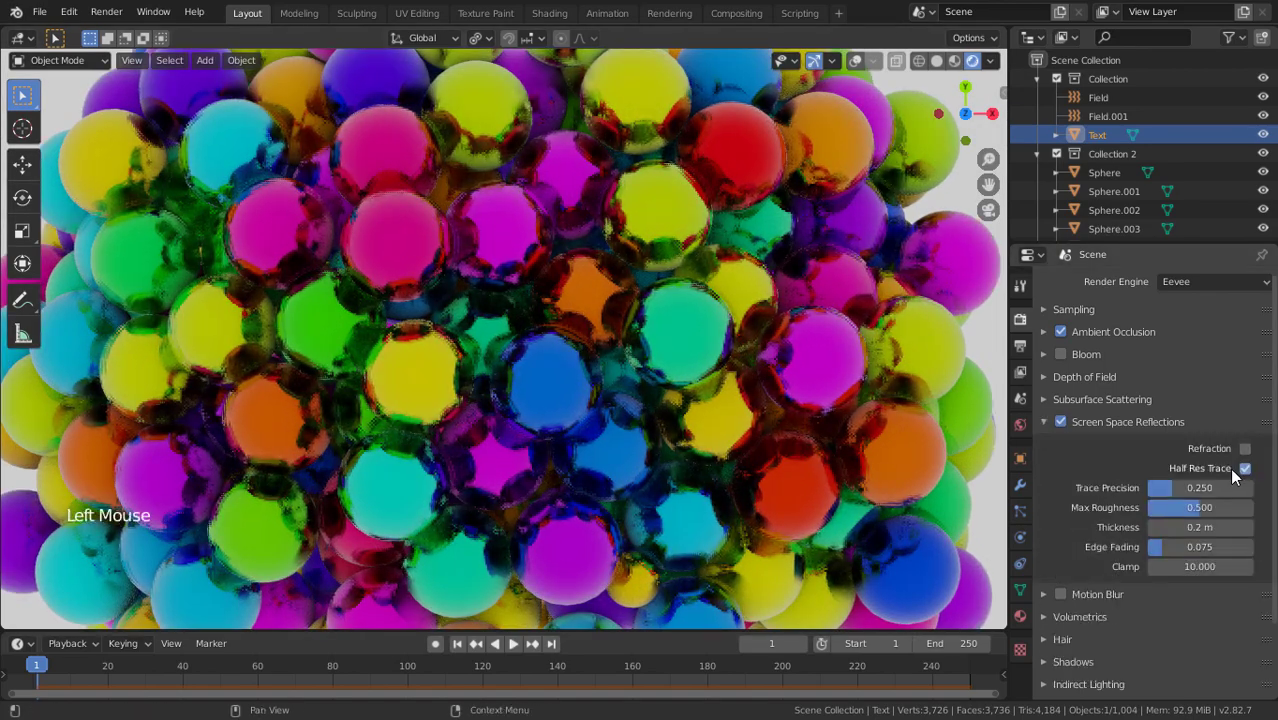
pyautogui.click(1060, 422)
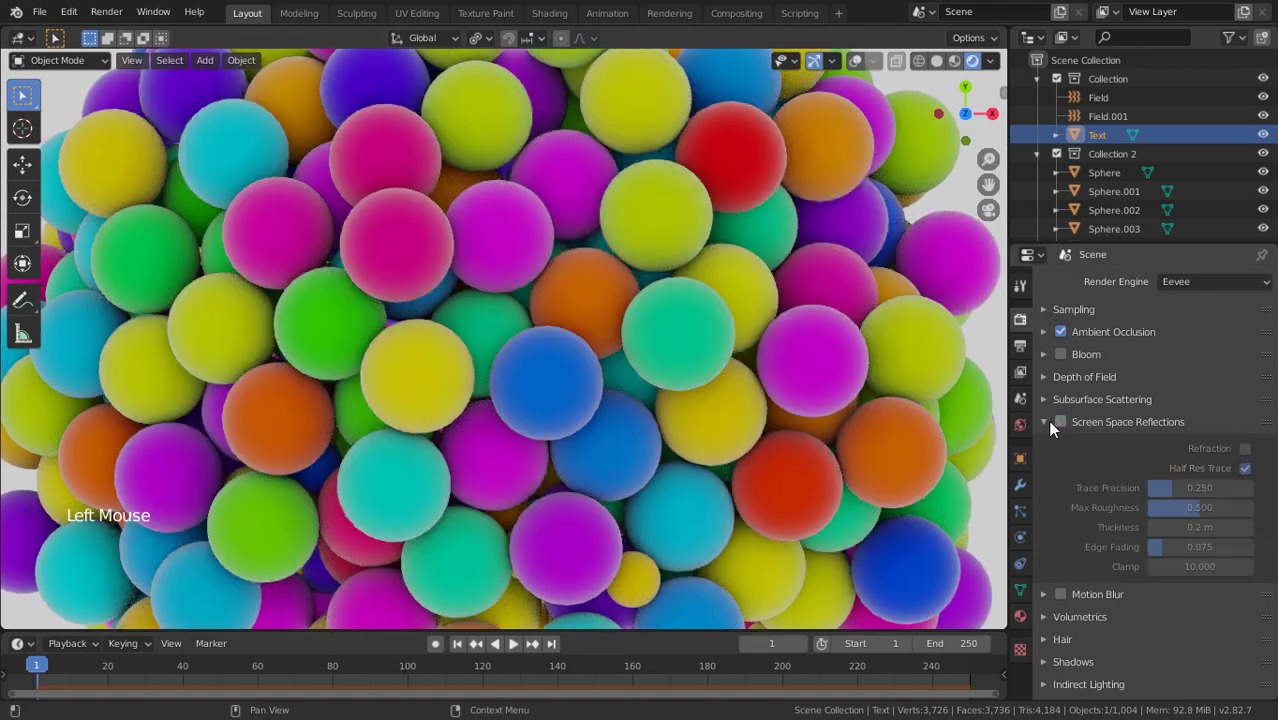
pyautogui.click(1043, 421)
pyautogui.scroll(-6, 648, 428)
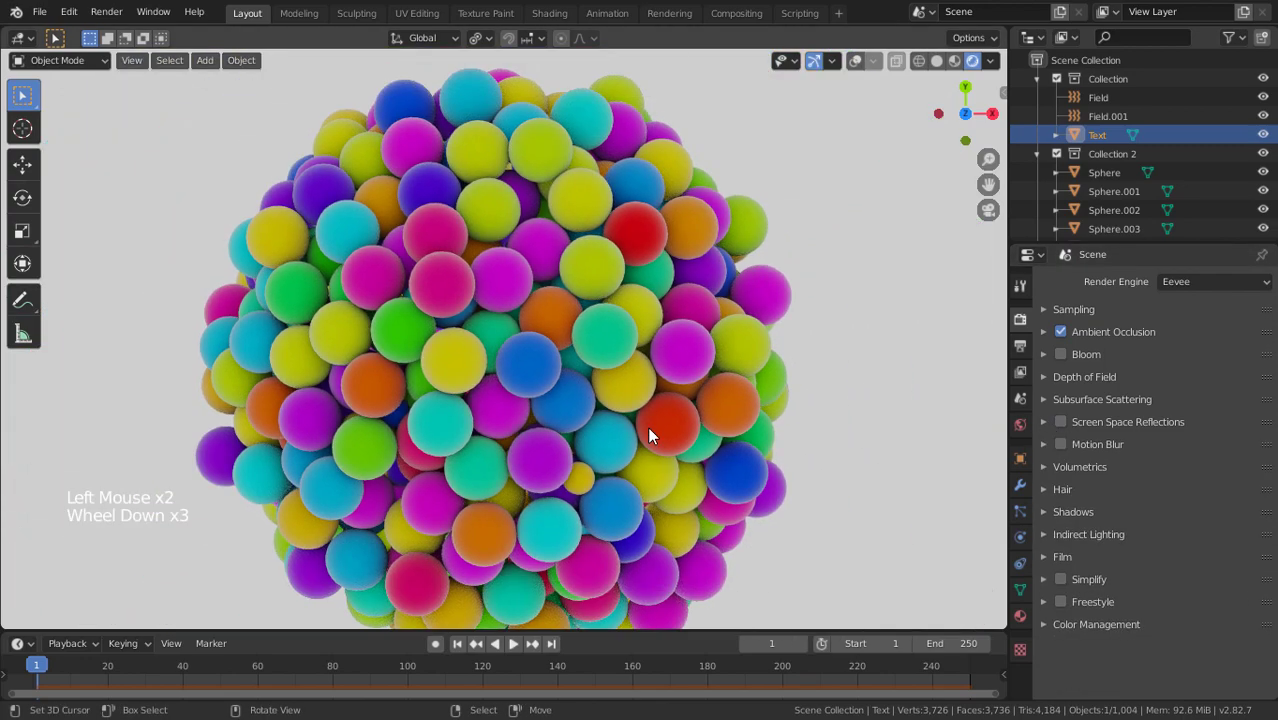
pyautogui.scroll(-2, 649, 430)
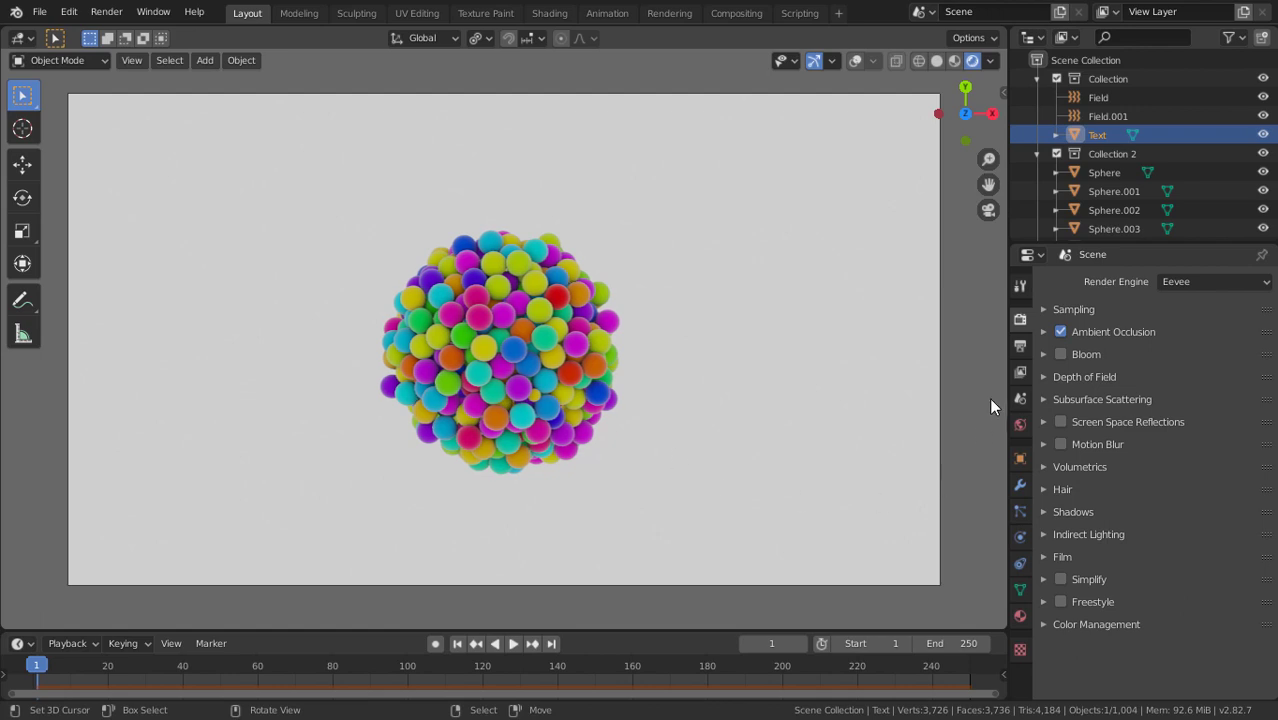
# - Set the render output file format to AVI JPEG
pyautogui.click(1020, 347)
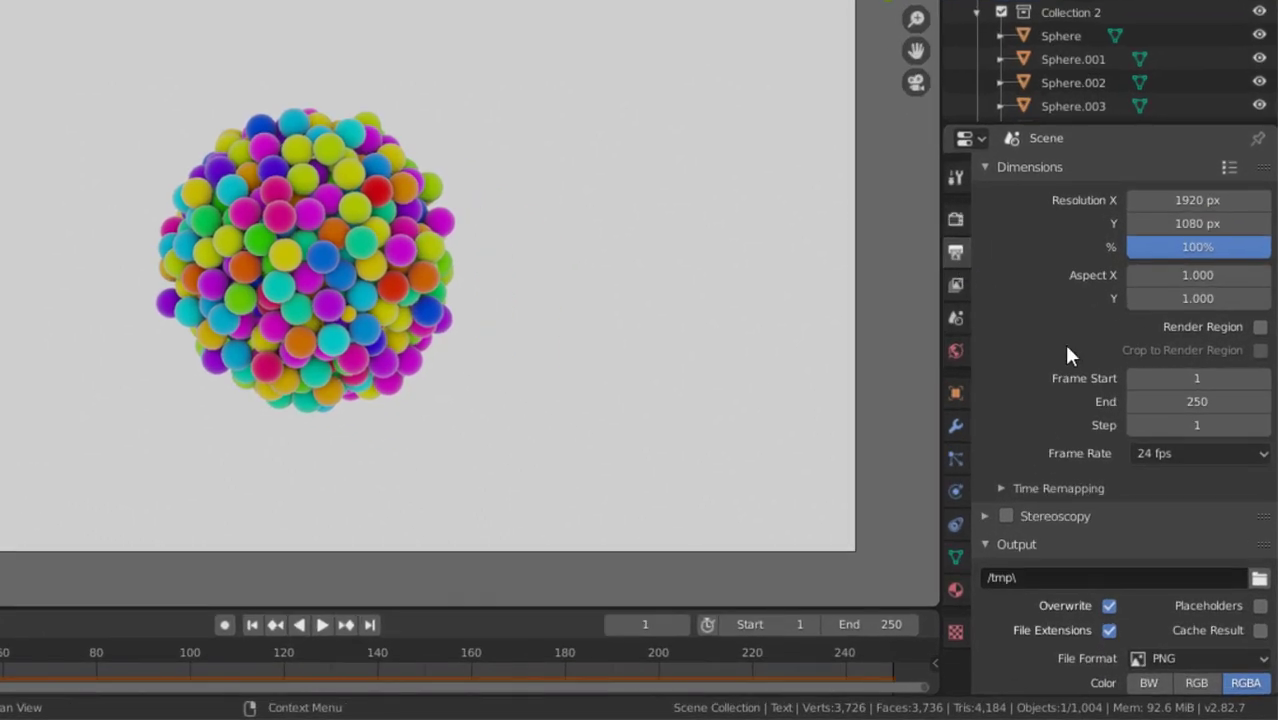
pyautogui.click(988, 167)
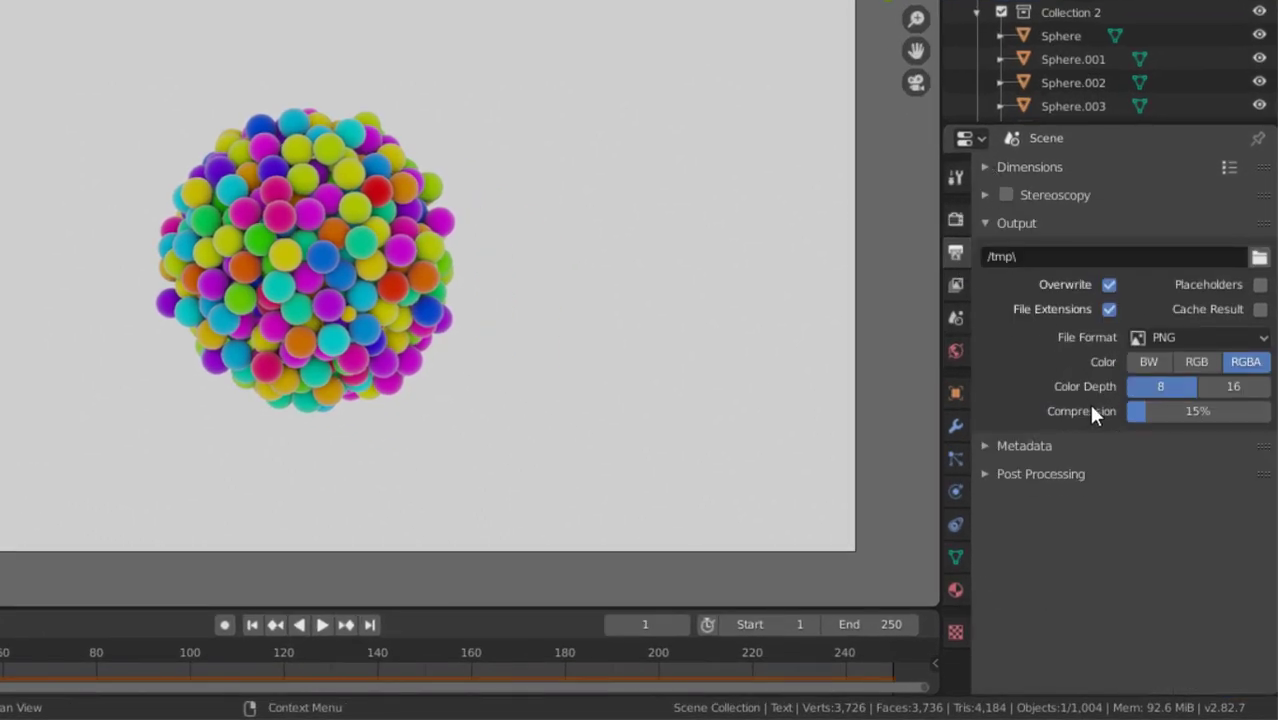
pyautogui.click(1188, 337)
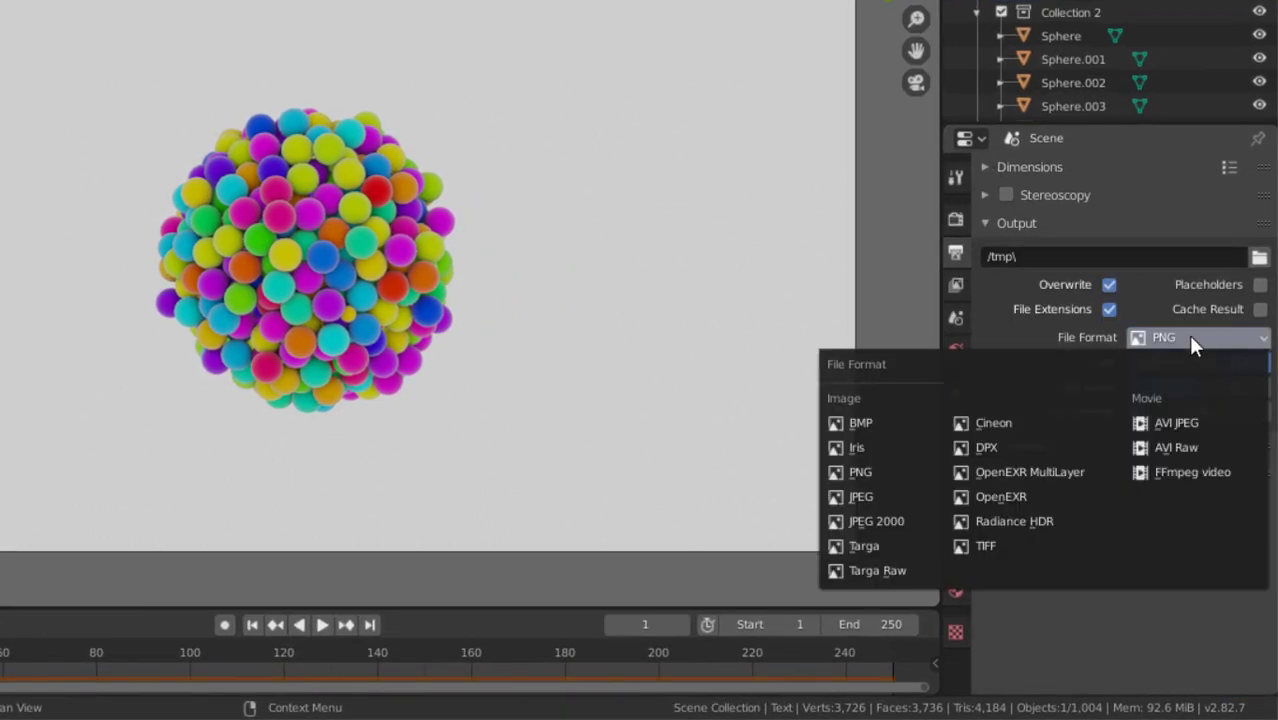
pyautogui.click(1189, 421)
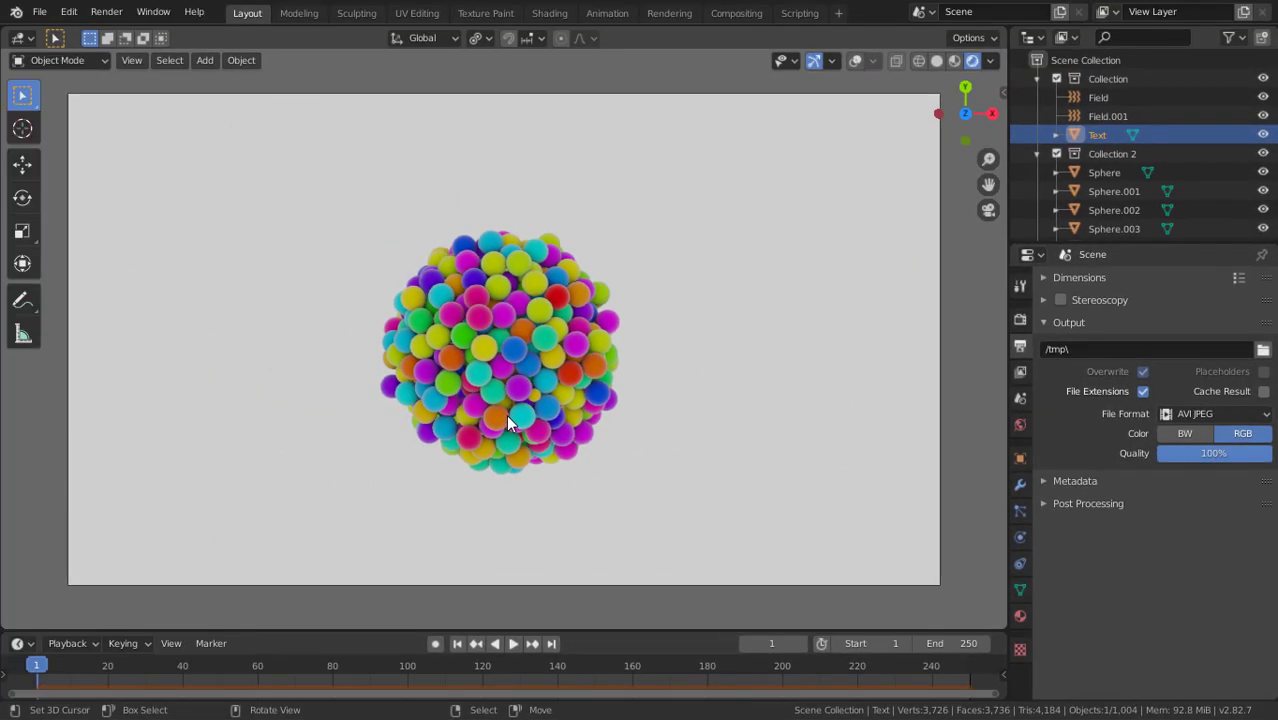
# - Switch the viewport to Solid shading and render the animation, putting the render window away while it runs
pyautogui.click(937, 59)
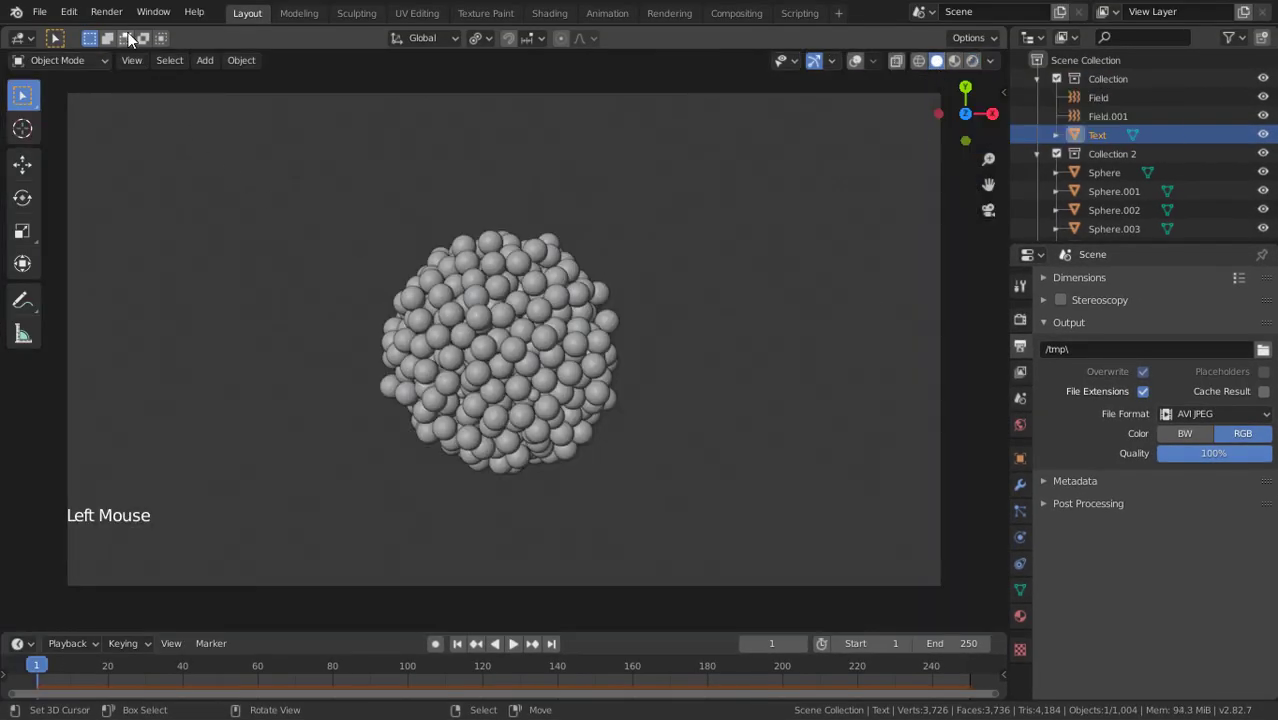
pyautogui.click(106, 11)
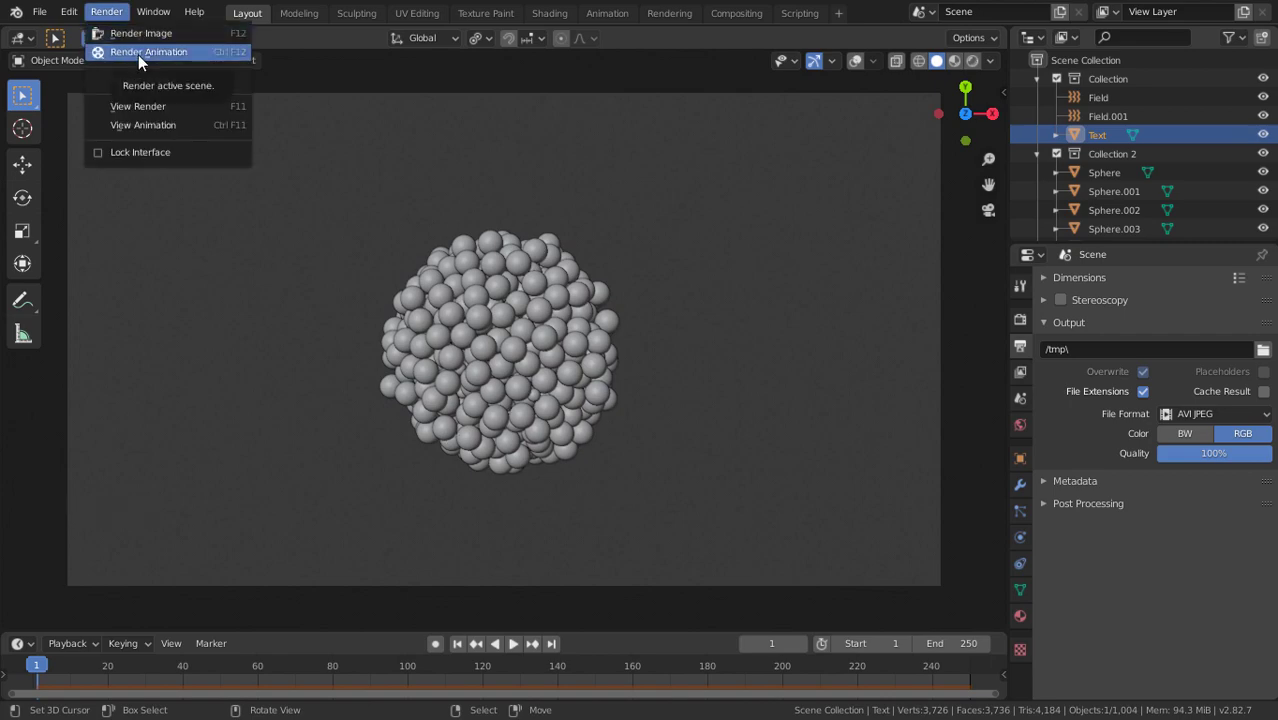
pyautogui.click(138, 52)
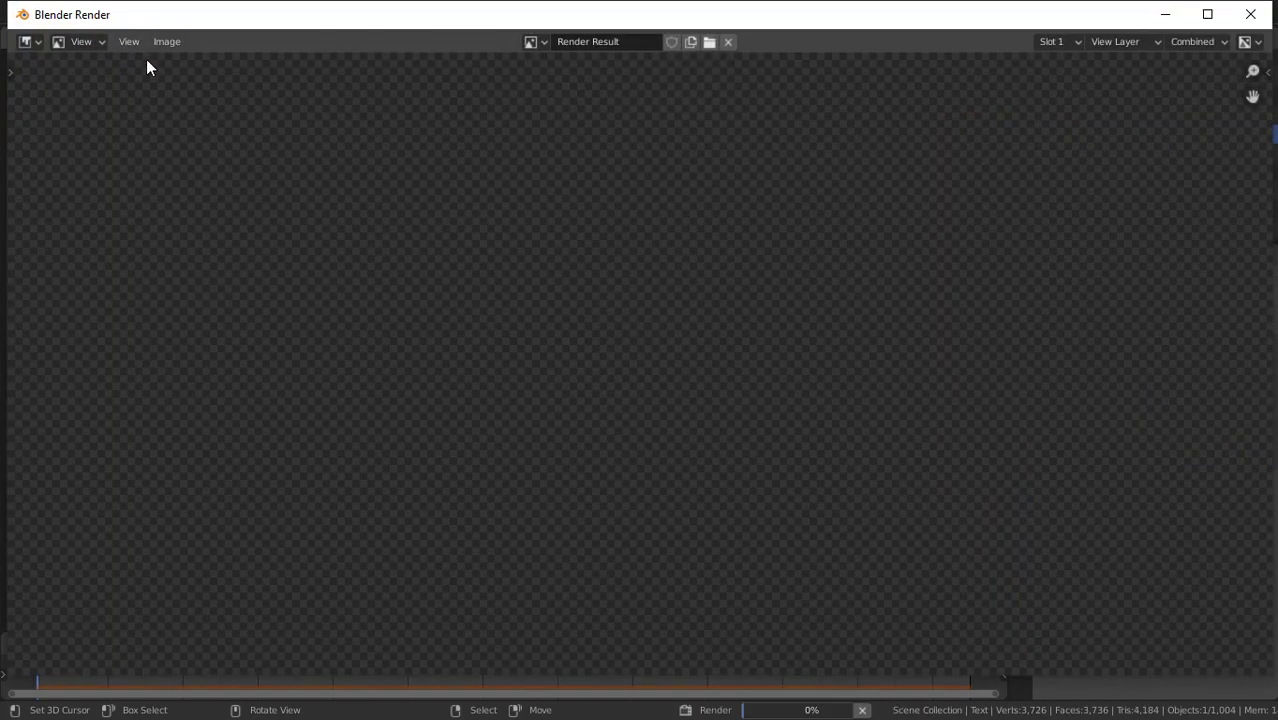
pyautogui.scroll(-3, 406, 234)
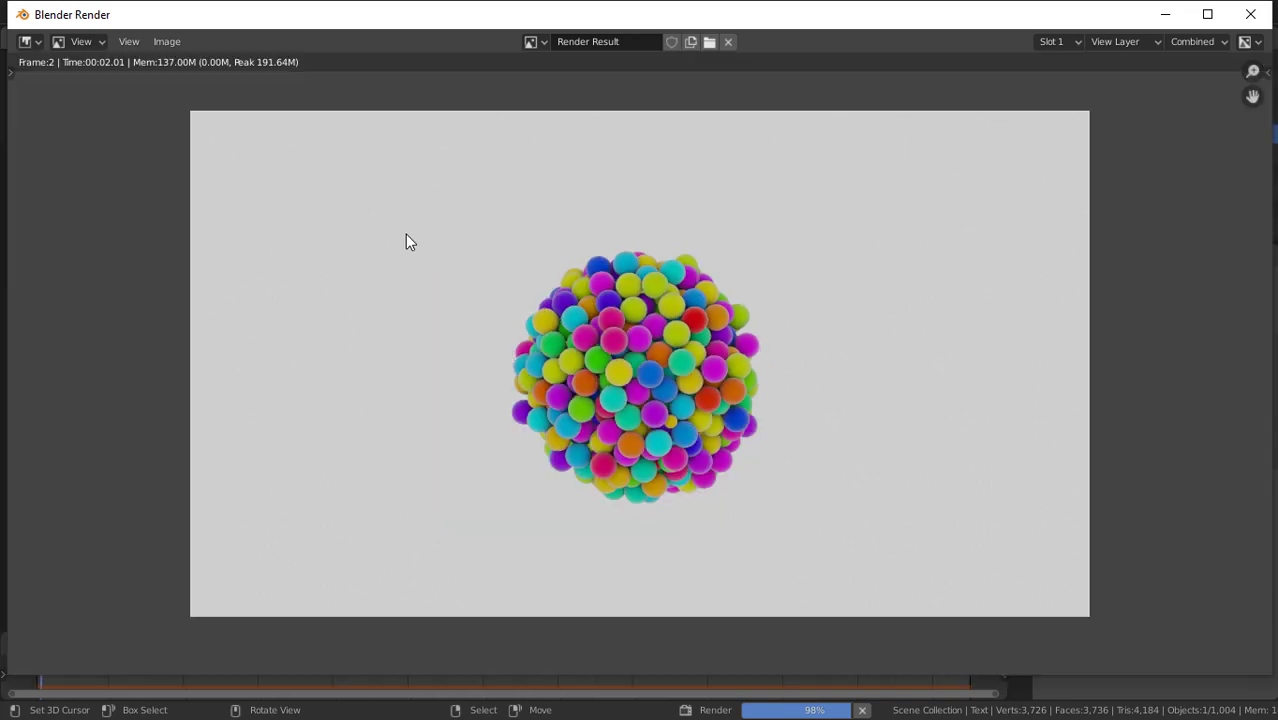
pyautogui.scroll(1, 406, 234)
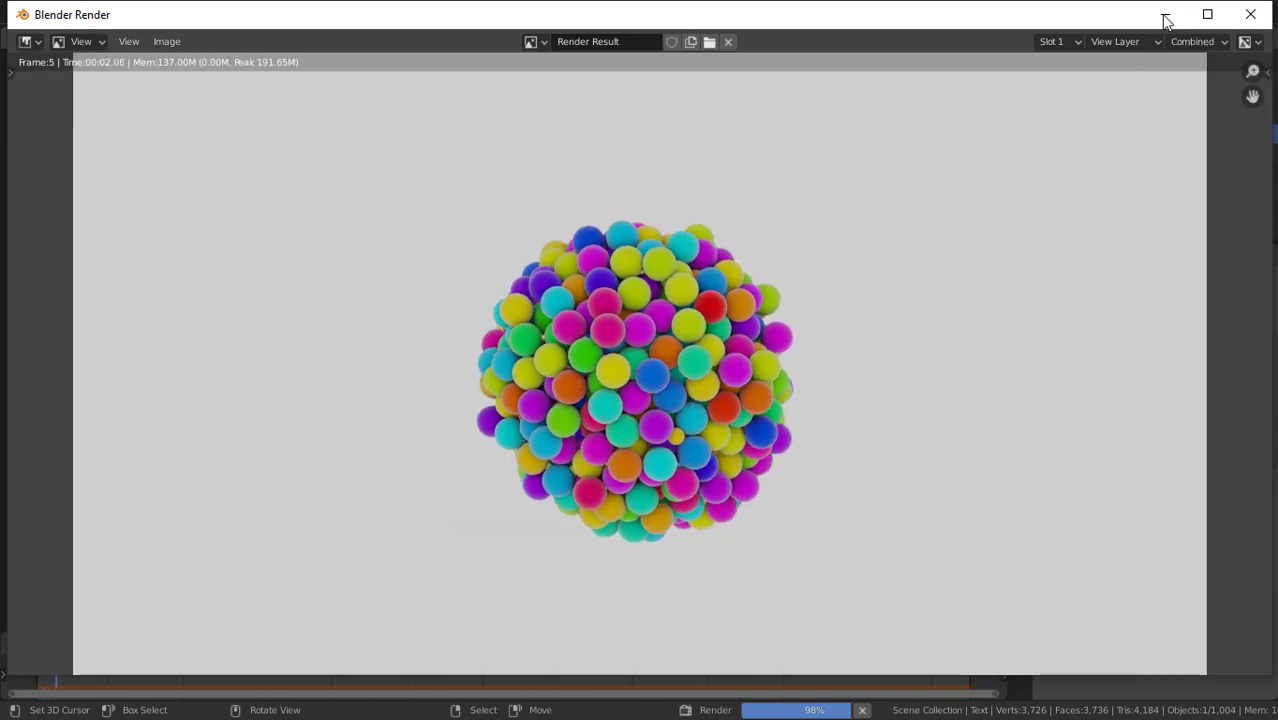
pyautogui.press('Escape')
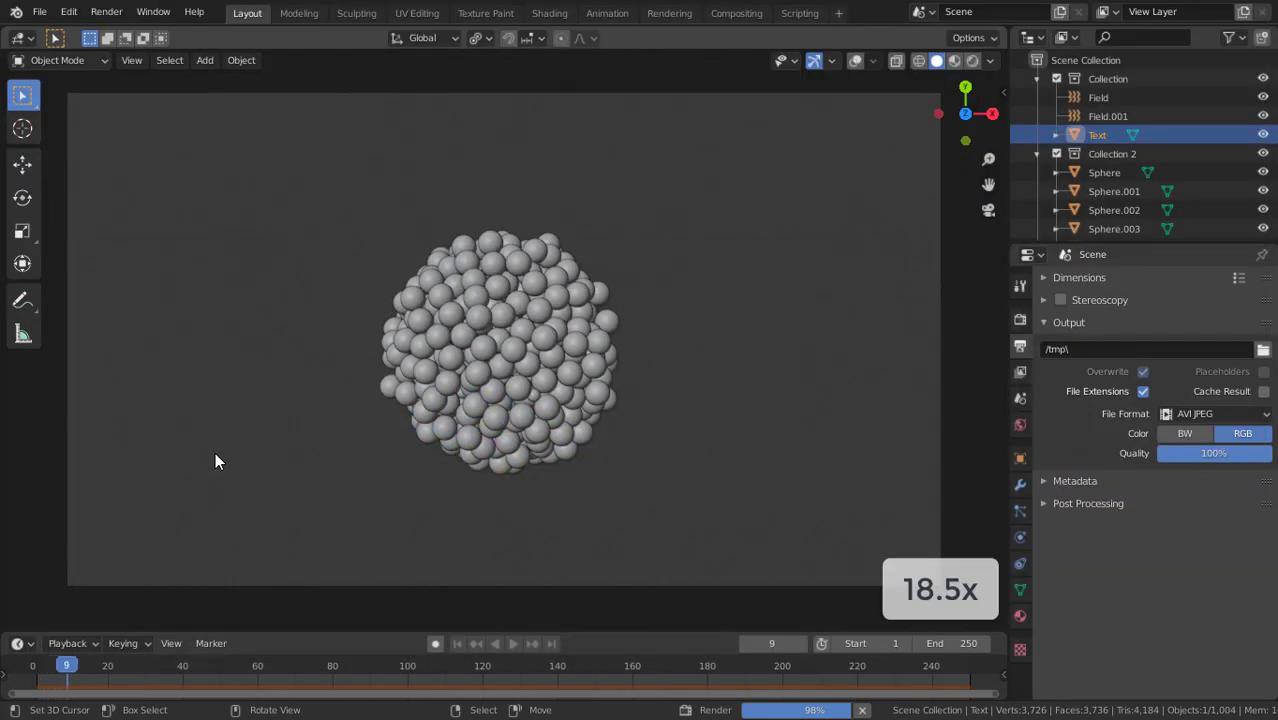
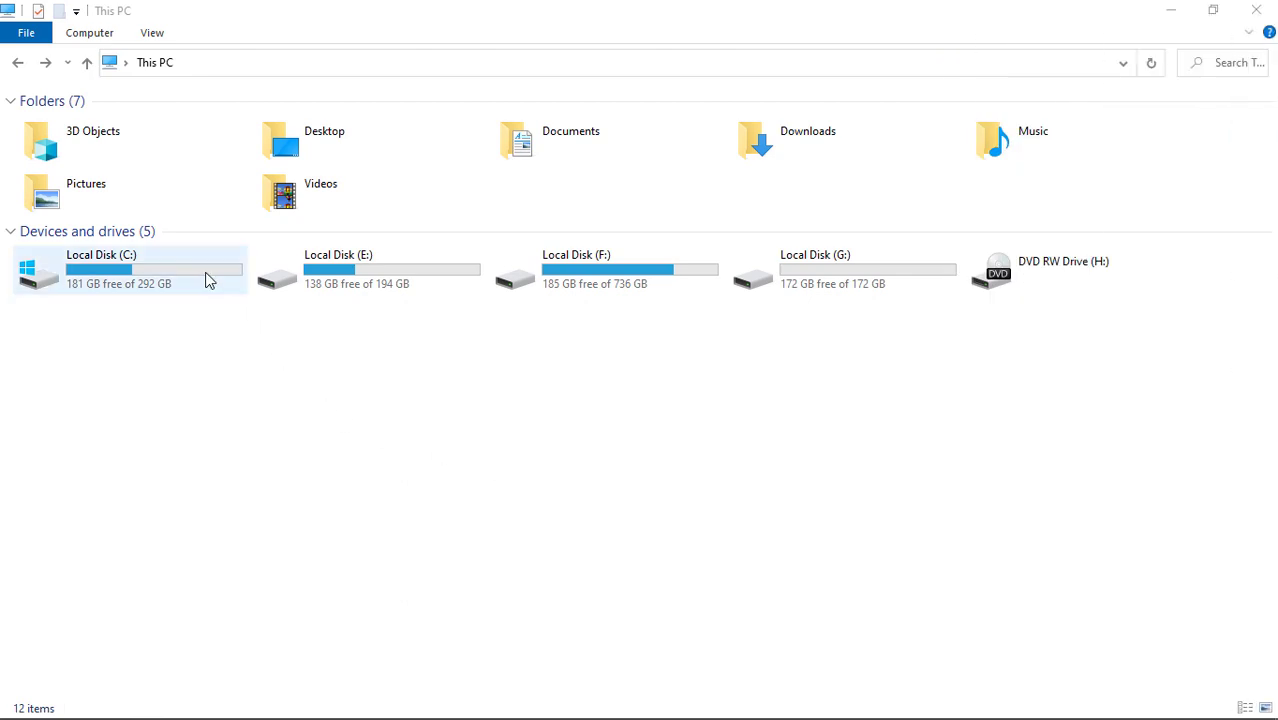
# - Open the tmp folder on Local Disk (C:) in File Explorer and select the rendered video 0001-0250
pyautogui.doubleClick(206, 278)
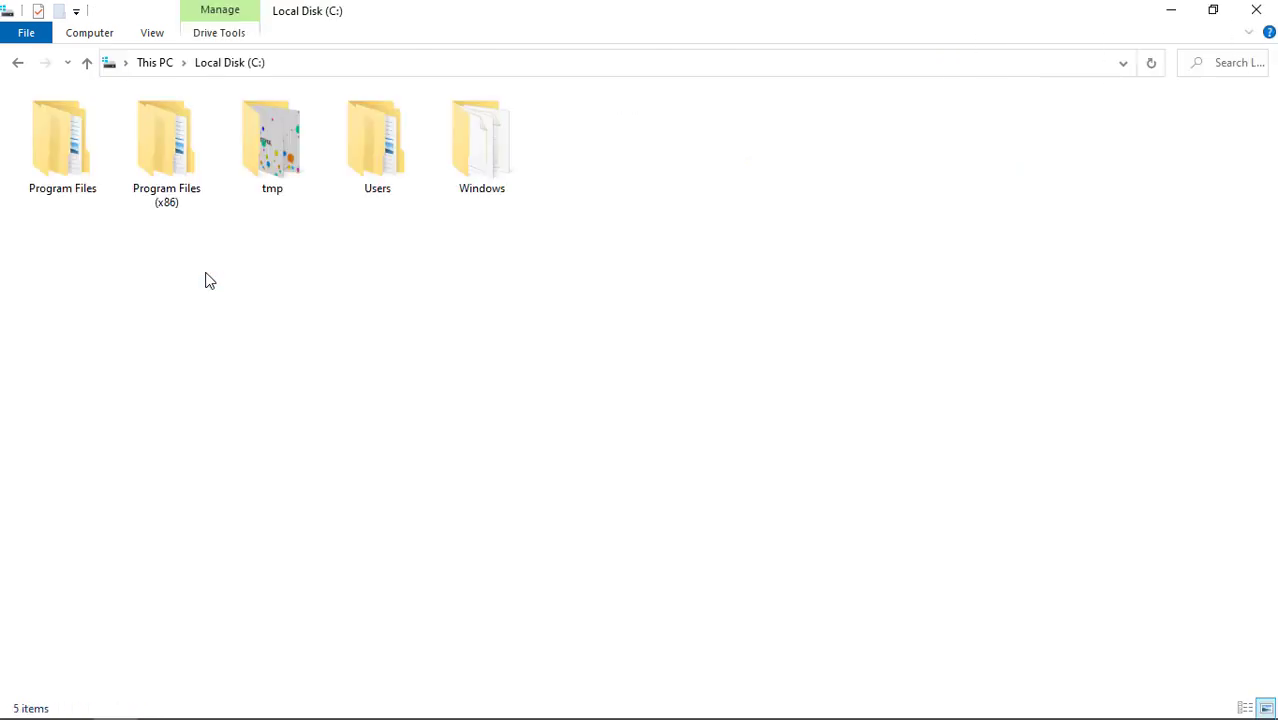
pyautogui.doubleClick(288, 163)
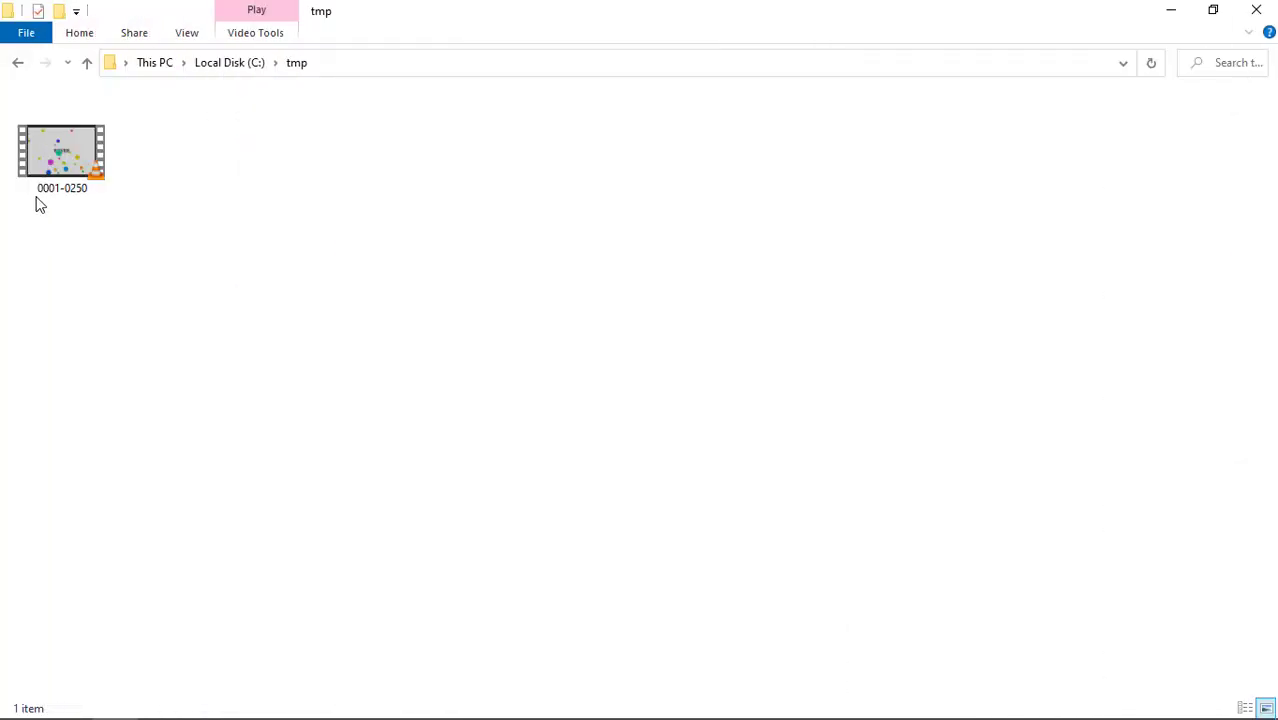
pyautogui.click(43, 162)
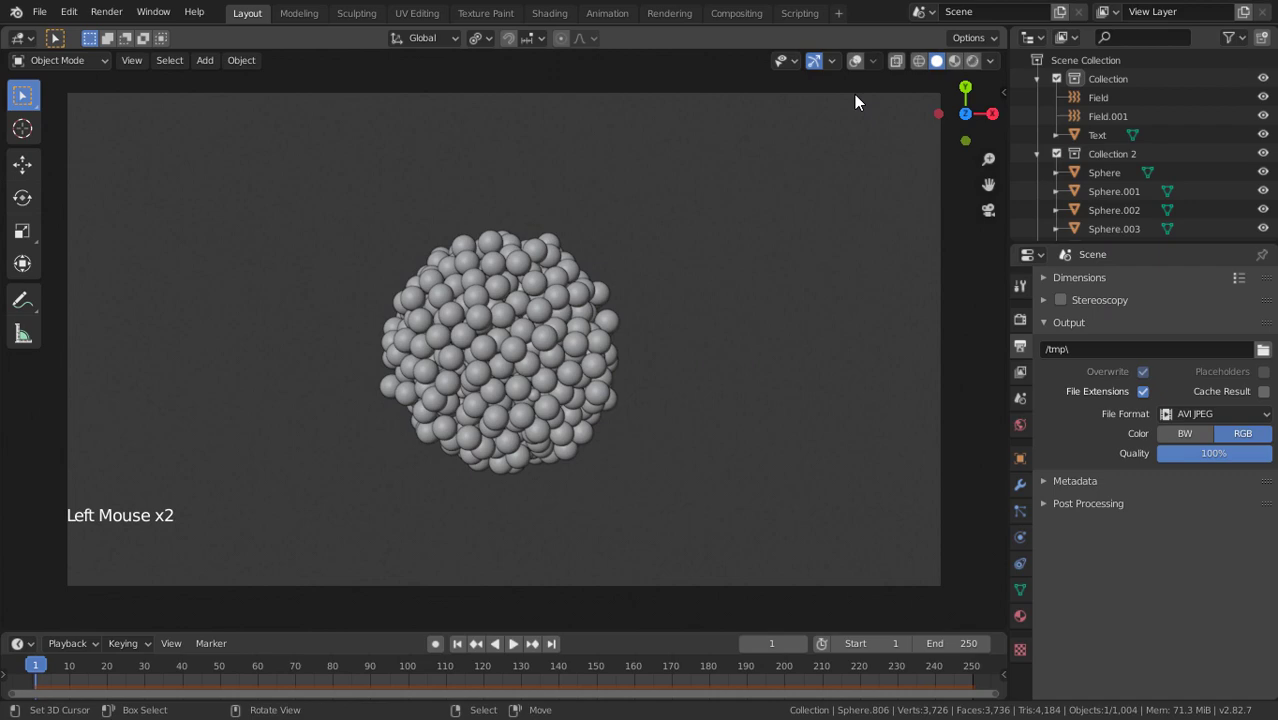
# - In Blender, turn the viewport overlays on and set the output frame rate to 30 fps
pyautogui.click(855, 61)
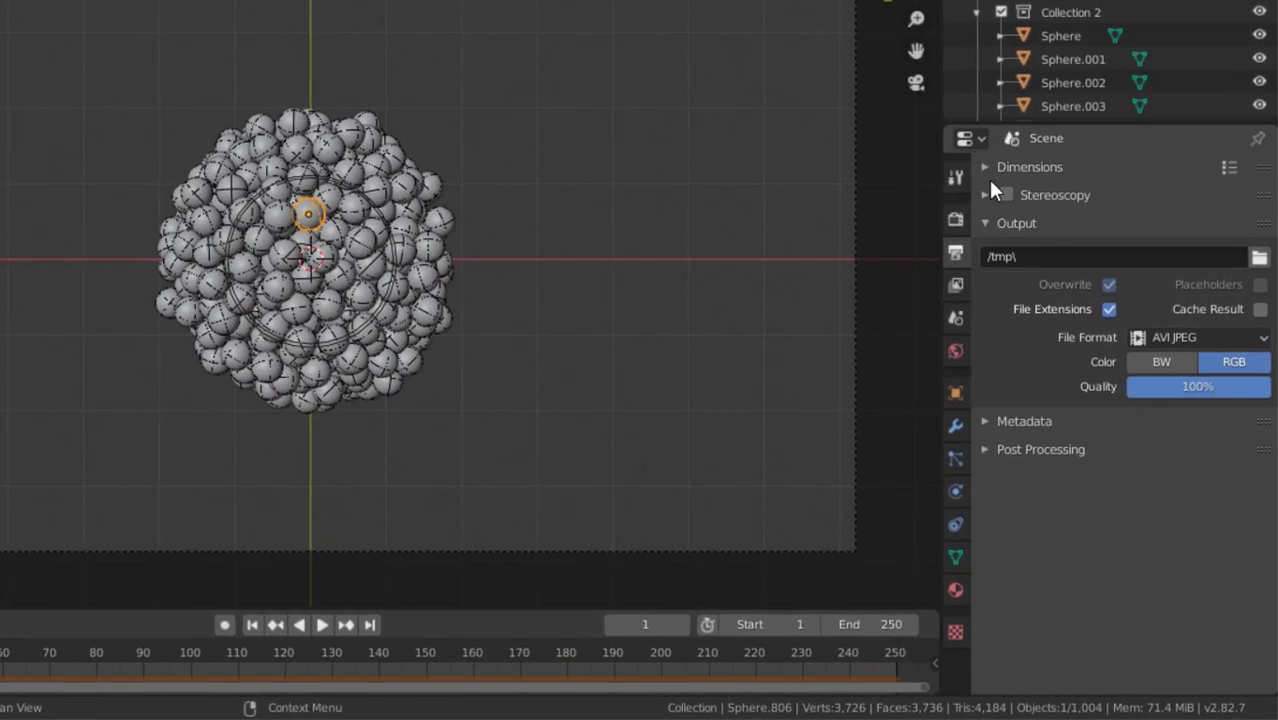
pyautogui.click(1050, 278)
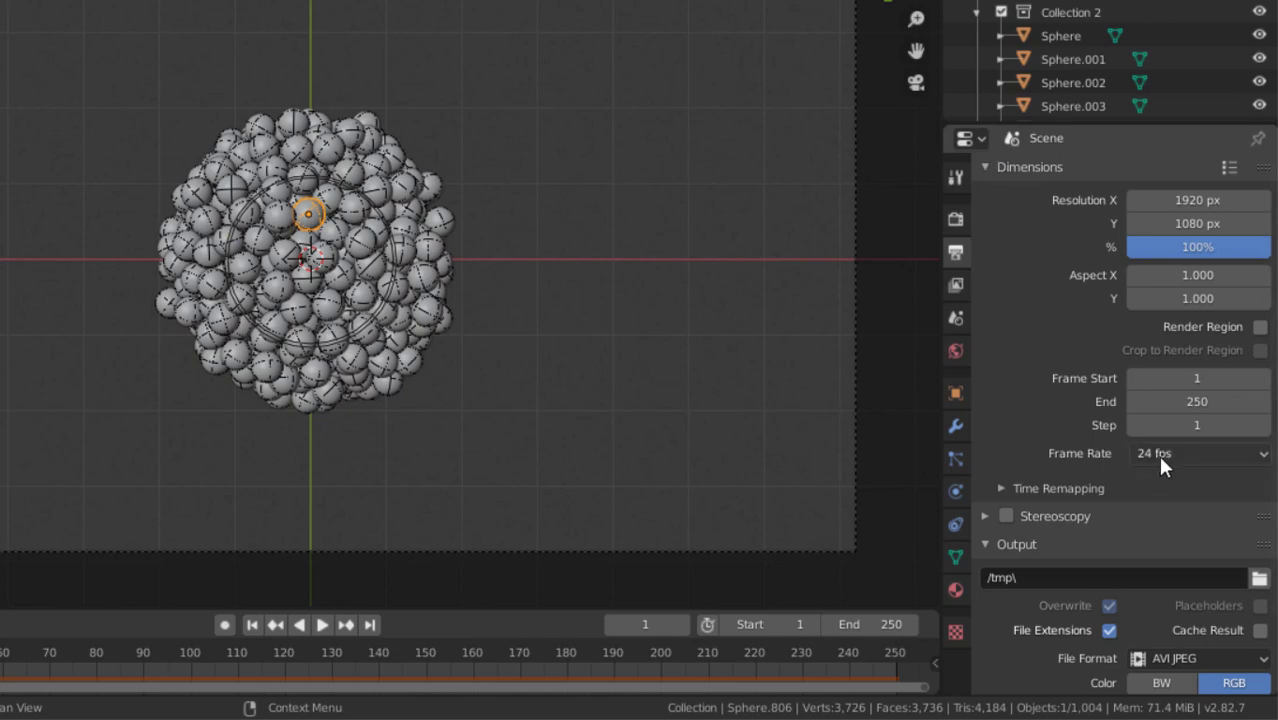
pyautogui.click(1157, 452)
pyautogui.click(1167, 574)
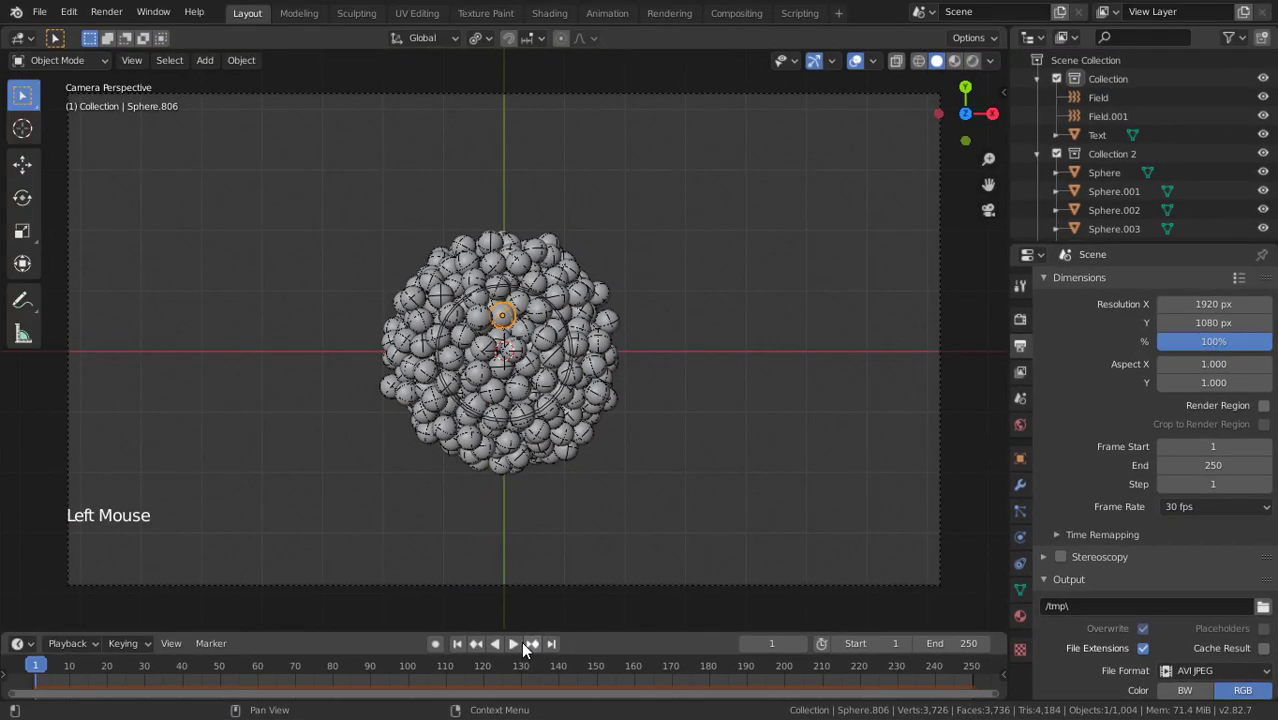
# - Play the simulation at 30 fps and stop it once the spheres have flown away from the text
pyautogui.click(417, 634)
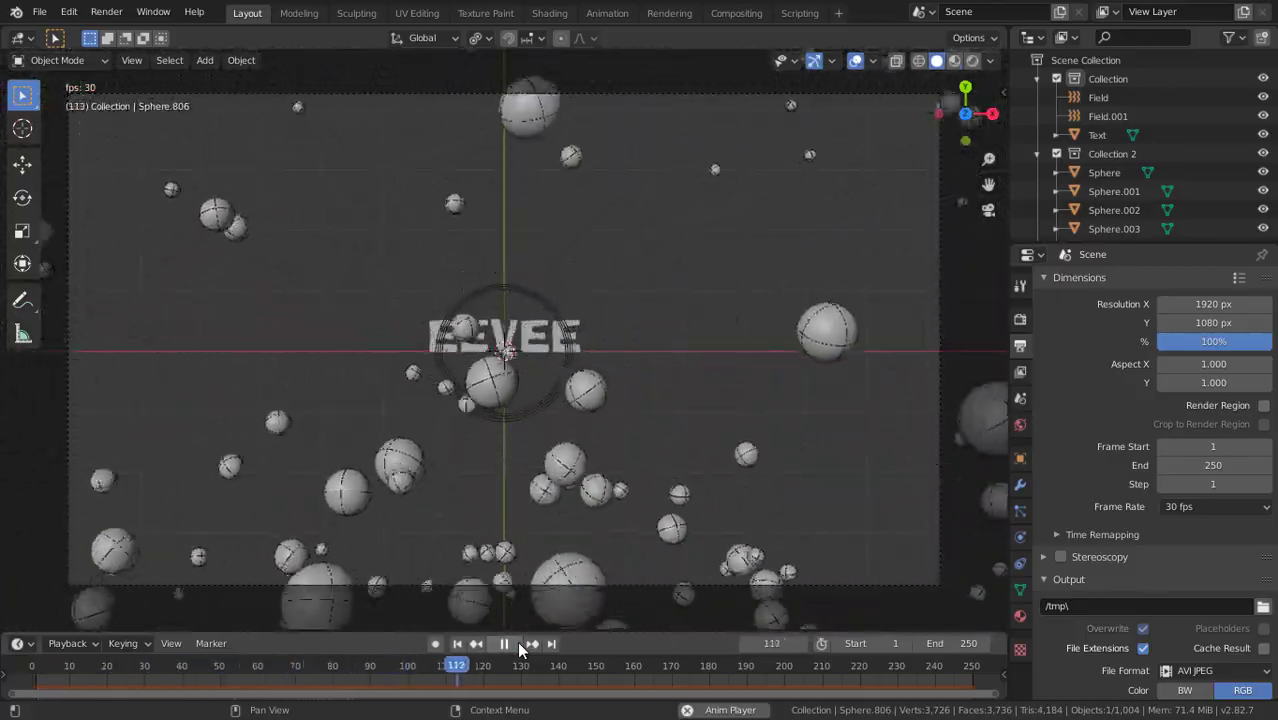
pyautogui.click(517, 645)
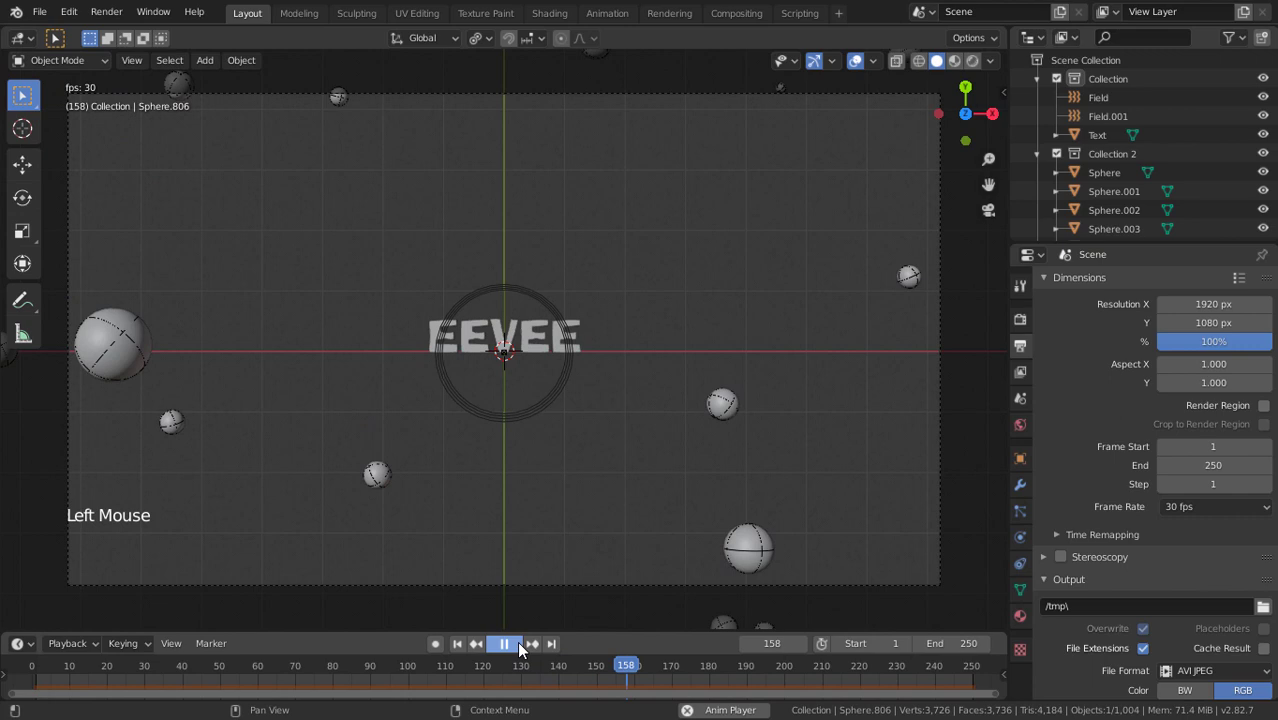
pyautogui.rightClick(696, 515)
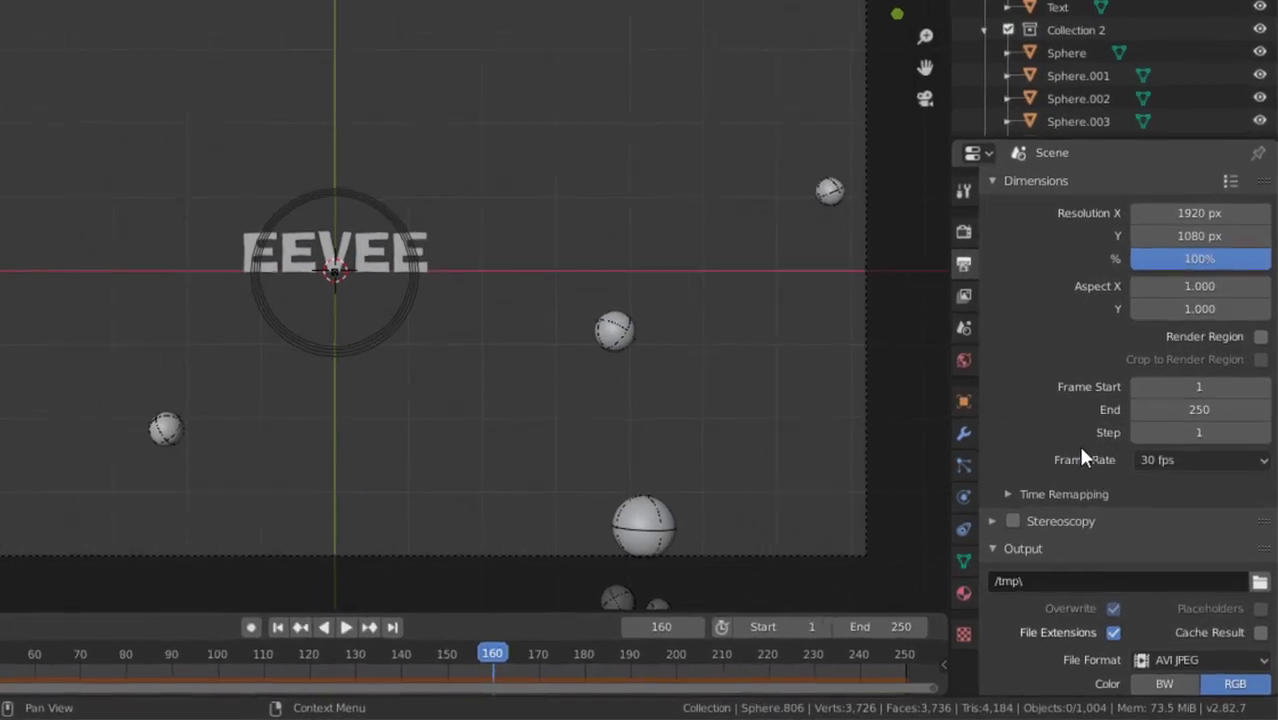
# - Try a 60 fps frame rate by playing the simulation, return to frame 1 and restore the rate to 30 fps
pyautogui.click(1215, 506)
pyautogui.click(1163, 644)
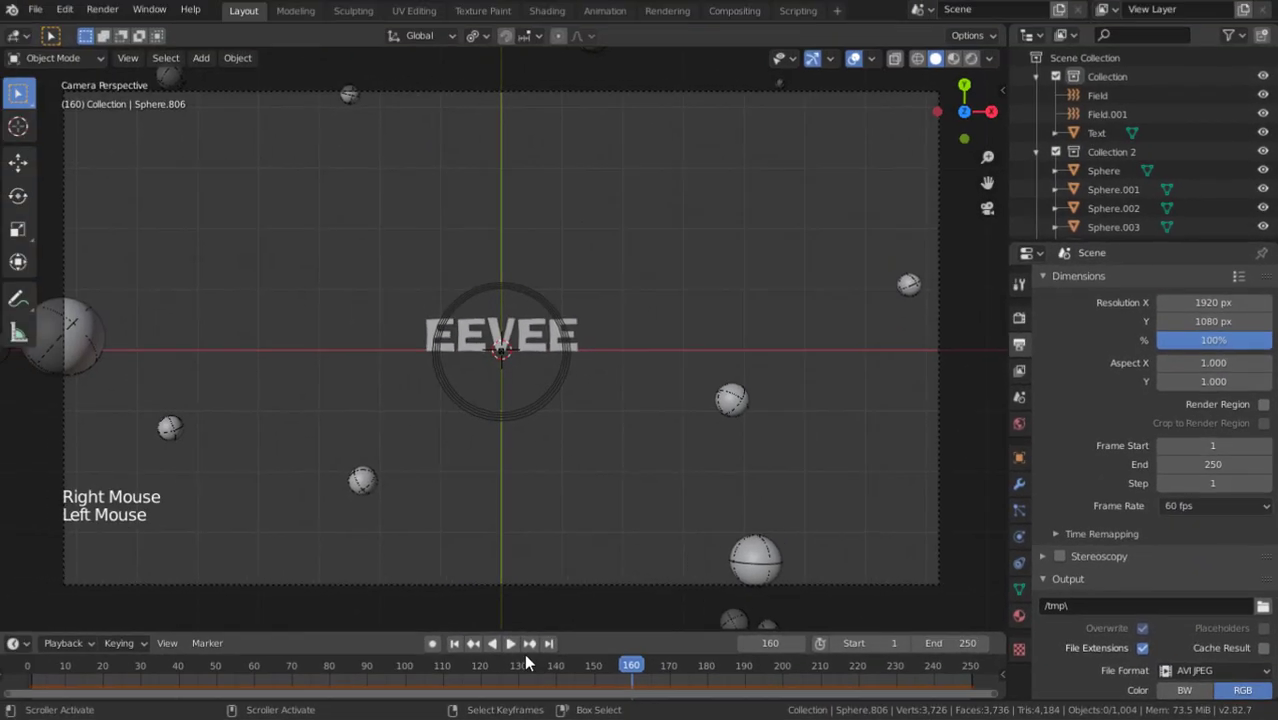
pyautogui.click(251, 624)
pyautogui.click(513, 644)
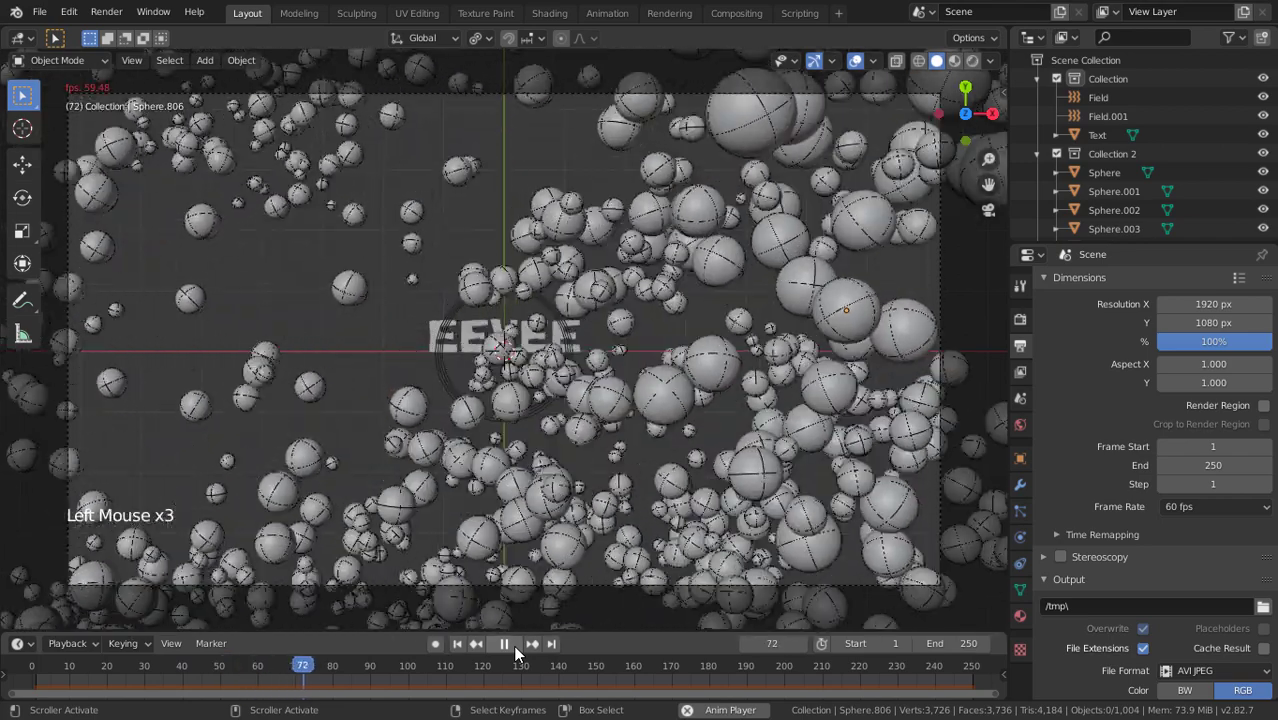
pyautogui.click(513, 644)
pyautogui.click(457, 644)
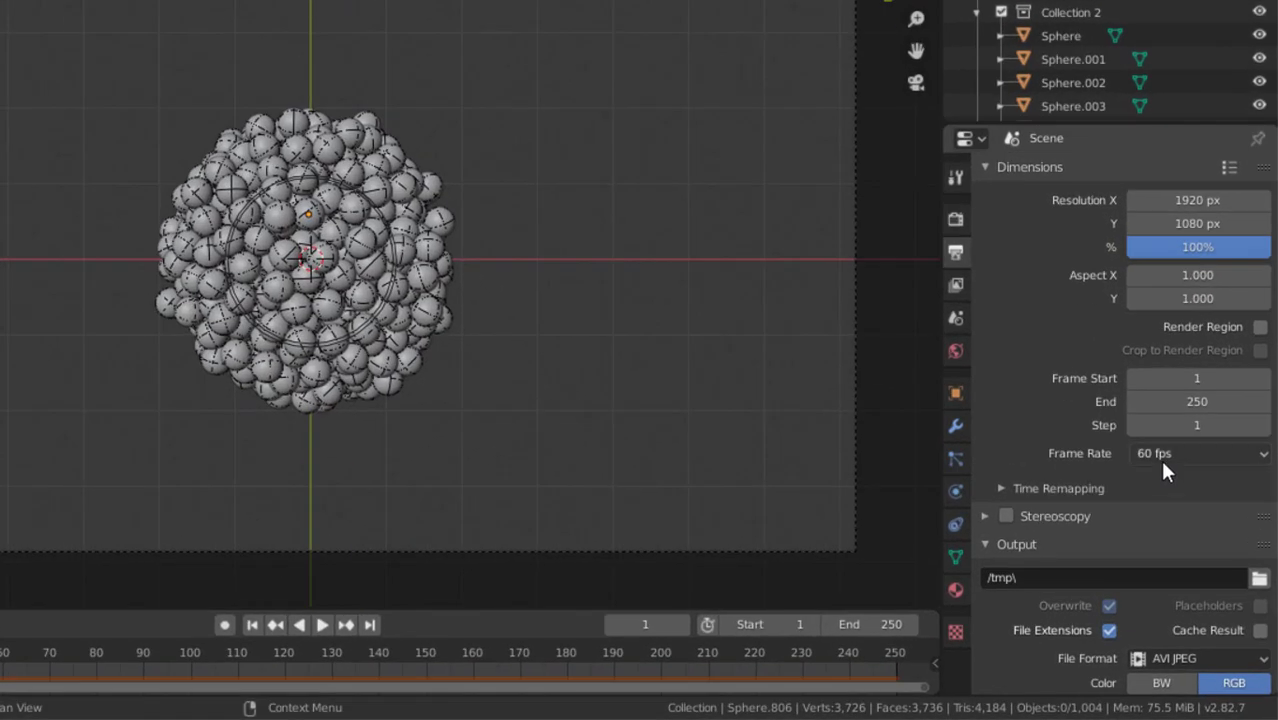
pyautogui.click(1162, 464)
pyautogui.click(1172, 574)
# - Delete all bakes from the Rigid Body World cache in the scene settings
pyautogui.click(958, 318)
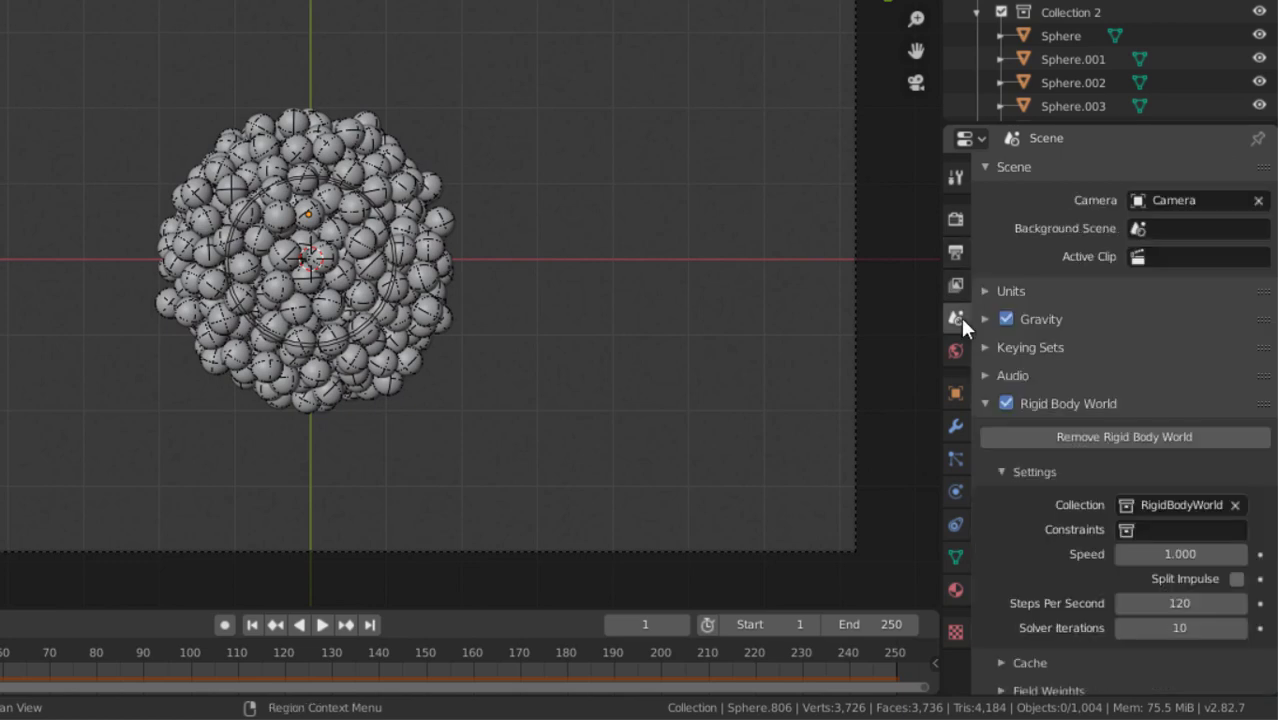
pyautogui.scroll(-1, 1089, 471)
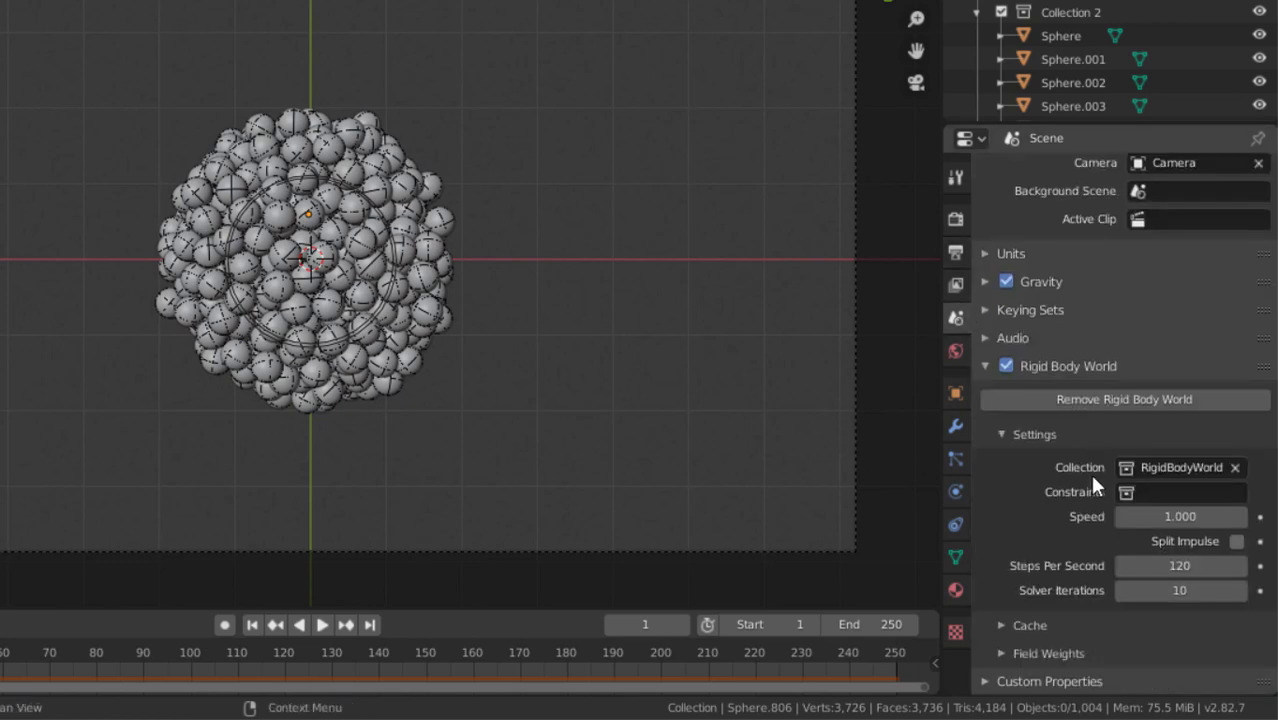
pyautogui.click(1026, 622)
pyautogui.scroll(-6, 1037, 515)
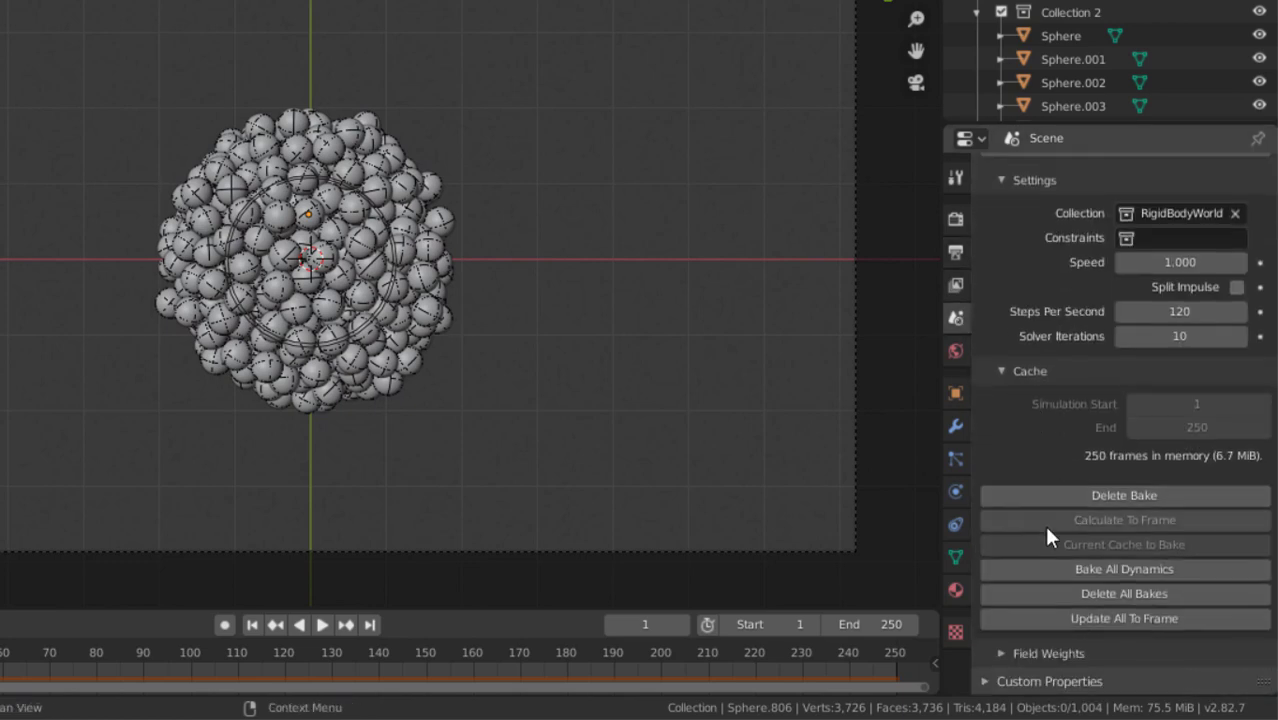
pyautogui.click(1159, 594)
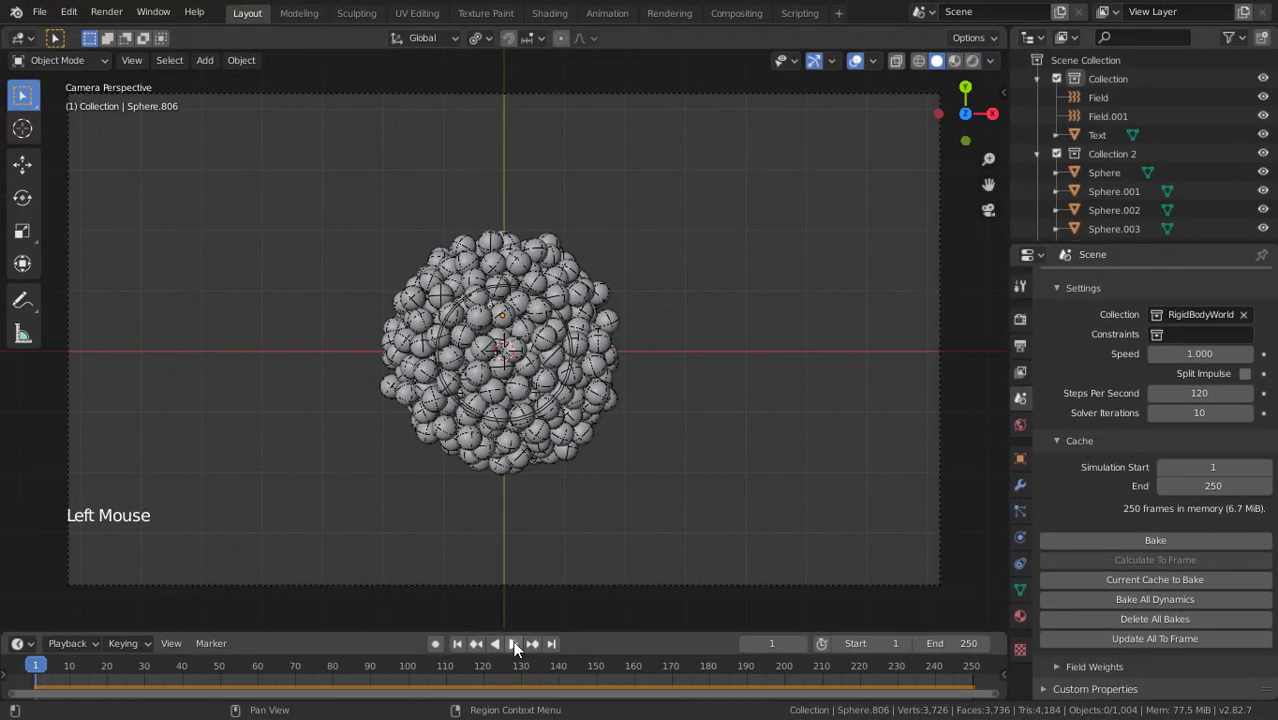
# - Play the unbaked simulation, stop it and return to frame 1
pyautogui.click(513, 643)
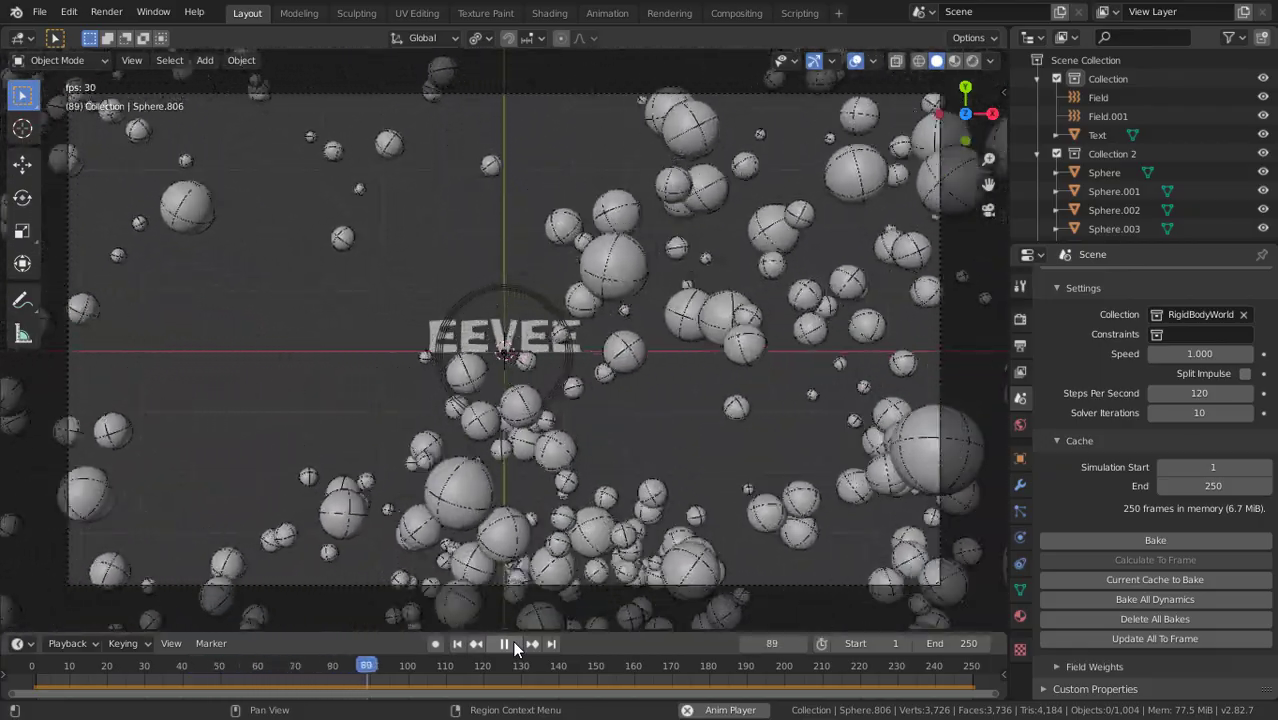
pyautogui.click(502, 643)
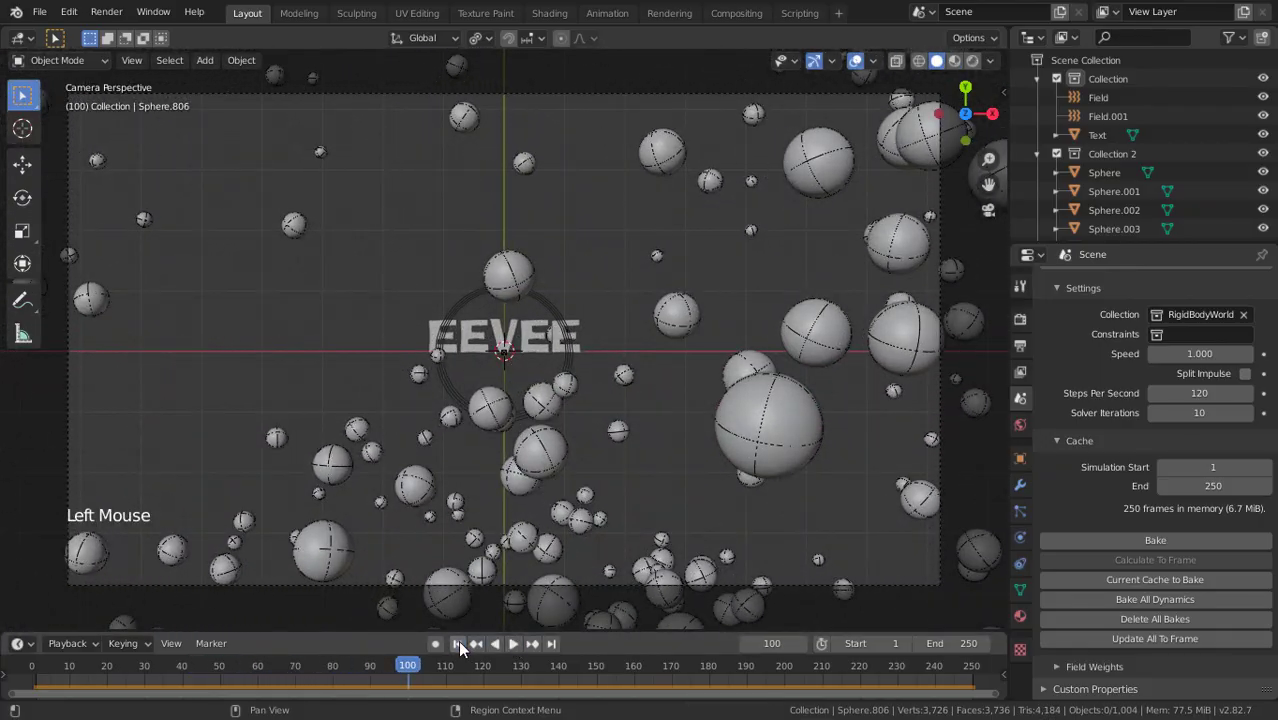
pyautogui.click(458, 643)
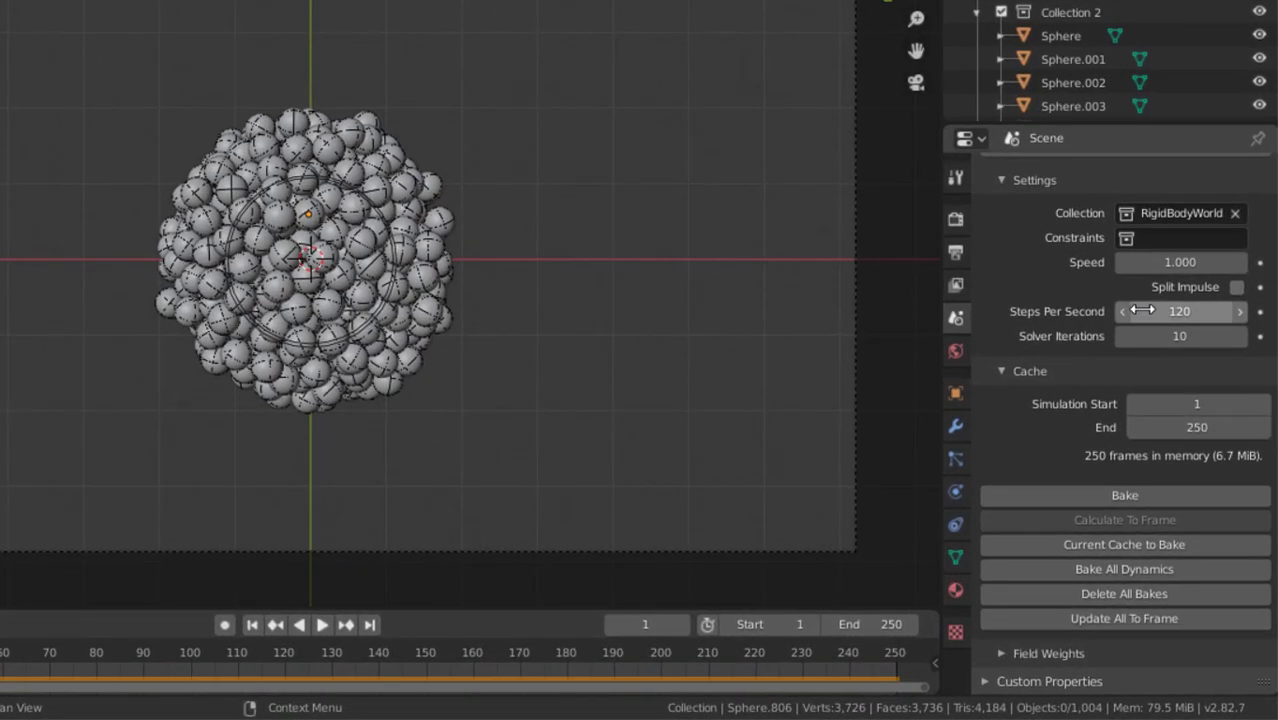
# - Change the Rigid Body World's Steps Per Second to 121 and back to 120 to reset the simulation cache
pyautogui.doubleClick(1190, 393)
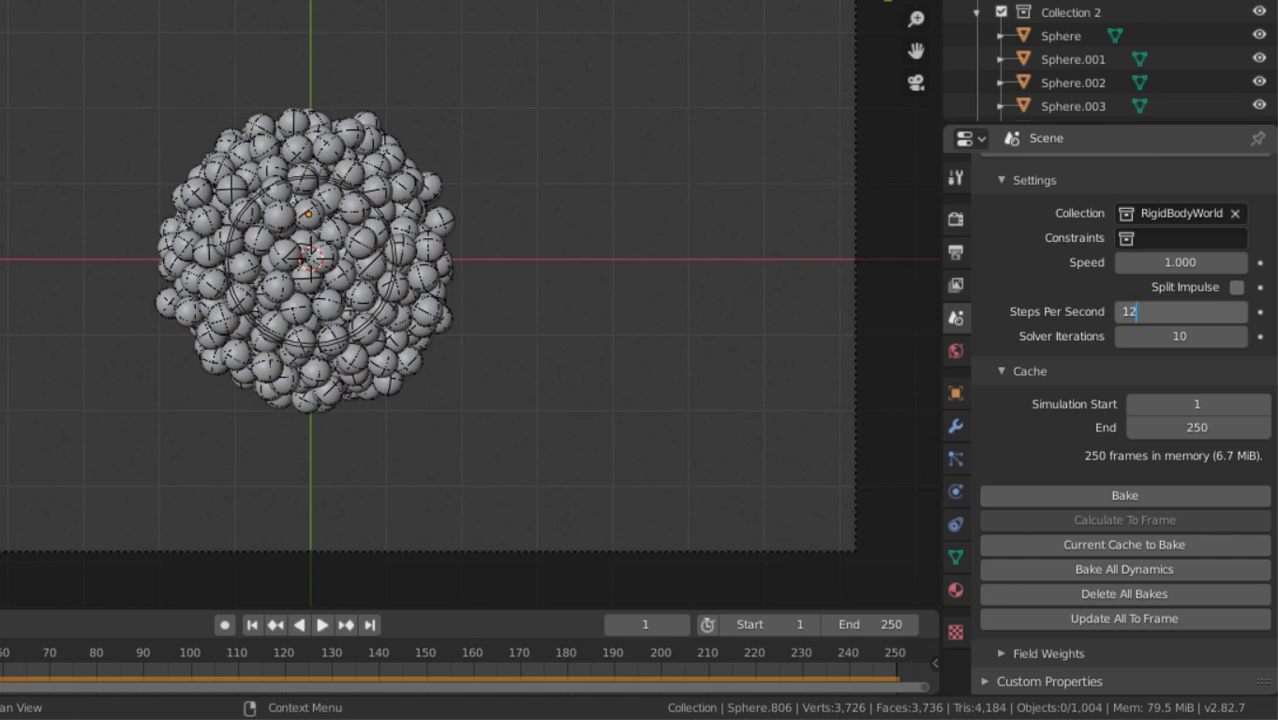
pyautogui.press('Return')
pyautogui.doubleClick(1180, 312)
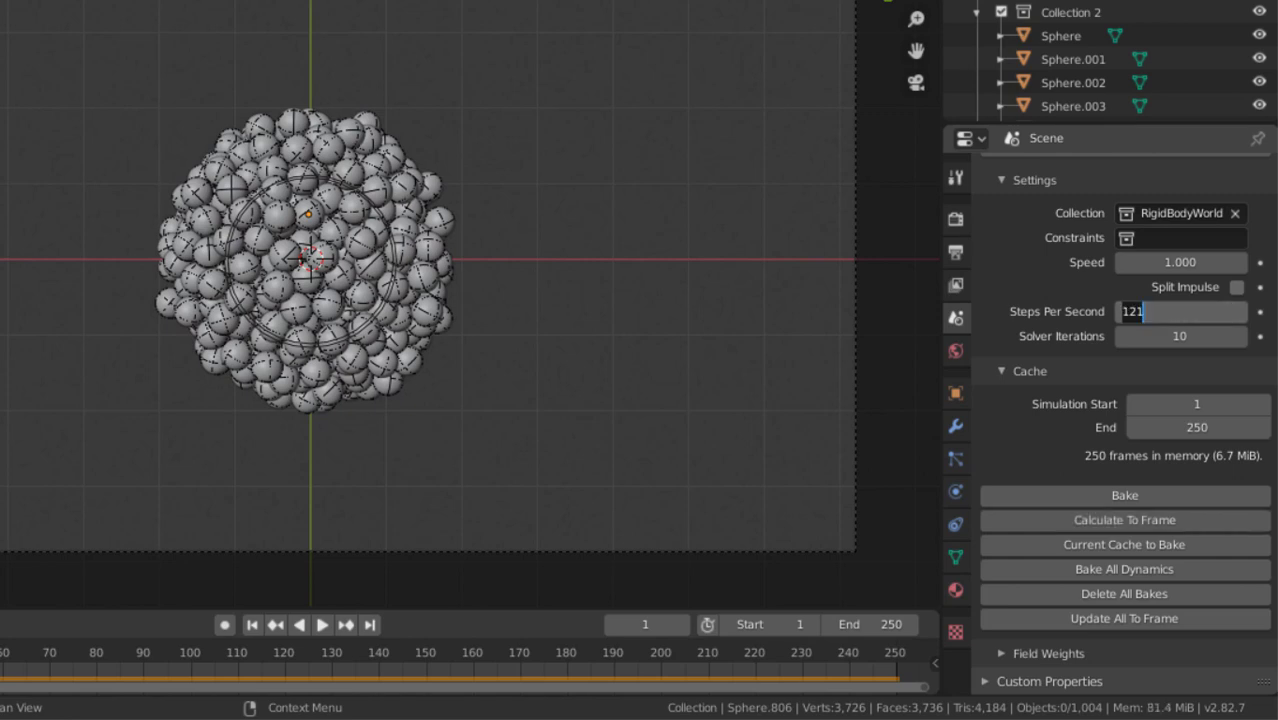
pyautogui.write('120')
pyautogui.press('Return')
pyautogui.click(1180, 312)
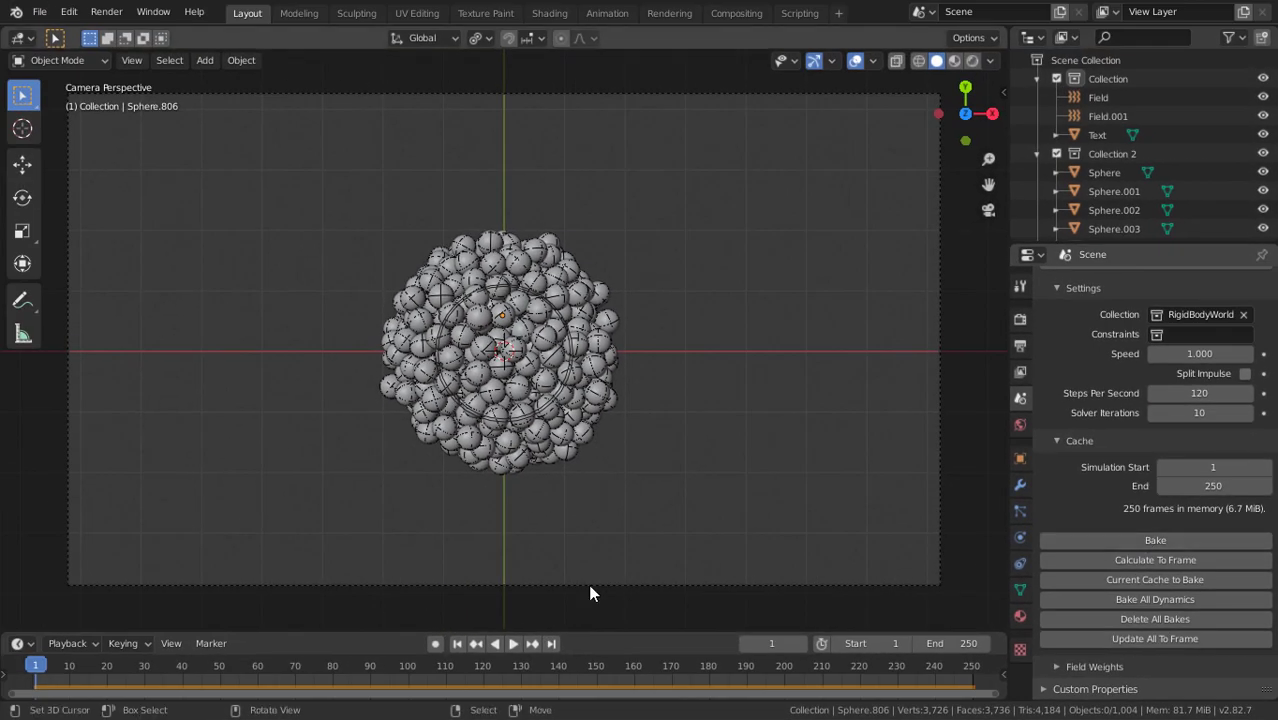
# - Replay the simulation with the viewport overlays hidden, return to frame 1 and show the overlays again
pyautogui.click(513, 643)
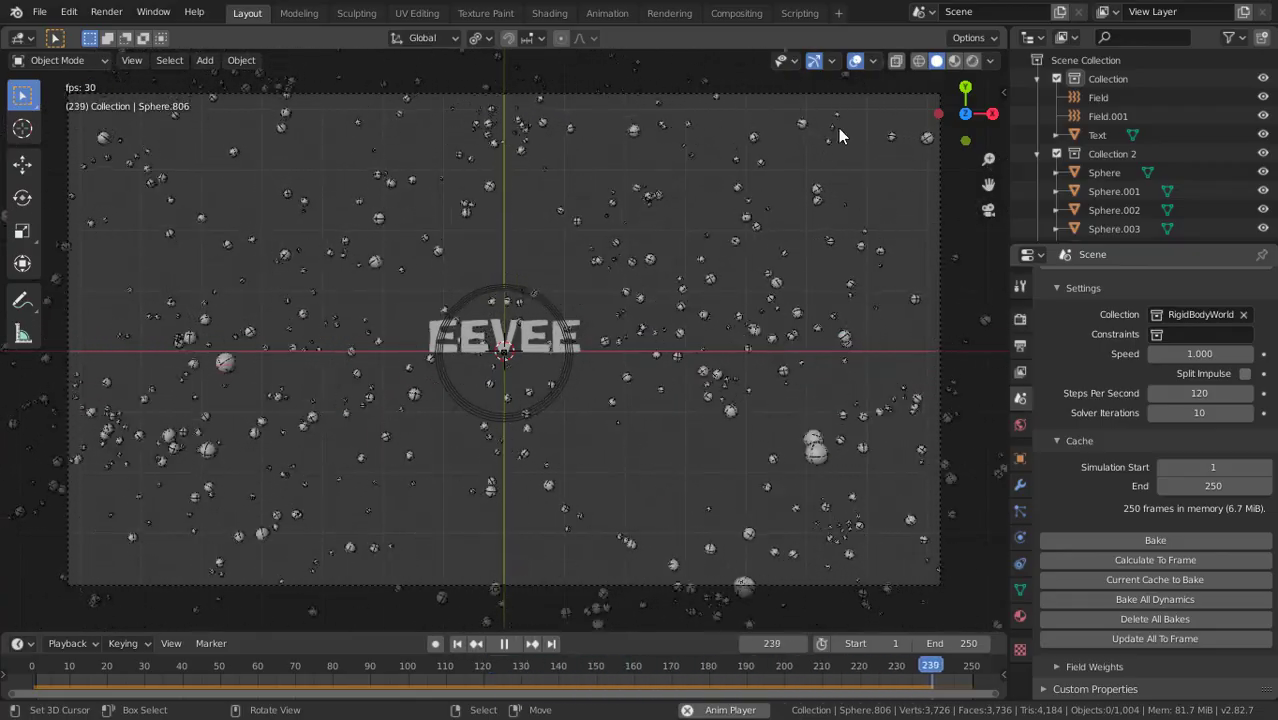
pyautogui.click(856, 61)
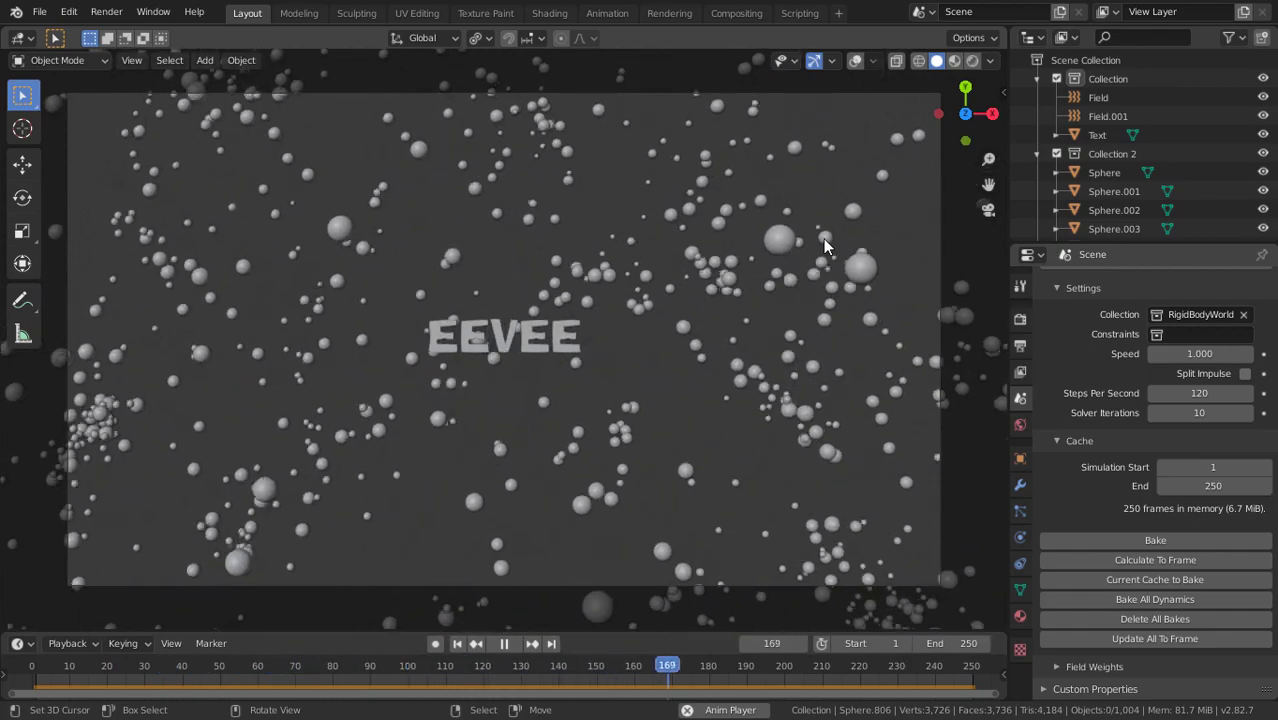
pyautogui.click(505, 643)
pyautogui.click(458, 643)
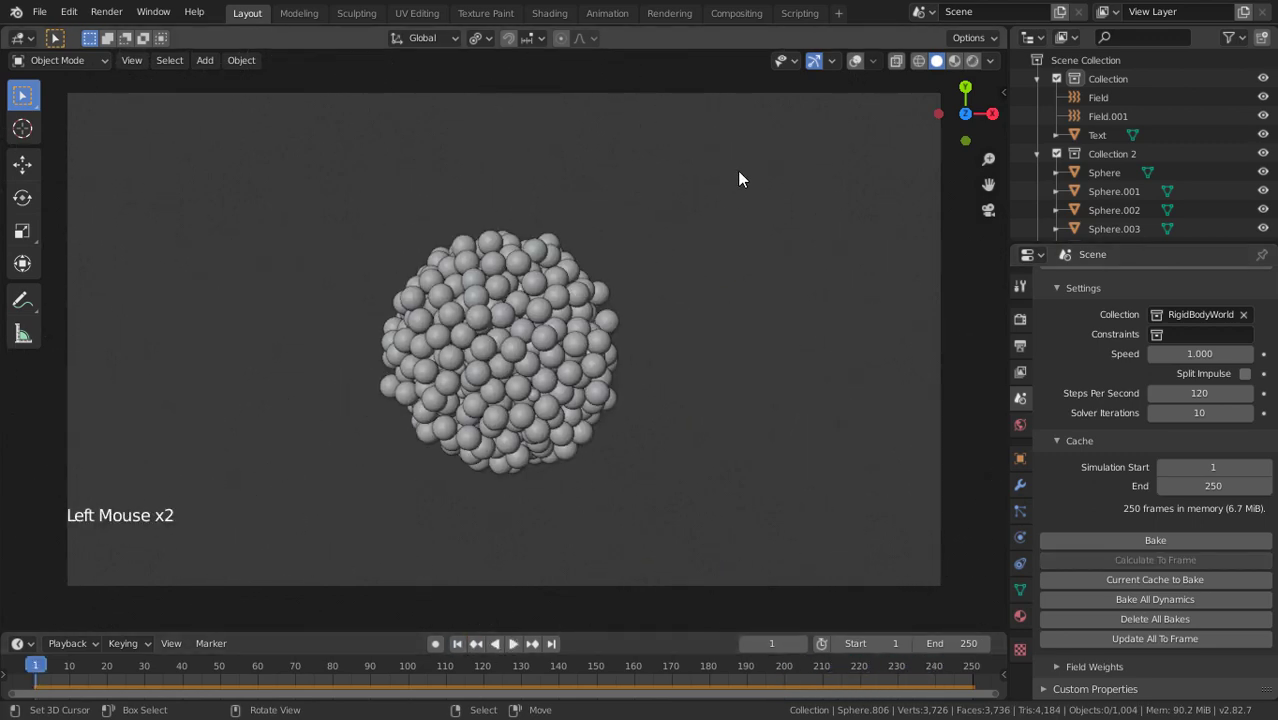
pyautogui.click(855, 61)
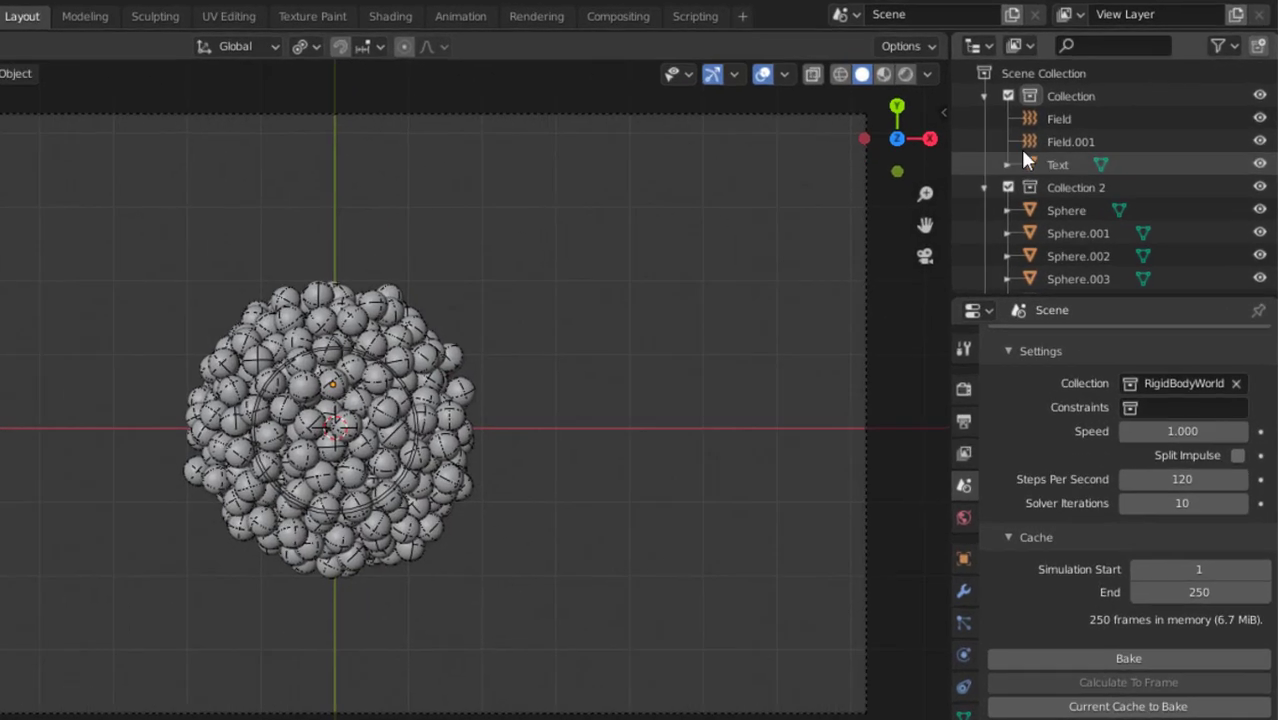
# - Set the Strength of the wind force field named Field to 17
pyautogui.click(1082, 97)
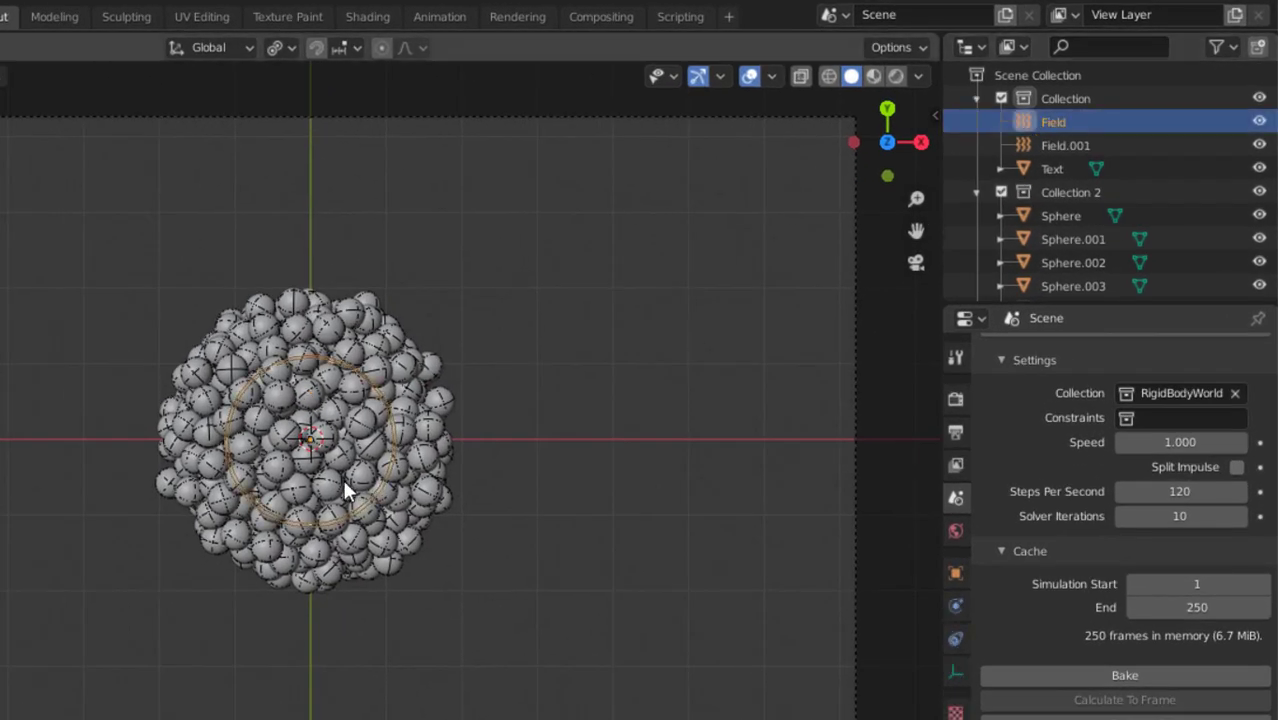
pyautogui.click(954, 604)
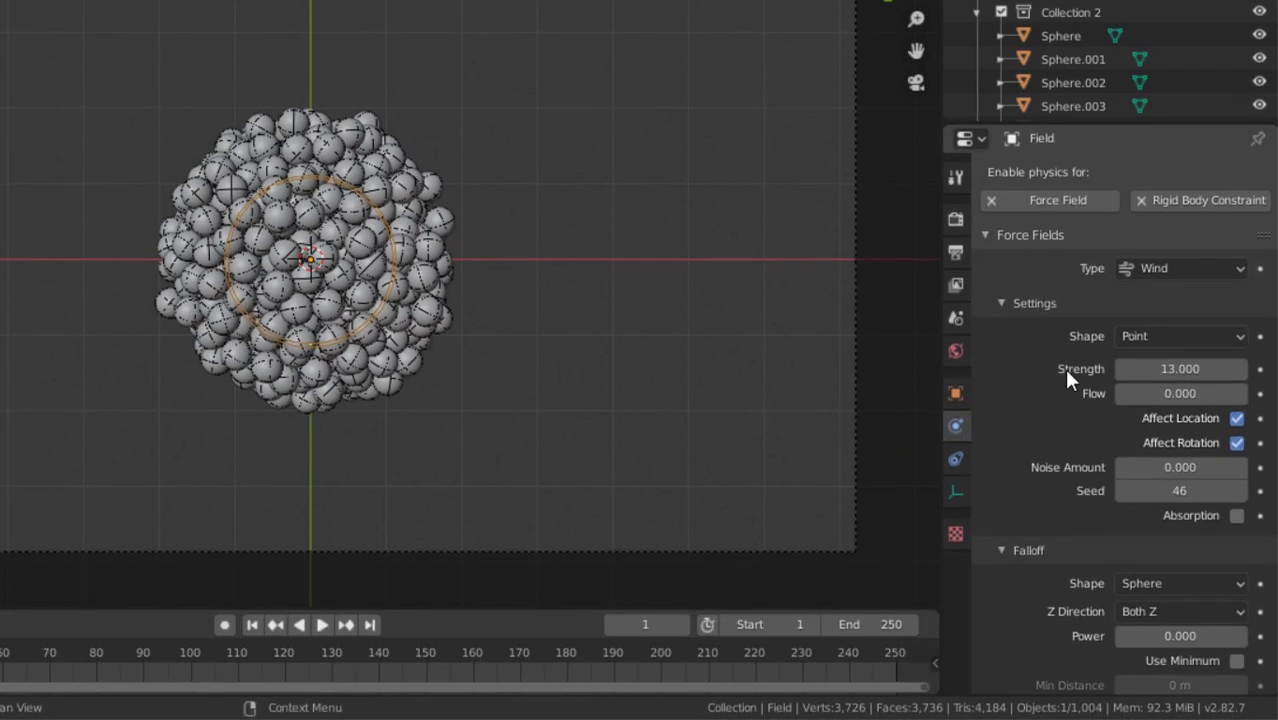
pyautogui.click(1180, 370)
pyautogui.write('17')
pyautogui.press('Return')
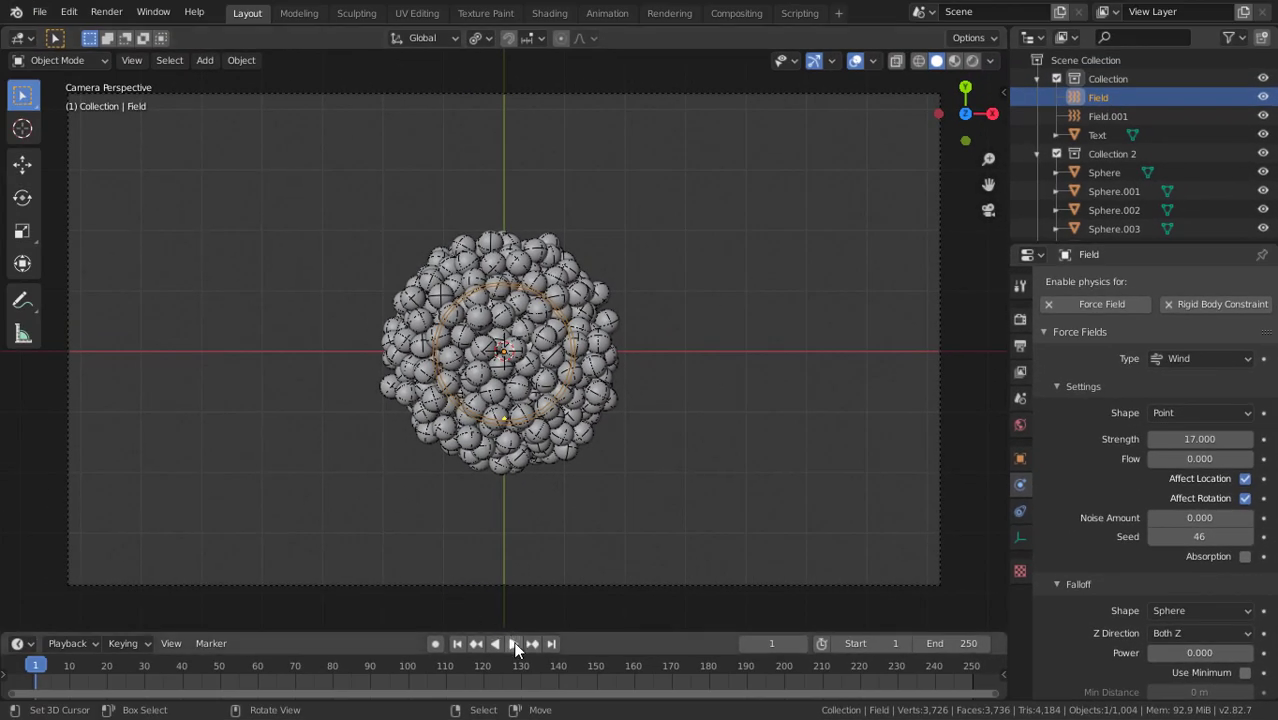
# - Play the simulation, return to frame 1 and restore the wind force field's Strength to 13
pyautogui.click(513, 644)
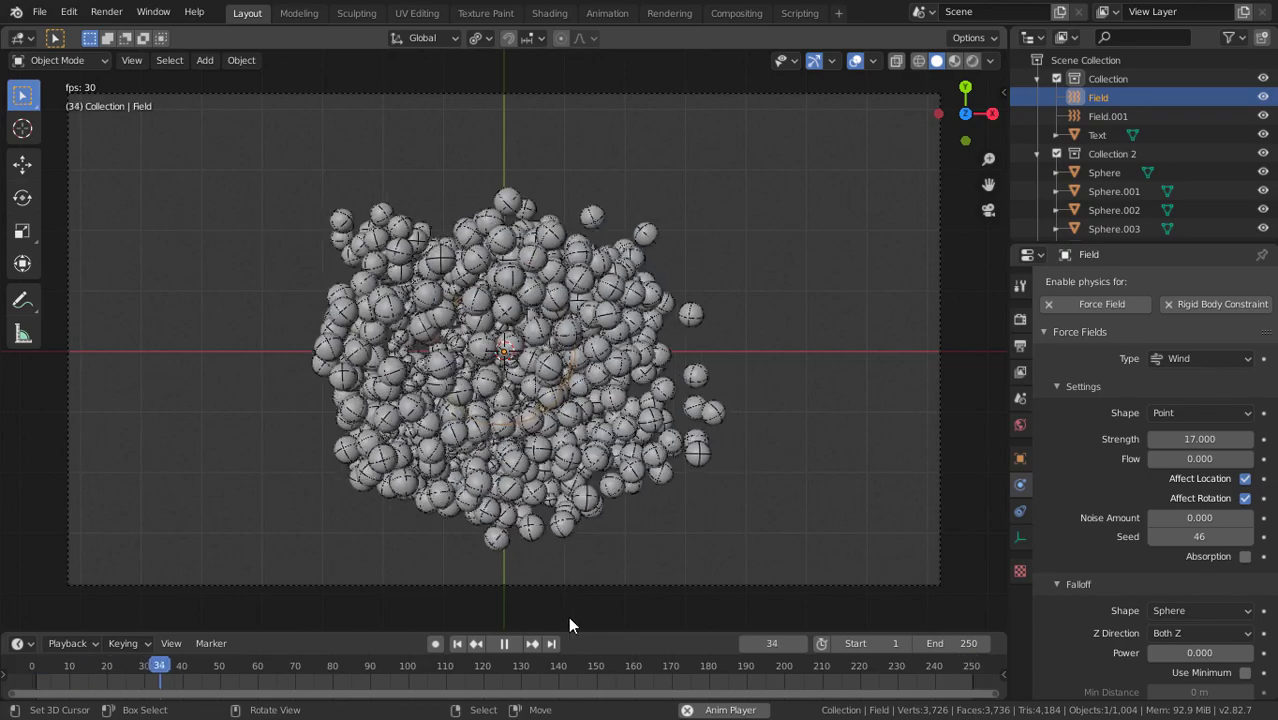
pyautogui.click(503, 643)
pyautogui.click(457, 643)
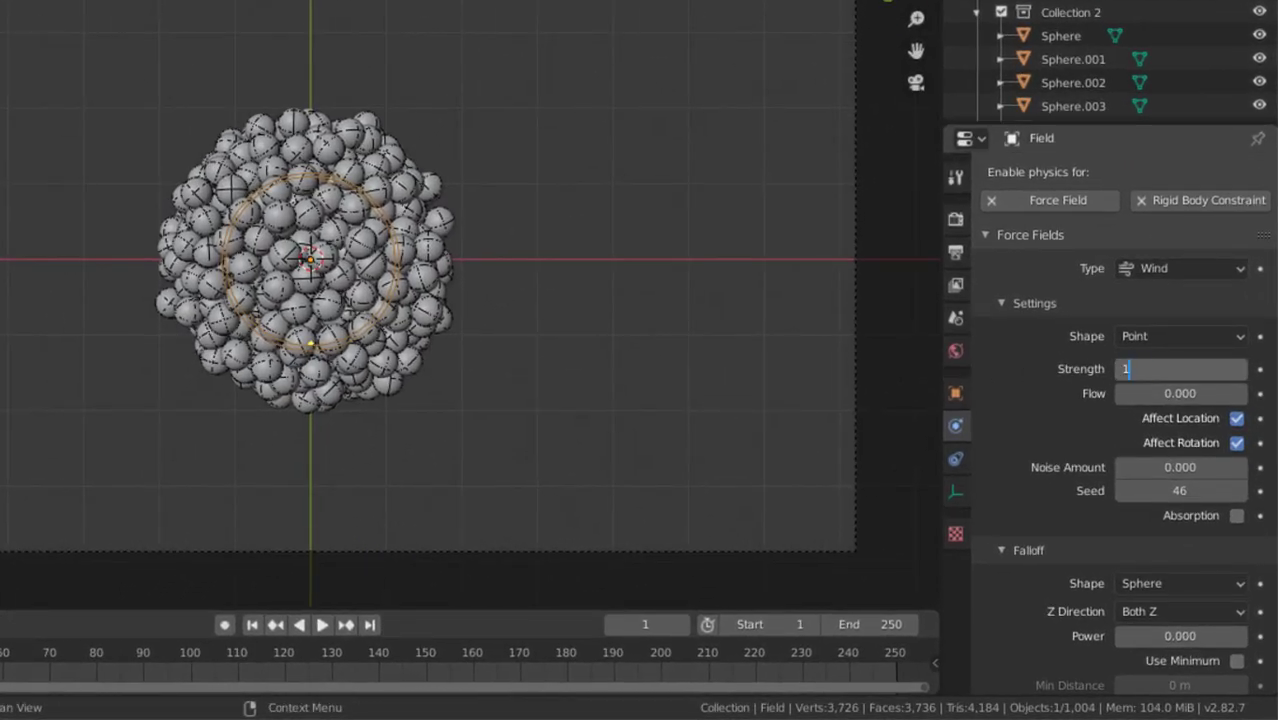
pyautogui.press('Return')
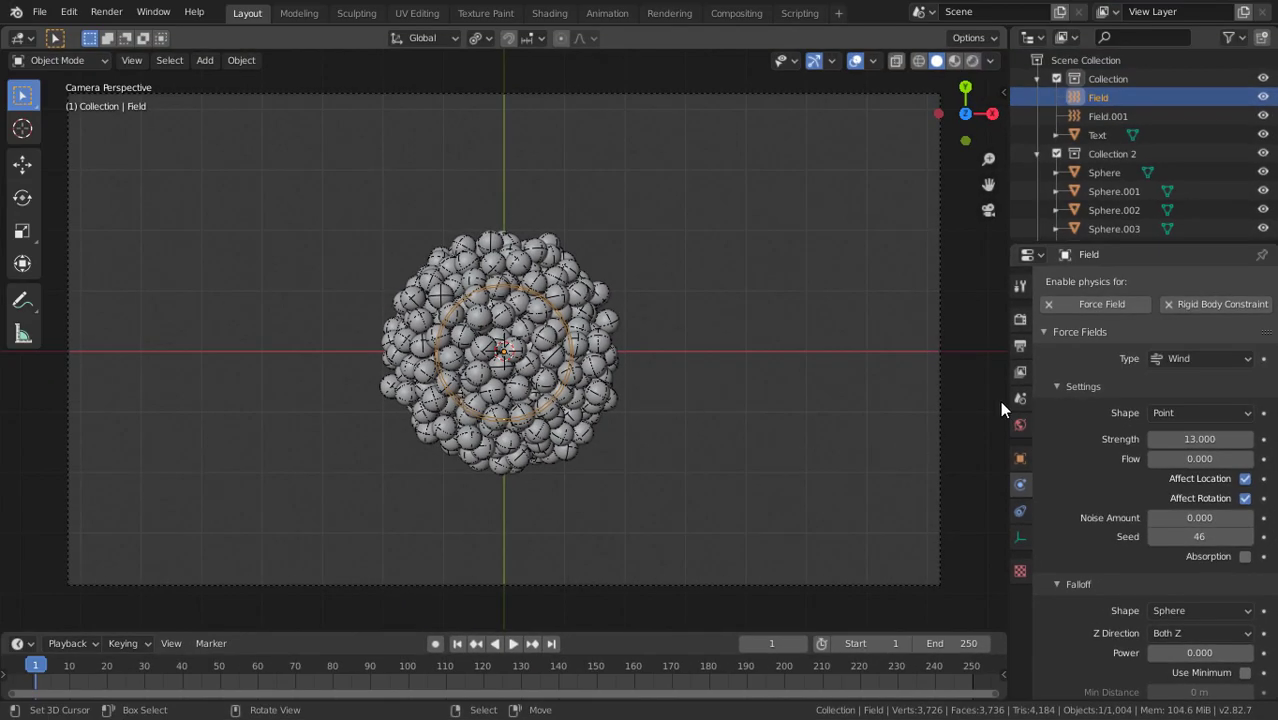
# - Set the Gravity field weight of the Rigid Body World to 0.8
pyautogui.click(1020, 398)
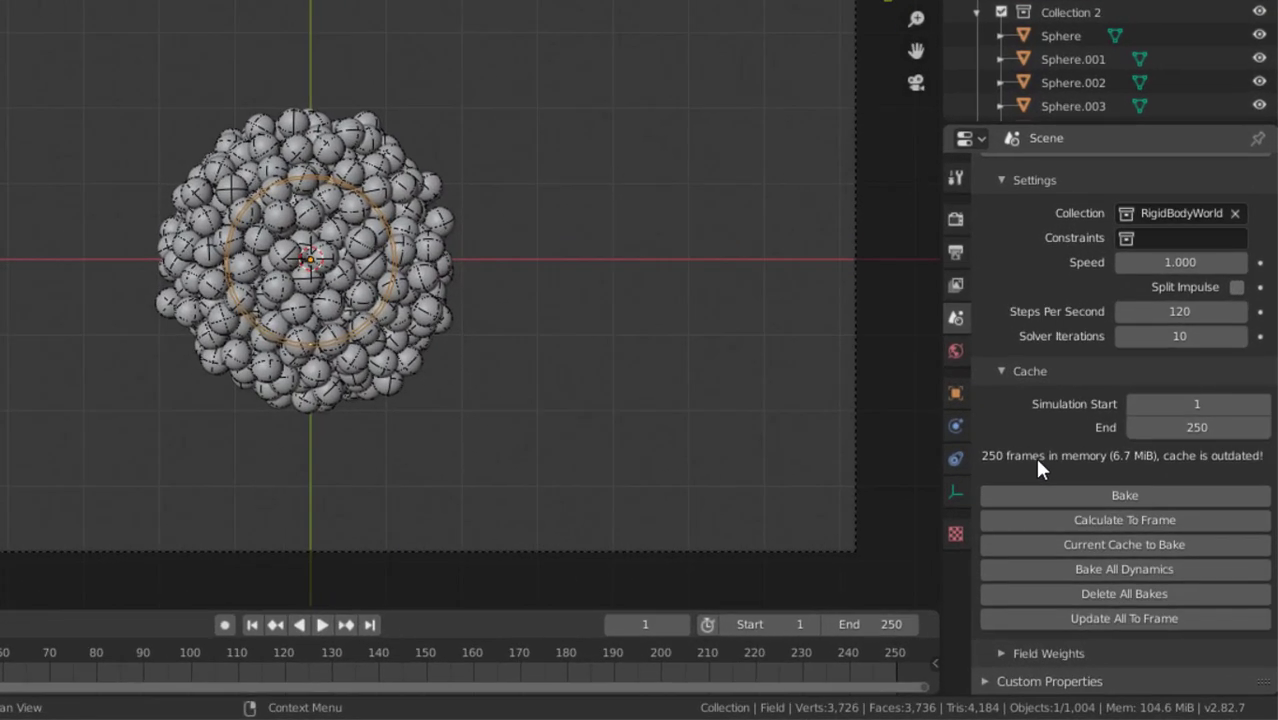
pyautogui.click(1045, 650)
pyautogui.scroll(-5, 1047, 641)
pyautogui.scroll(-3, 1046, 648)
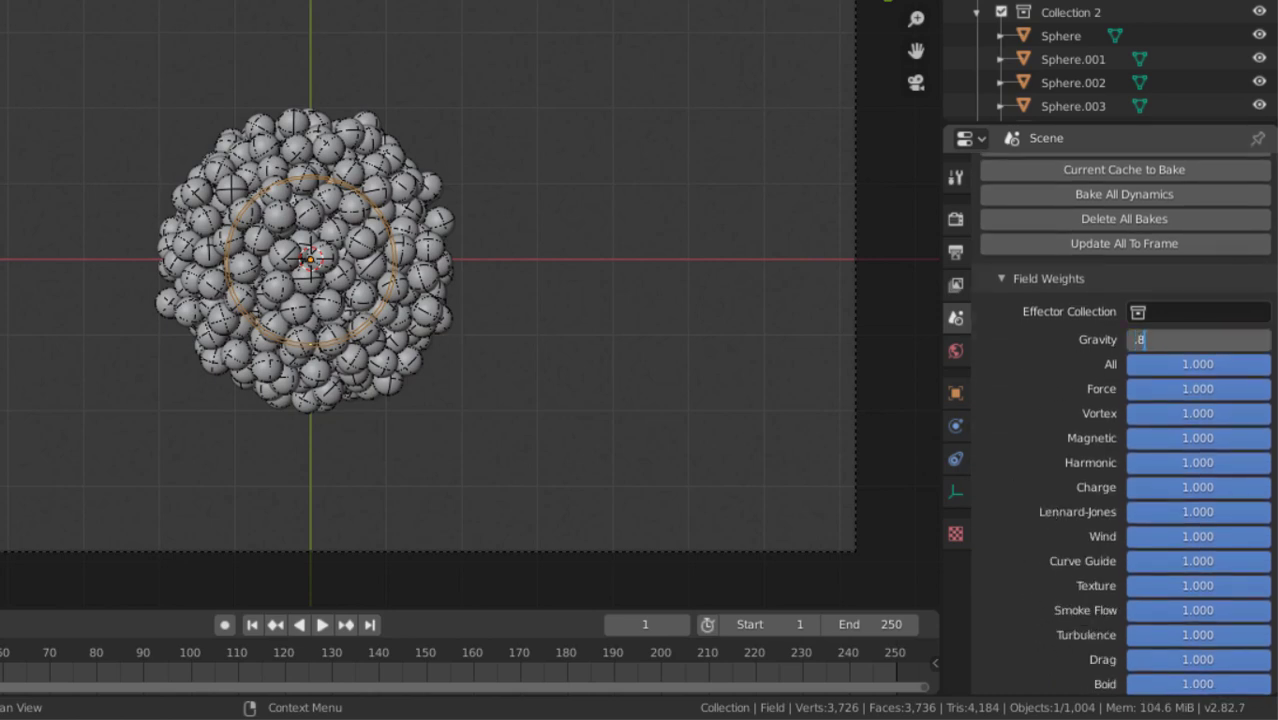
pyautogui.press('Return')
pyautogui.scroll(5, 1046, 448)
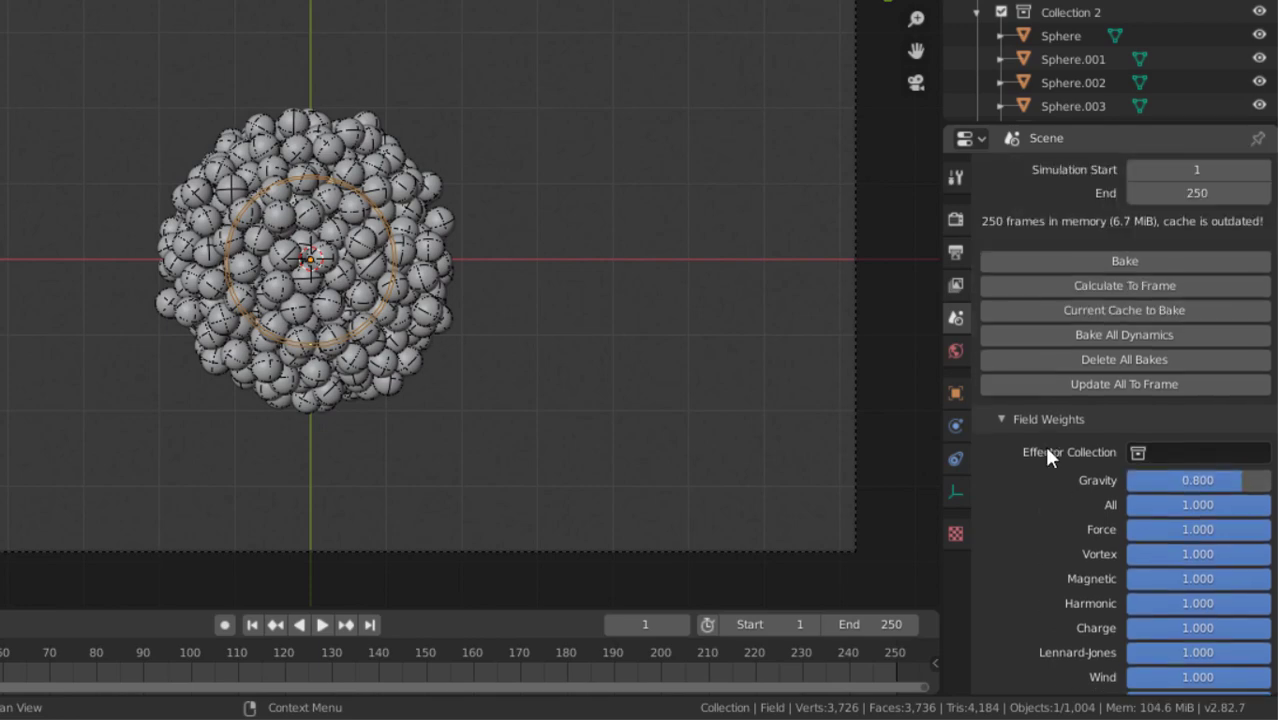
# - Play the simulation with the reduced gravity, stop it and move the current frame to 250
pyautogui.click(322, 624)
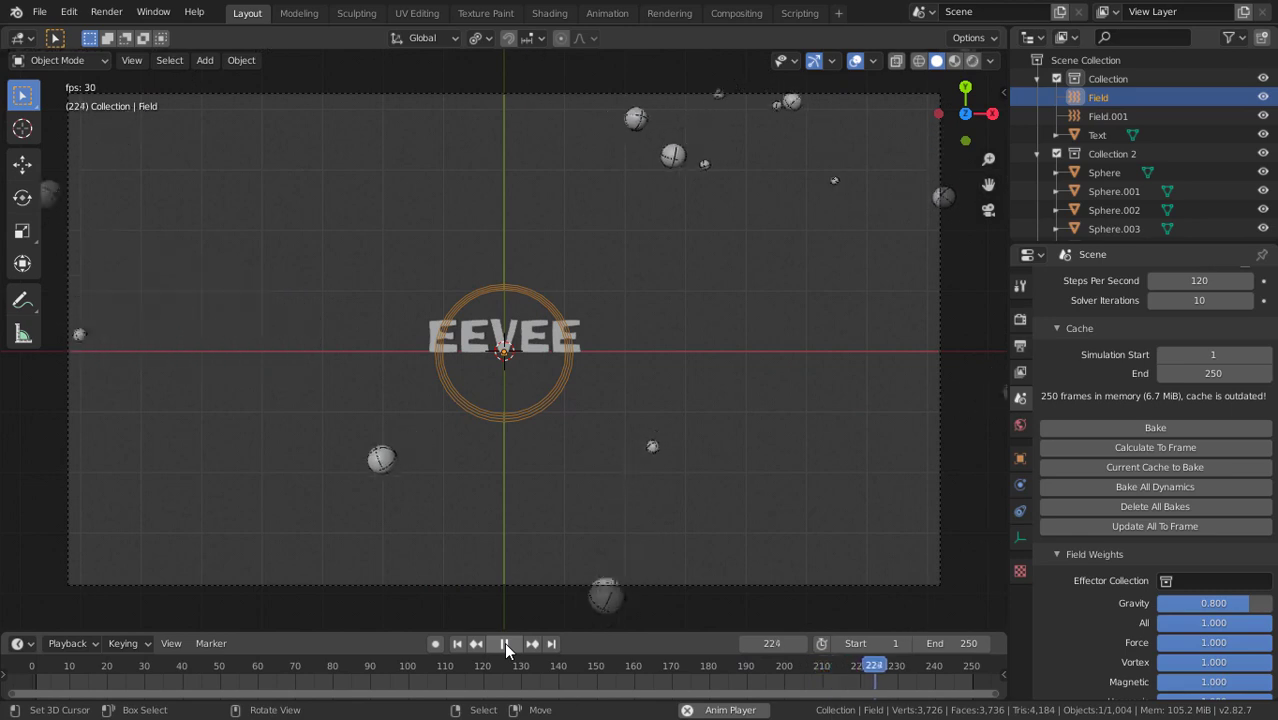
pyautogui.click(504, 643)
pyautogui.moveTo(958, 671); pyautogui.dragTo(972, 673)
# - Extend the animation's end frame to 360 and play the timeline past frame 250
pyautogui.doubleClick(948, 645)
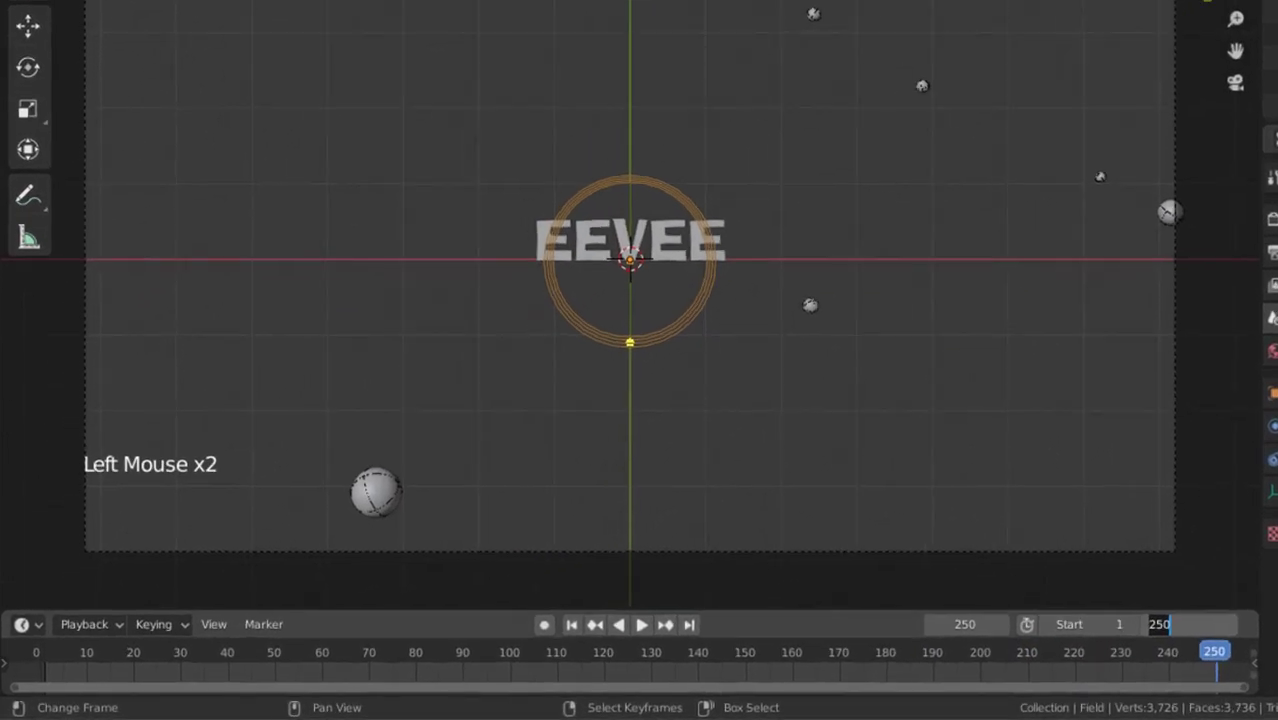
pyautogui.press('Return')
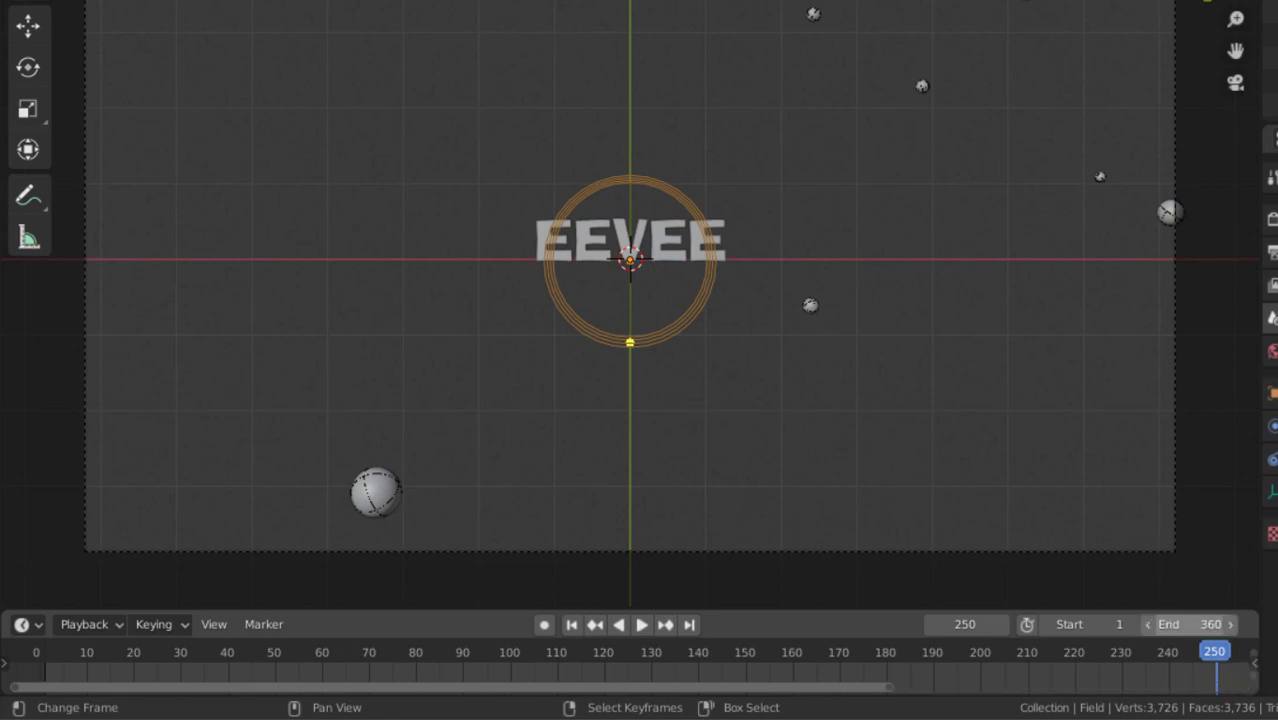
pyautogui.moveTo(886, 687); pyautogui.dragTo(1266, 687)
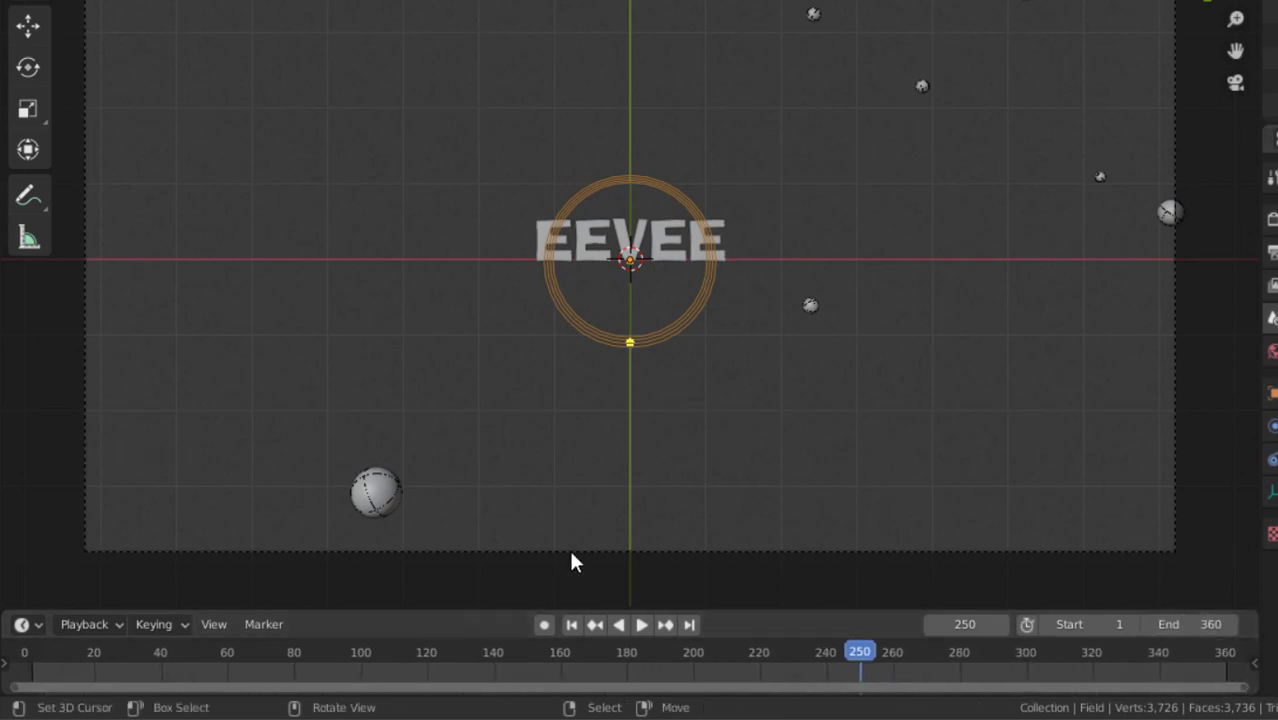
pyautogui.click(644, 626)
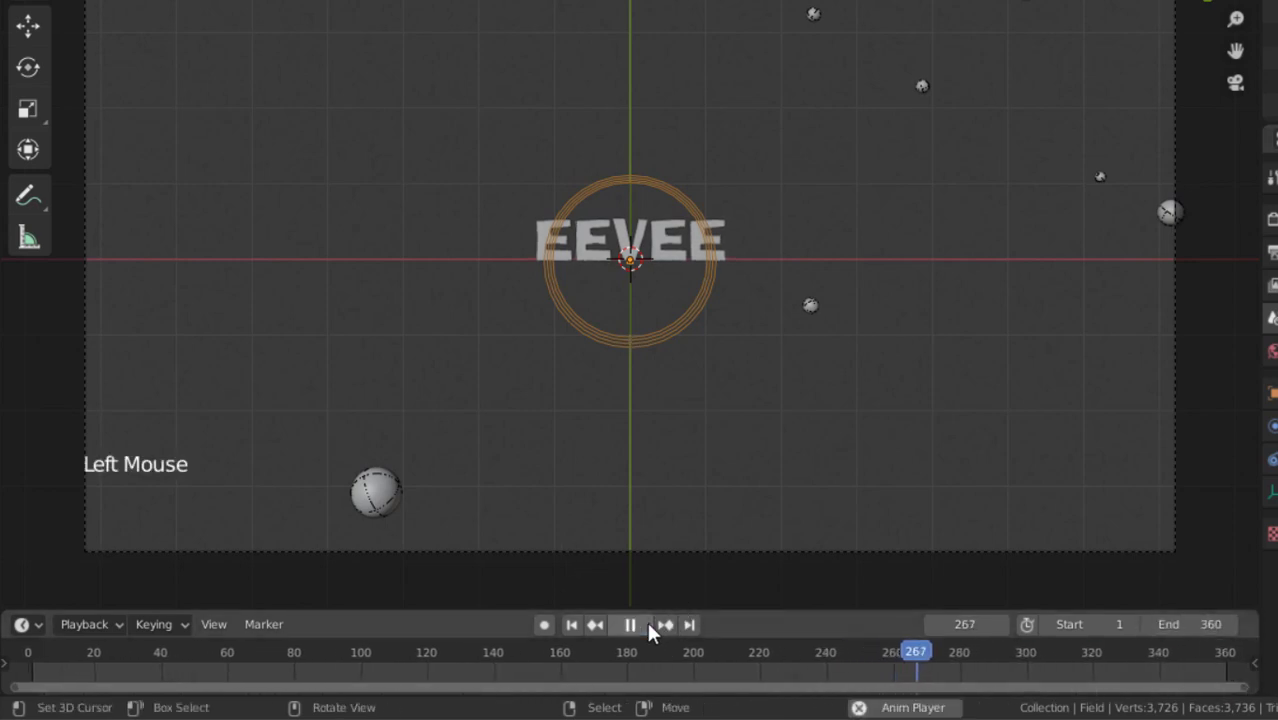
pyautogui.click(647, 624)
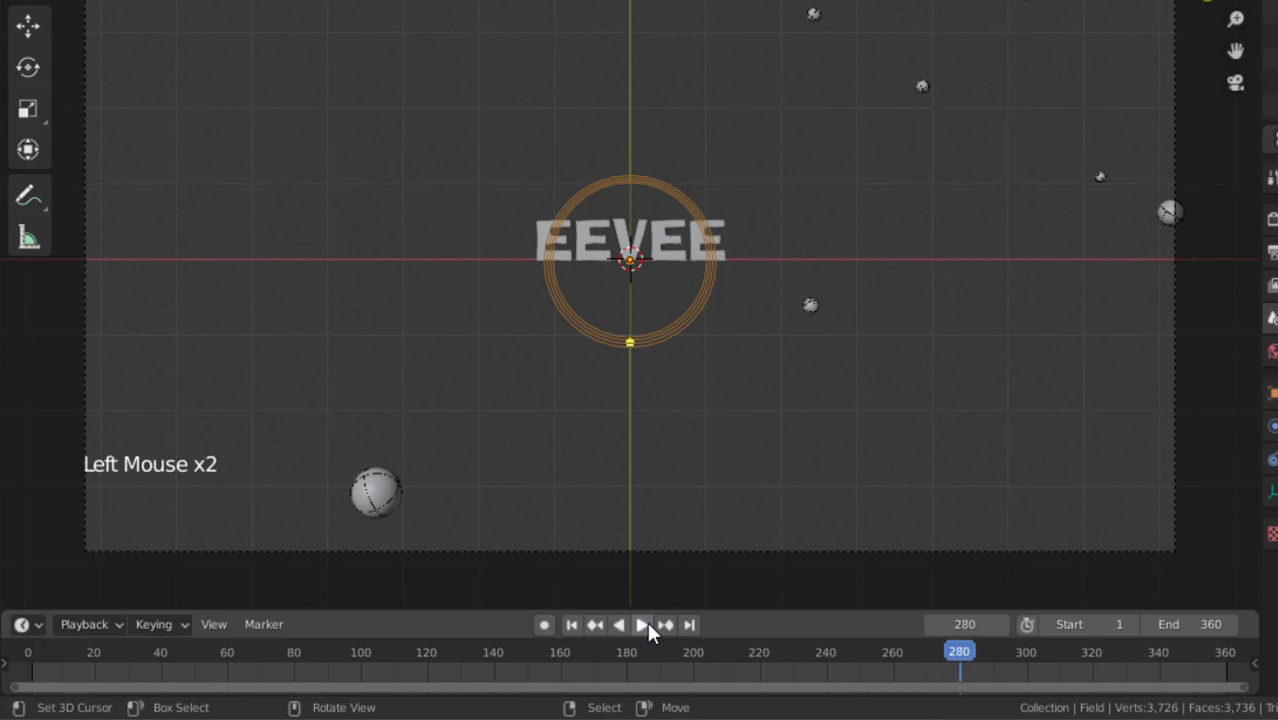
# - Return to frame 250 and set the rigid body cache's simulation End to 360
pyautogui.click(955, 622)
pyautogui.write('250')
pyautogui.press('Return')
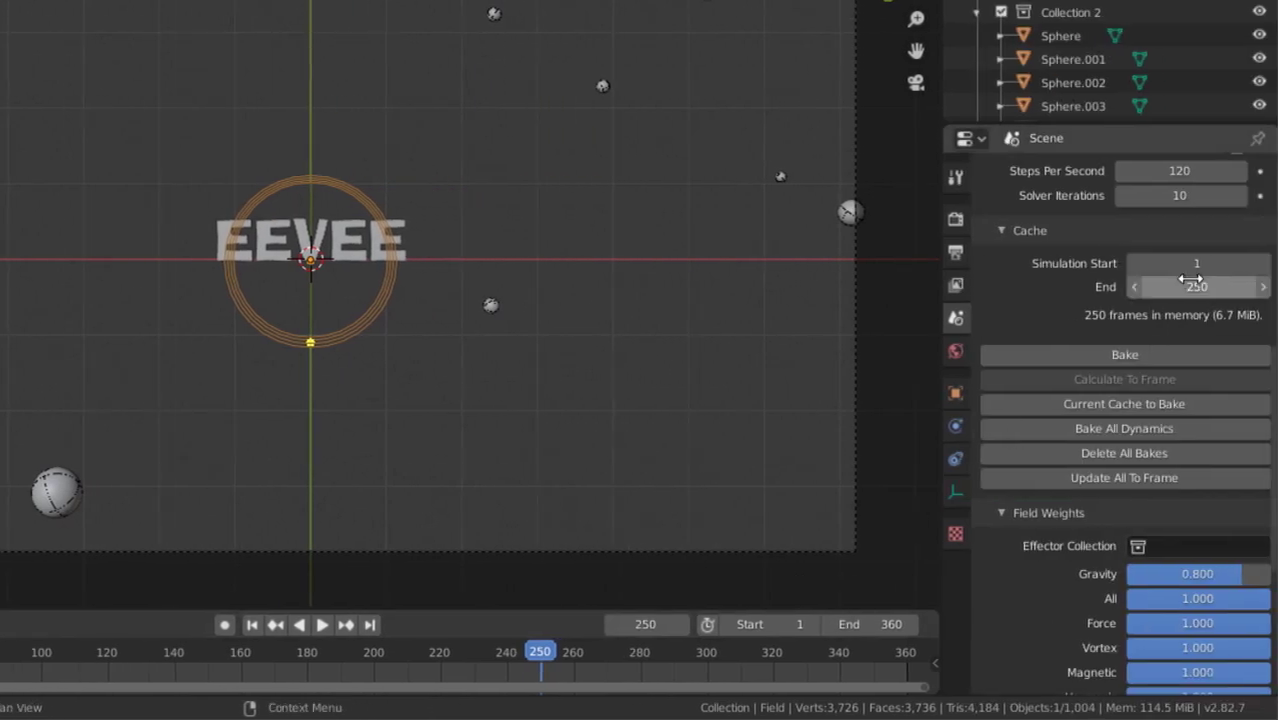
pyautogui.click(1190, 283)
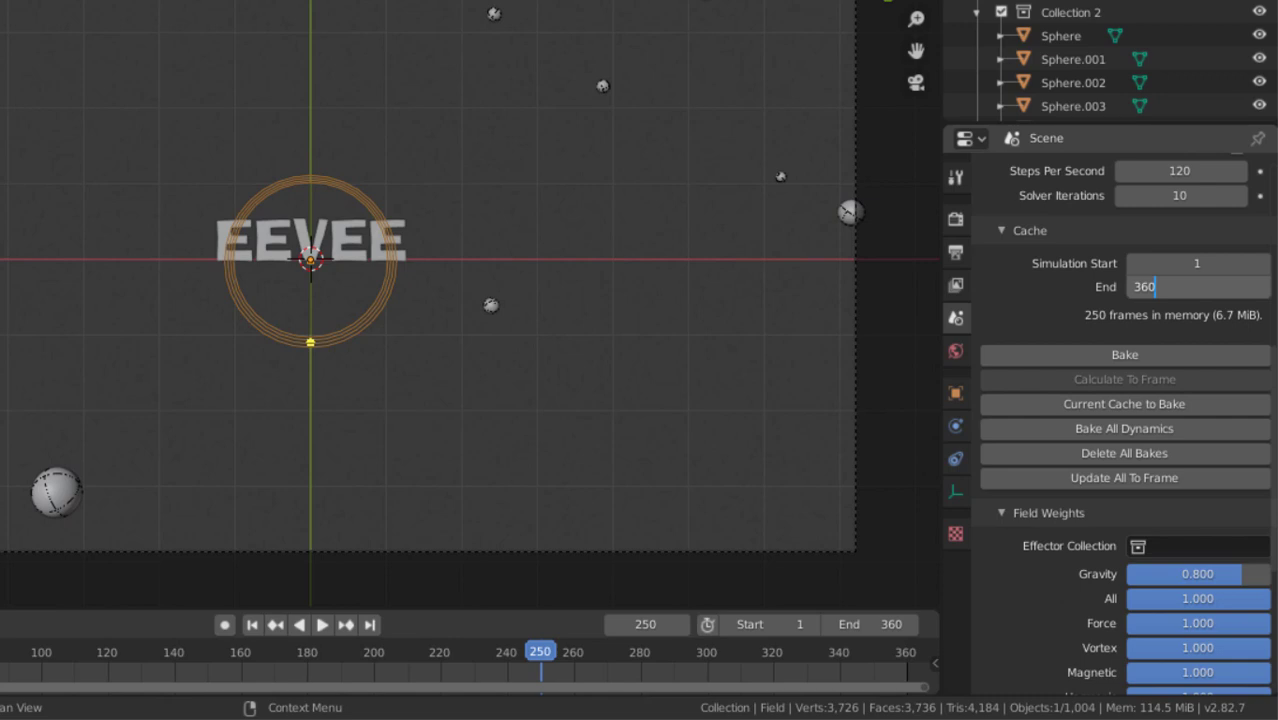
pyautogui.press('Return')
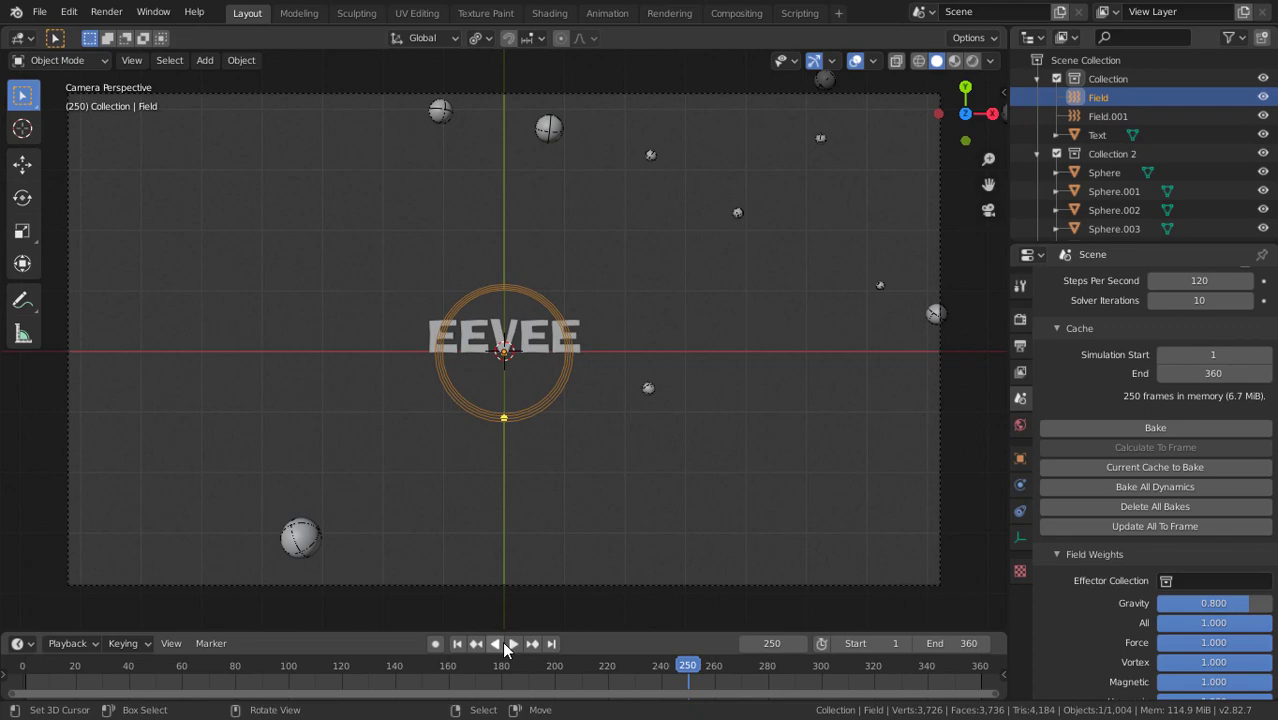
# - Play the simulation over the extended range, return to frame 1 and bake all dynamics
pyautogui.click(320, 624)
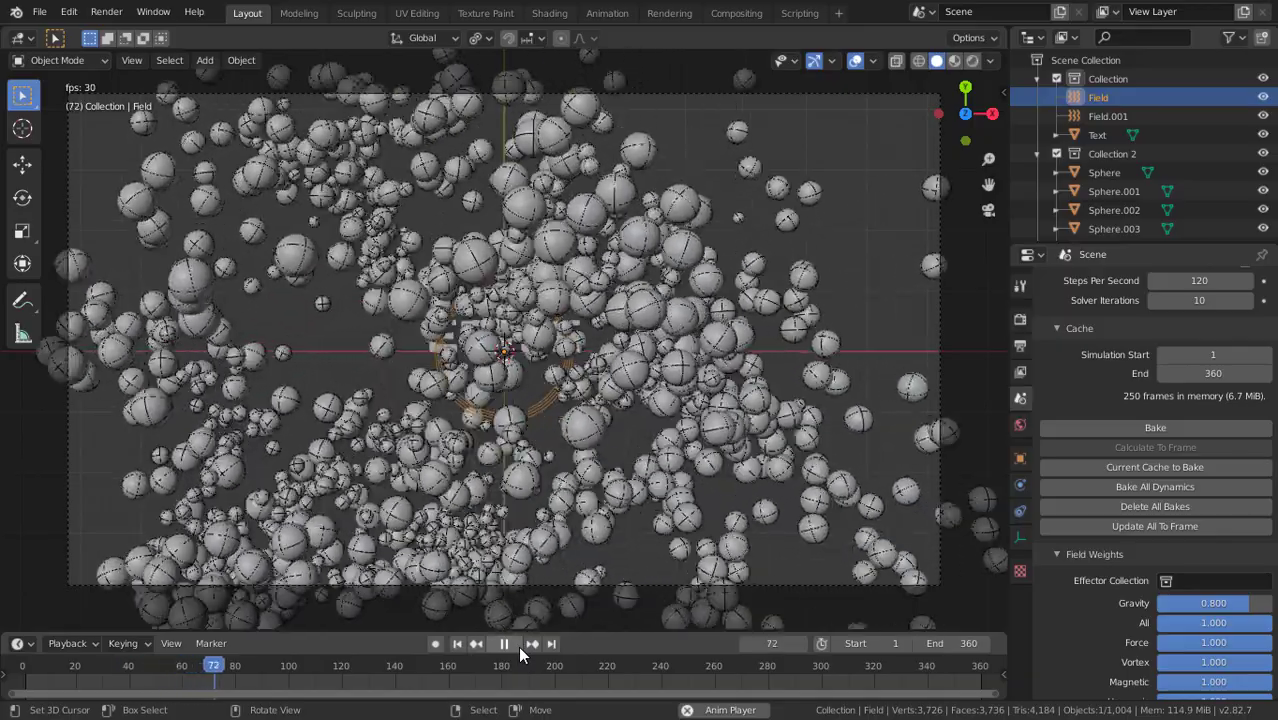
pyautogui.click(505, 644)
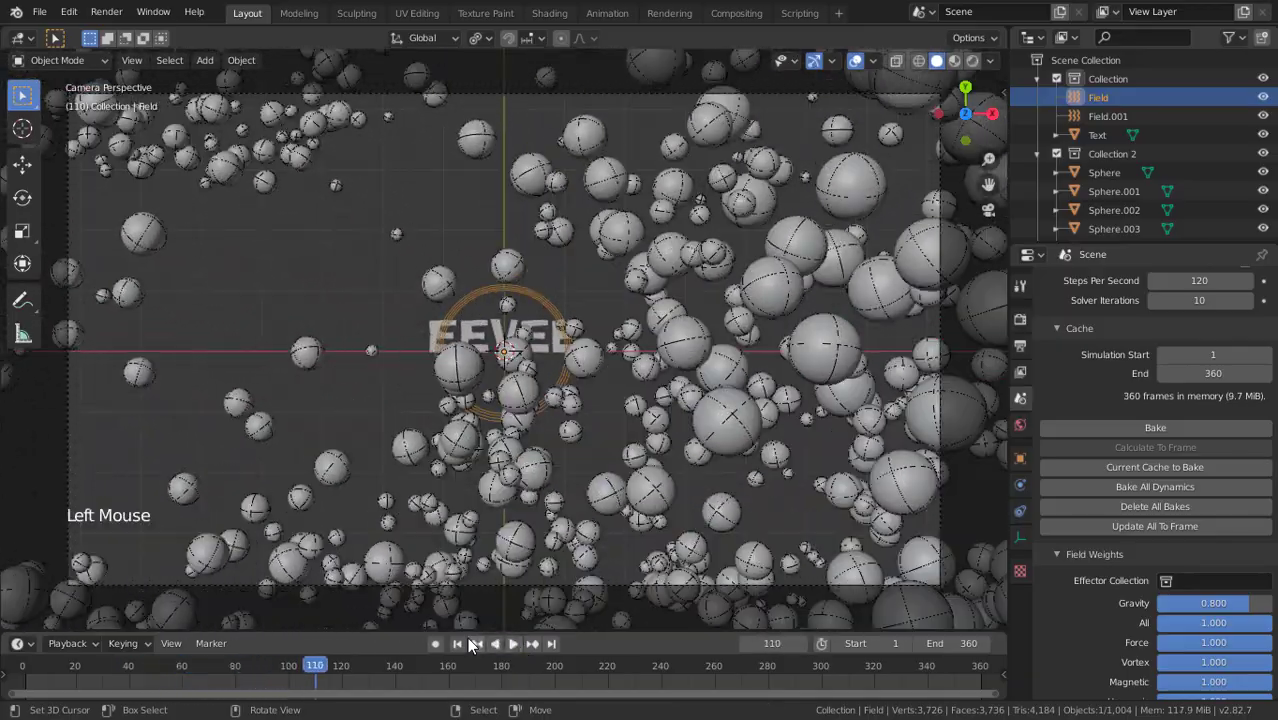
pyautogui.click(468, 643)
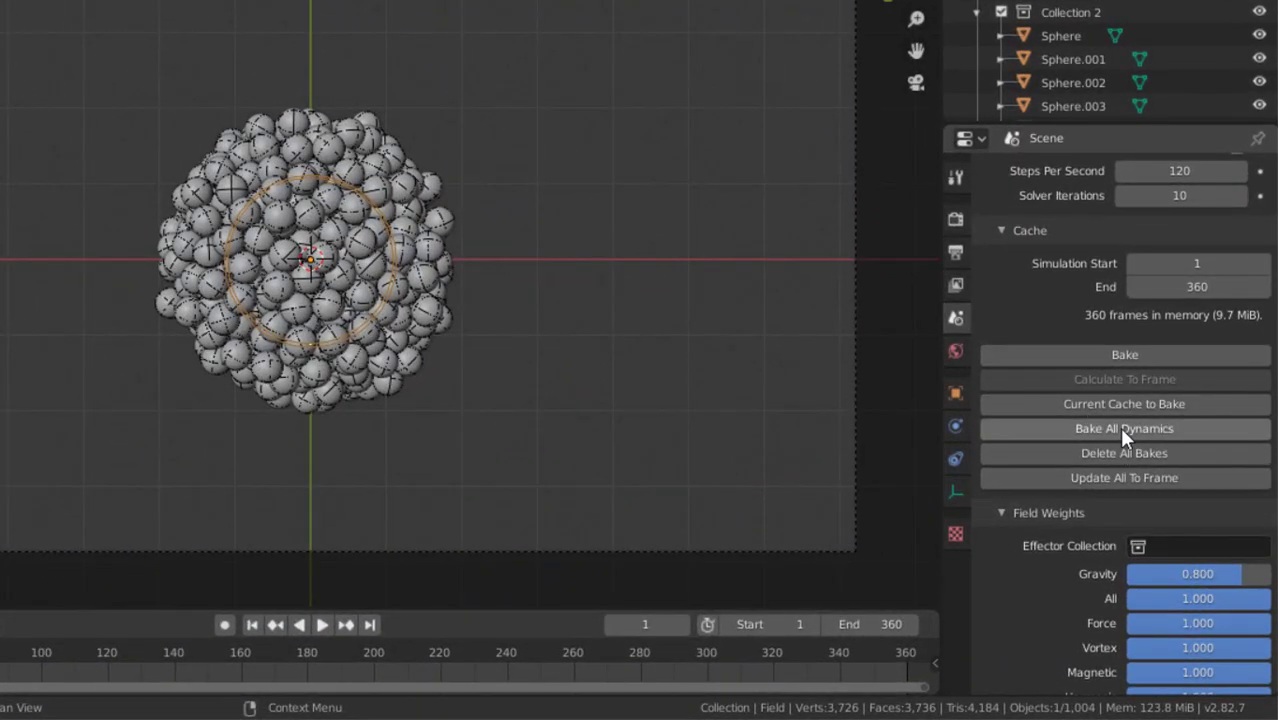
pyautogui.click(1119, 427)
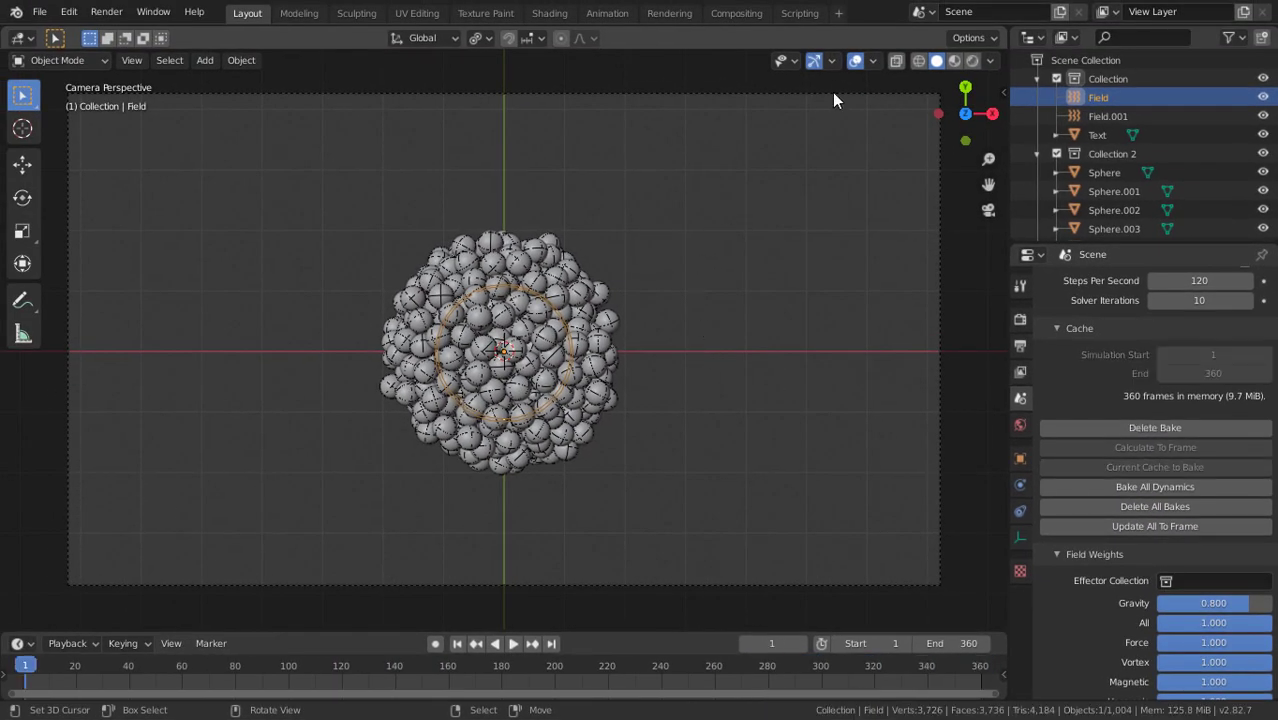
# - Hide the viewport overlays, switch the viewport to rendered shading and play the baked animation
pyautogui.click(855, 61)
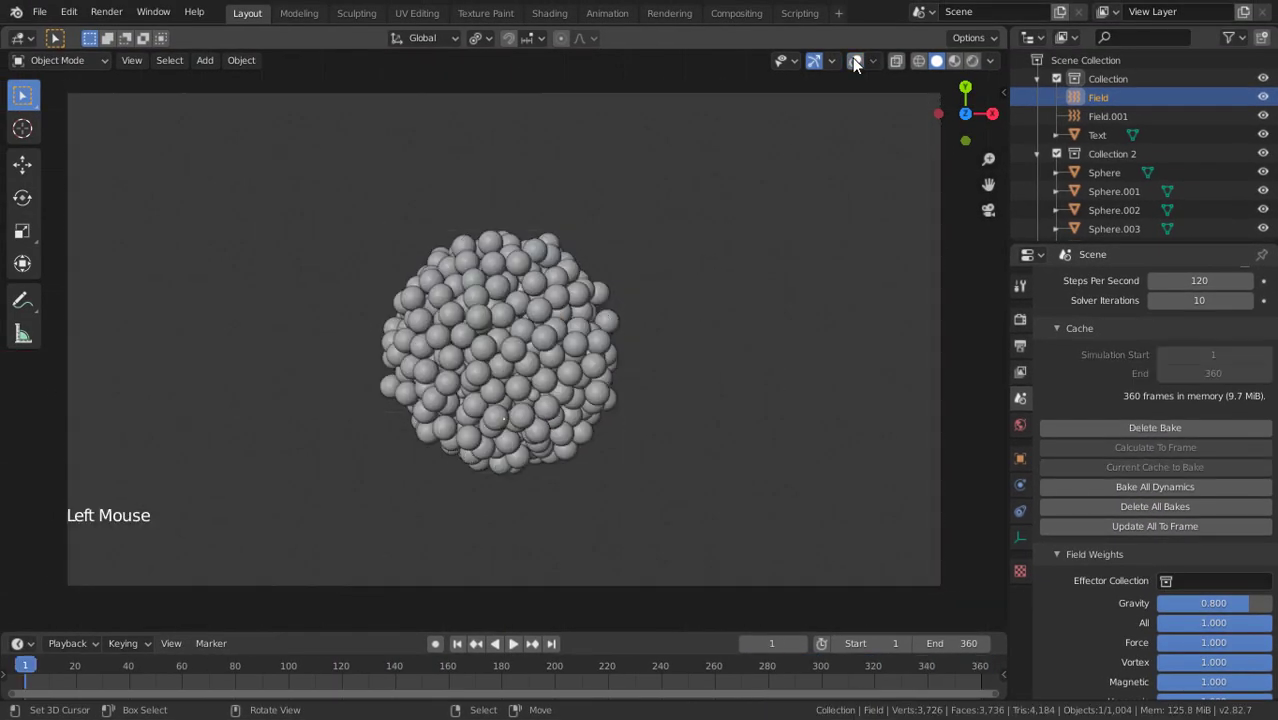
pyautogui.click(972, 61)
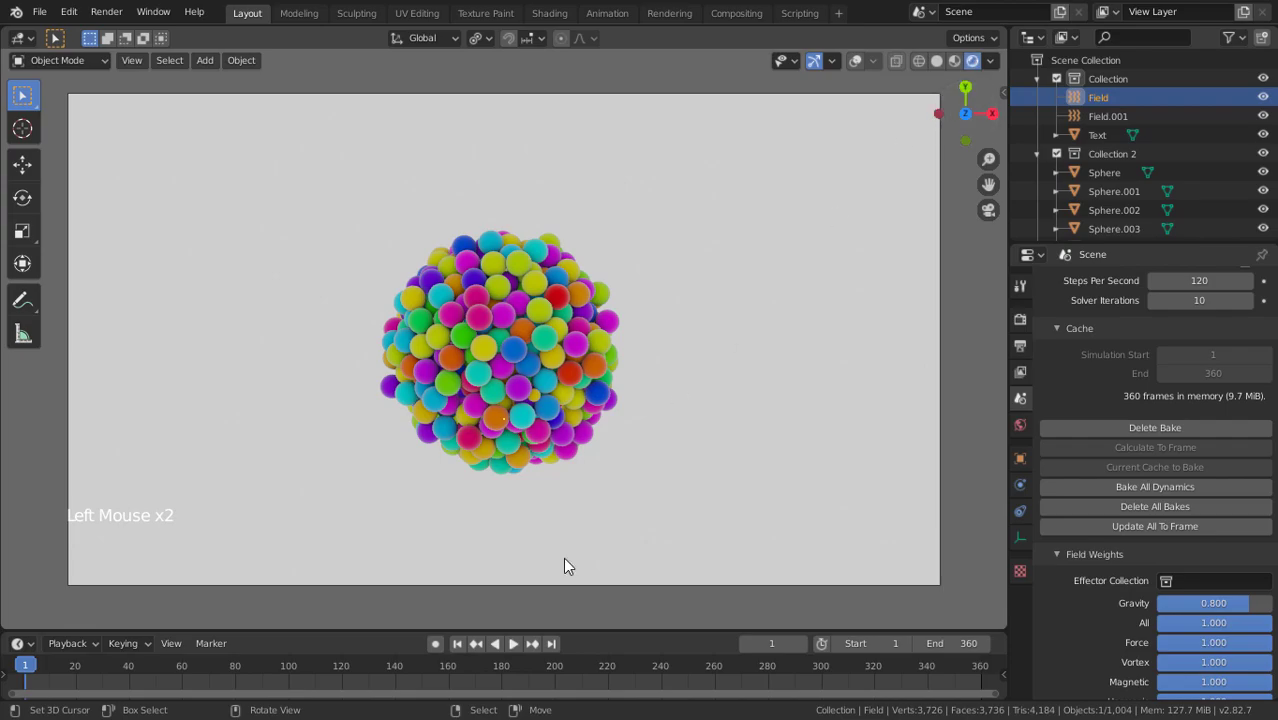
pyautogui.click(513, 643)
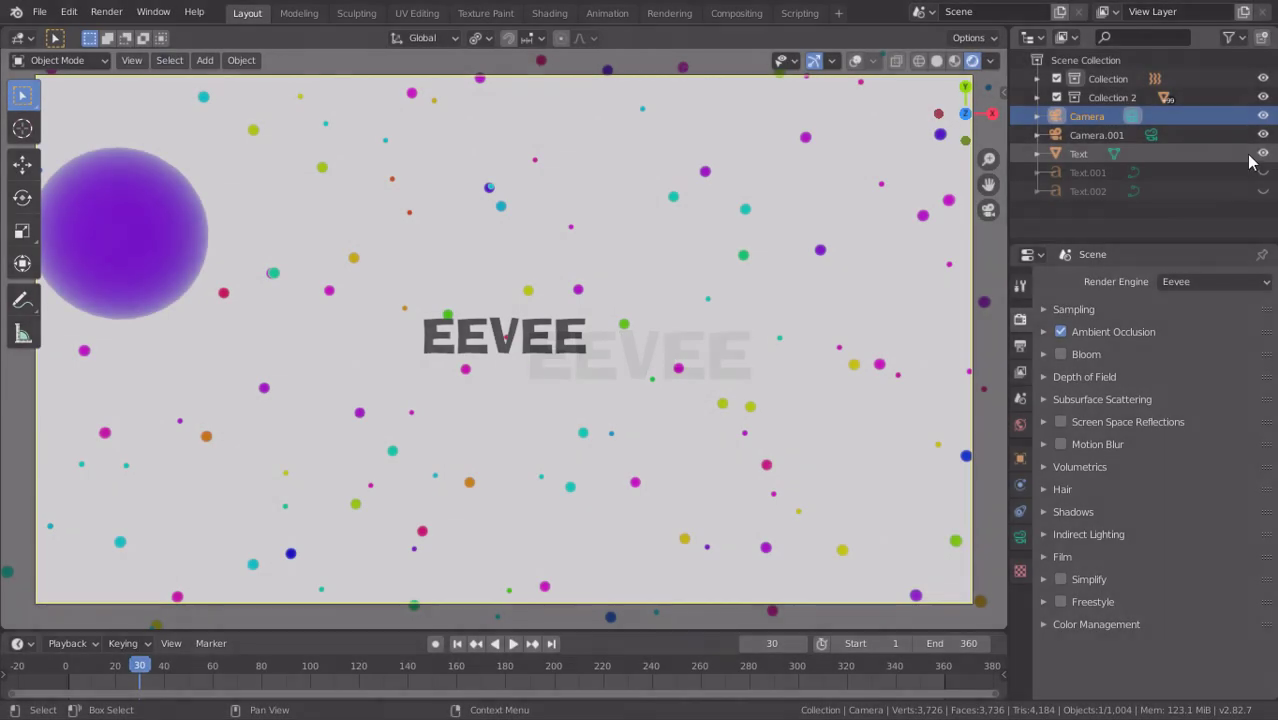
# - Preview Text.001 and Text.002 in place of the EEVEE text, and show only the EEVEE text again
pyautogui.moveTo(1263, 154); pyautogui.dragTo(1265, 178)
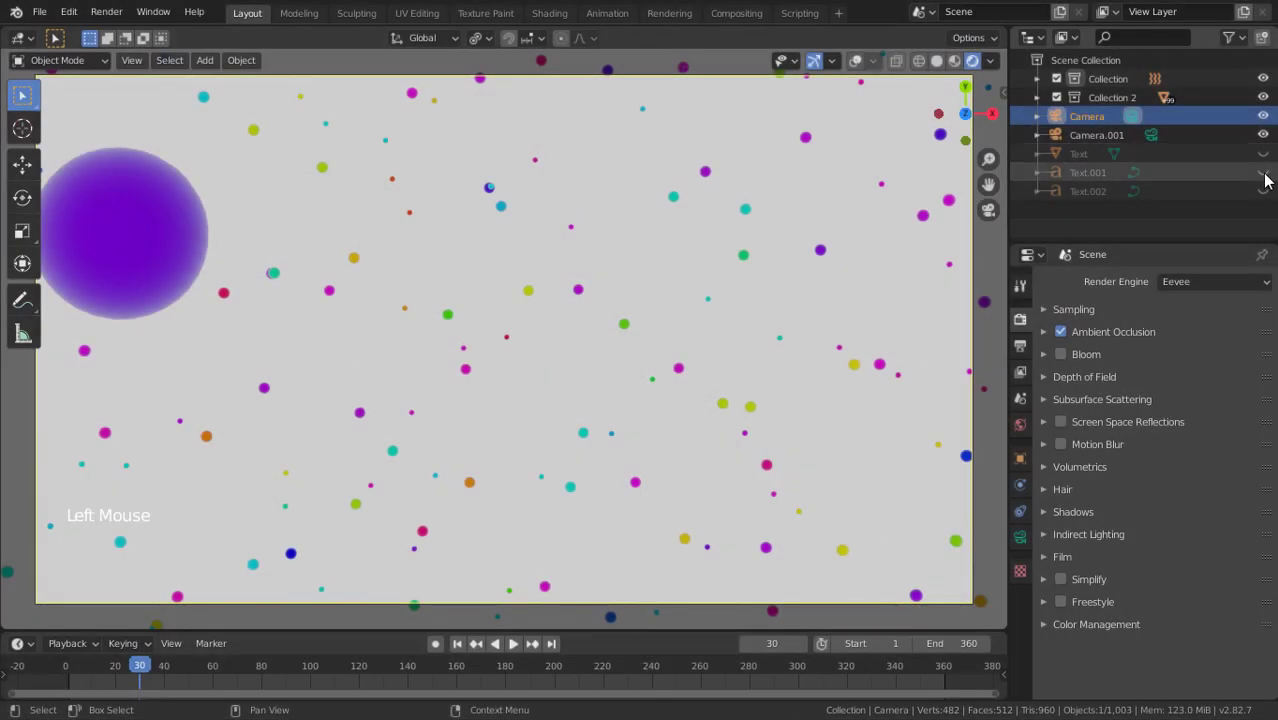
pyautogui.click(1264, 174)
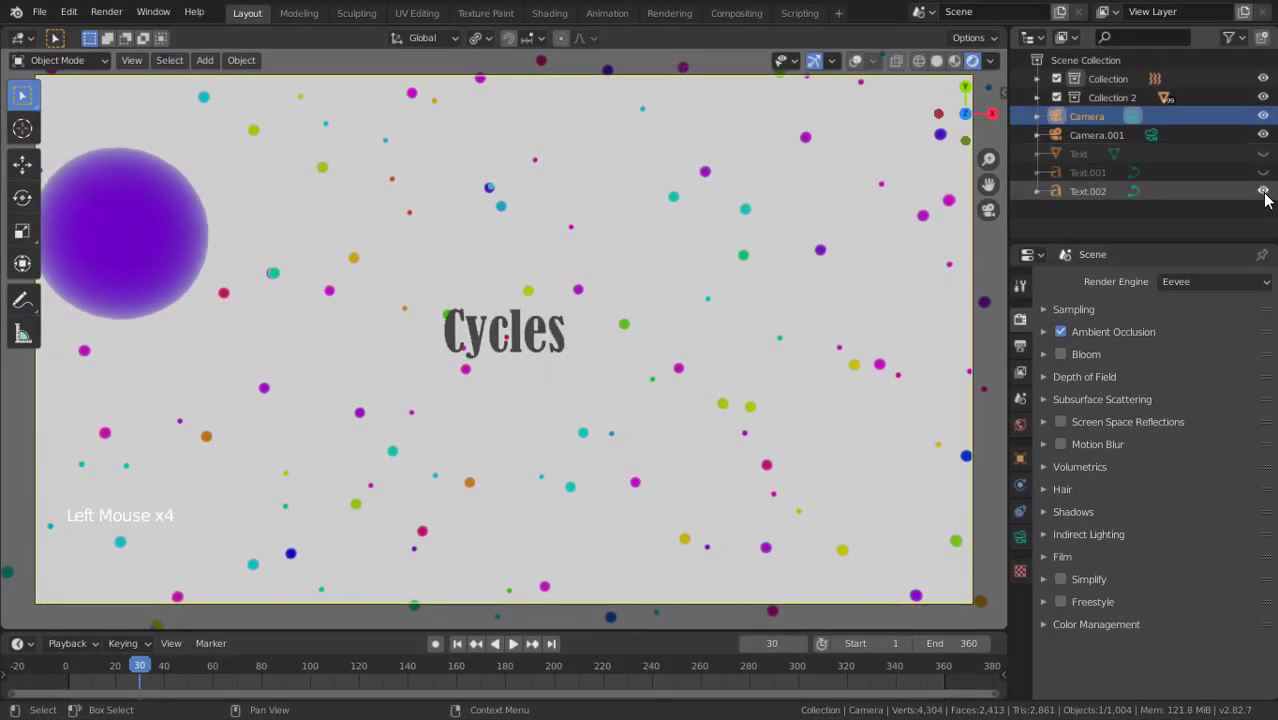
pyautogui.click(1264, 191)
pyautogui.click(1264, 154)
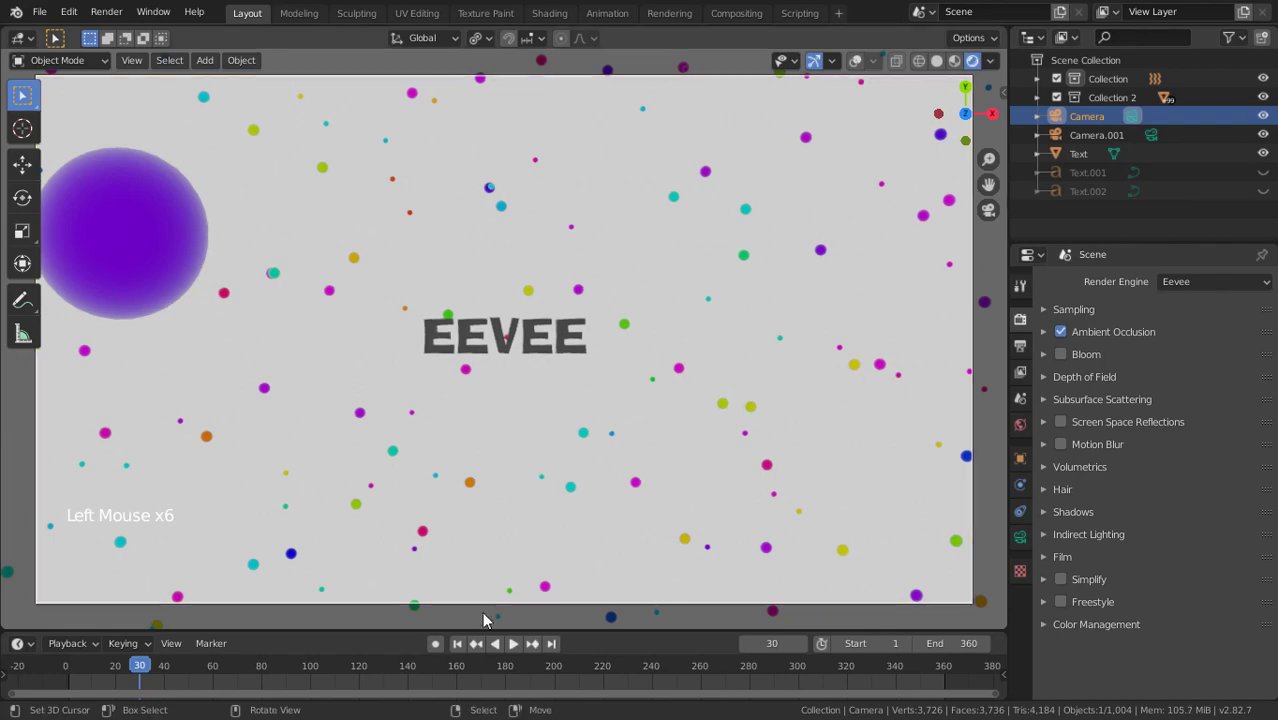
# - Play the rendered animation from frame 1 through the current camera and return to the first frame
pyautogui.click(457, 645)
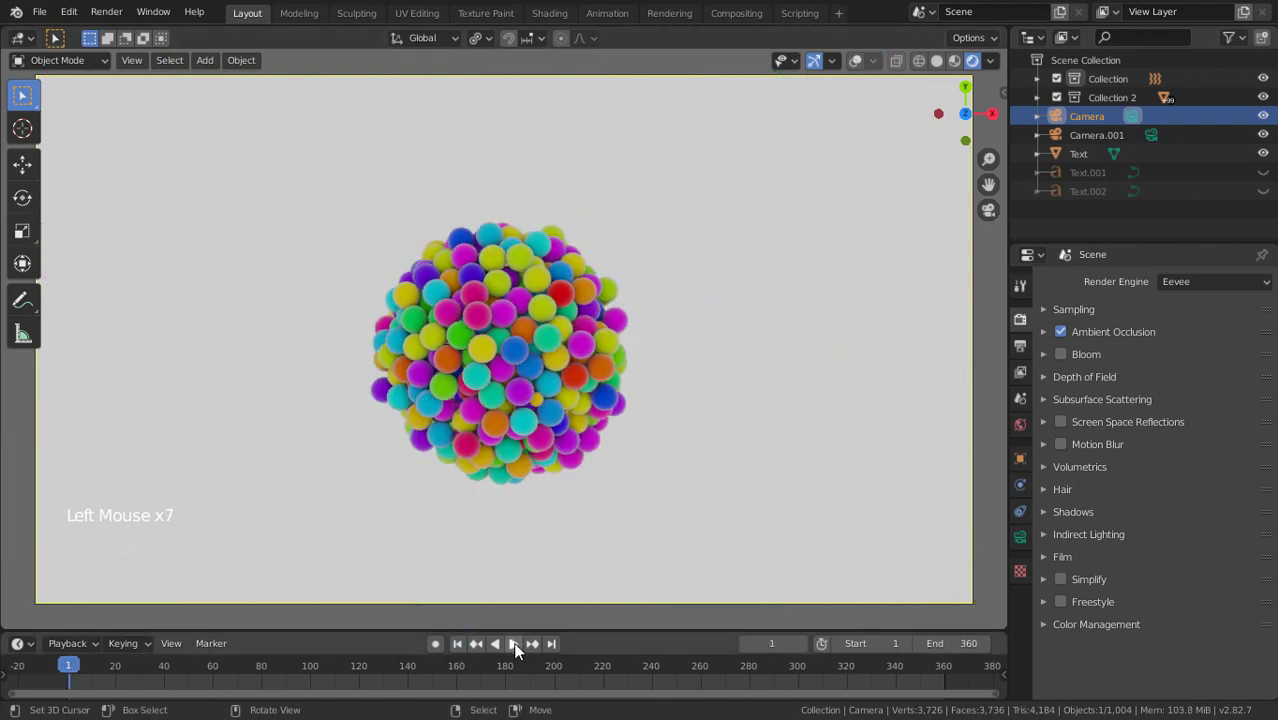
pyautogui.click(513, 644)
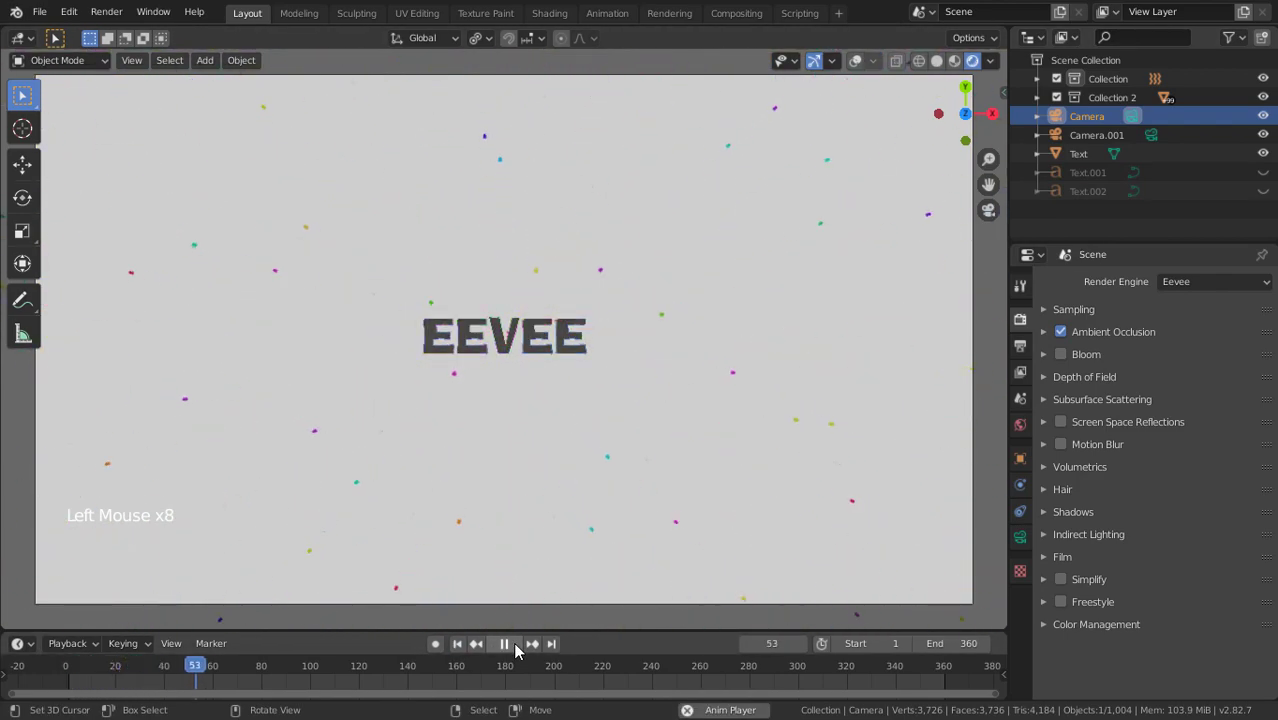
pyautogui.click(513, 646)
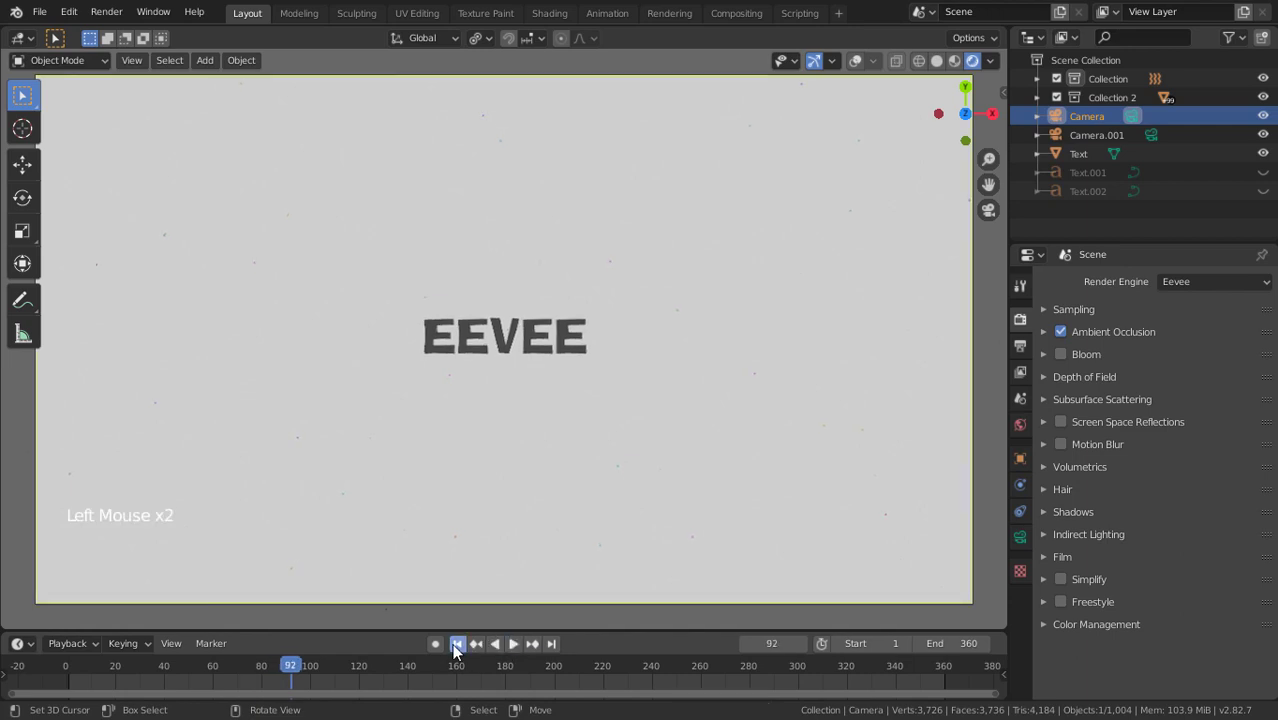
pyautogui.click(457, 644)
# - Make Camera.001 the active scene camera and play the animation through it
pyautogui.click(1070, 134)
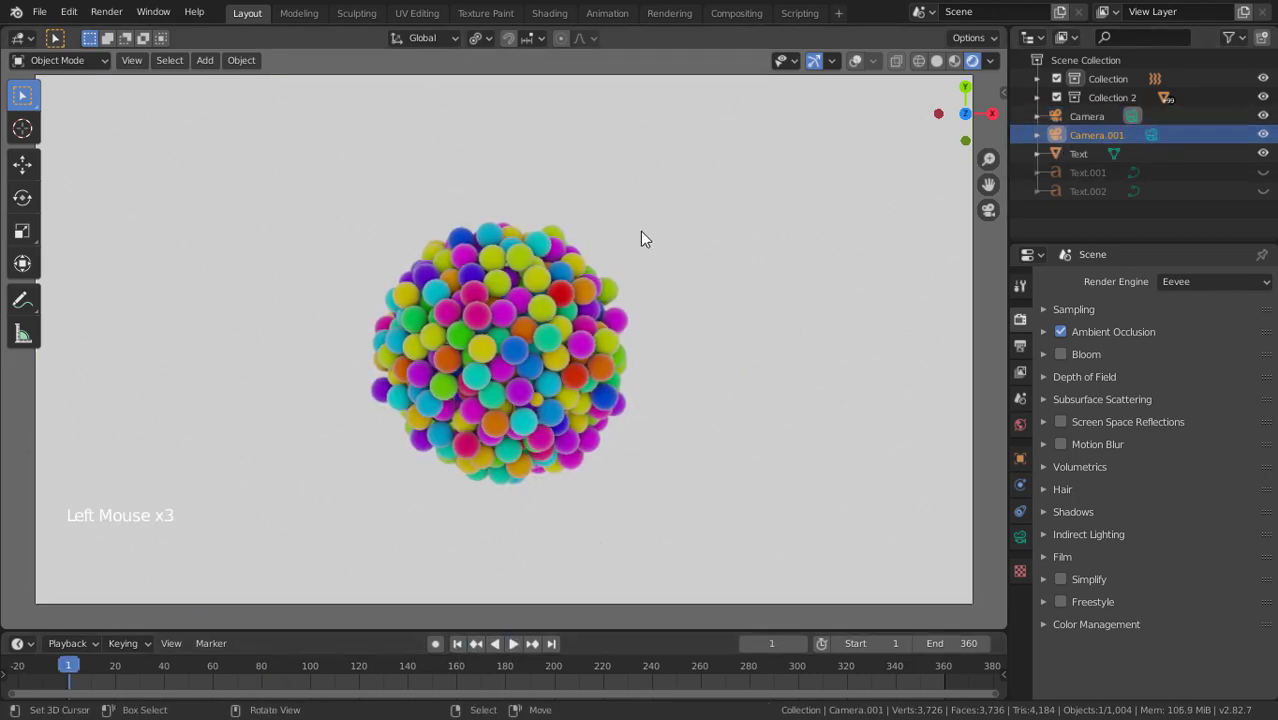
pyautogui.press('ctrl+KP_0')
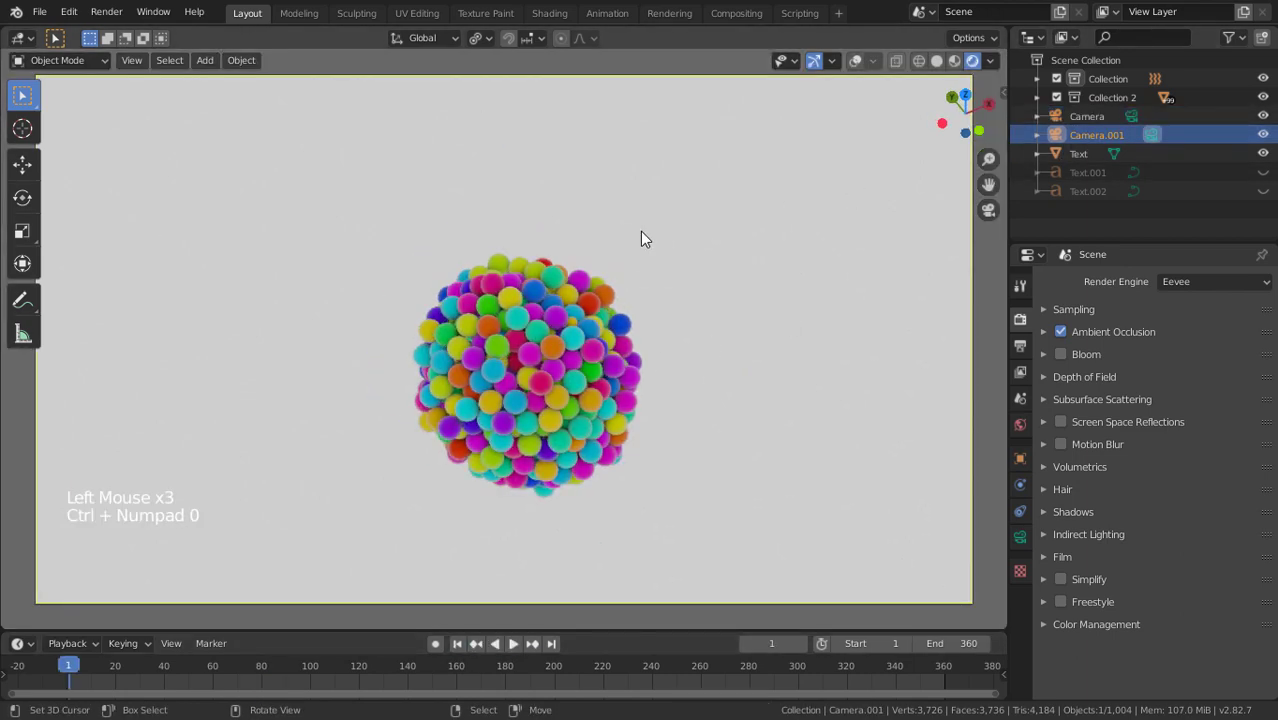
pyautogui.click(513, 644)
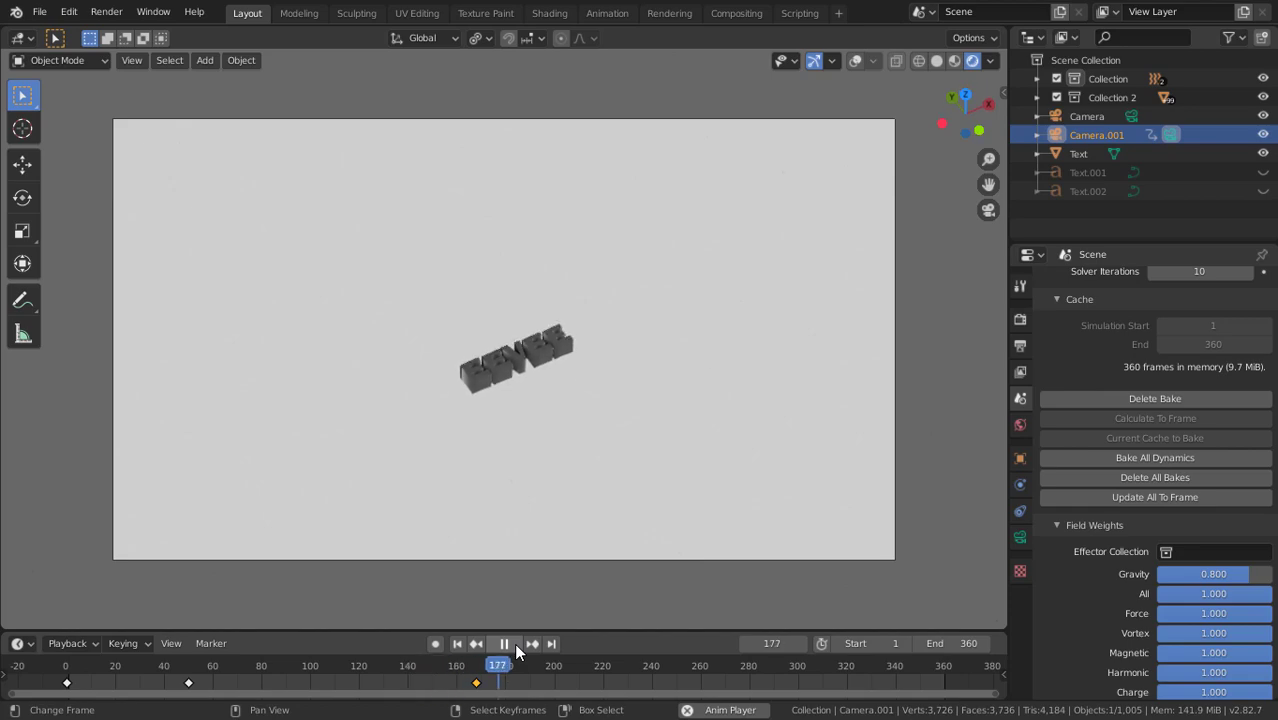
pyautogui.click(514, 643)
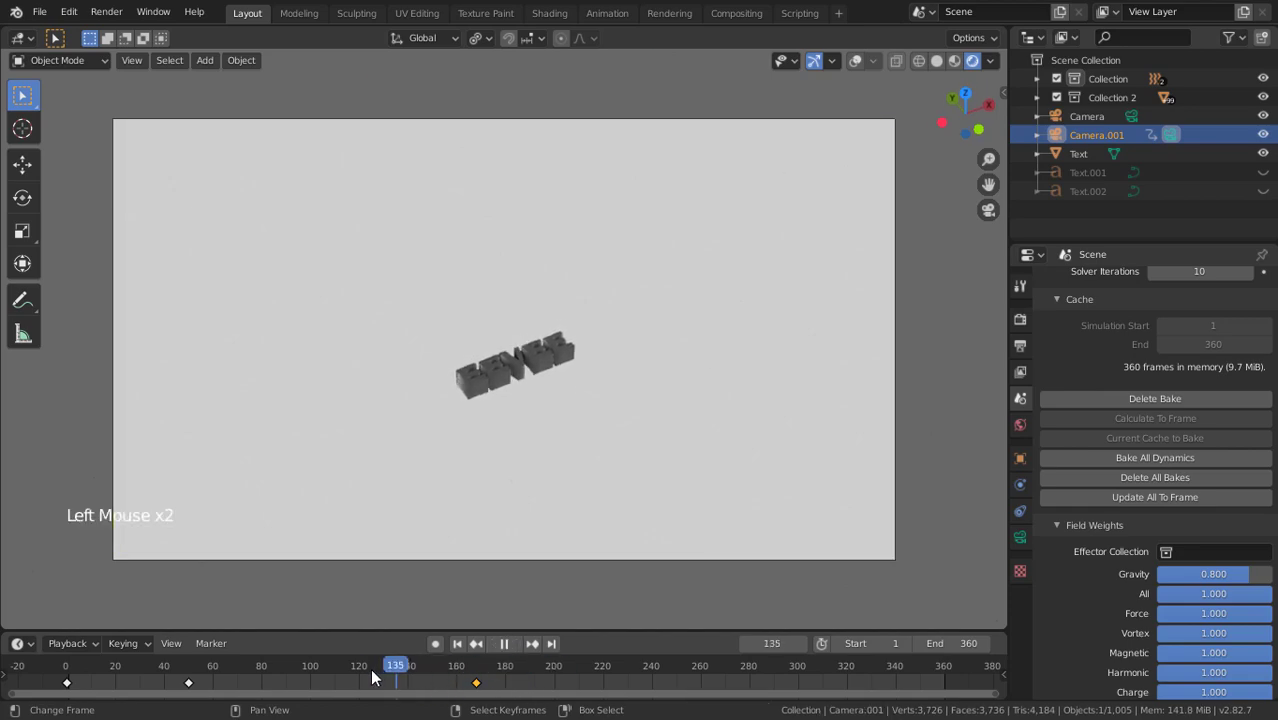
# - Scrub back to frame 27 and step slightly forward, examining the exploding spheres from outside the camera view
pyautogui.moveTo(301, 669); pyautogui.dragTo(131, 685)
pyautogui.moveTo(488, 486); pyautogui.dragTo(476, 542, button='middle')
pyautogui.scroll(-3, 520, 385)
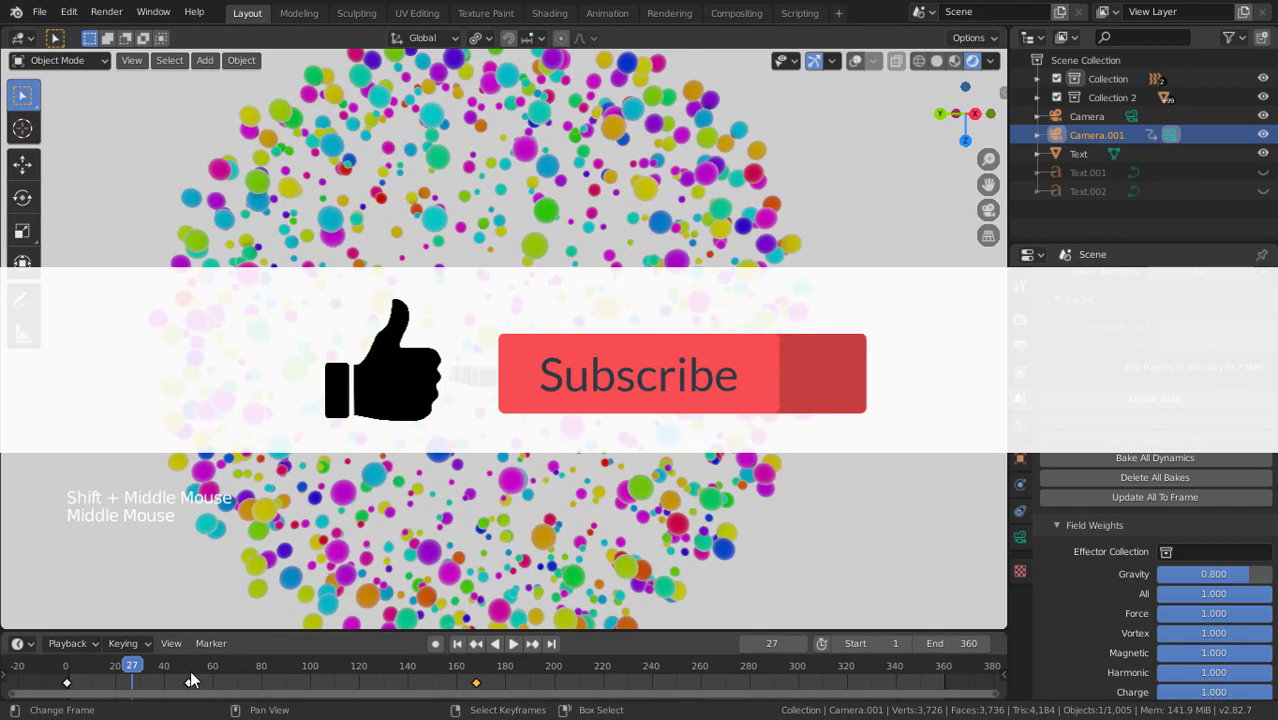
pyautogui.moveTo(131, 677)
pyautogui.mouseDown()
pyautogui.moveTo(110, 679)
pyautogui.moveTo(155, 679)
pyautogui.mouseUp()
pyautogui.scroll(-3, 480, 440)
pyautogui.moveTo(508, 430); pyautogui.dragTo(699, 465, button='middle')
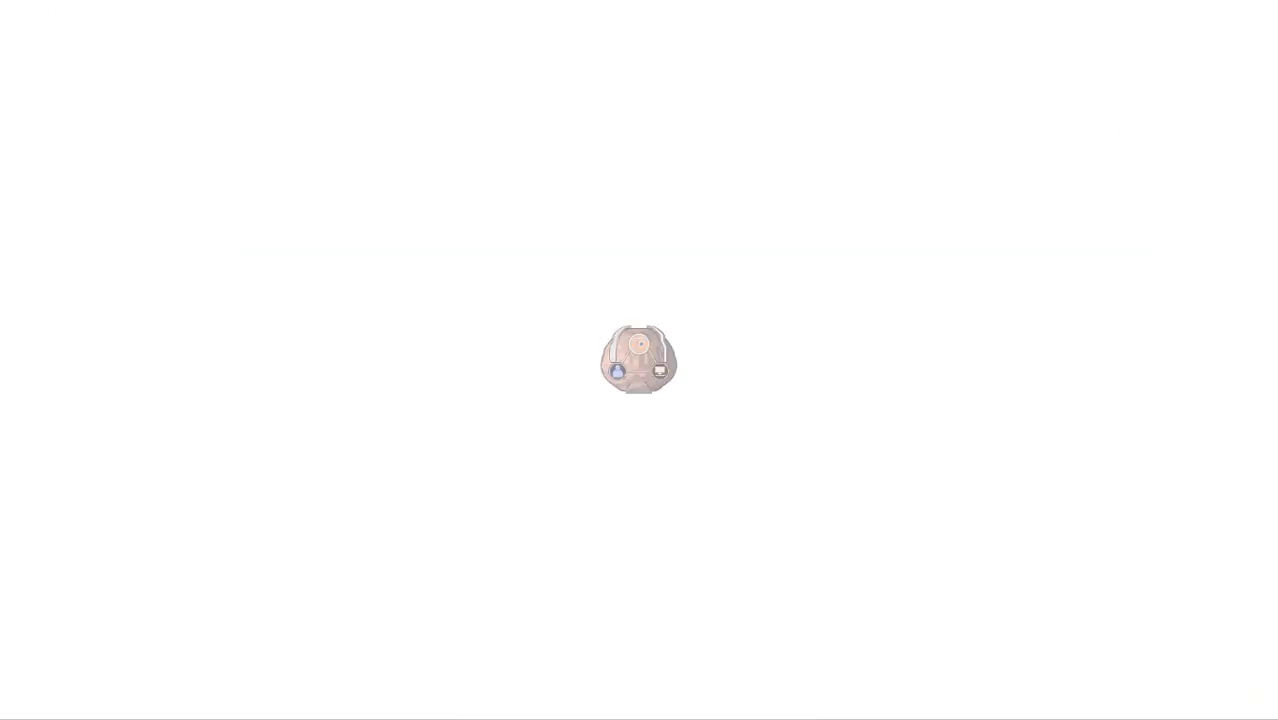